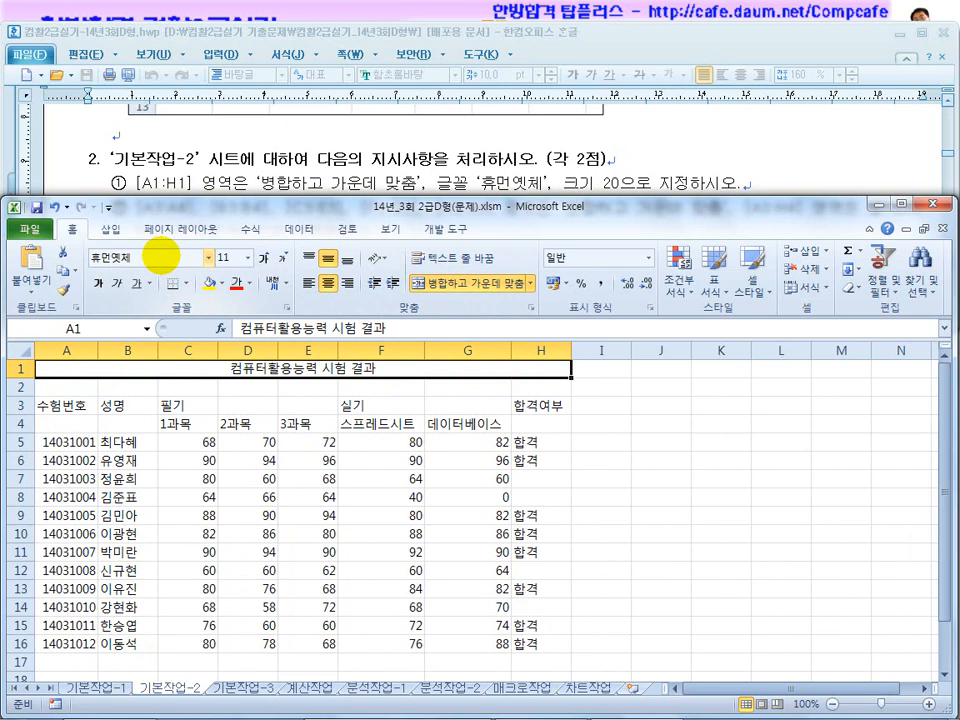
Step: Set the merged title in A1:H1 to the 휴먼옛체 font at size 20
key("Return")
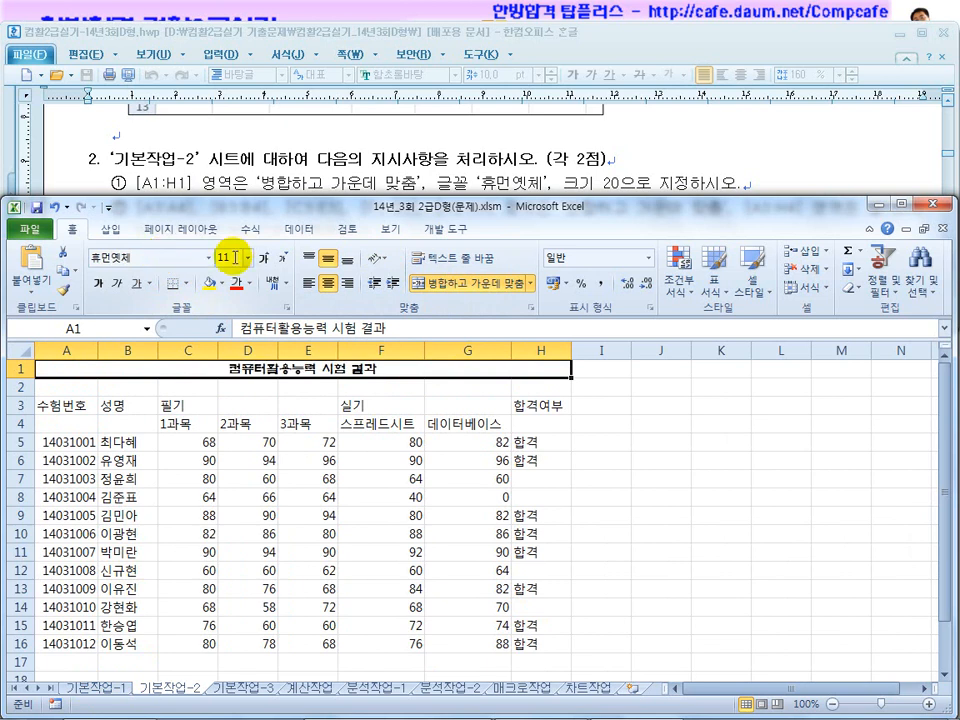
left_click(228, 255)
type("20")
key("Return")
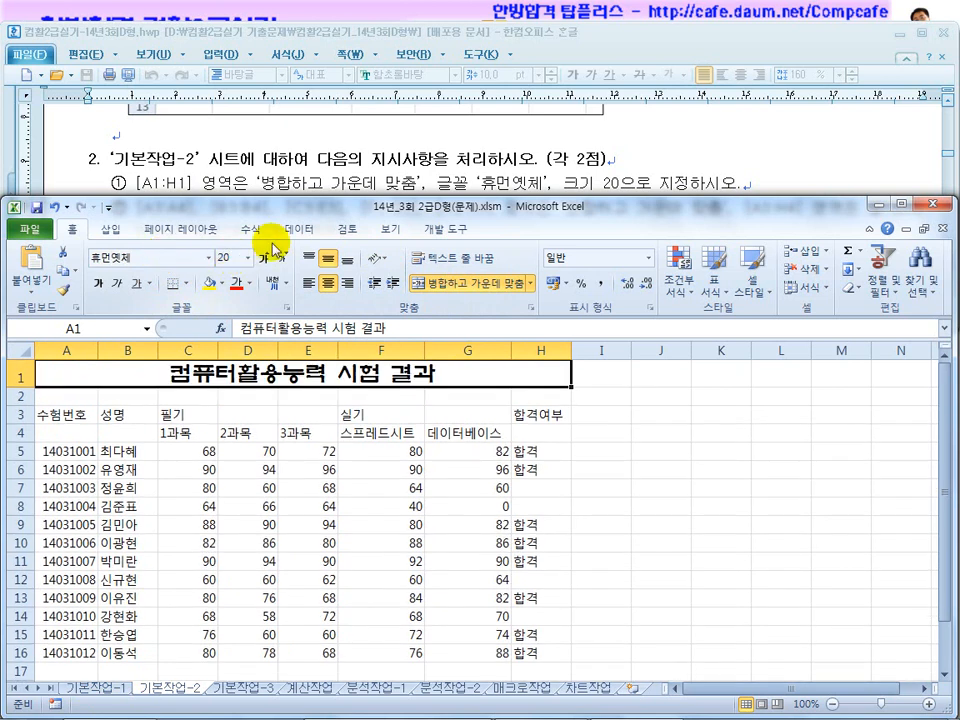
Step: Merge and center each of the header ranges A3:A4, B3:B4, C3:E3, F3:G3 and H3:H4
left_click(371, 158)
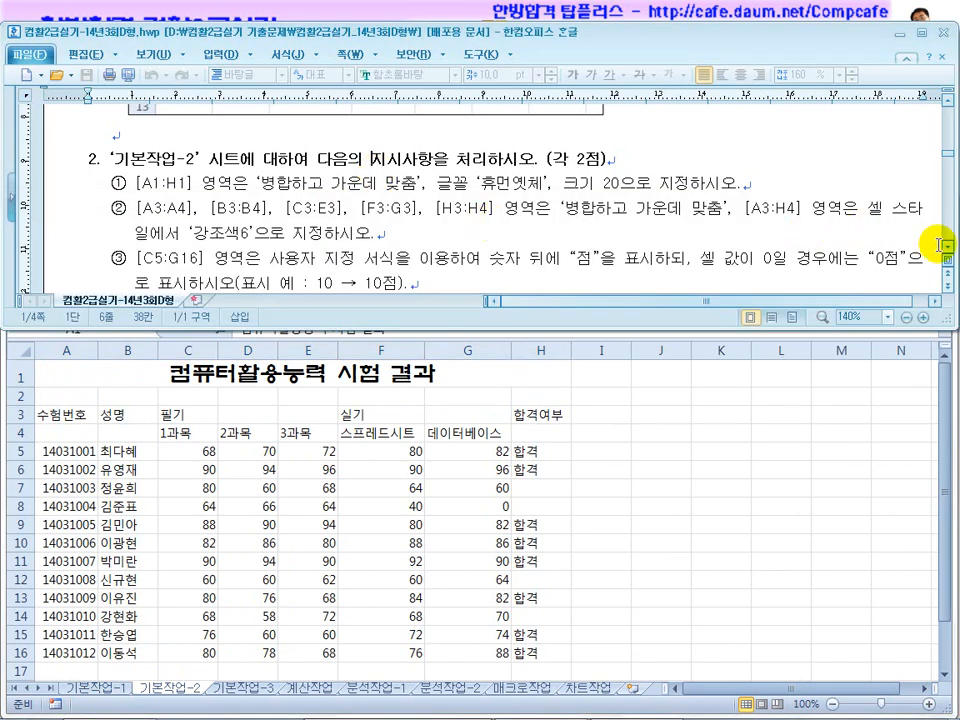
scroll(940, 245, "down", 2)
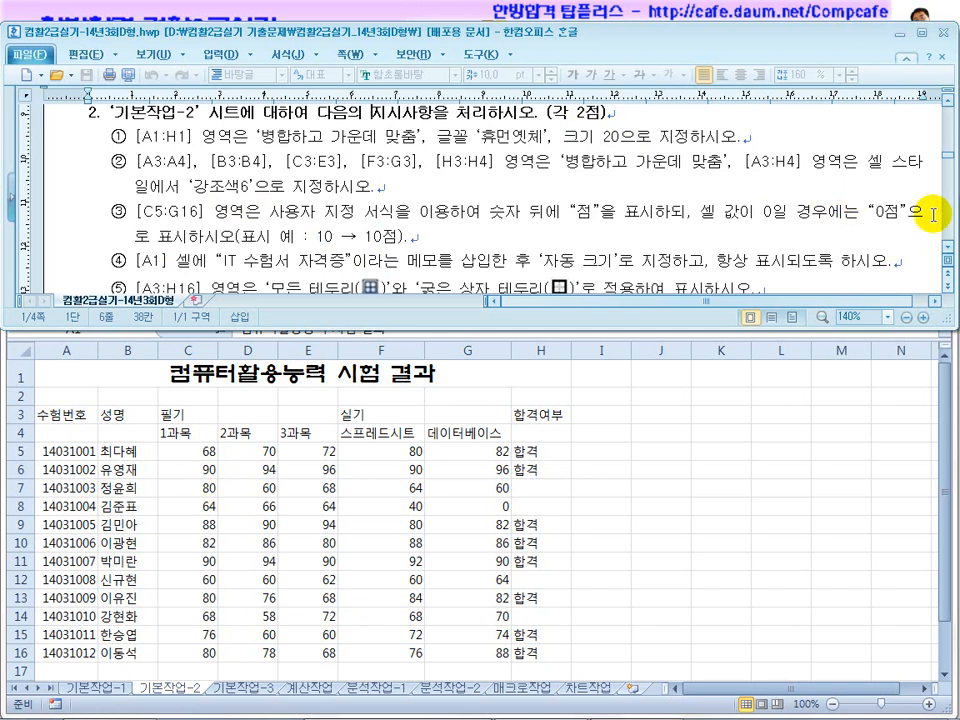
scroll(945, 249, "down", 1)
left_click(540, 385)
left_click_drag(68, 414, 68, 437)
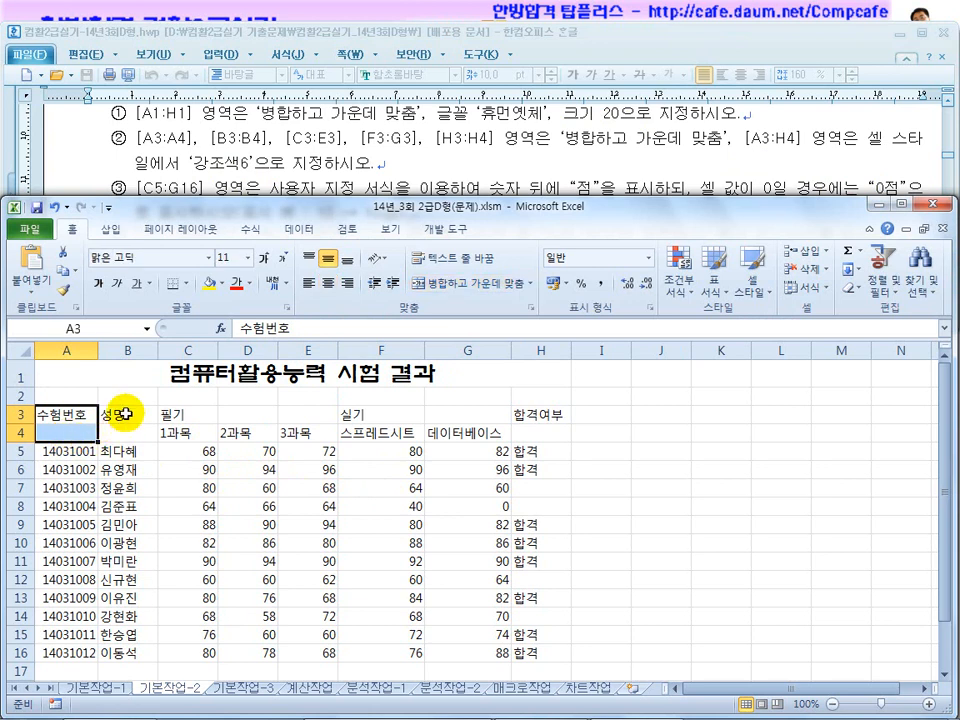
left_click_drag(124, 411, 126, 430)
left_click_drag(182, 414, 546, 435)
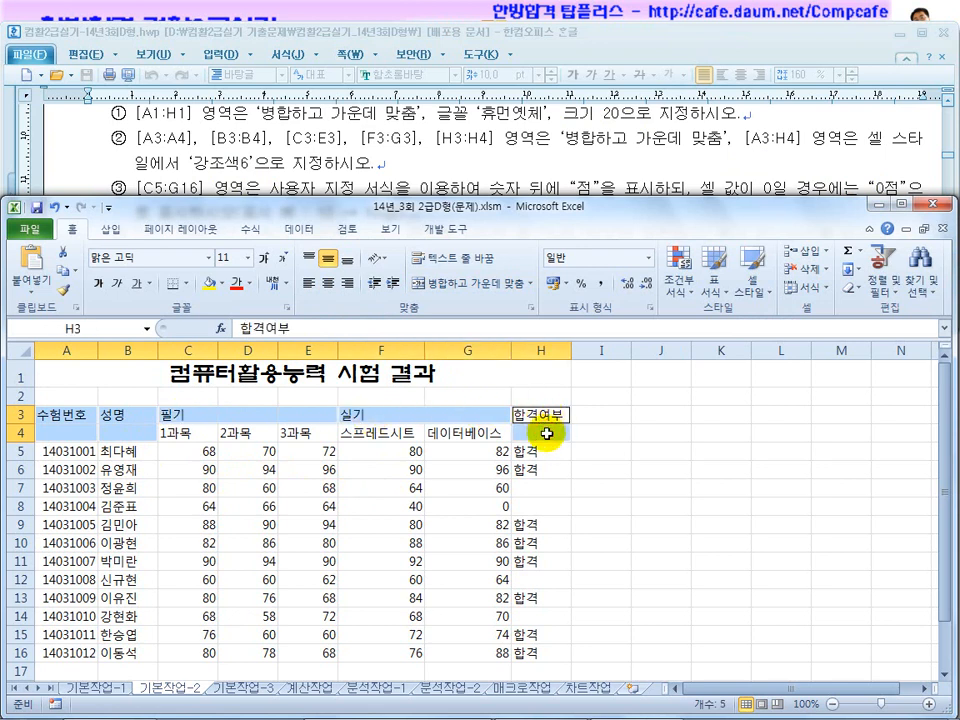
left_click(466, 284)
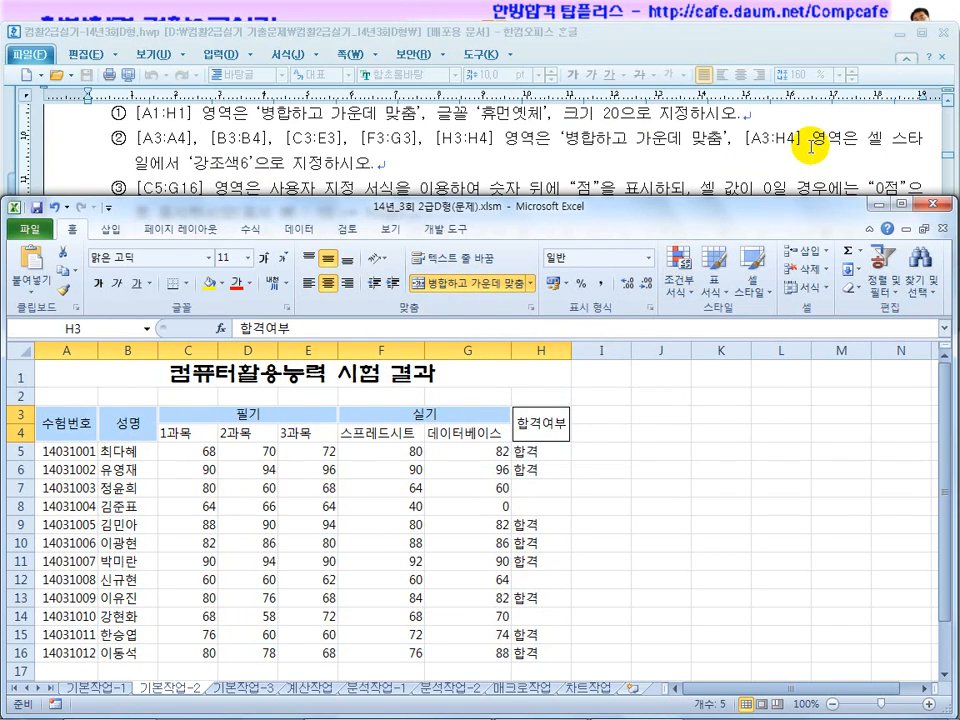
Step: Apply the 강조색6 cell style to the header range A3:H4
left_click_drag(71, 424, 515, 423)
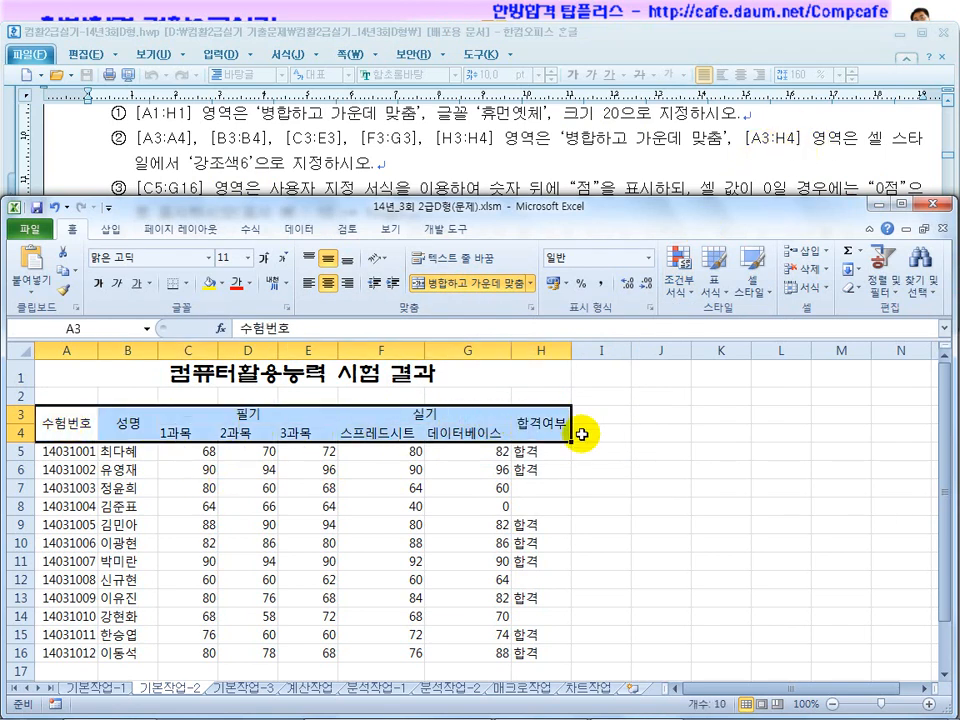
left_click(758, 290)
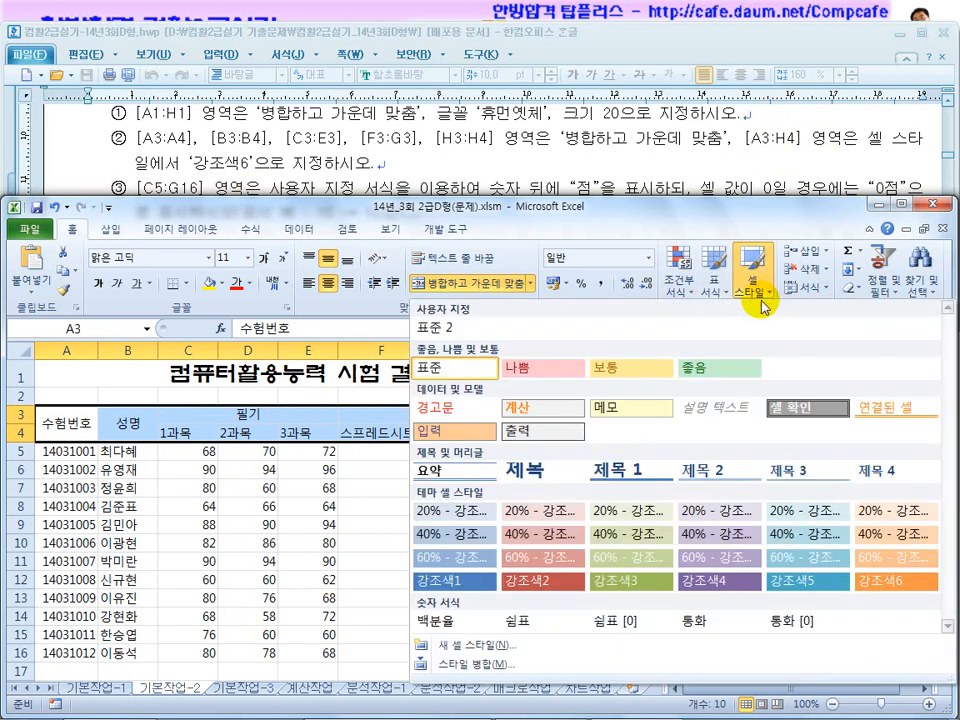
left_click(880, 581)
Step: Apply the custom number format 0"점" to the scores in C5:G16
left_click(270, 132)
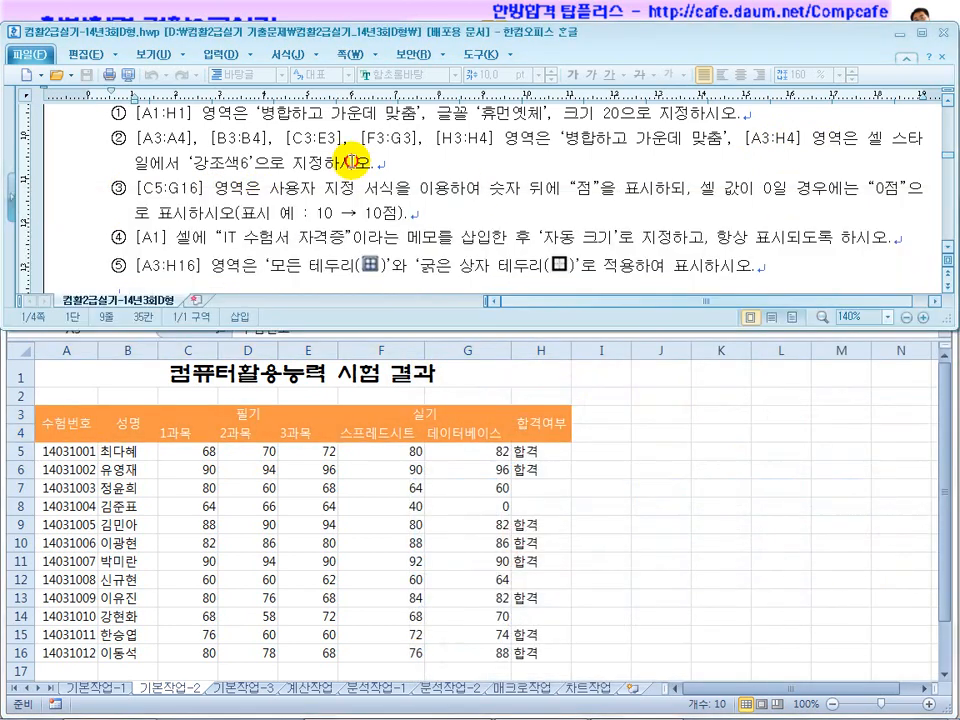
left_click(945, 246)
left_click(945, 246)
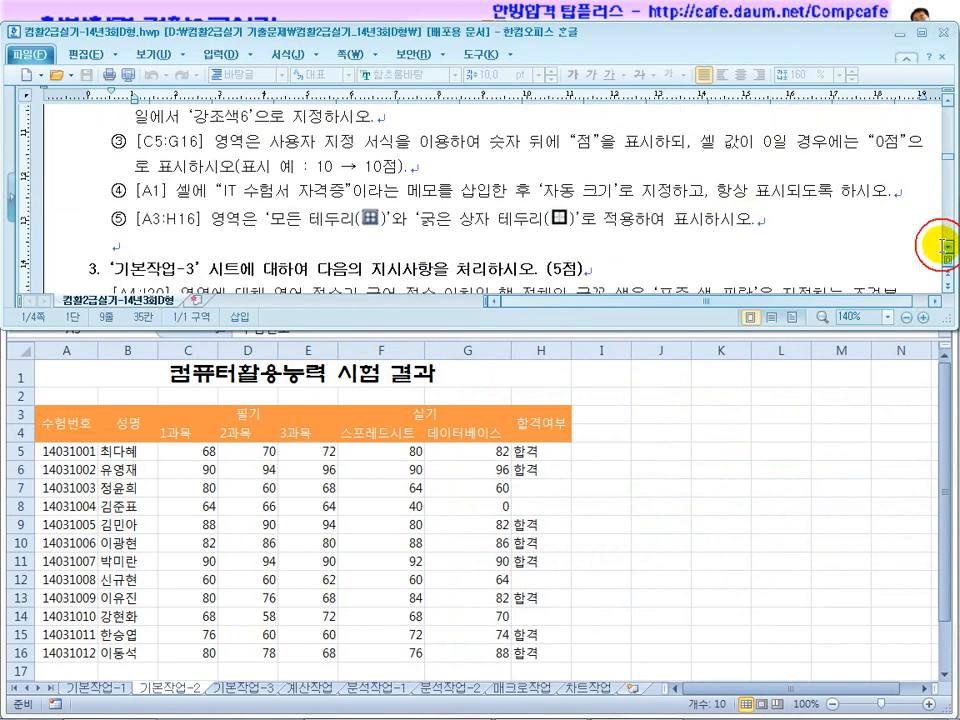
left_click(200, 493)
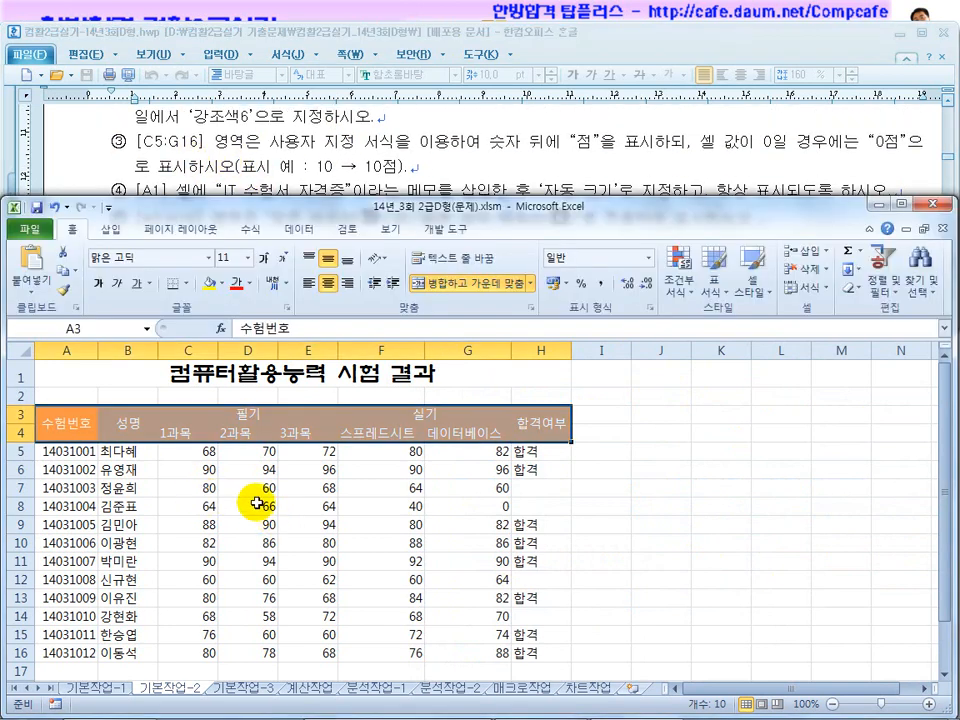
left_click_drag(216, 460, 479, 586)
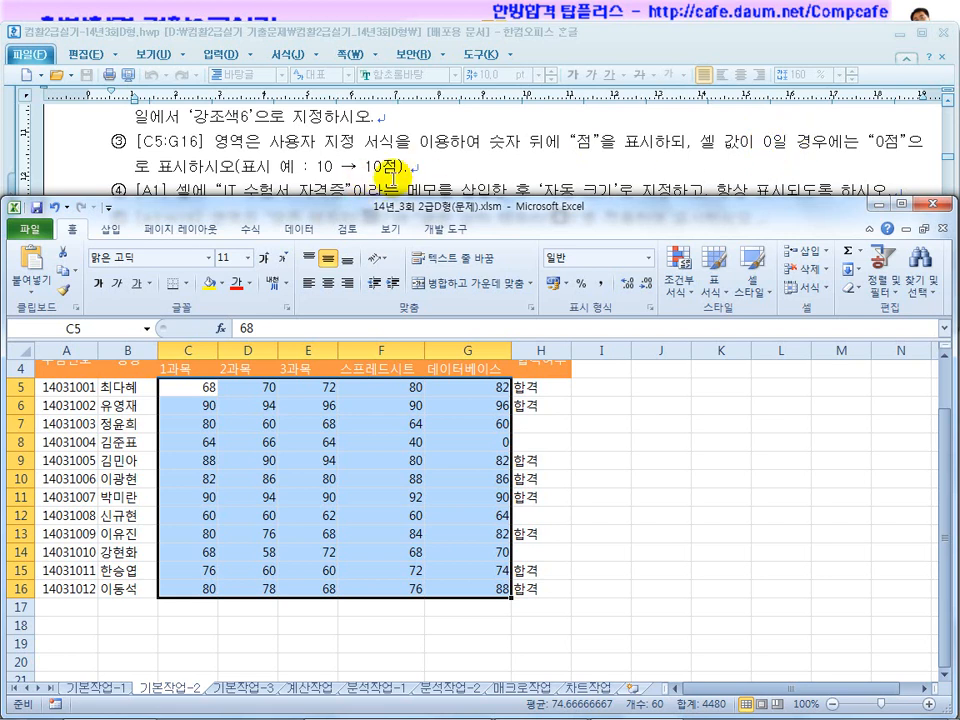
right_click(377, 472)
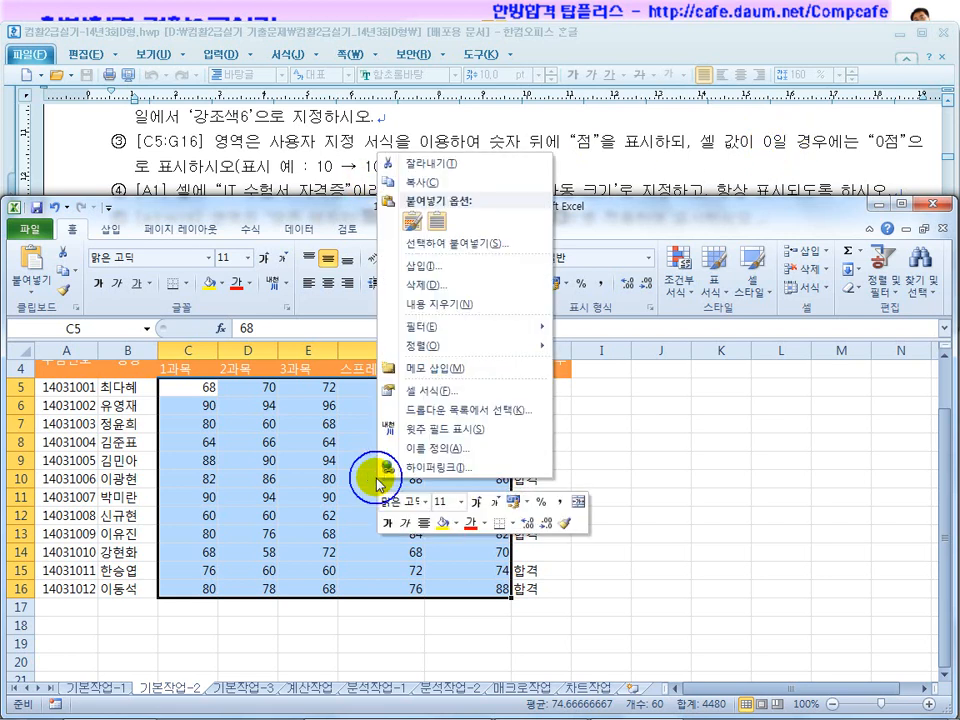
left_click(427, 392)
left_click(238, 383)
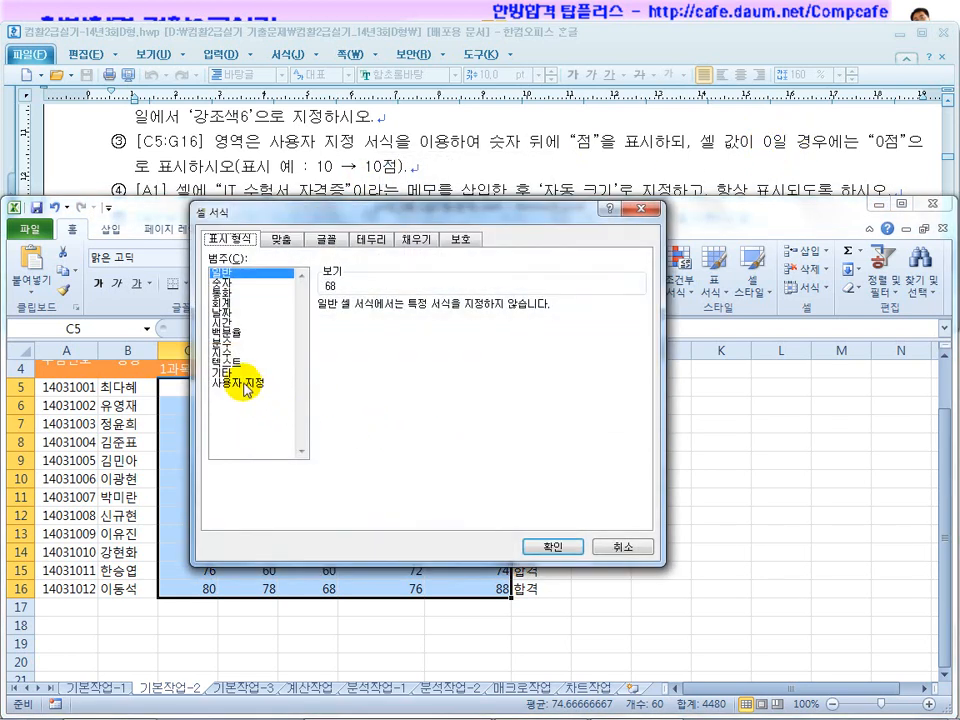
left_click(360, 363)
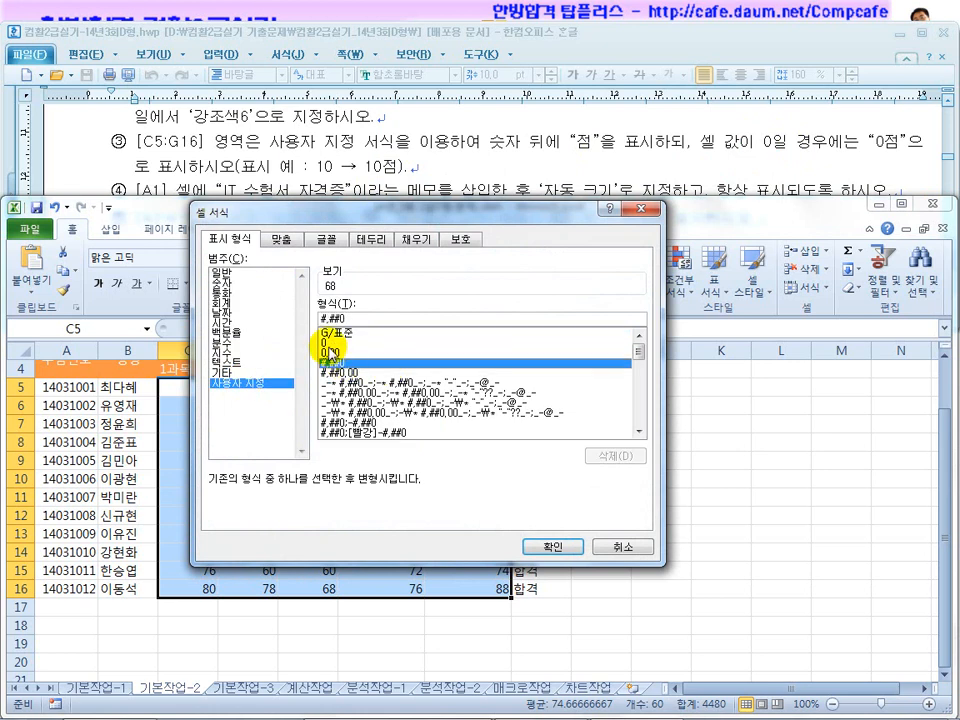
left_click(330, 343)
left_click_drag(364, 213, 364, 245)
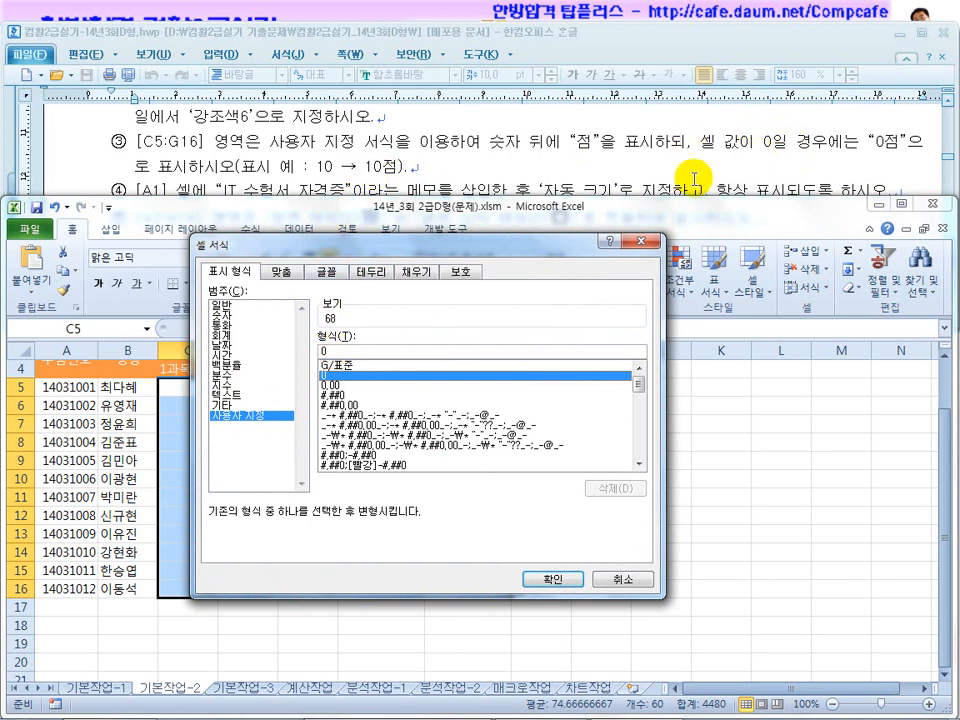
double_click(312, 352)
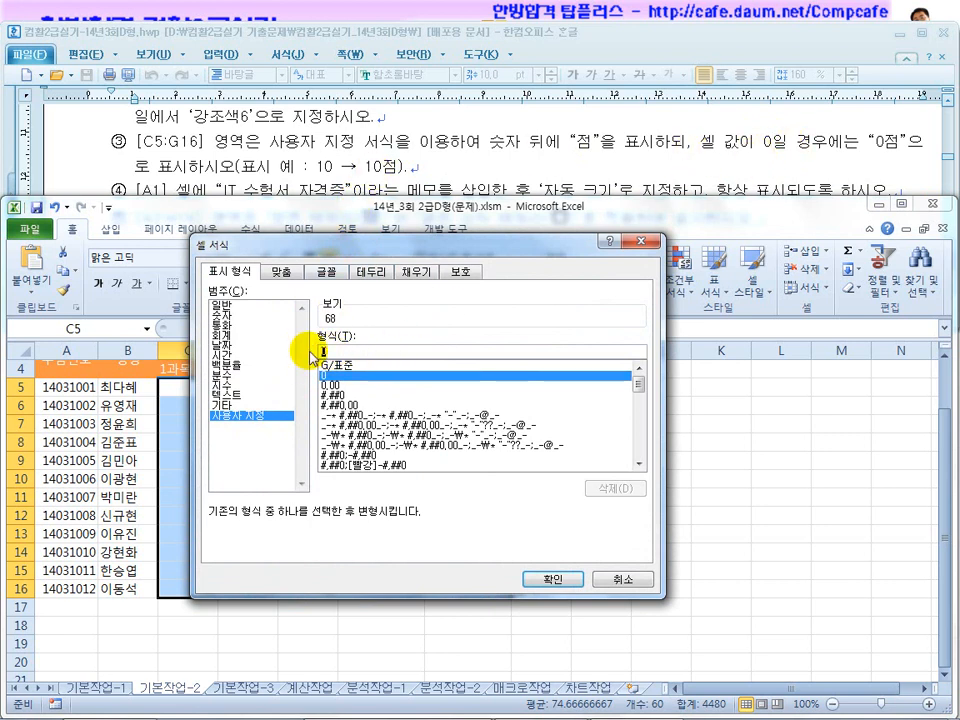
type("#")
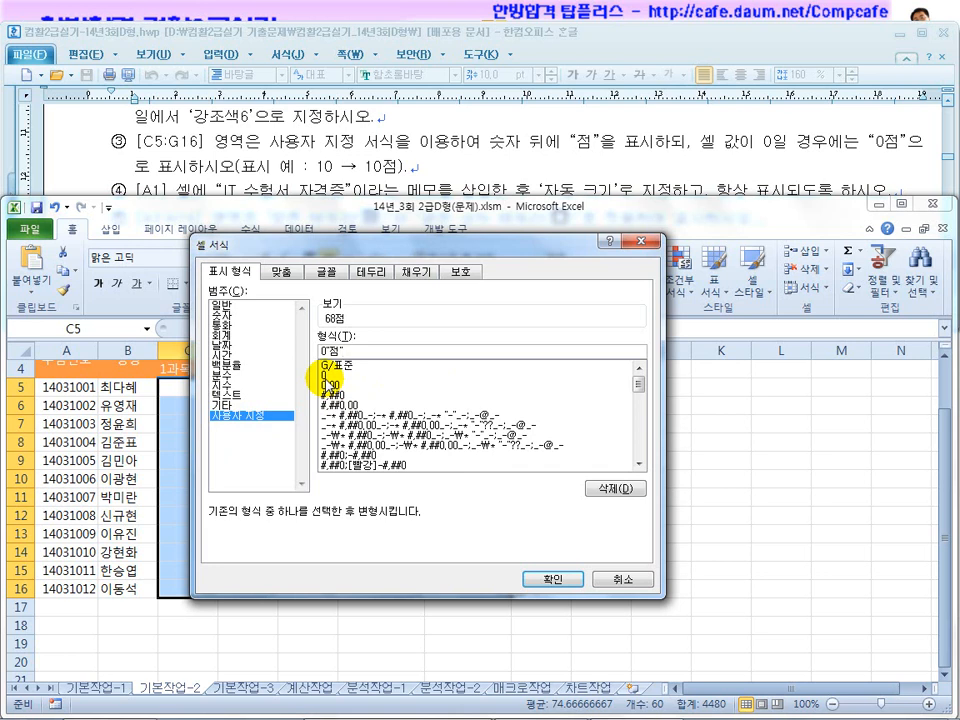
left_click(555, 579)
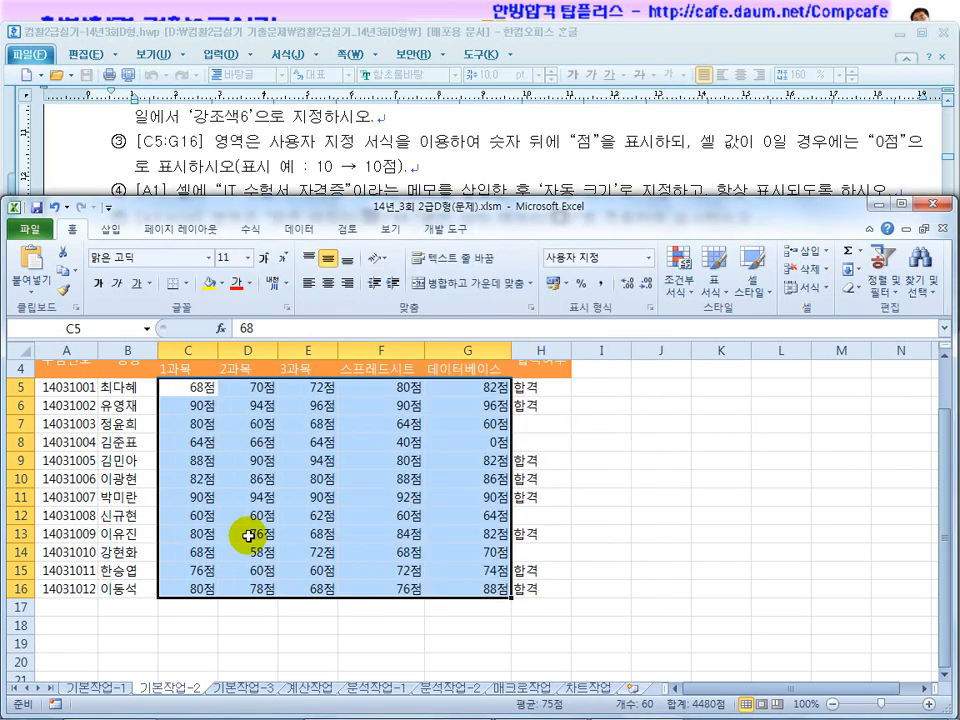
left_click(493, 441)
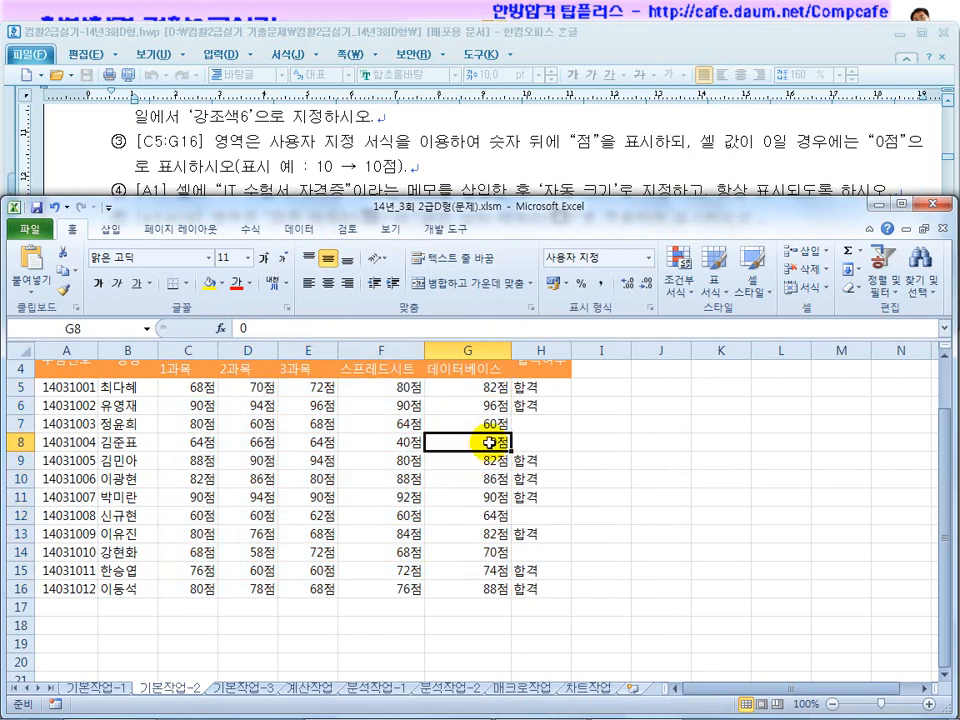
Step: Insert a memo on title cell A1 and replace its default text with "IT 수험서 자격증"
left_click(445, 185)
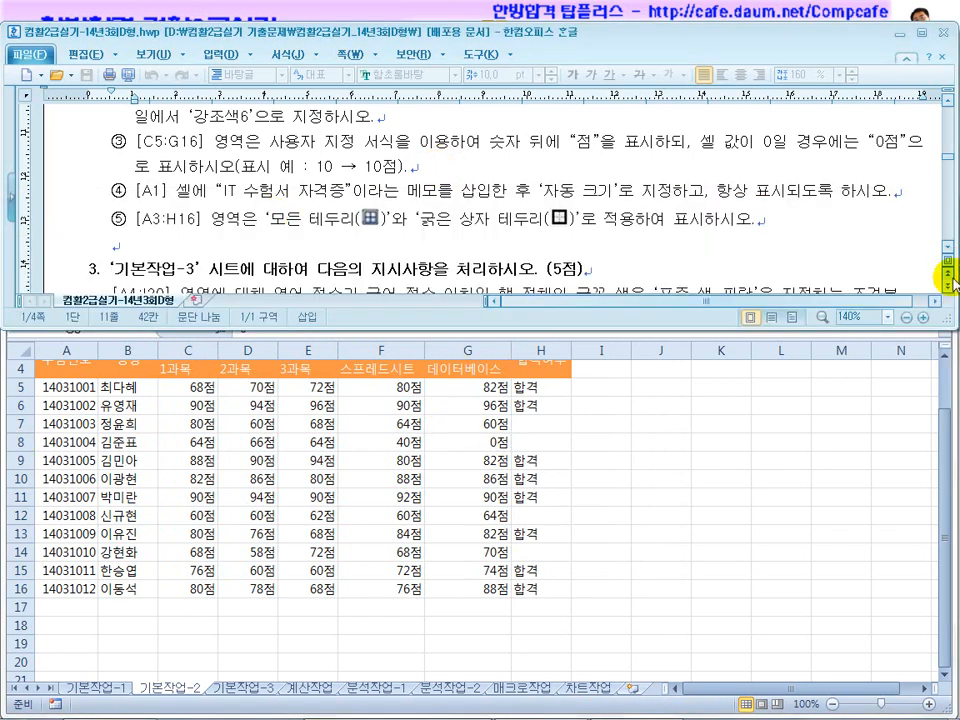
left_click(945, 245)
left_click(240, 432)
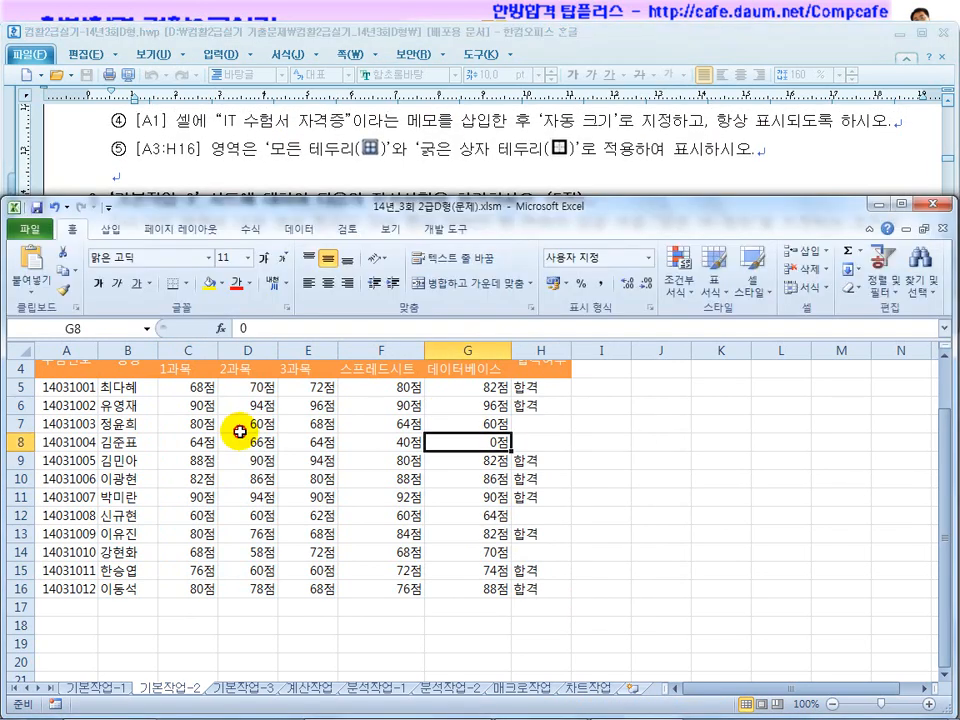
scroll(250, 370, "up", 1)
left_click(220, 382)
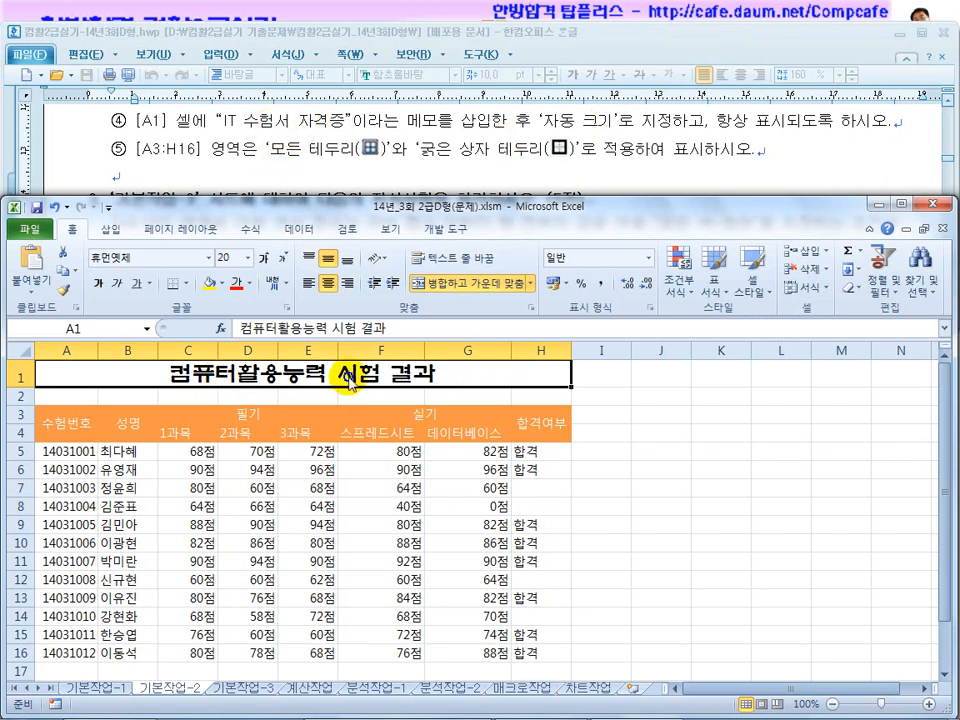
right_click(345, 380)
left_click(391, 595)
left_click_drag(641, 392, 558, 360)
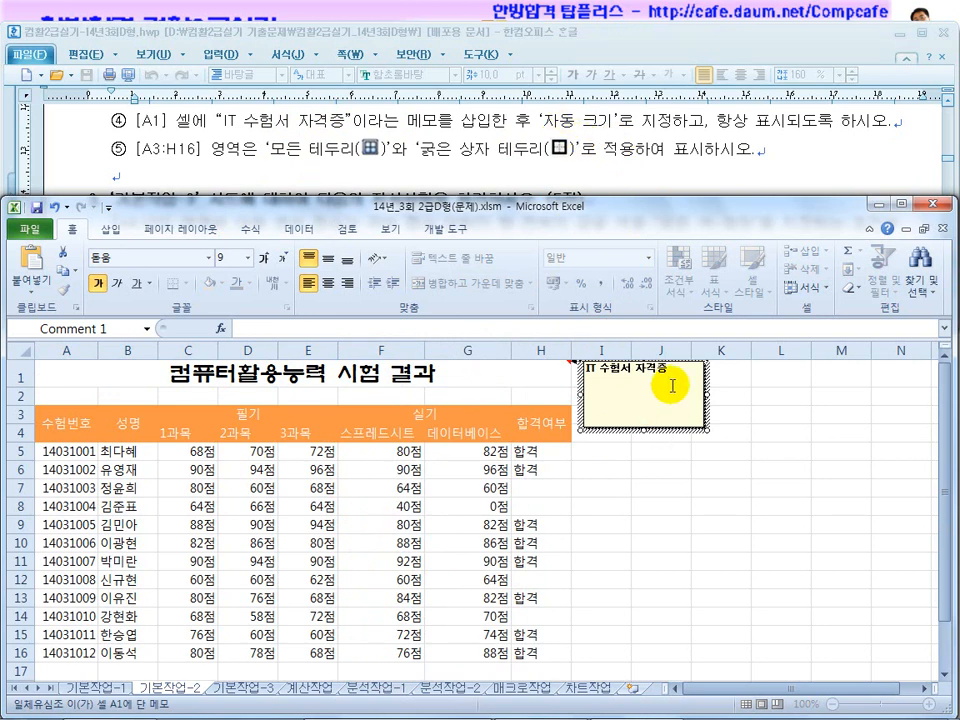
Step: Turn on automatic sizing (자동 크기) in the alignment settings of the A1 memo
left_click(675, 431)
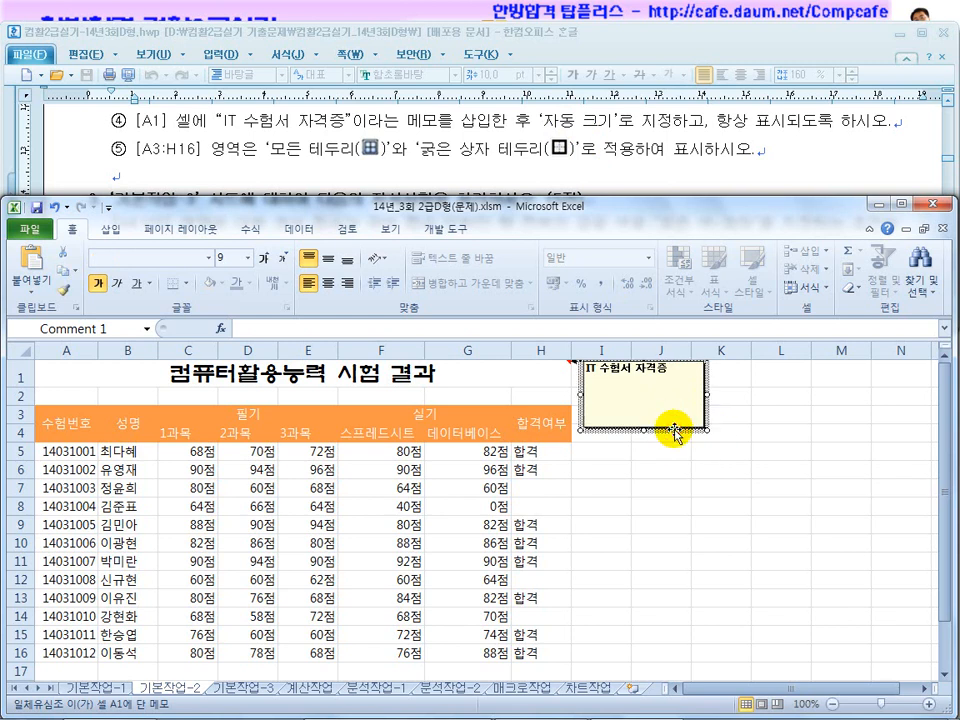
right_click(675, 431)
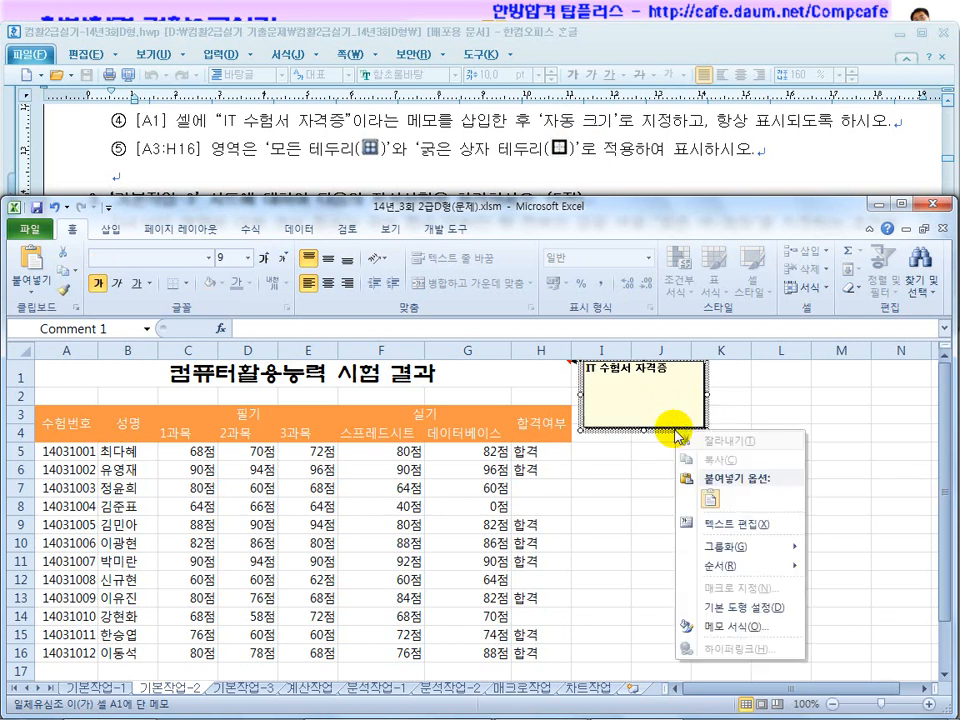
left_click(710, 624)
left_click(503, 368)
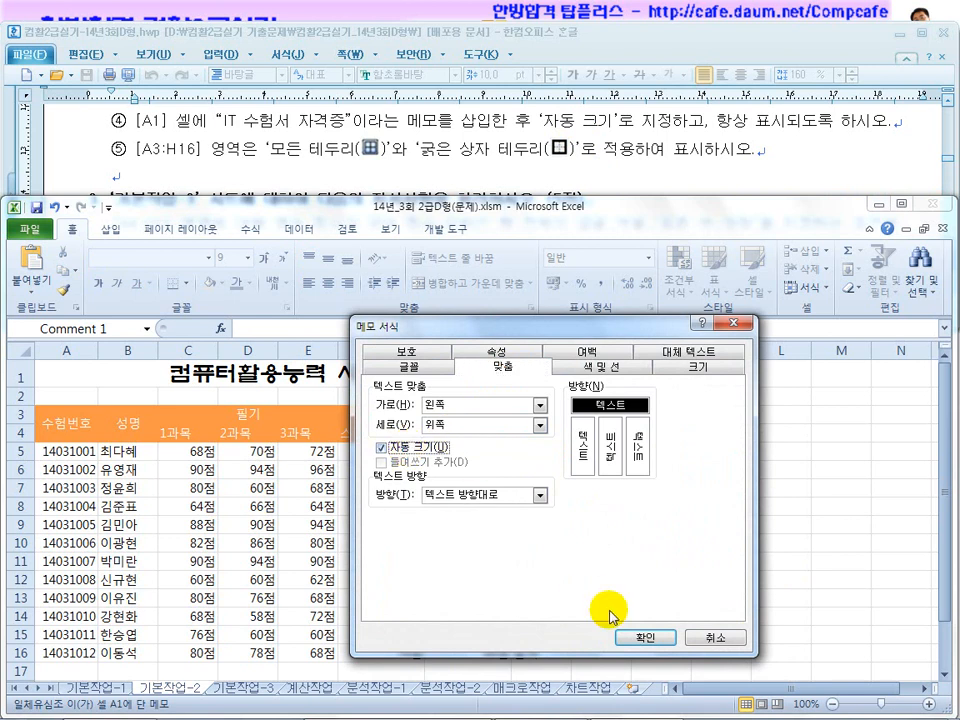
left_click(635, 636)
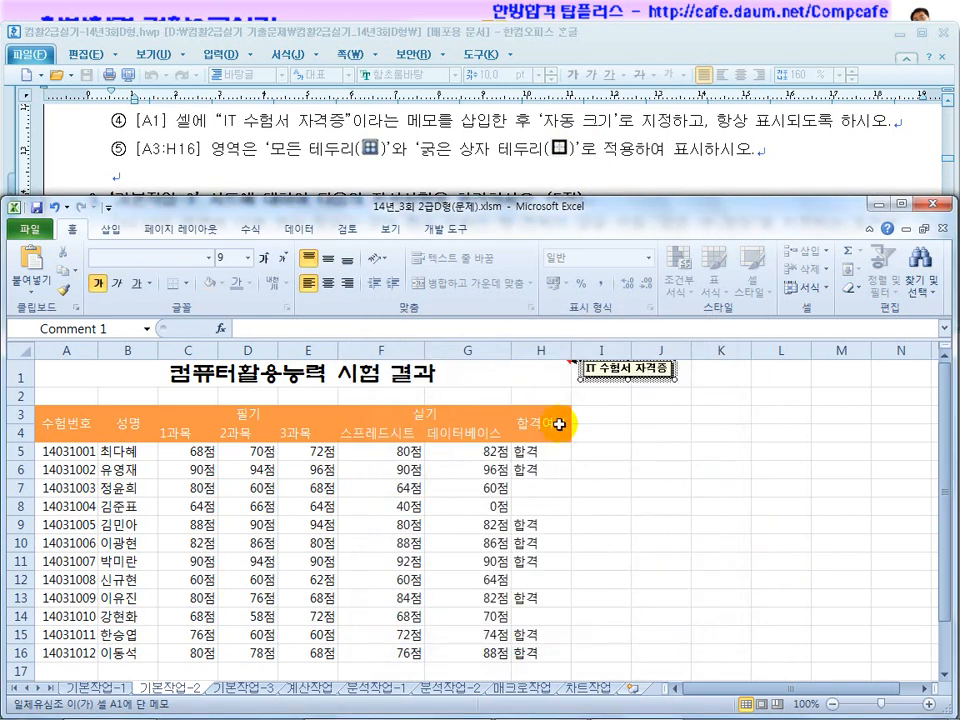
Step: Set the memo on cell A1 to be always shown
left_click(698, 472)
left_click(472, 491)
left_click(658, 455)
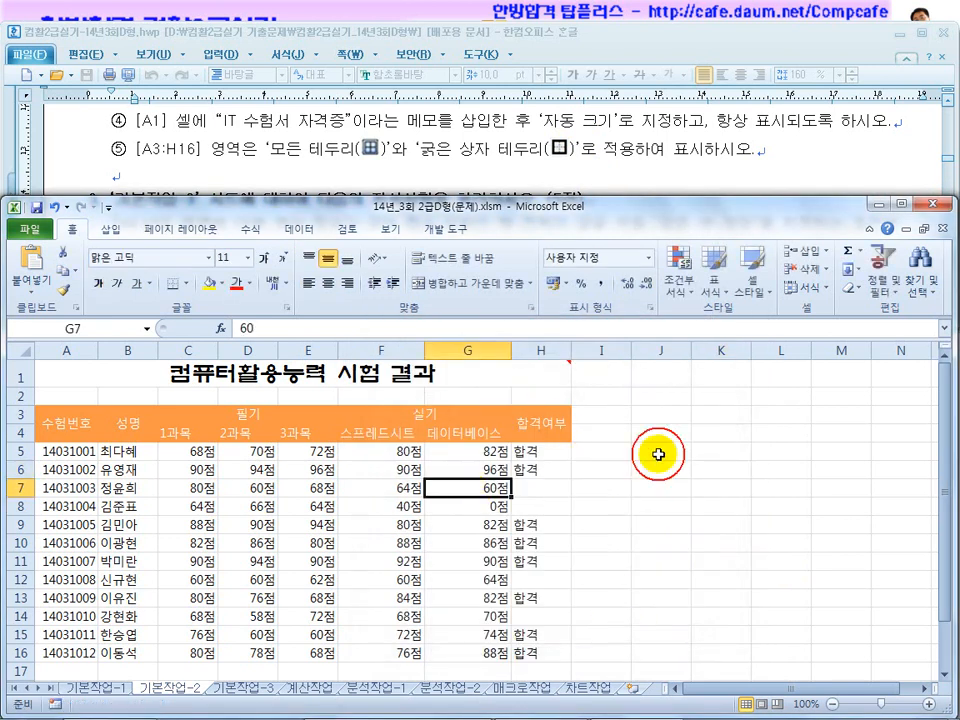
left_click(555, 371)
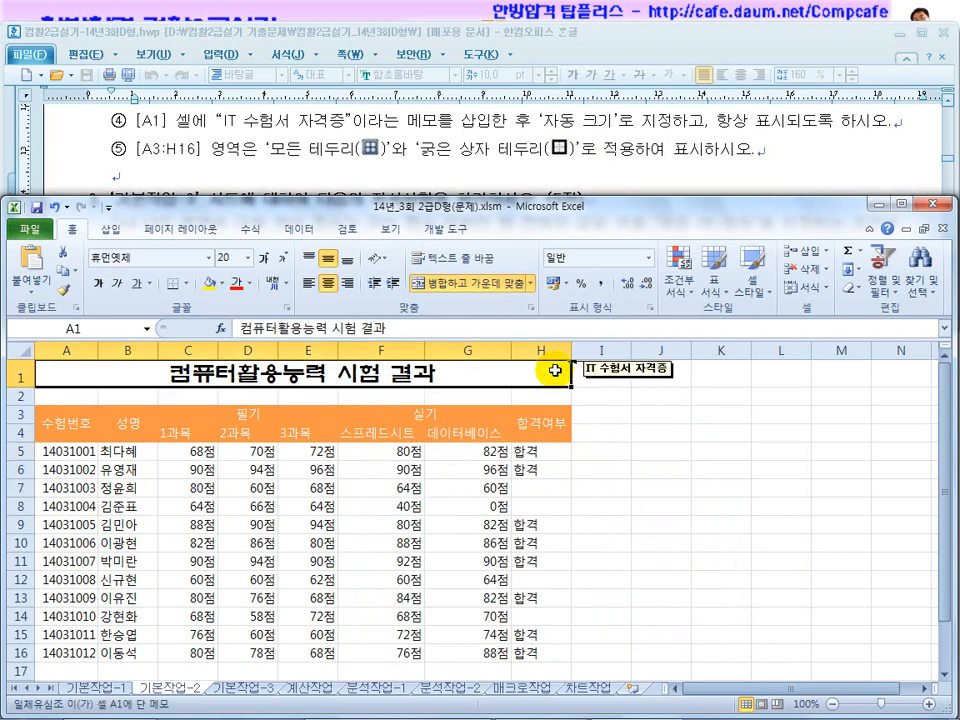
right_click(555, 371)
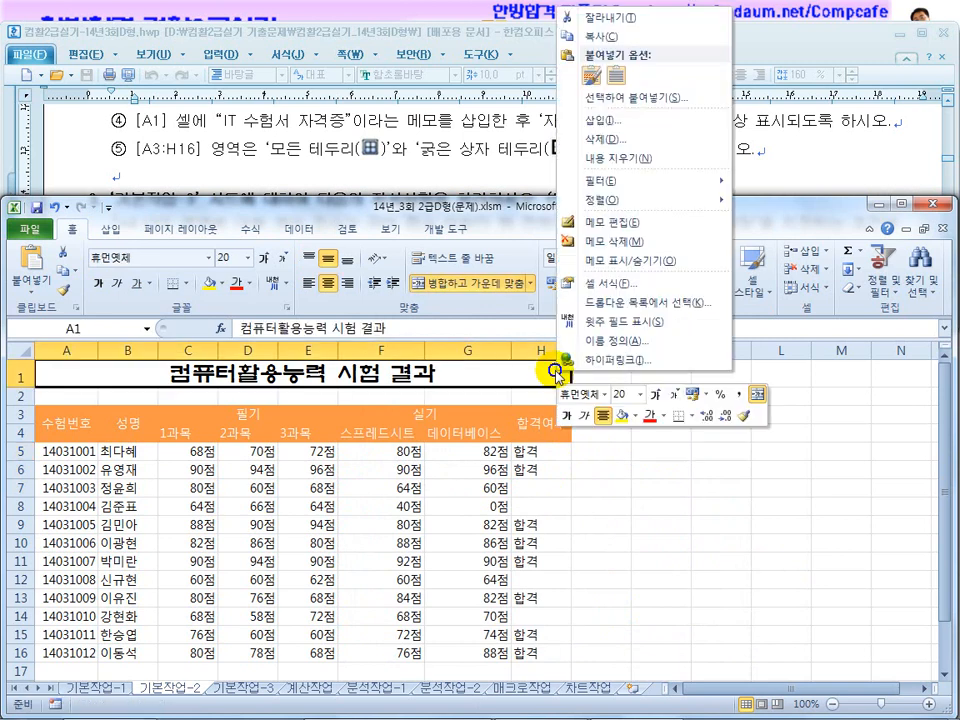
left_click(596, 261)
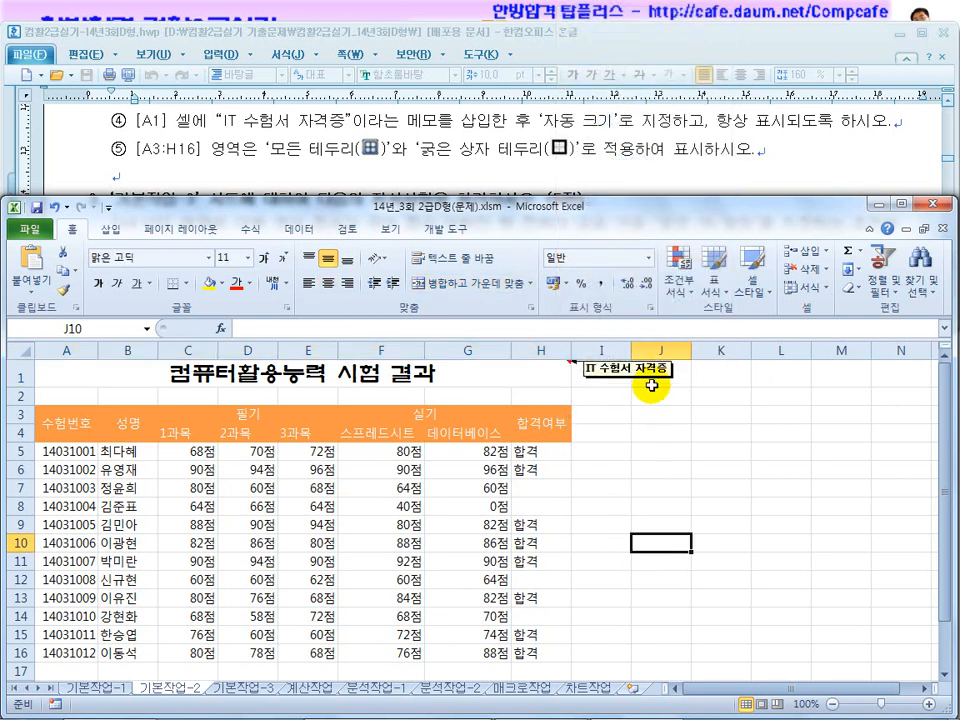
Step: Apply 모든 테두리 (all borders) and 굵은 상자 테두리 (thick box border) to the range A3:H16
left_click_drag(86, 424, 522, 647)
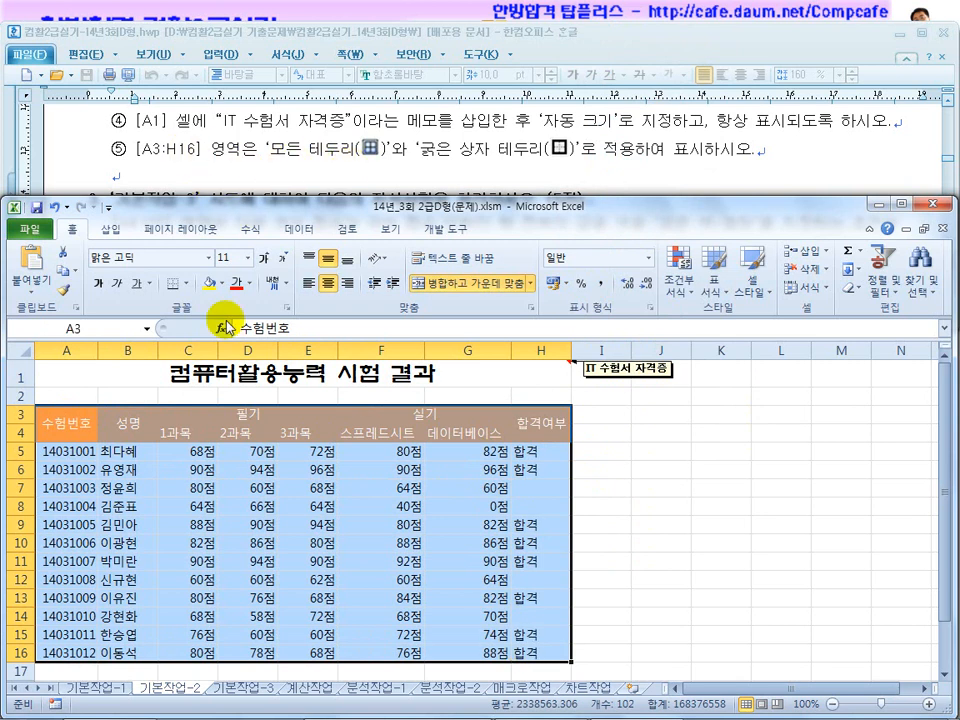
left_click(186, 285)
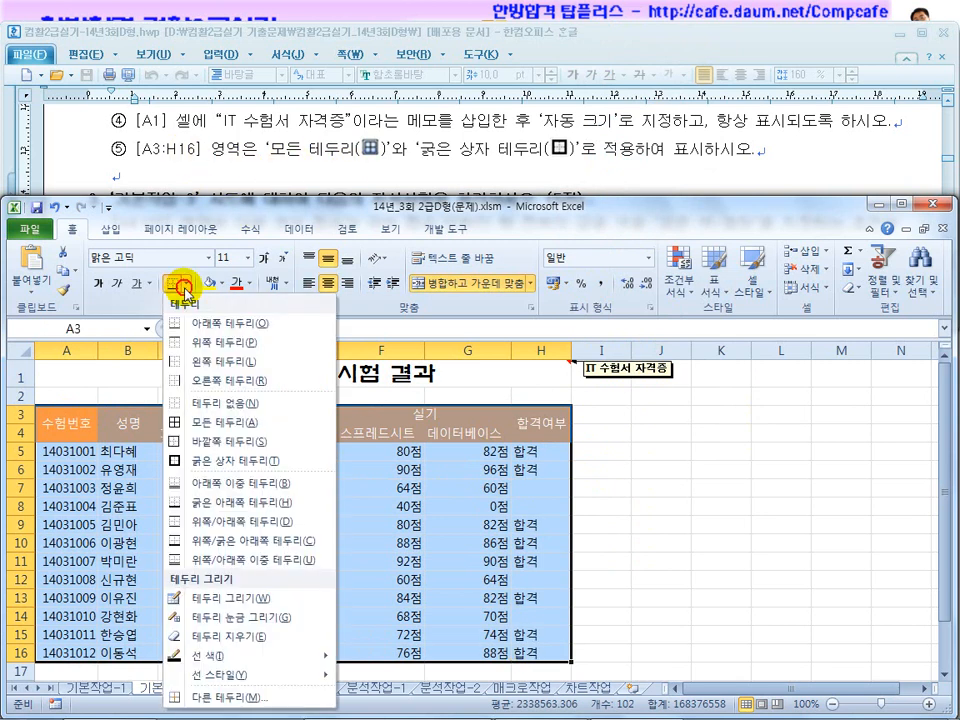
left_click(190, 420)
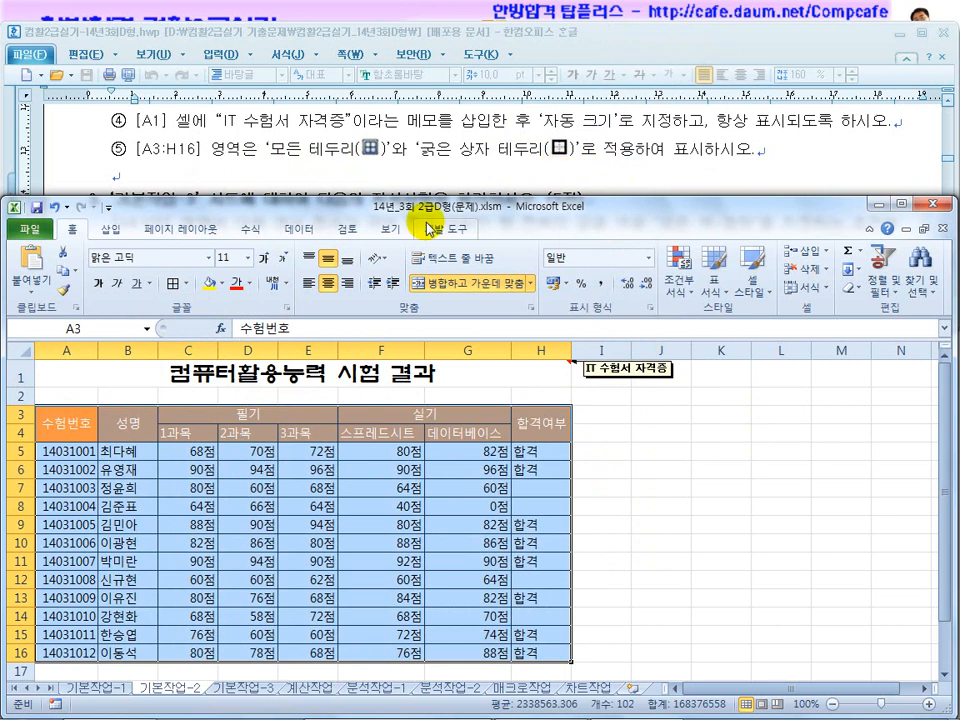
left_click(187, 285)
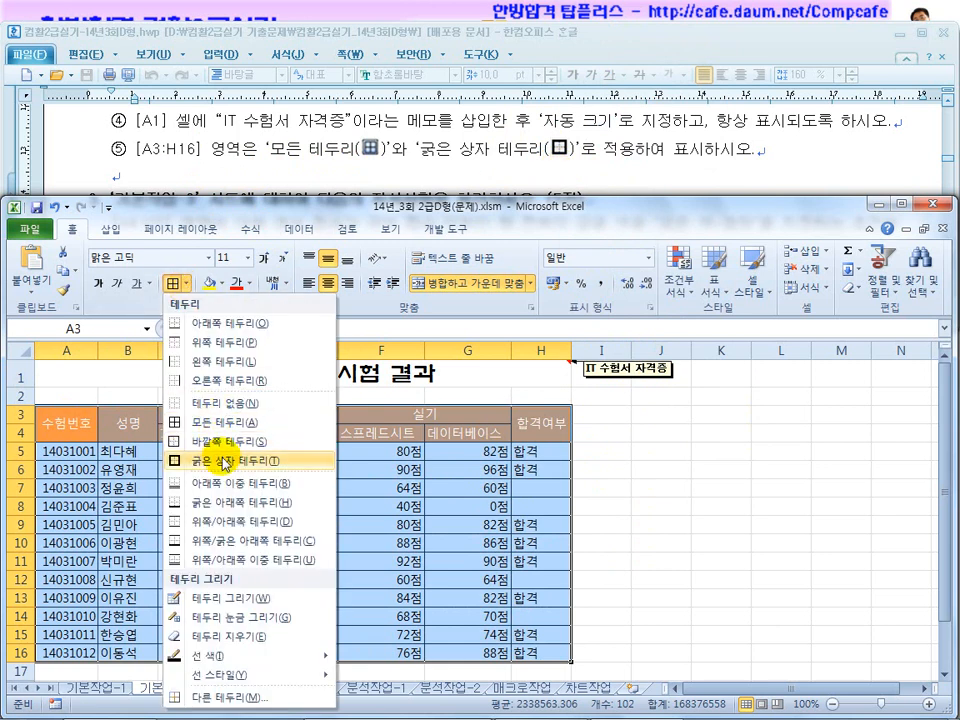
left_click(223, 396)
left_click(447, 492)
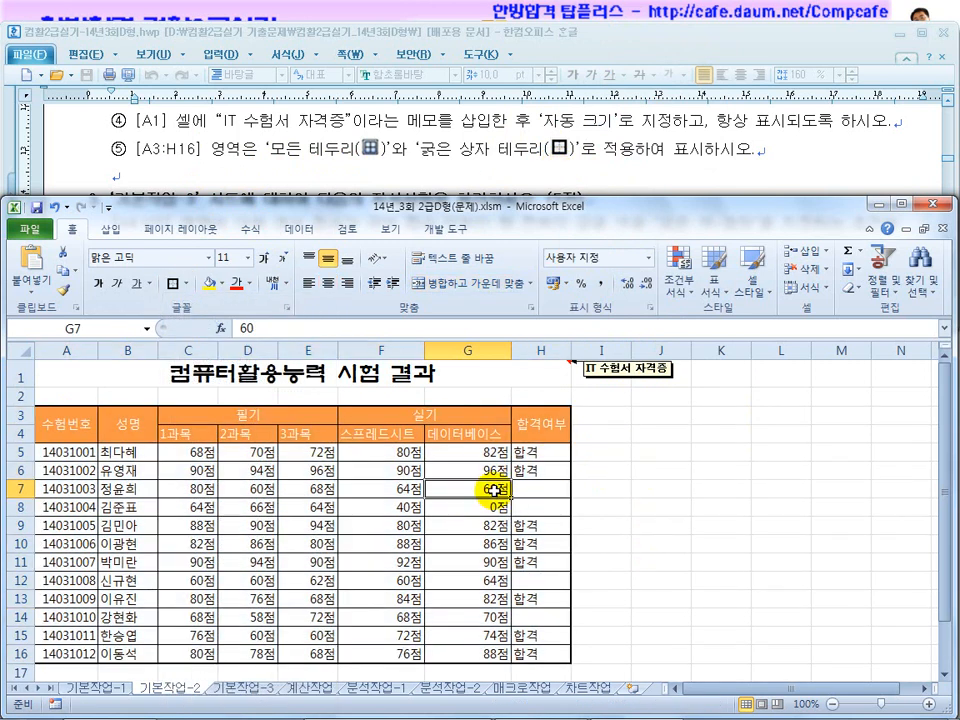
Step: Find task 3 in the instruction document and open the 기본작업-3 sheet in the workbook
left_click(281, 158)
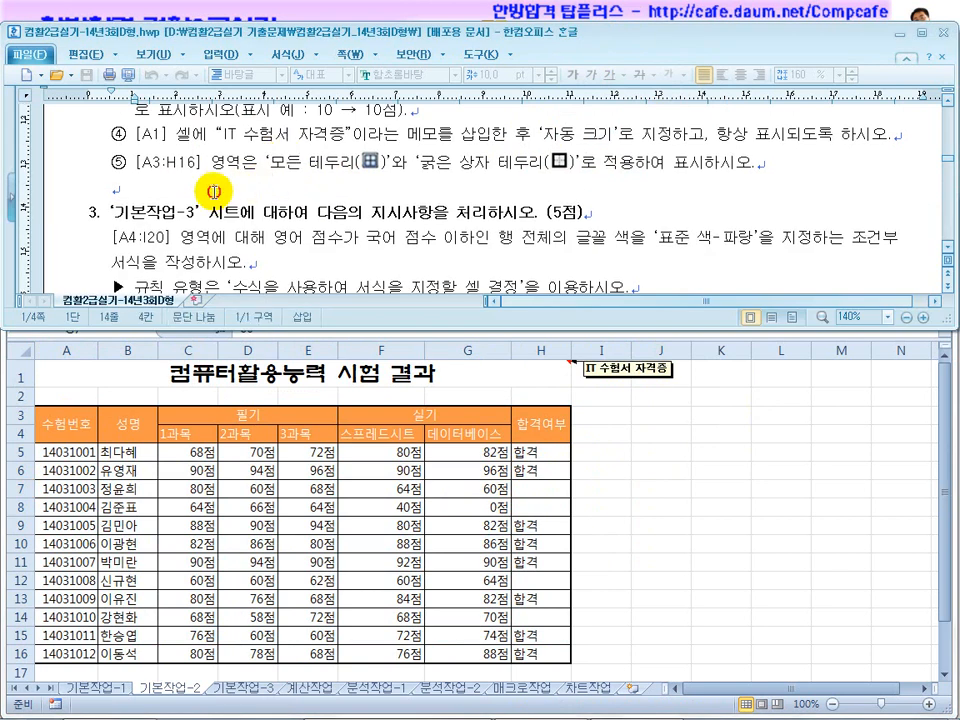
scroll(213, 191, "down", 1)
left_click(666, 501)
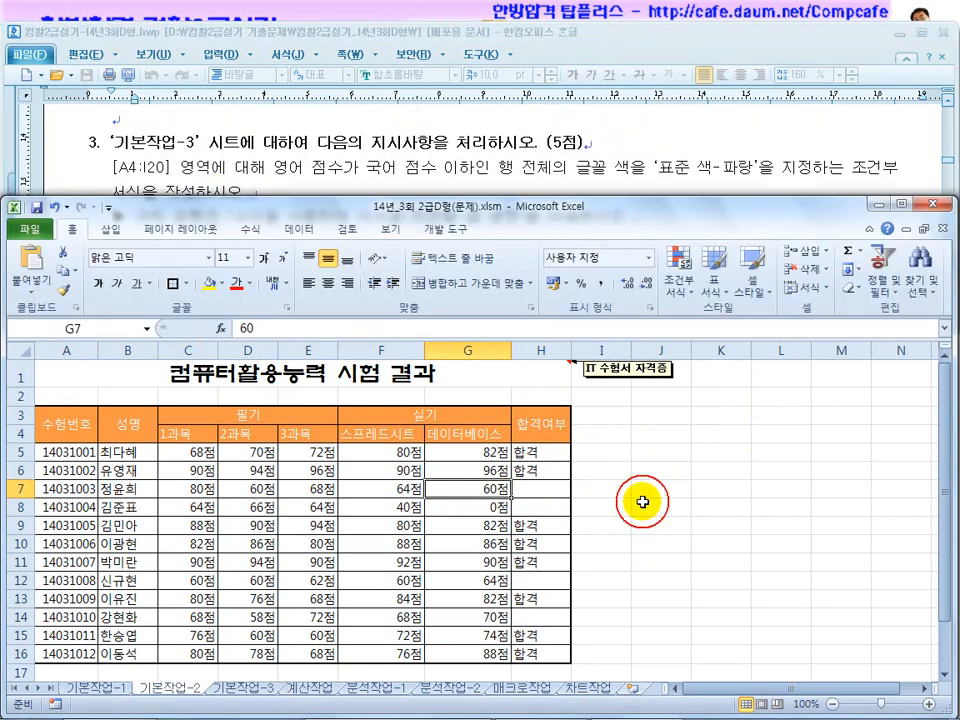
left_click(249, 692)
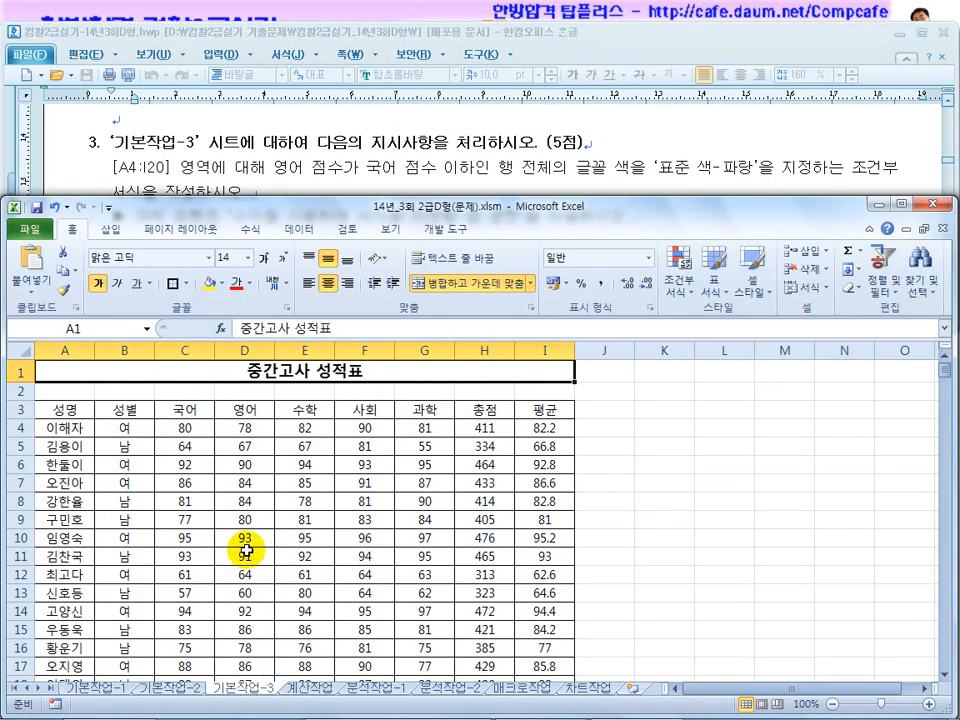
Step: Read the conditional formatting instructions for 기본작업-3 and compare them with the header row of the 중간고사 성적표 table
left_click(362, 167)
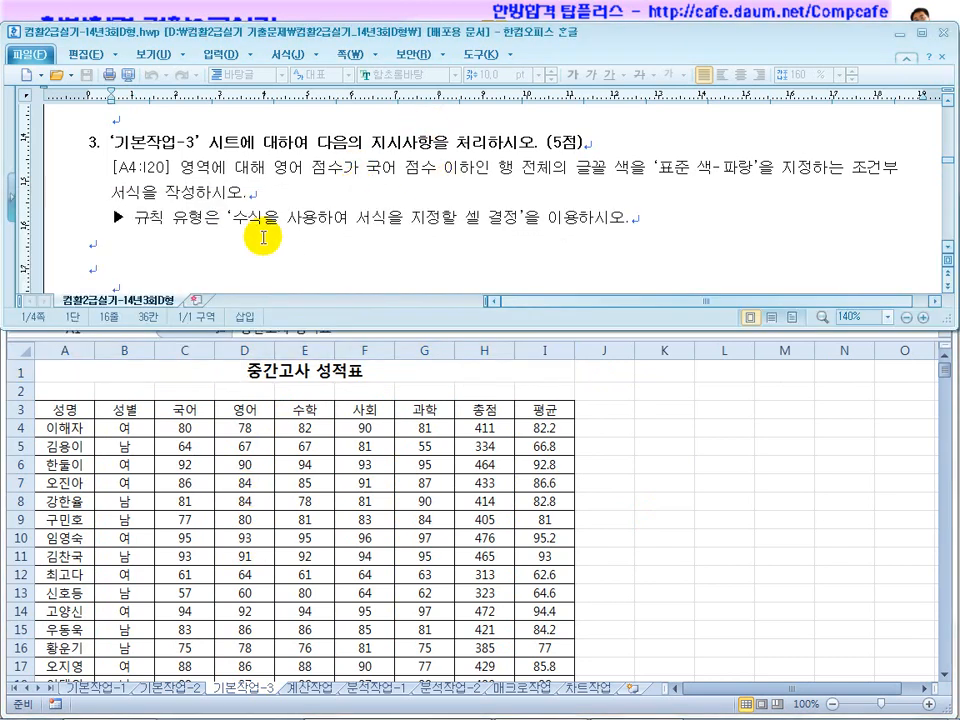
left_click(496, 216)
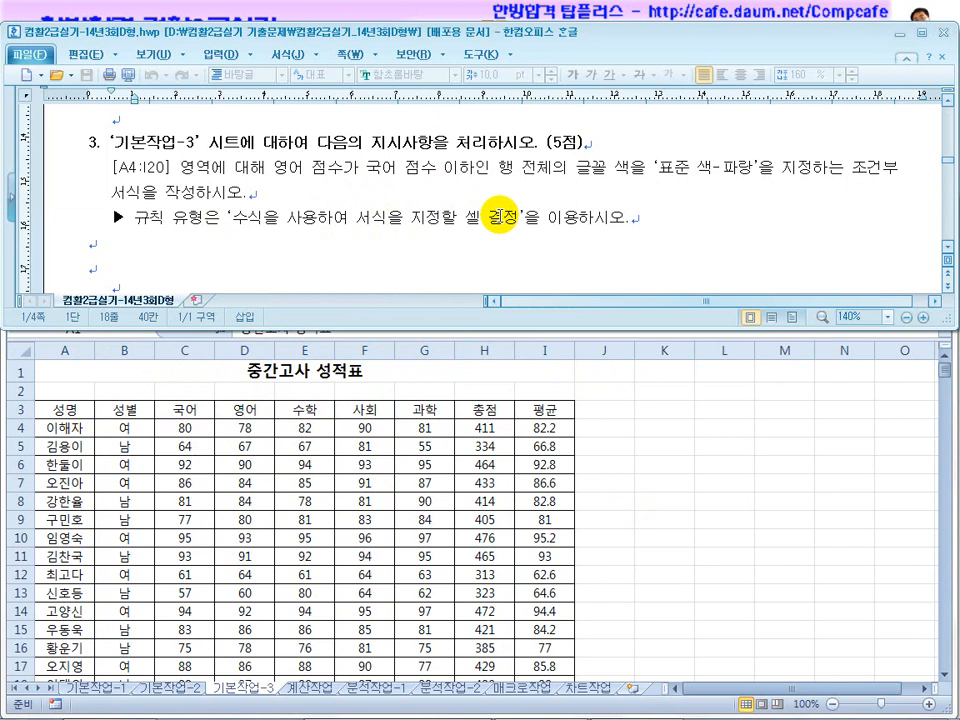
left_click(332, 462)
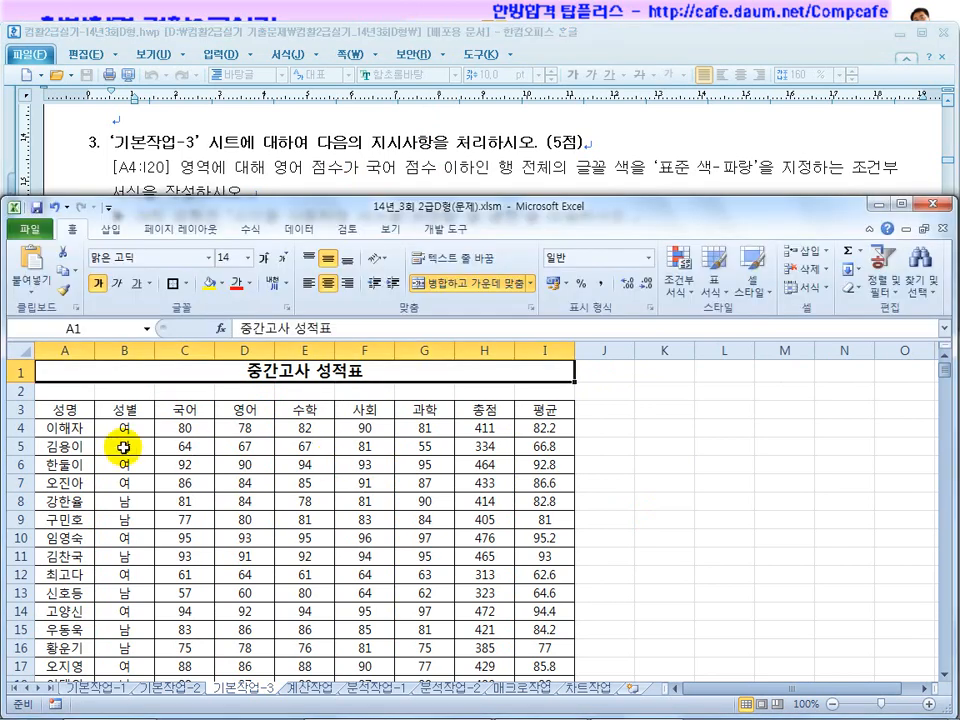
left_click_drag(70, 410, 534, 413)
left_click(336, 171)
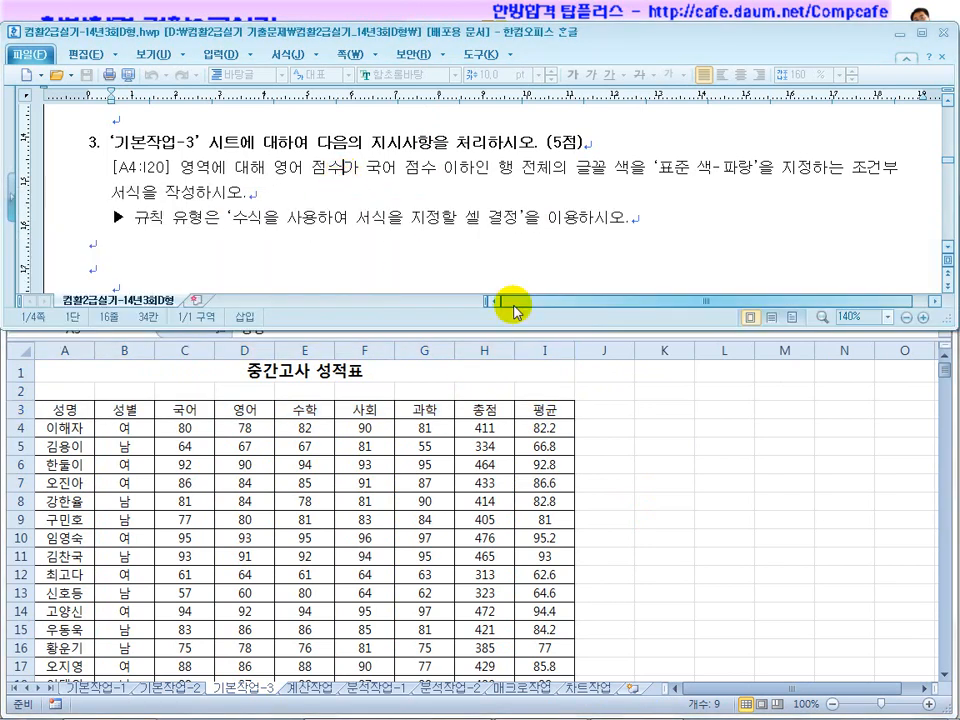
left_click(944, 248)
left_click(944, 248)
left_click(349, 538)
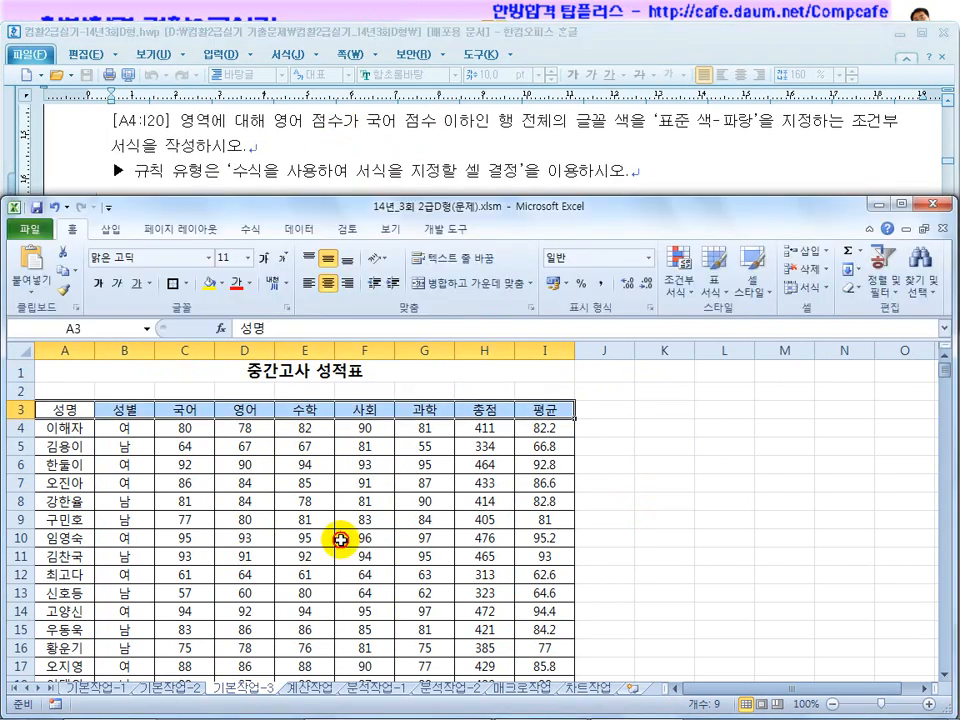
Step: Start a new conditional formatting rule for A4:I20 with the rule type '수식을 사용하여 서식을 지정할 셀 결정'
left_click_drag(64, 428, 550, 642)
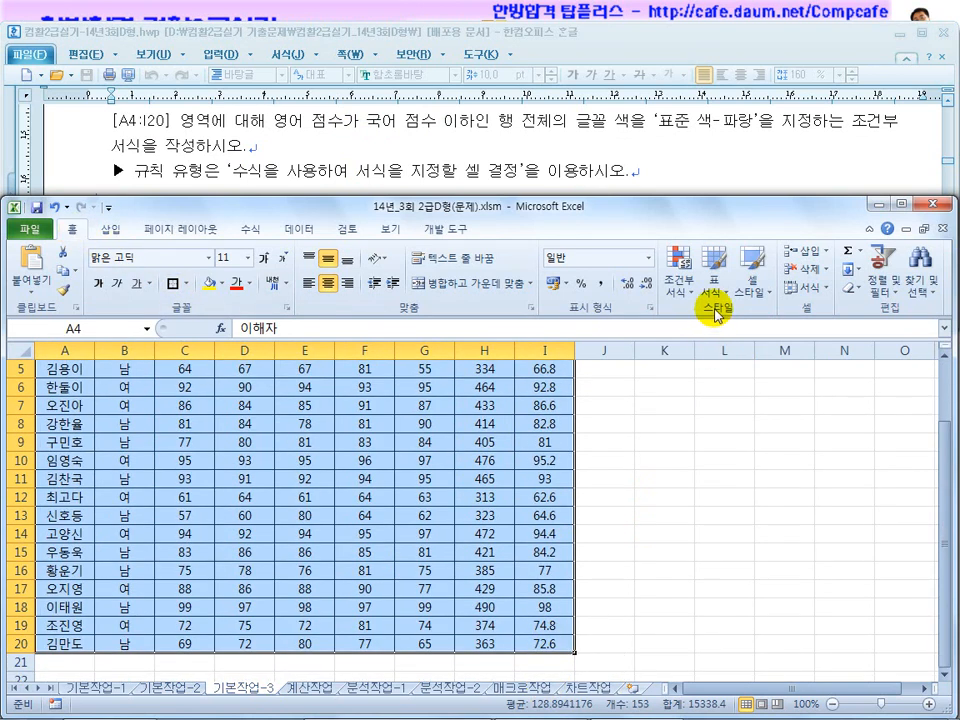
left_click(677, 289)
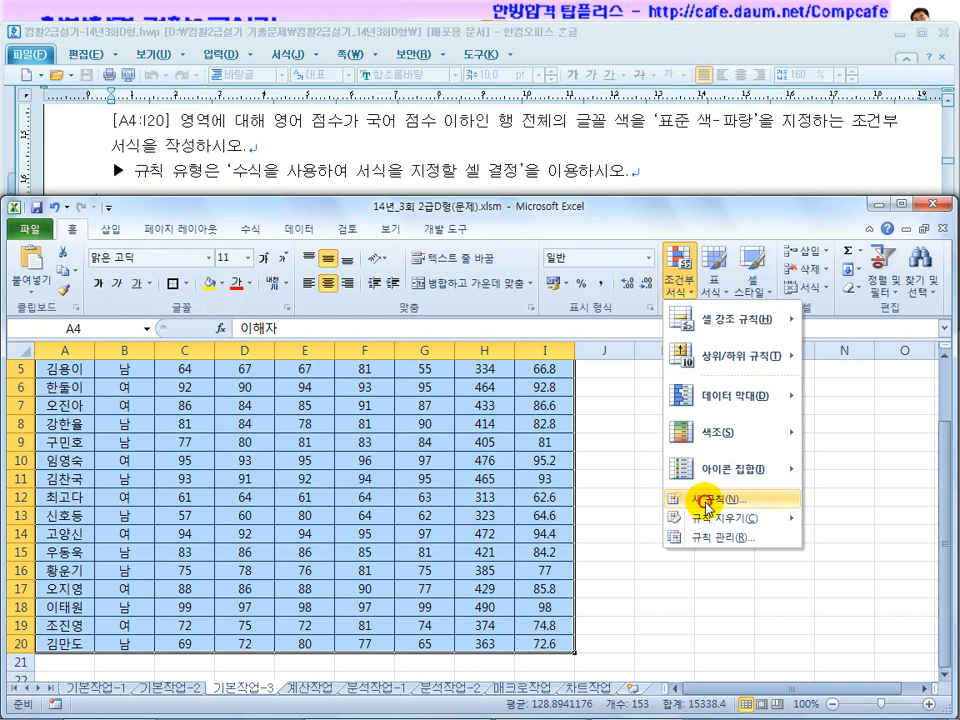
left_click(707, 499)
left_click(405, 456)
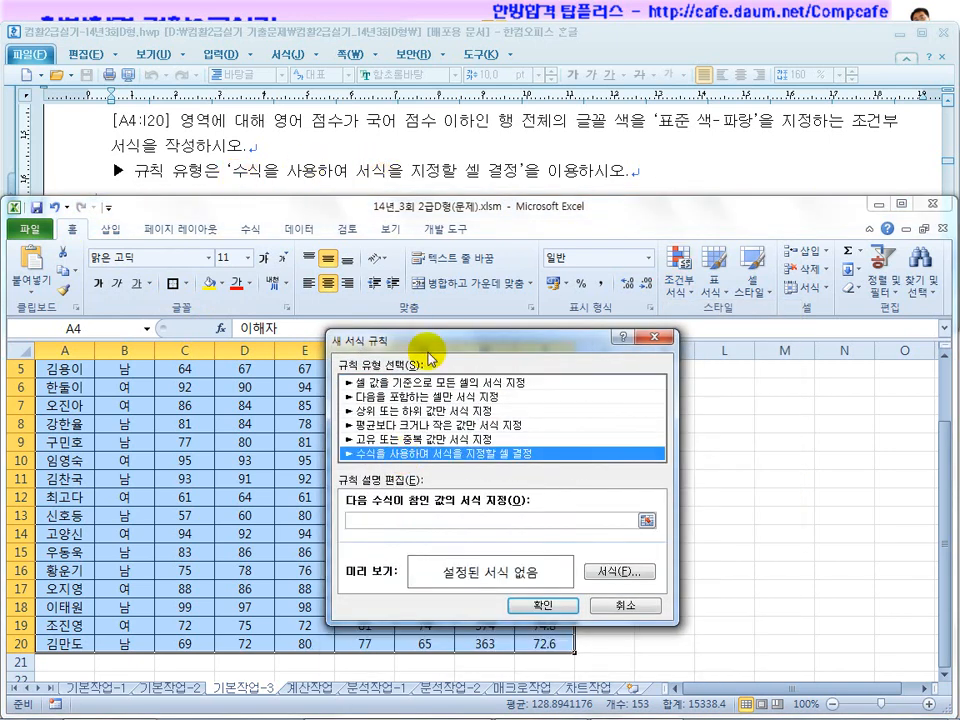
Step: Enter the rule formula =$D4<=$C4, which compares each row's 영어 score with its 국어 score
left_click_drag(461, 348, 257, 305)
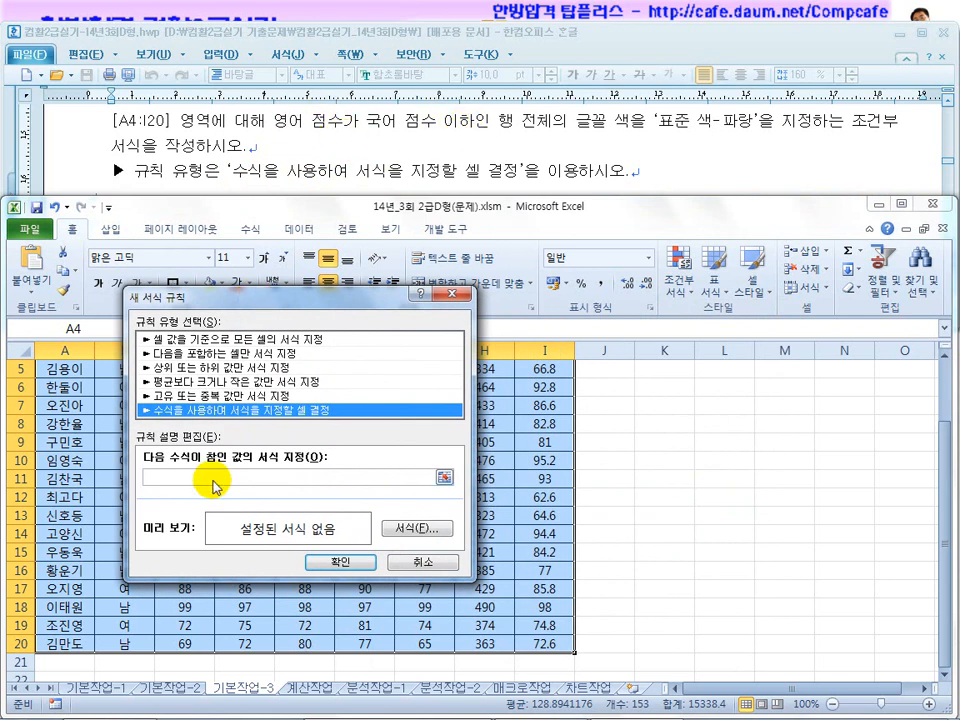
left_click_drag(260, 297, 249, 432)
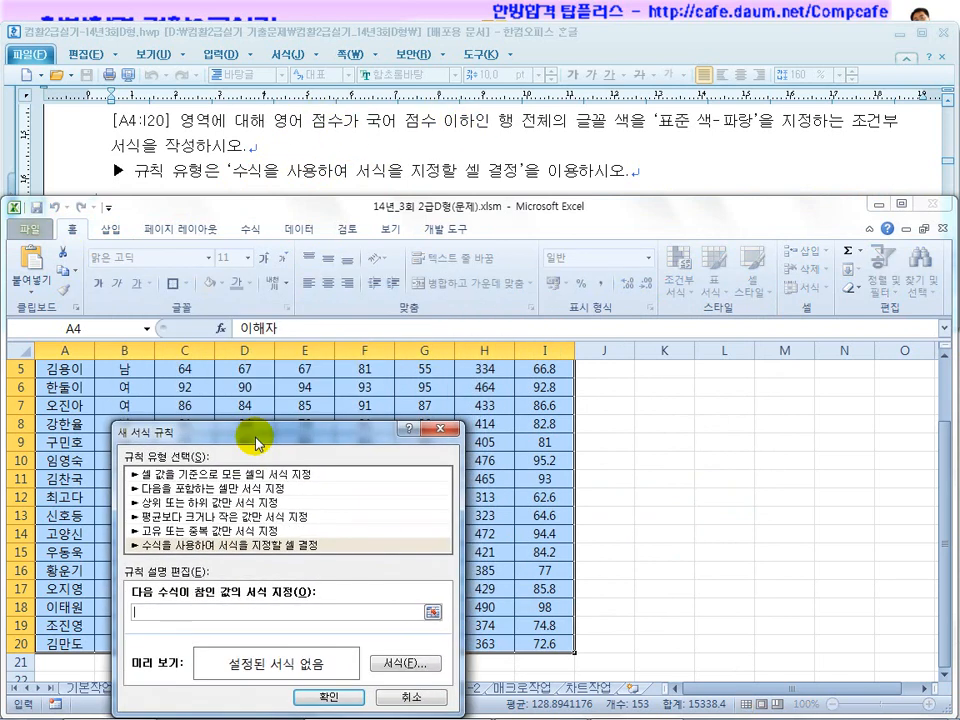
scroll(345, 493, "up", 2)
left_click_drag(317, 440, 317, 468)
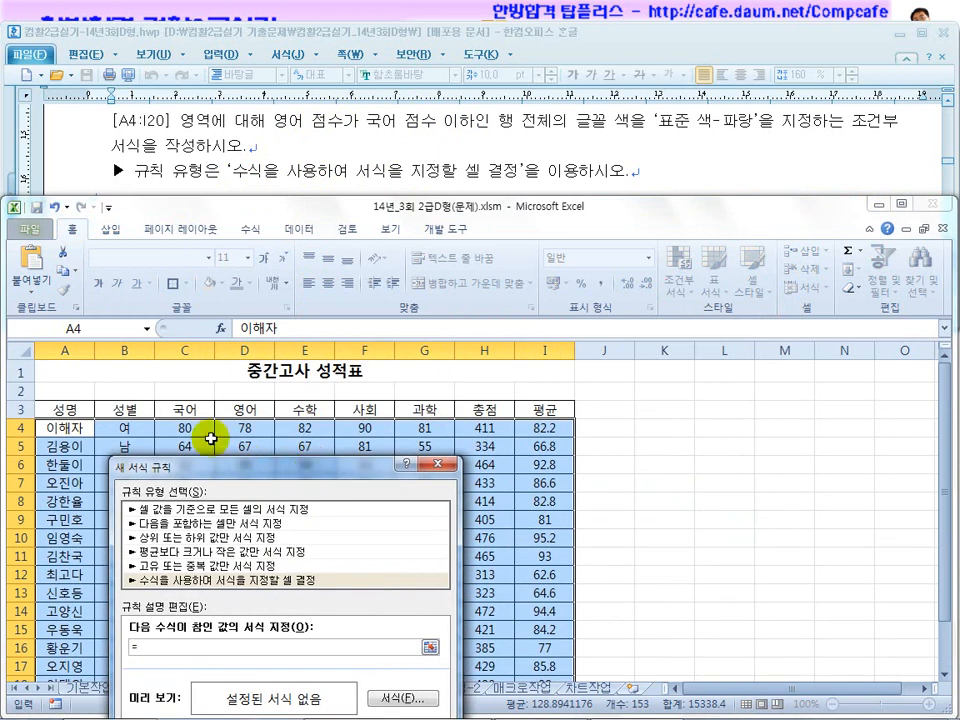
left_click(246, 430)
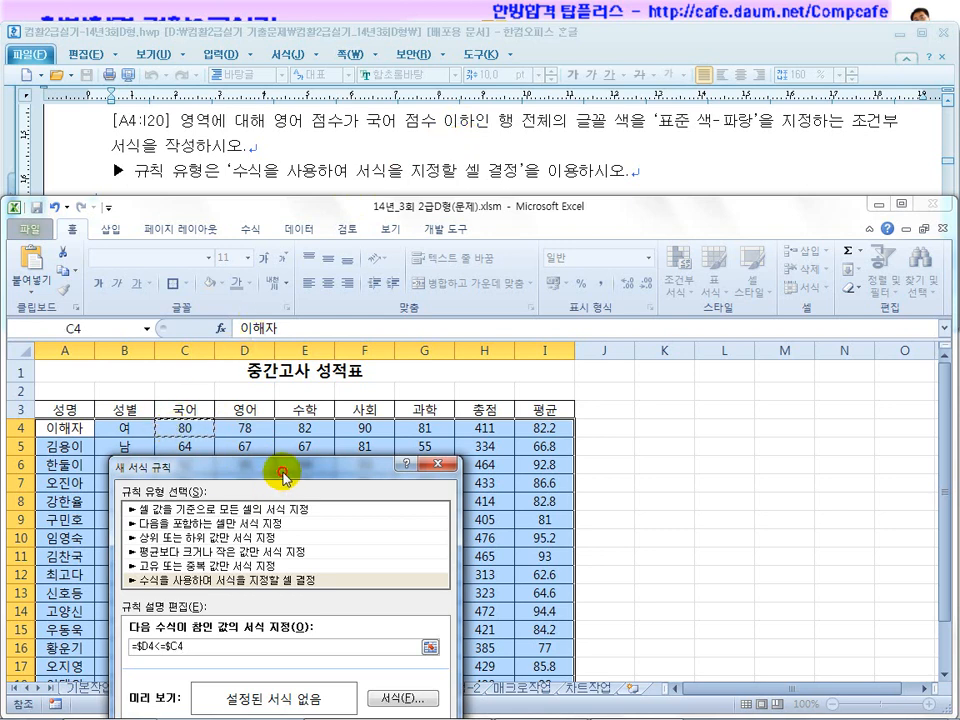
left_click_drag(283, 478, 549, 285)
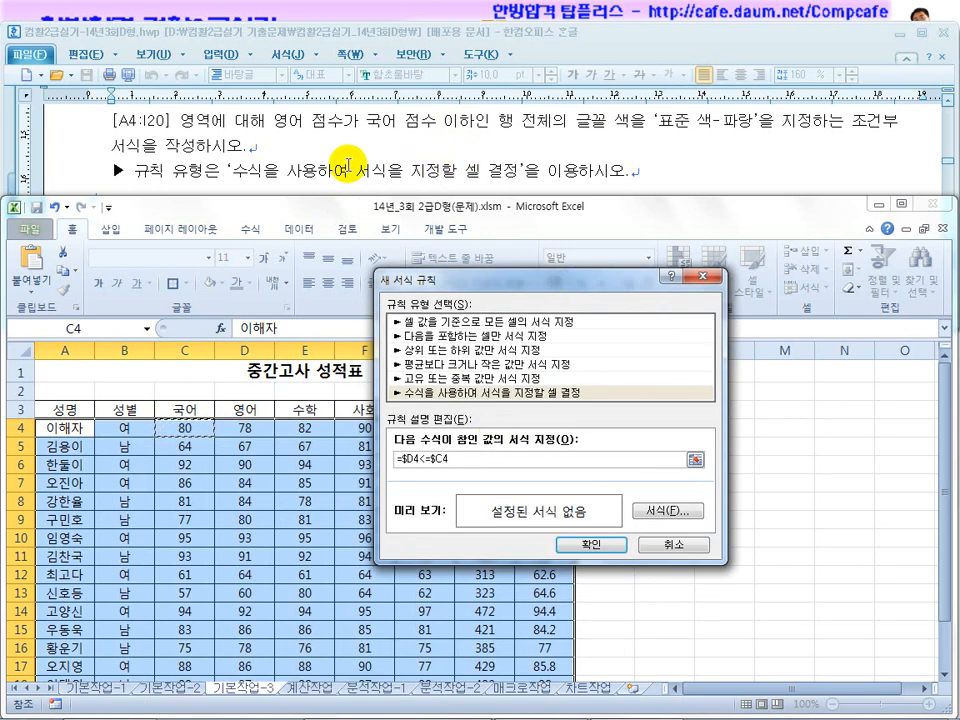
Step: Set the rule's font color to the standard blue (표준 색-파랑) and apply the conditional formatting rule
left_click(670, 512)
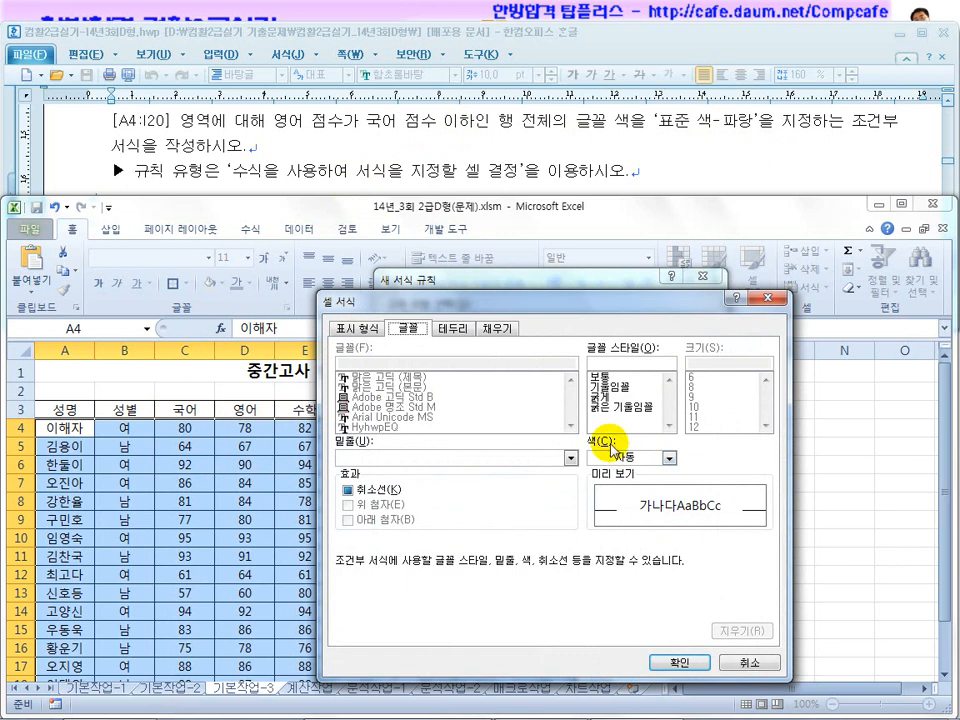
left_click(612, 455)
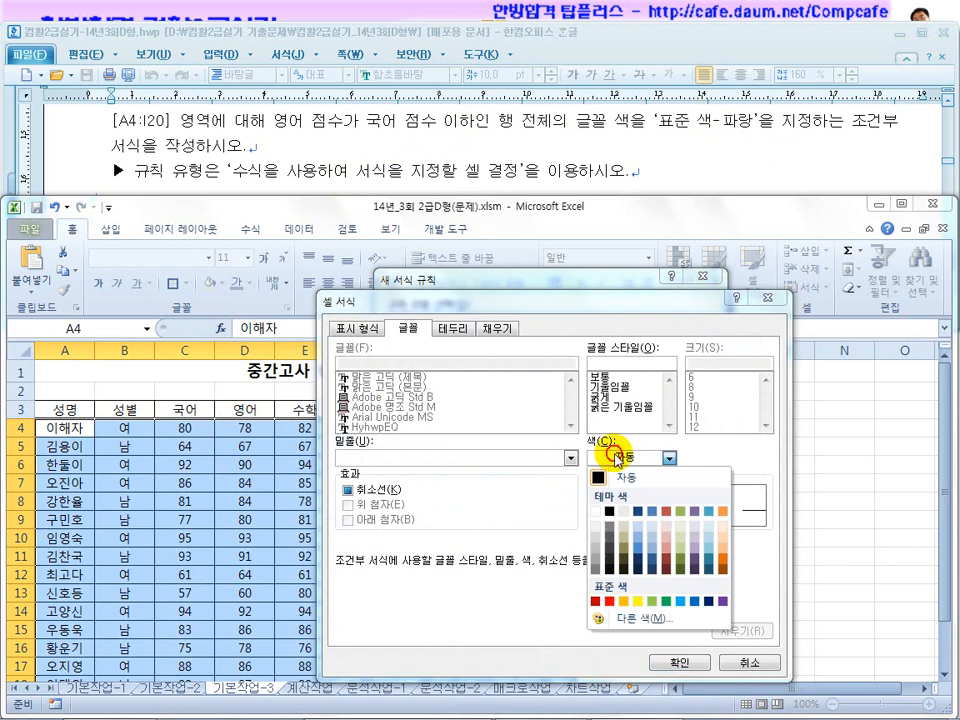
left_click(694, 601)
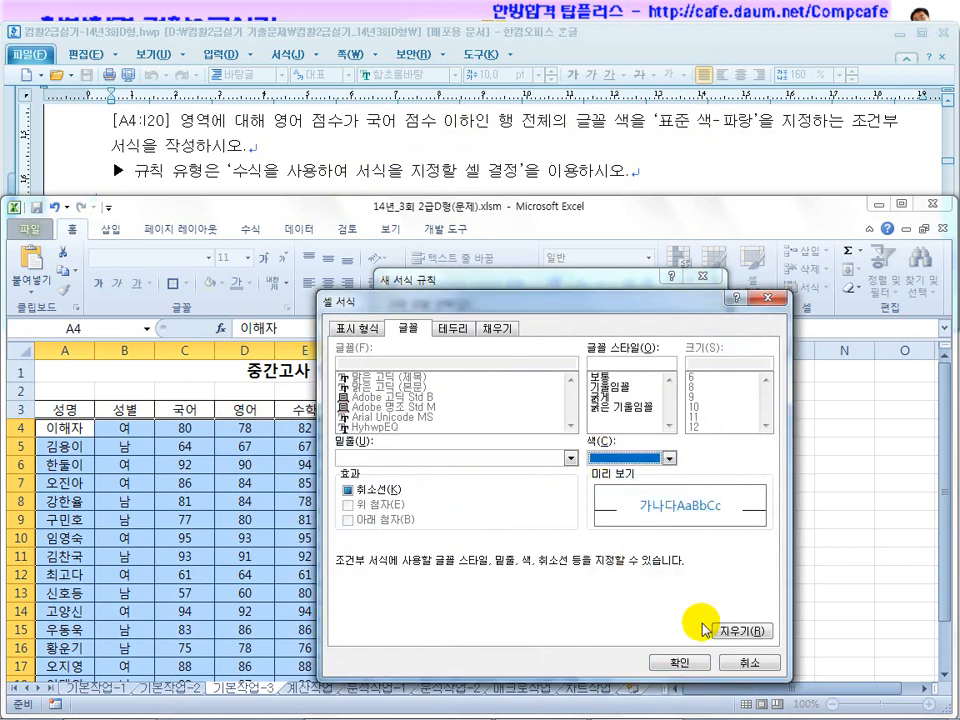
left_click(681, 662)
left_click(577, 544)
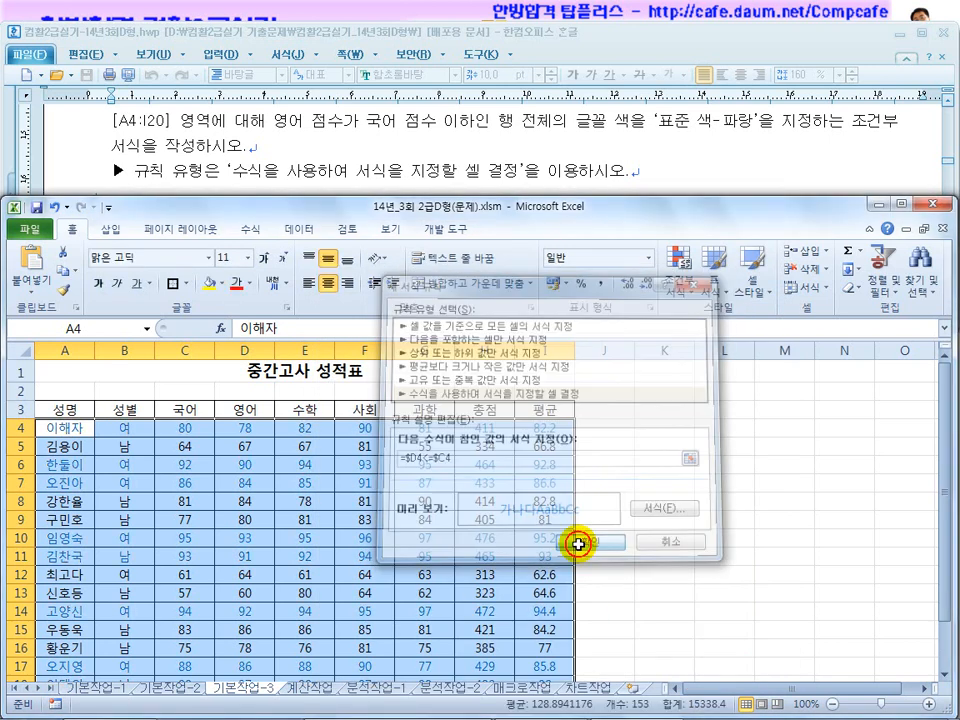
Step: Compare the 국어 and 영어 scores in rows 4, 6 and 7 to check the conditional formatting
left_click(360, 528)
left_click(185, 428)
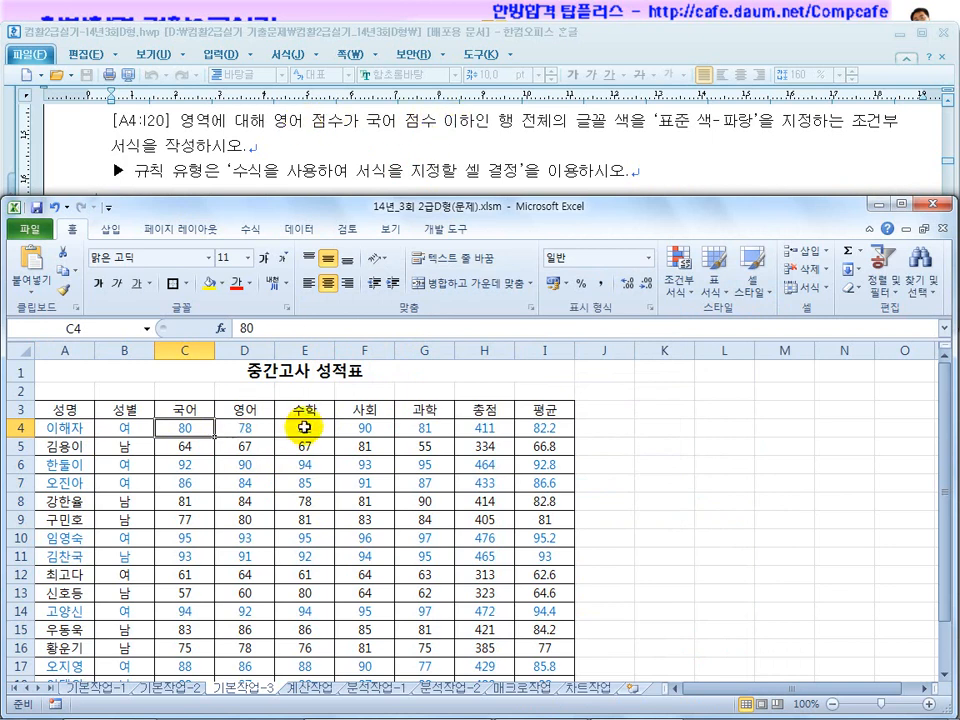
left_click_drag(305, 426, 203, 424)
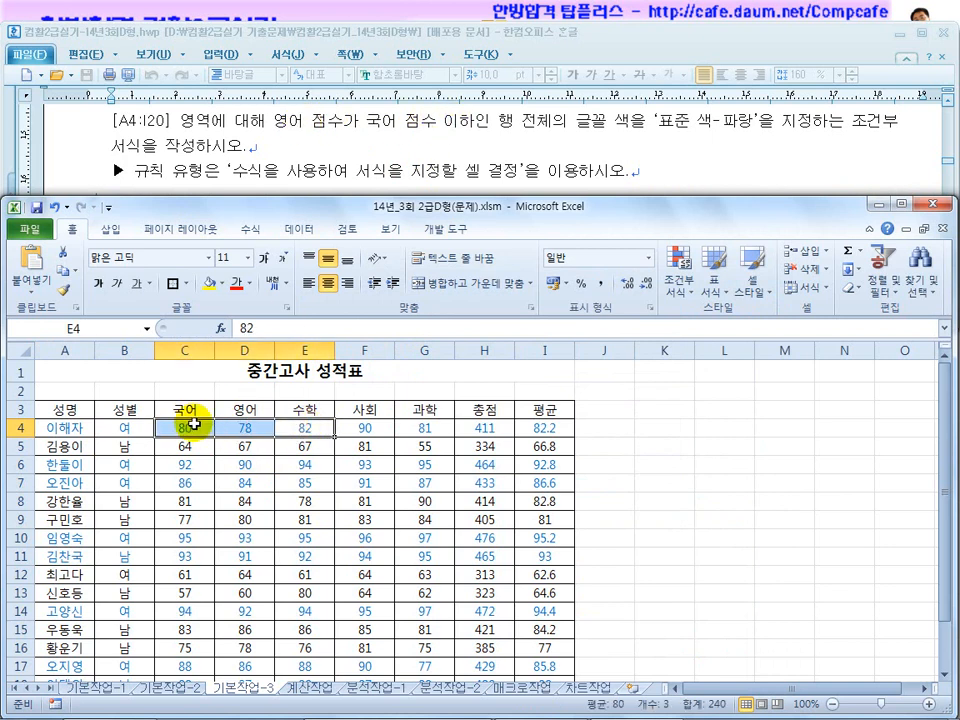
left_click_drag(313, 463, 205, 464)
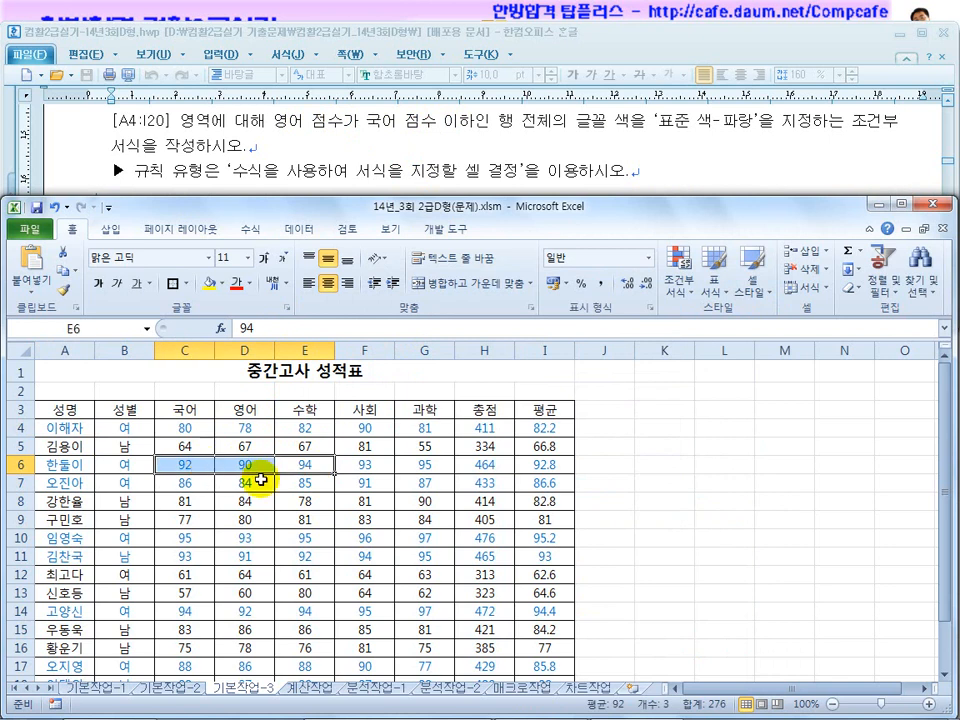
left_click_drag(315, 484, 189, 475)
key("Up")
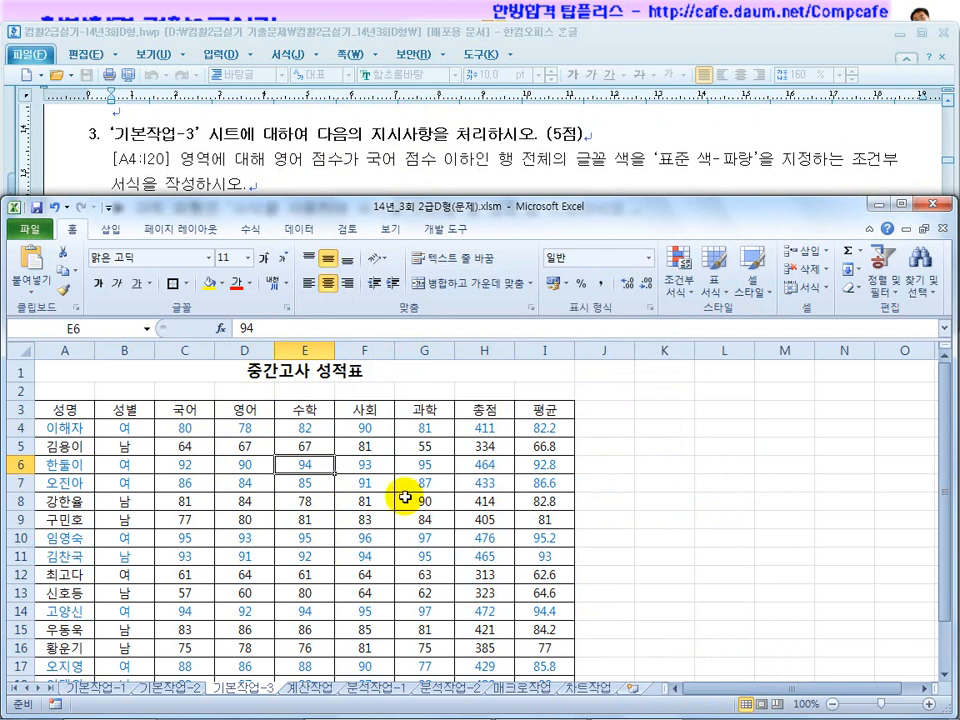
Step: Open the 분석작업-1 sheet and locate its pivot table instructions in the instruction document
left_click(316, 688)
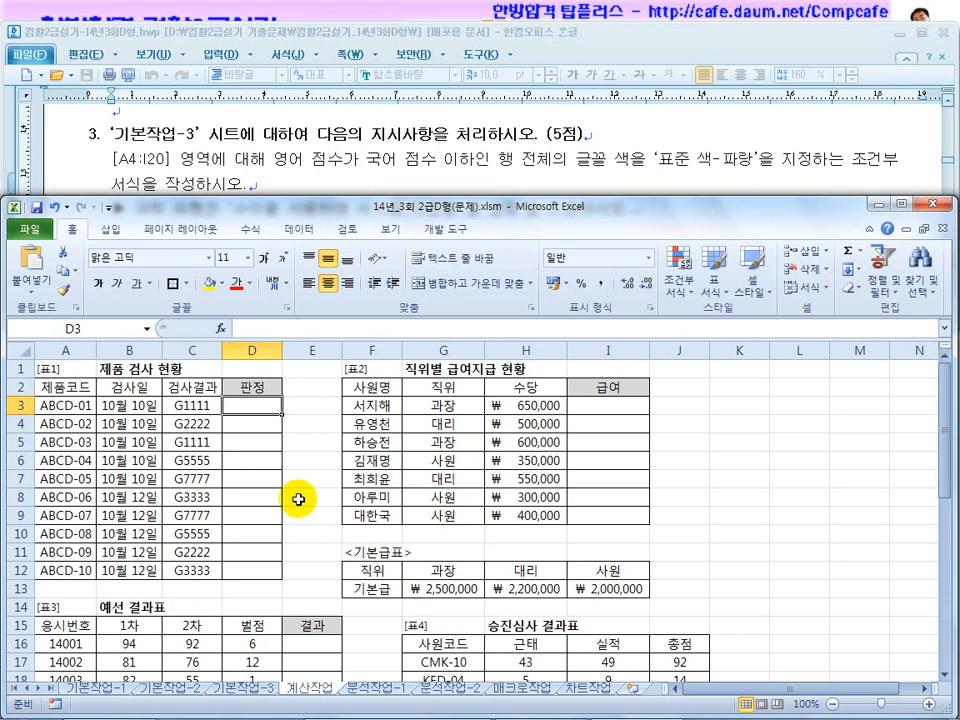
left_click(375, 688)
left_click(382, 158)
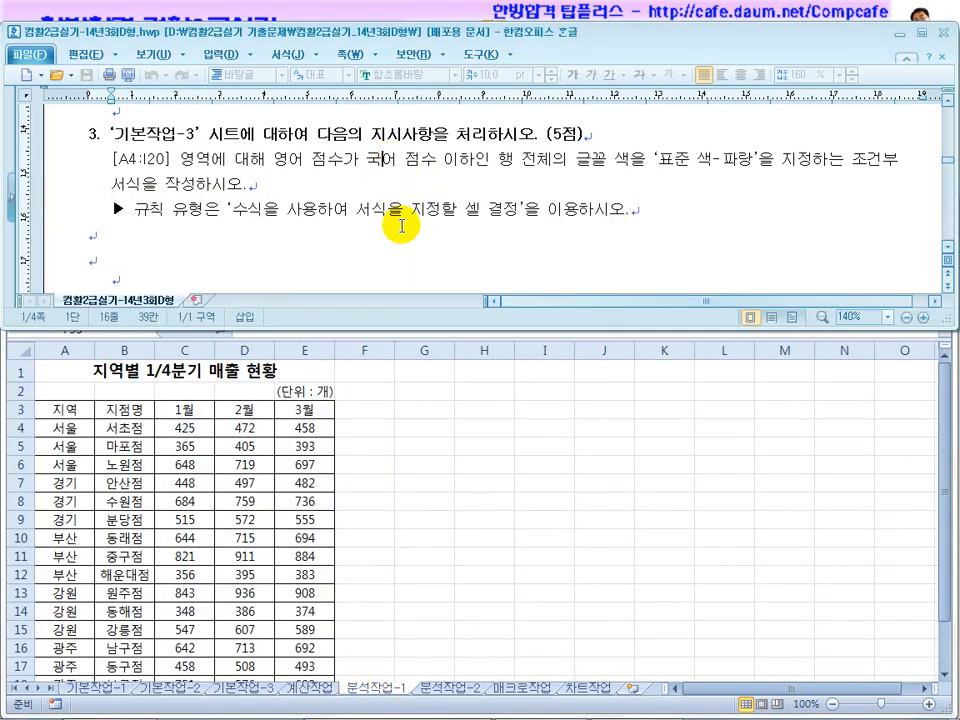
scroll(400, 225, "up", 10)
scroll(401, 228, "down", 1)
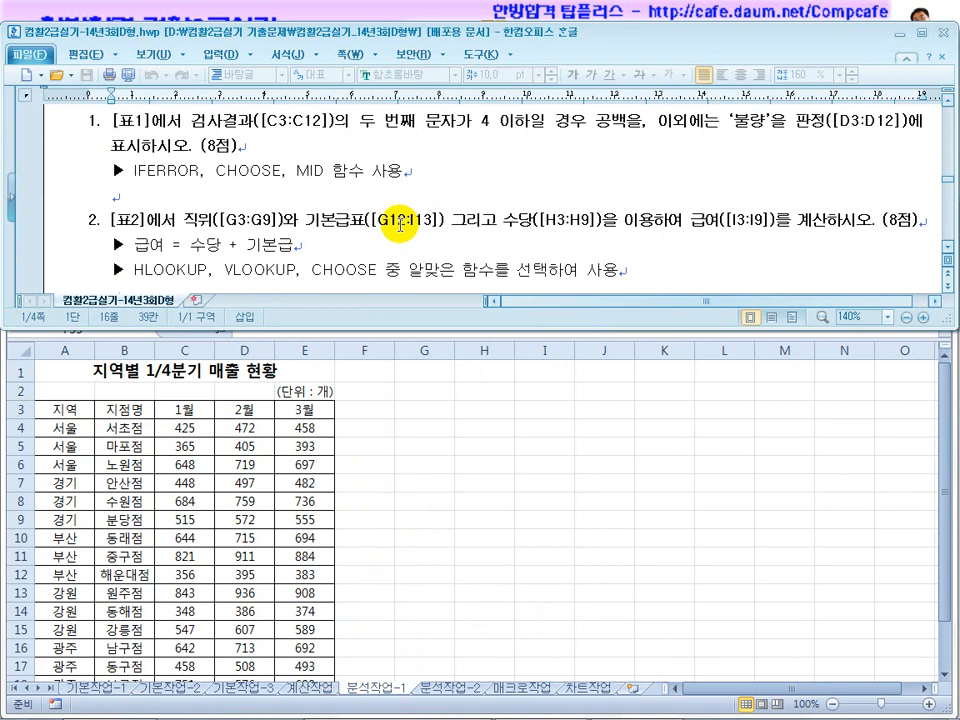
scroll(394, 195, "down", 10)
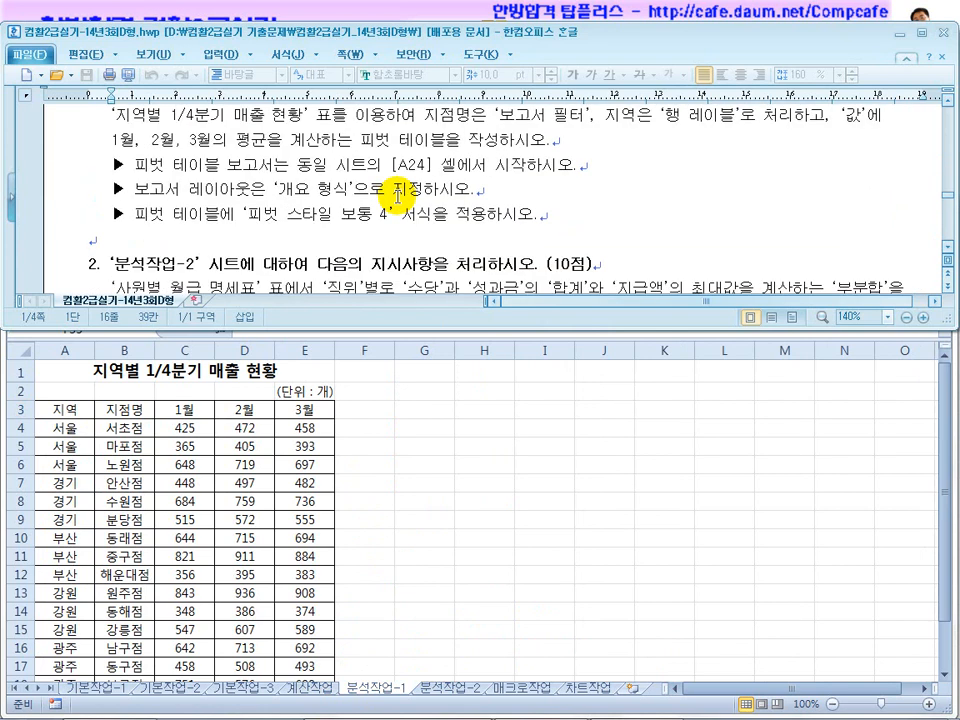
scroll(401, 186, "up", 1)
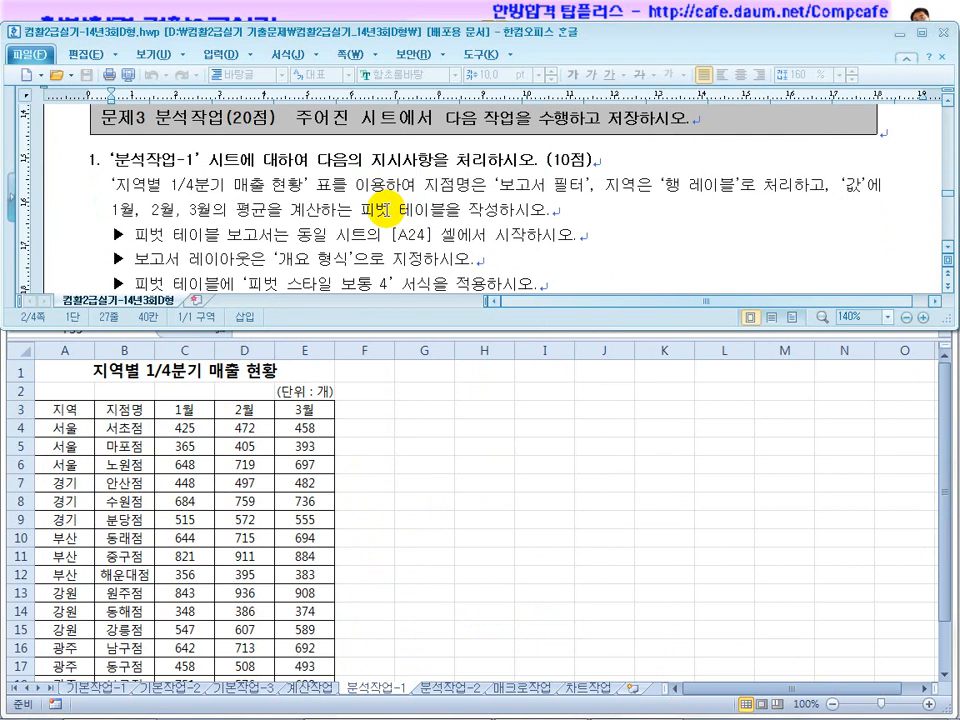
Step: Select the 지역별 1/4분기 매출 현황 data range A3:E18, including its header row
left_click(381, 461)
left_click_drag(64, 409, 312, 640)
scroll(189, 480, "up", 1)
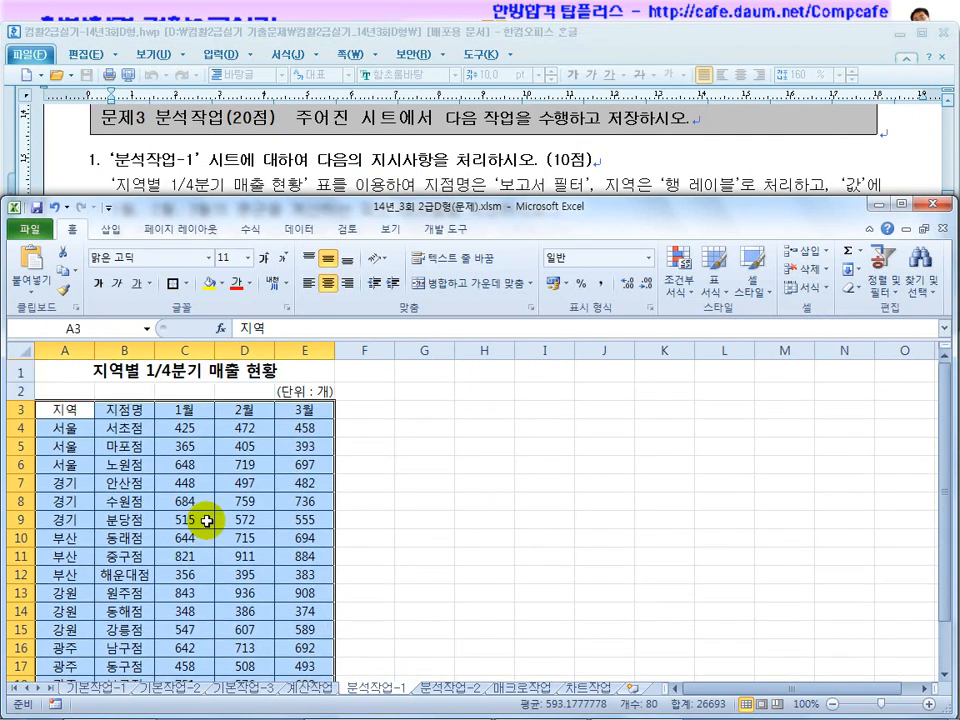
left_click(110, 235)
left_click(27, 282)
left_click(50, 313)
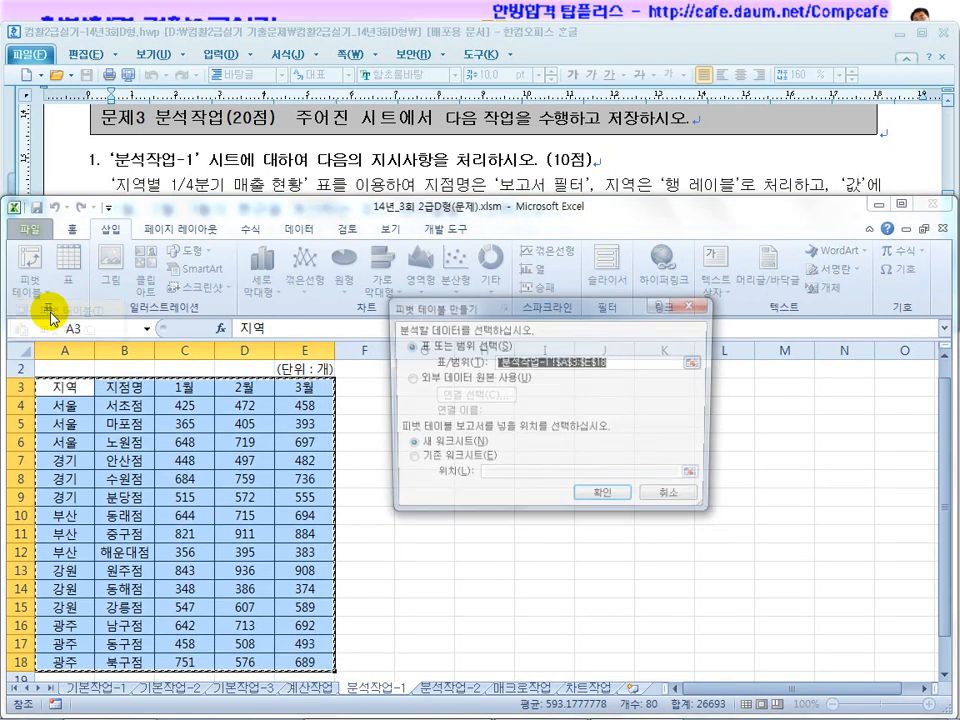
left_click(255, 130)
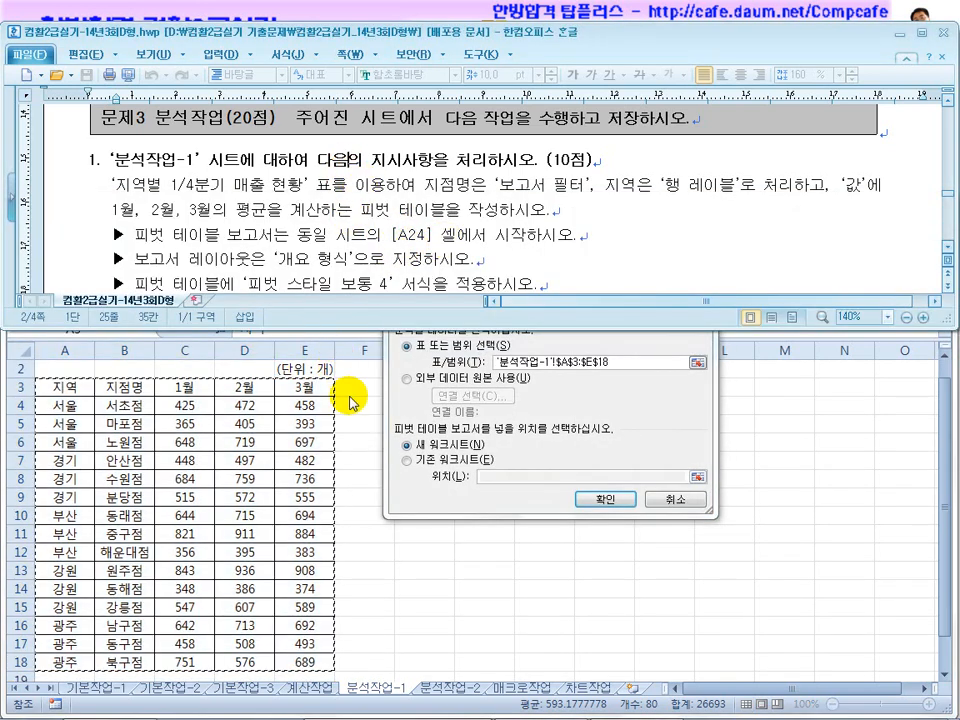
left_click(575, 440)
scroll(340, 445, "down", 3)
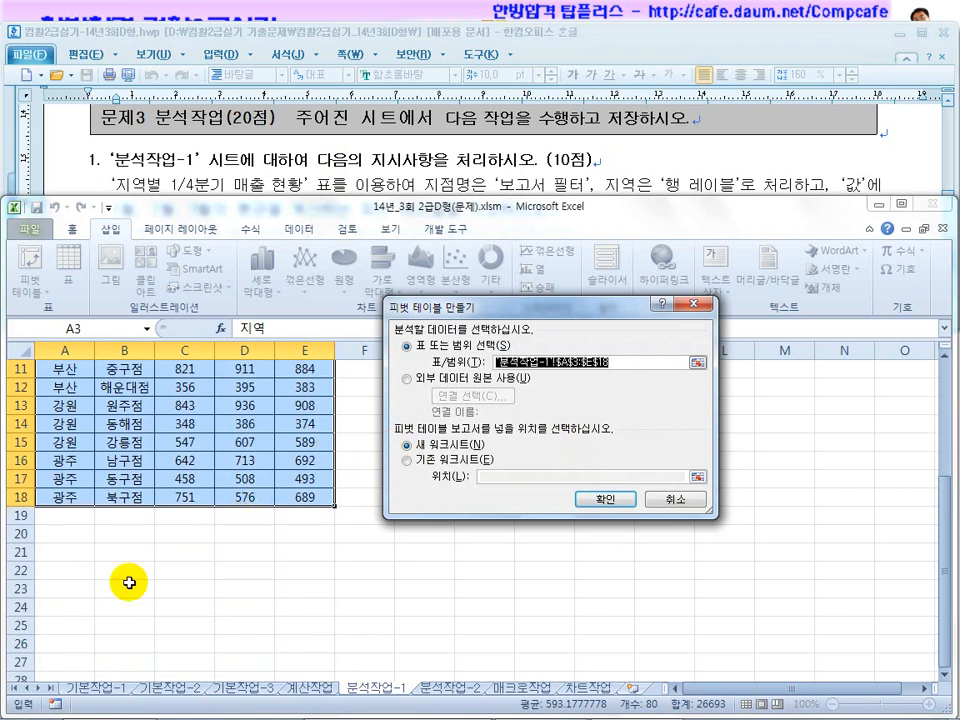
left_click(66, 606)
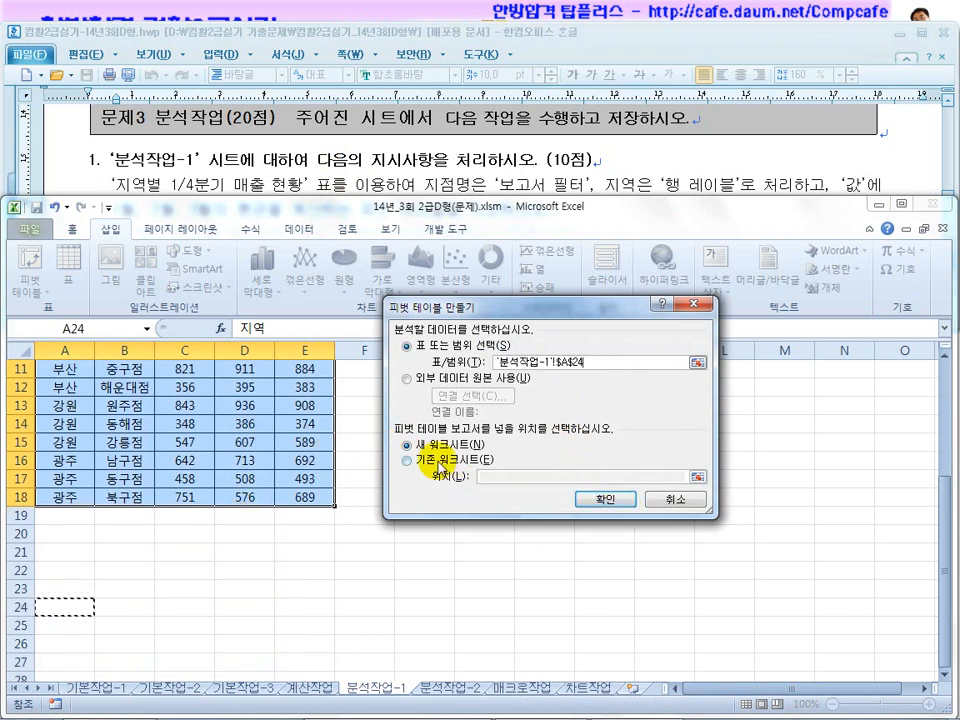
left_click(655, 498)
Step: Insert a pivot table from A3:E18 into the existing worksheet, starting at cell A24
left_click(35, 292)
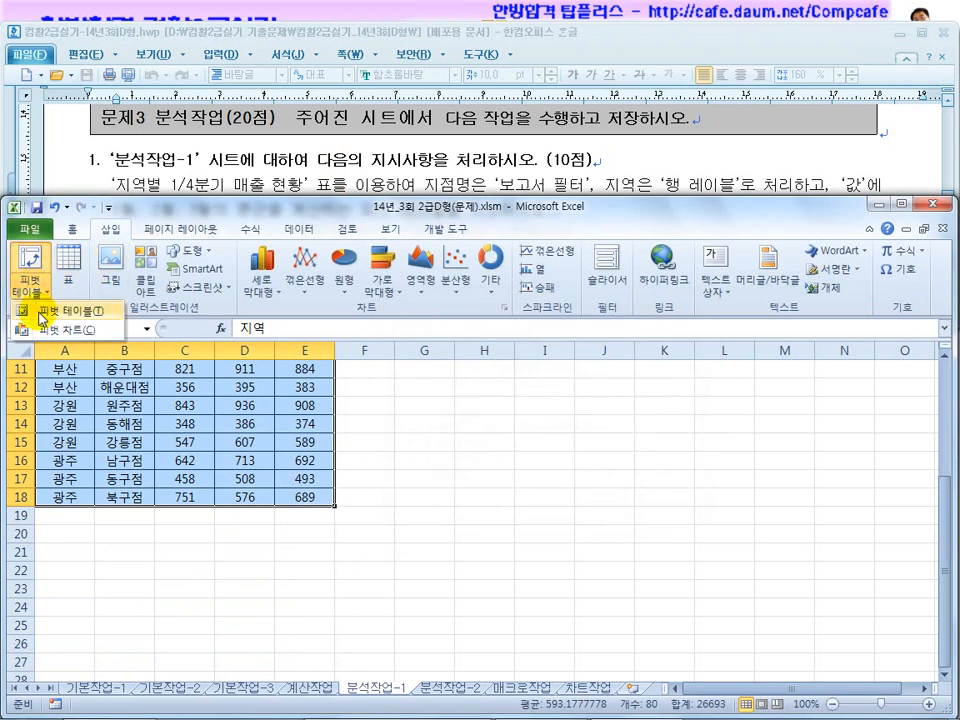
left_click(45, 303)
scroll(62, 560, "down", 3)
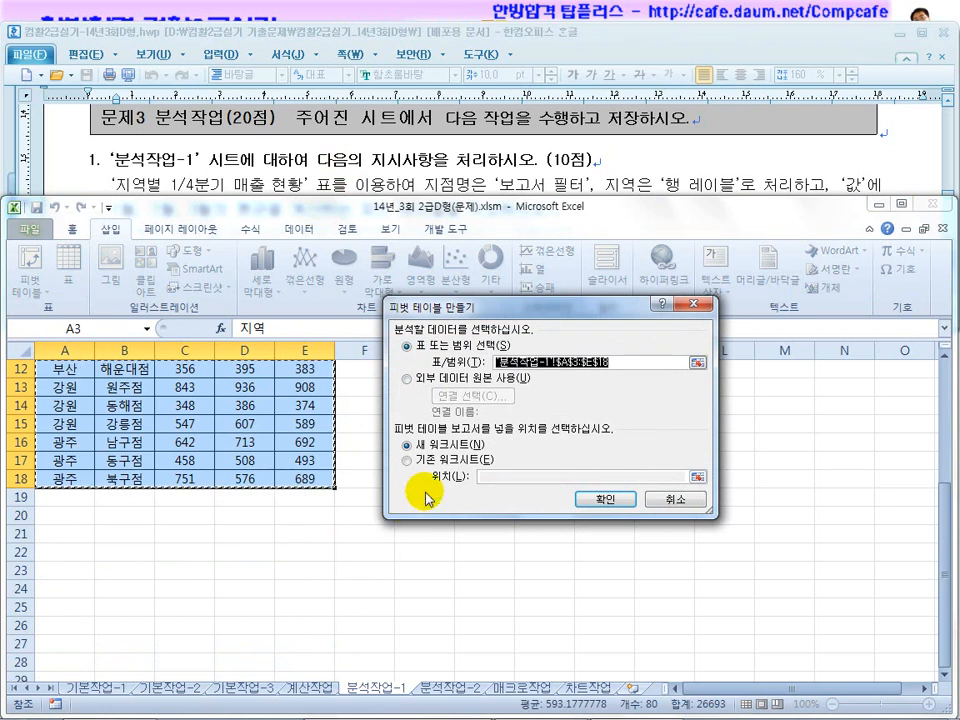
left_click(407, 460)
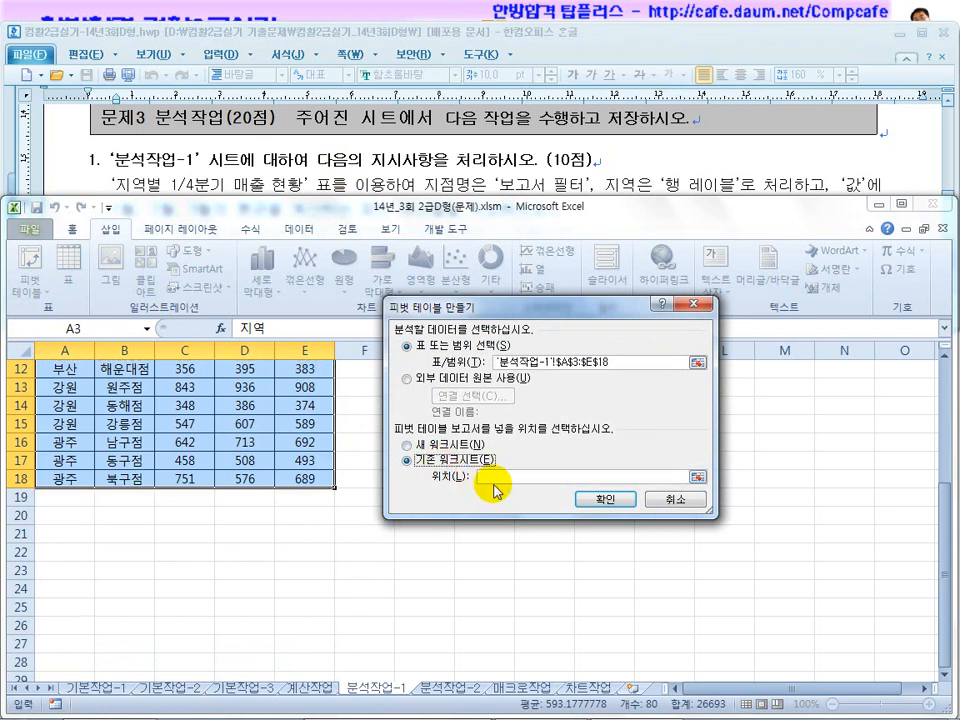
left_click(60, 587)
left_click(293, 127)
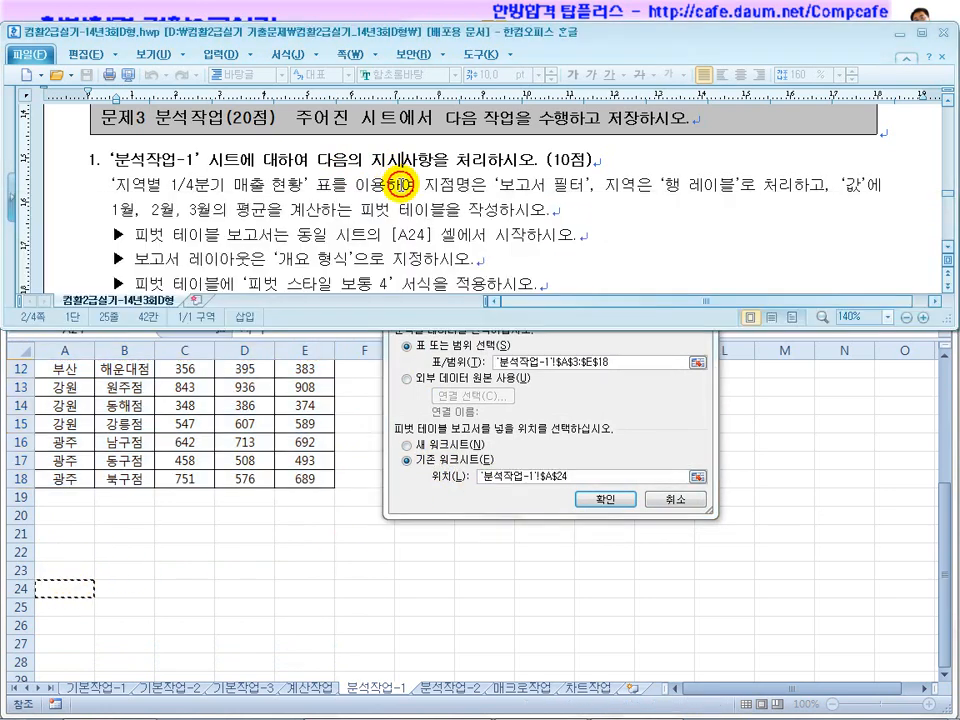
scroll(945, 242, "down", 1)
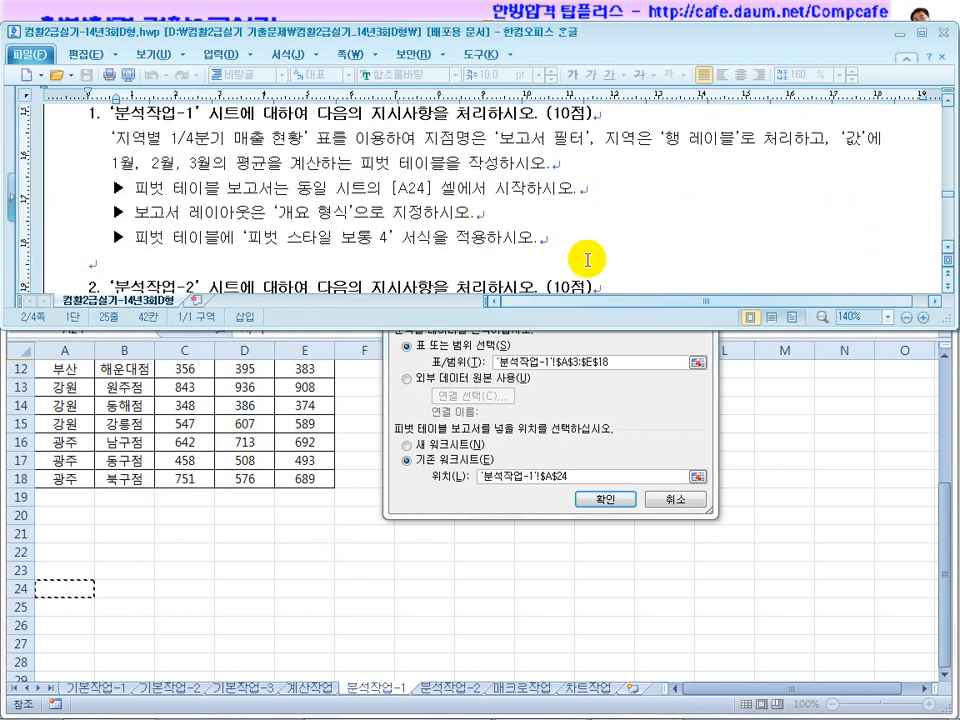
left_click(606, 499)
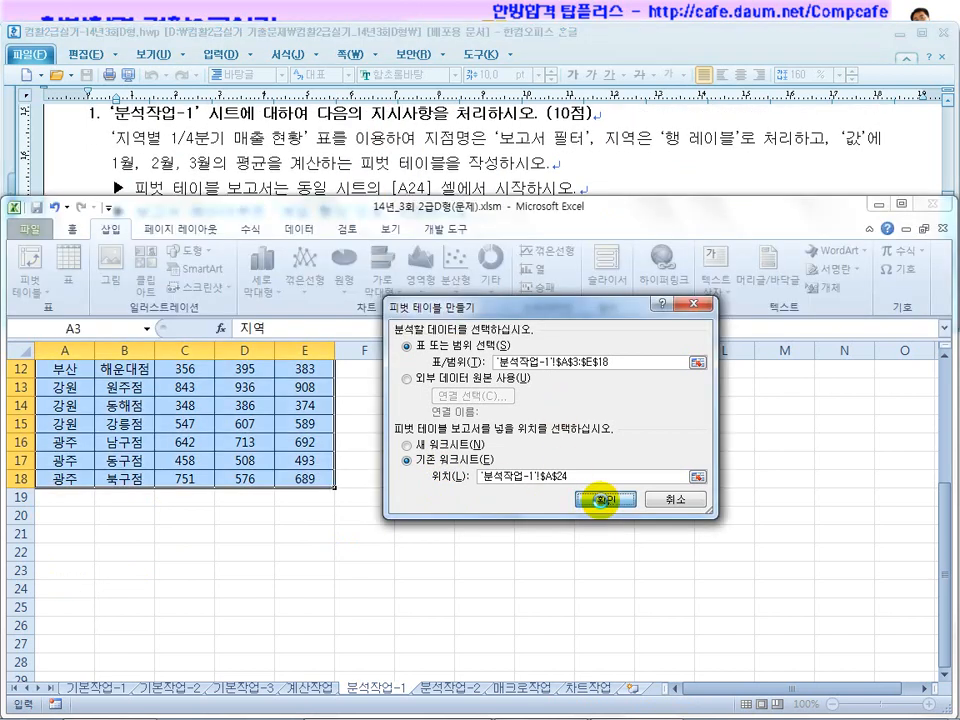
Step: Use 지점명 as the pivot table's report filter and 지역 as its row labels, as the instructions require
left_click(446, 164)
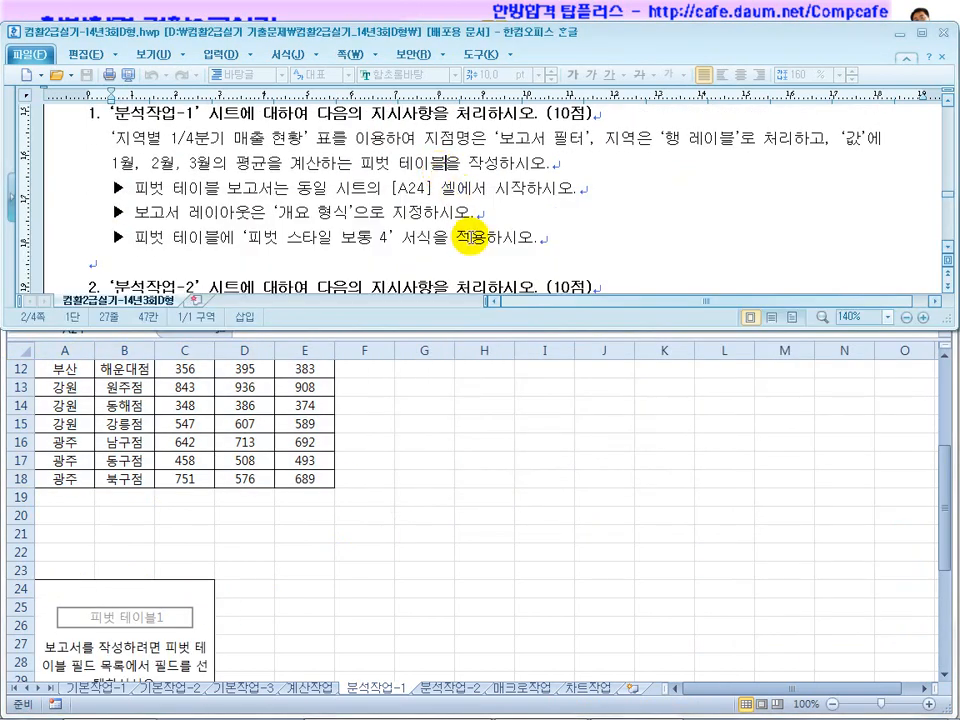
scroll(465, 247, "down", 1)
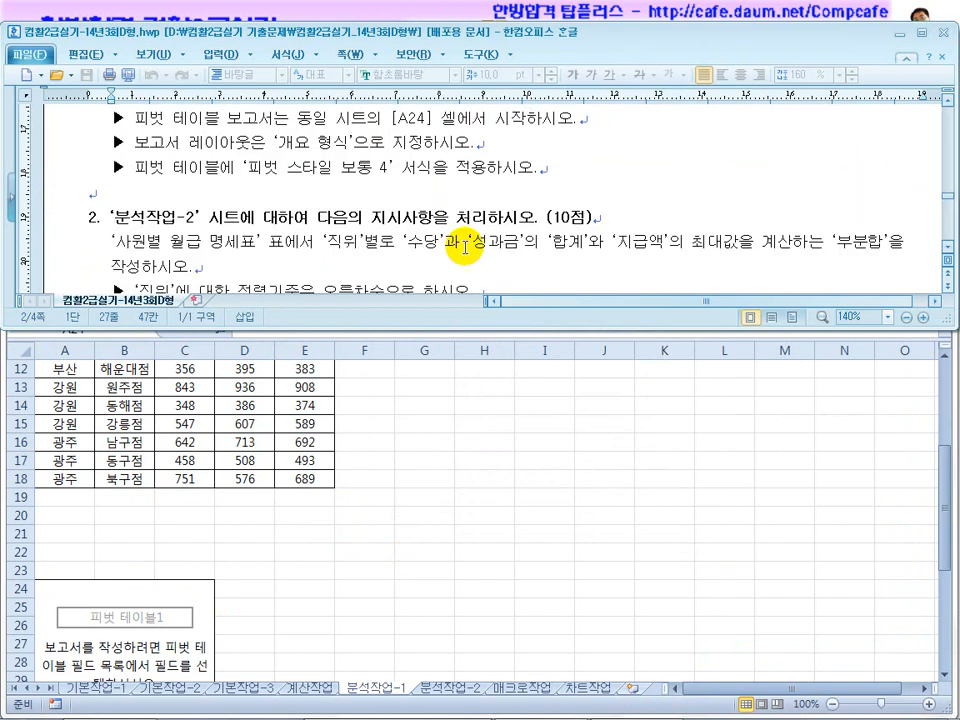
scroll(465, 247, "up", 1)
left_click(167, 613)
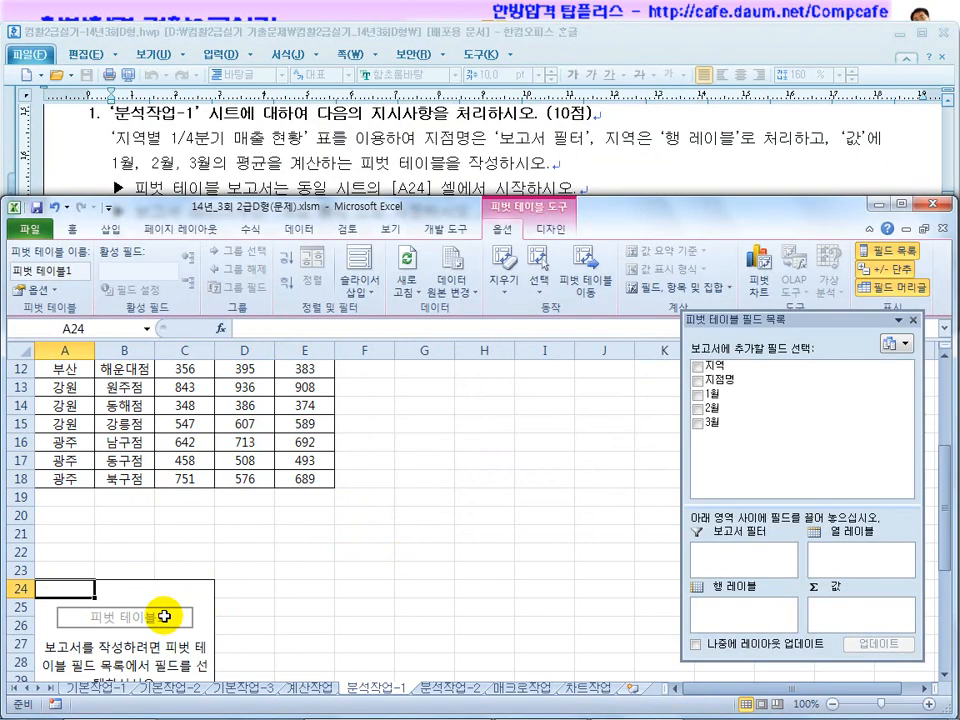
left_click_drag(707, 318, 460, 357)
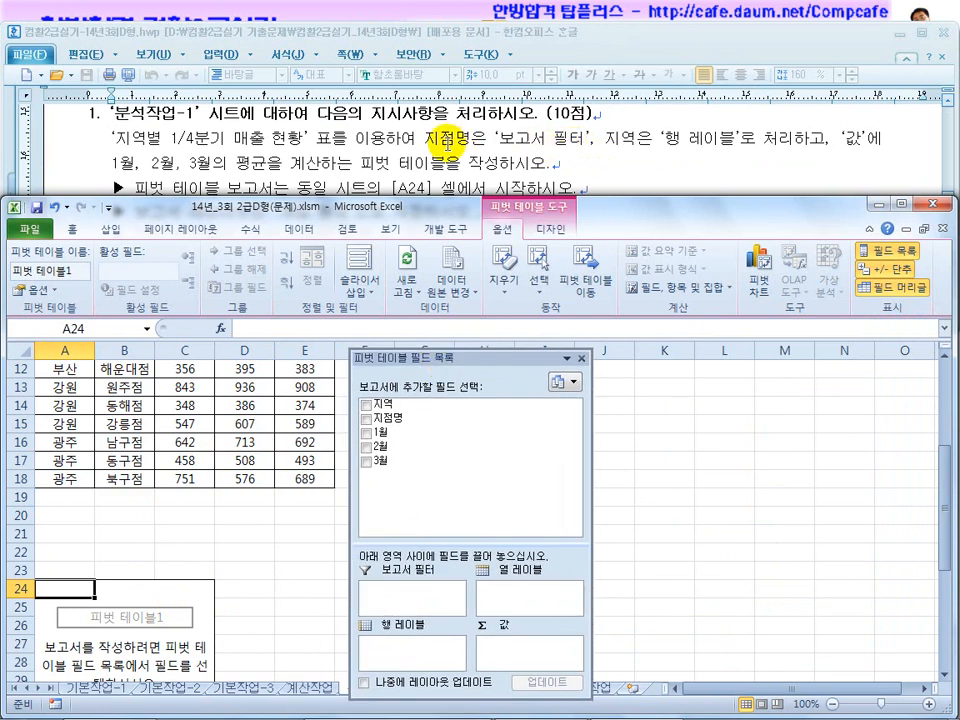
left_click_drag(388, 418, 422, 600)
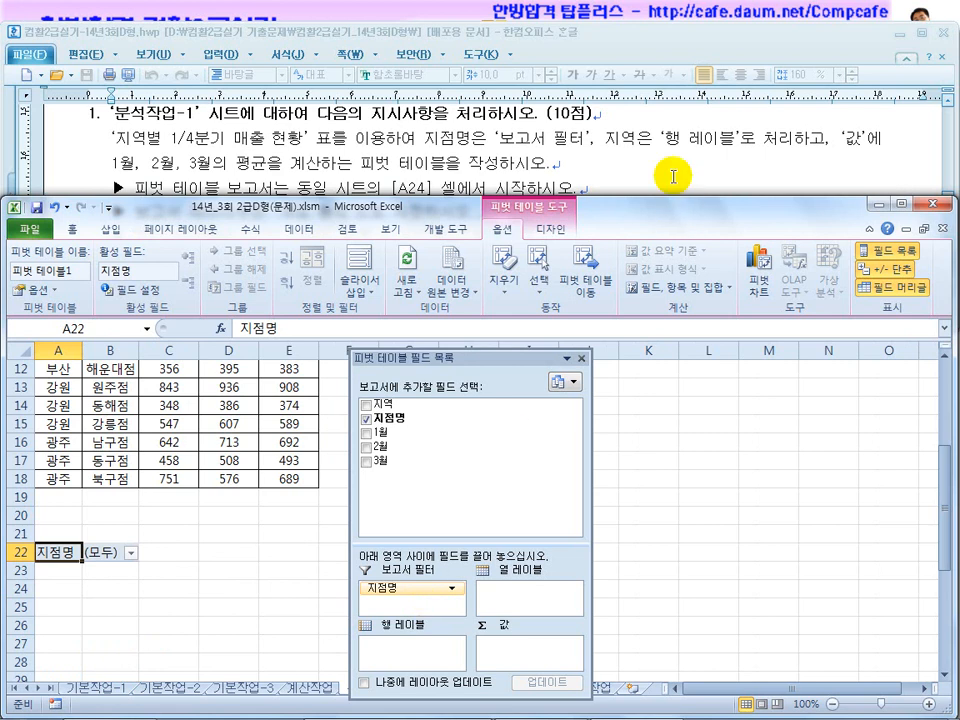
left_click_drag(379, 404, 420, 659)
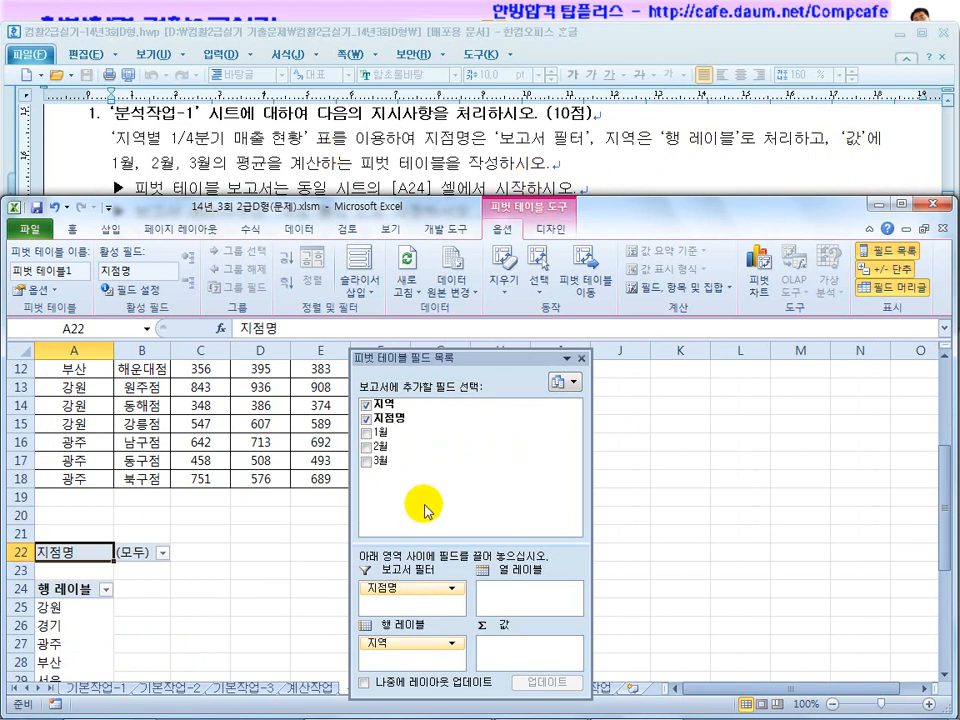
Step: Add the 1월, 2월 and 3월 fields to the pivot table's values area
left_click_drag(384, 440, 521, 658)
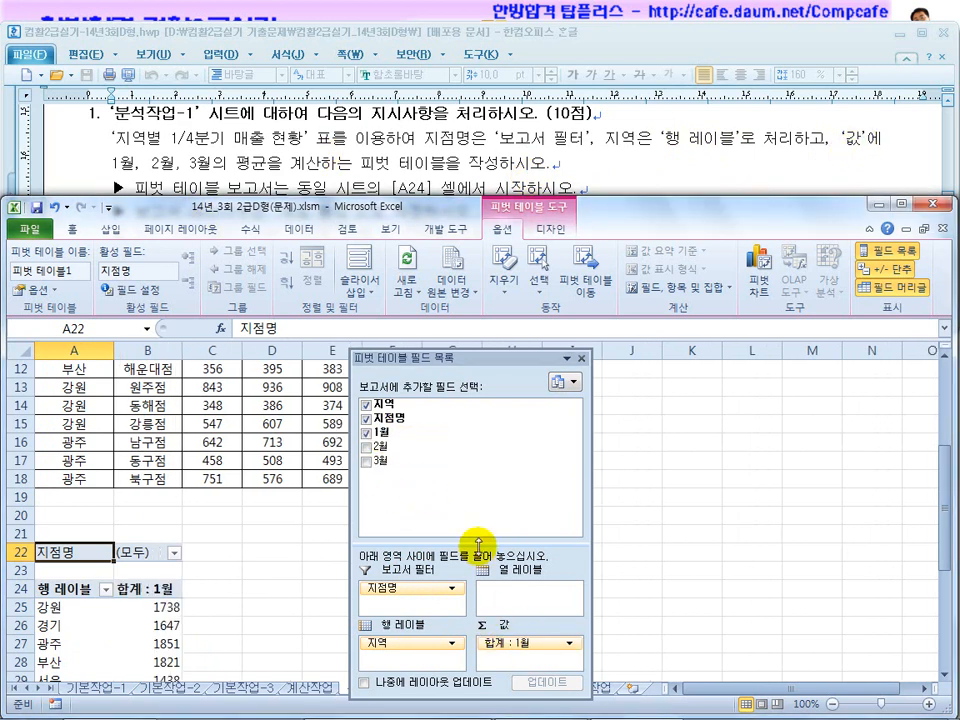
left_click_drag(479, 538, 489, 496)
left_click_drag(383, 446, 525, 636)
left_click_drag(381, 459, 511, 657)
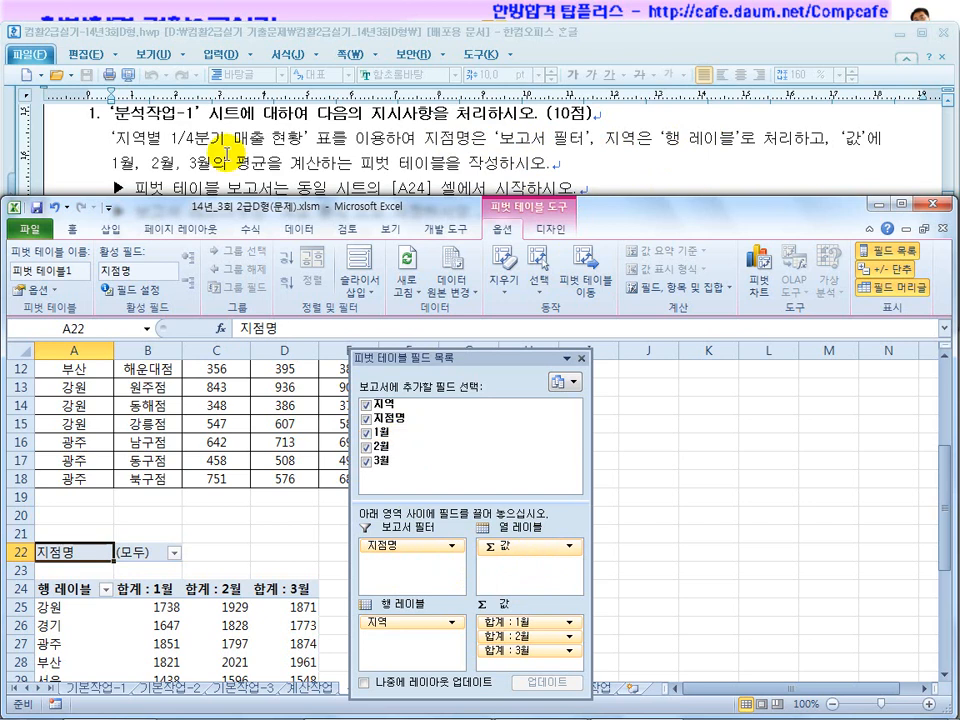
Step: Summarize the pivot table's 1월 value field by average (평균)
left_click(572, 628)
left_click(580, 543)
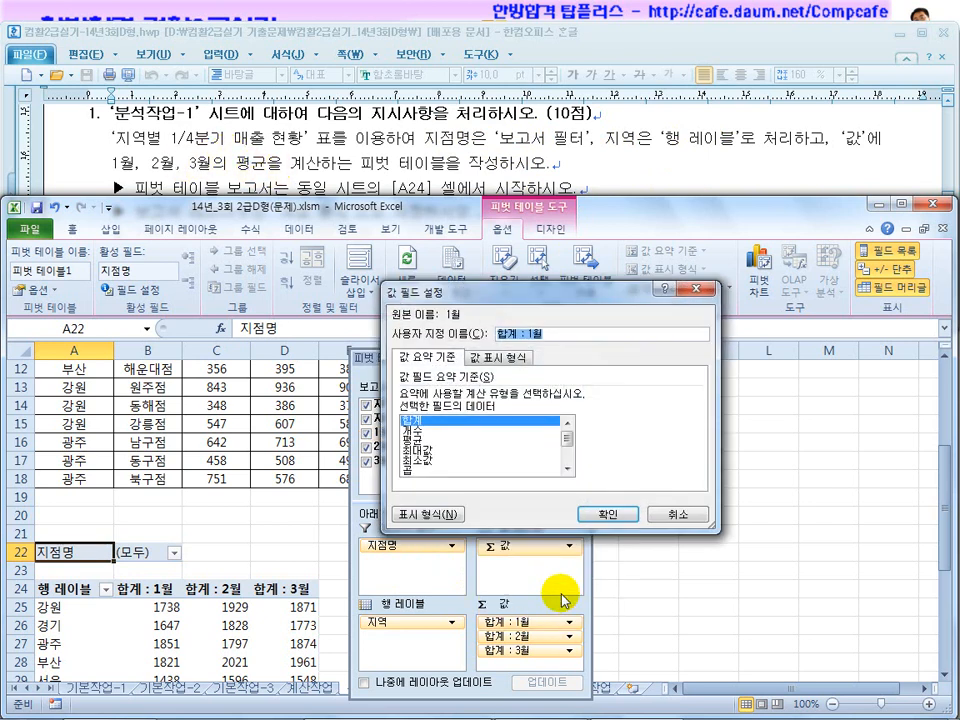
left_click(412, 438)
left_click(606, 514)
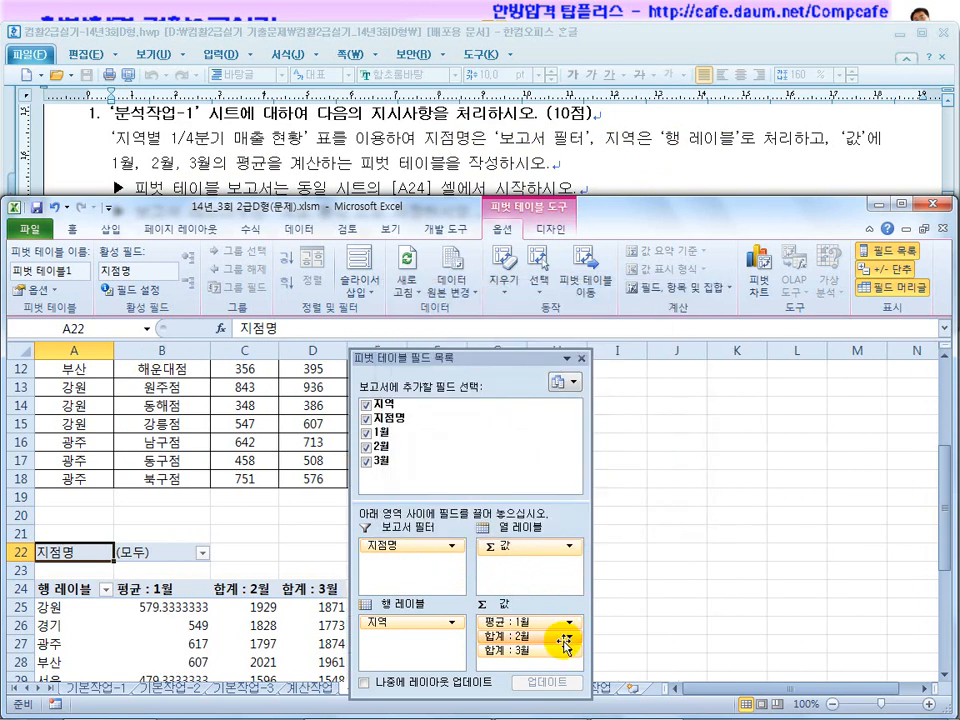
Step: Summarize the pivot table's 2월 value field by average (평균)
left_click(569, 638)
left_click(562, 560)
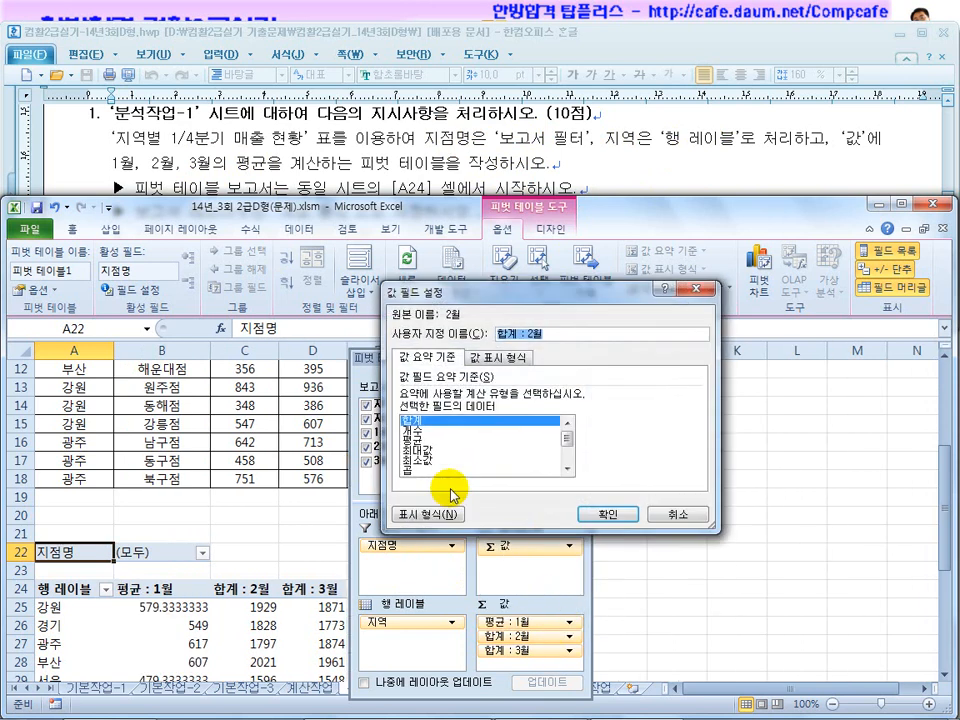
left_click(412, 438)
left_click(604, 514)
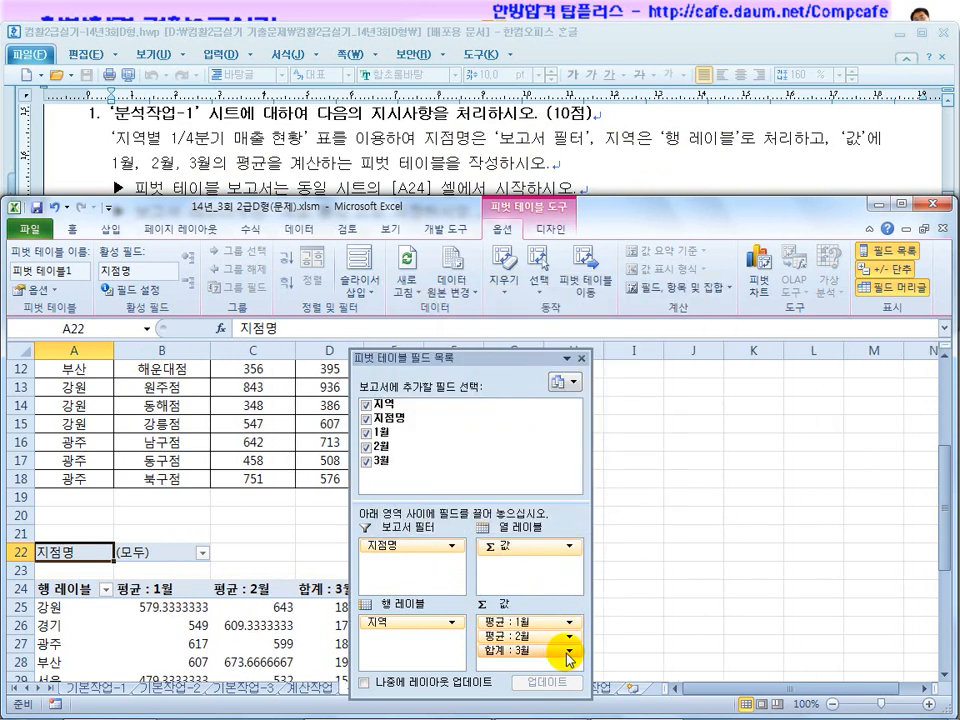
Step: Summarize the pivot table's 3월 value field by average (평균)
left_click(568, 651)
left_click(585, 688)
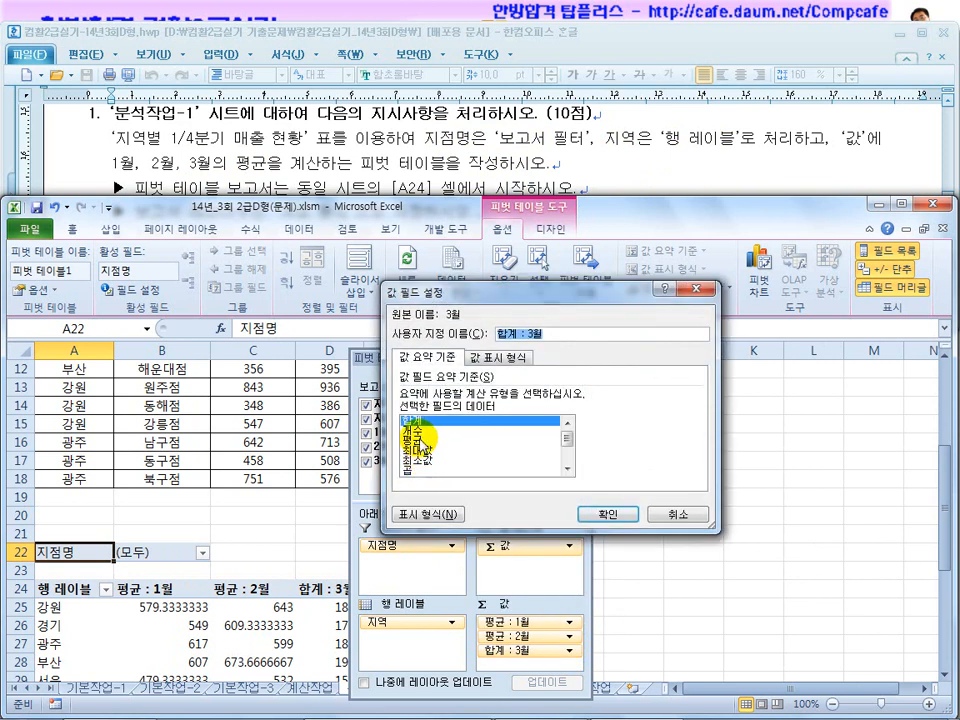
left_click(412, 430)
left_click(412, 439)
left_click(606, 514)
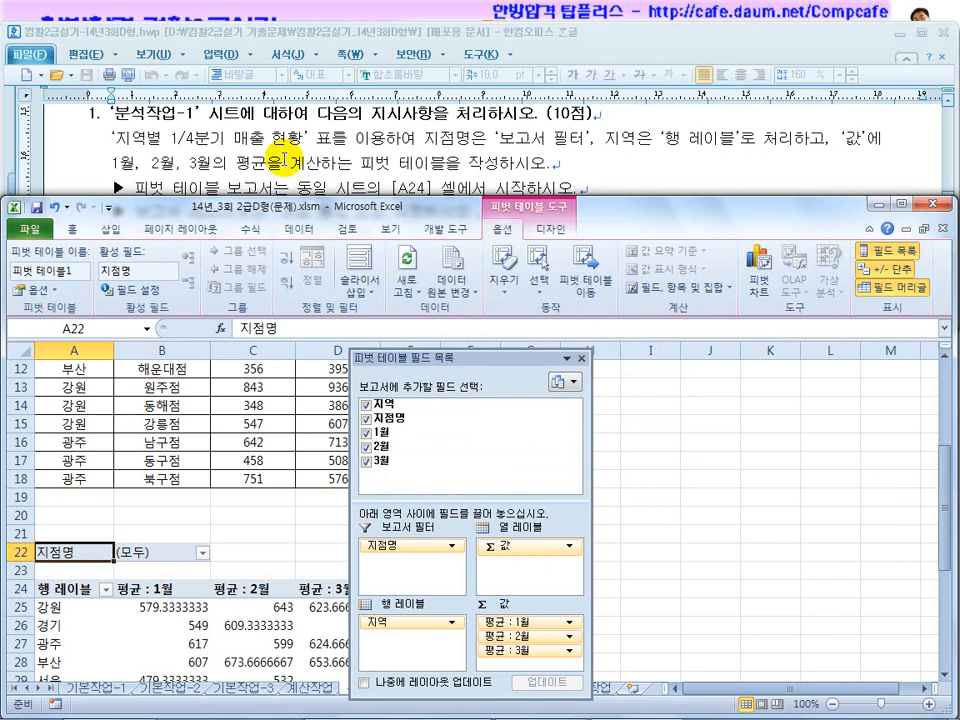
Step: Check the pivot table against the instructions and examine the available report layouts and the row label header in A24
left_click(274, 188)
left_click(377, 208)
left_click(521, 525)
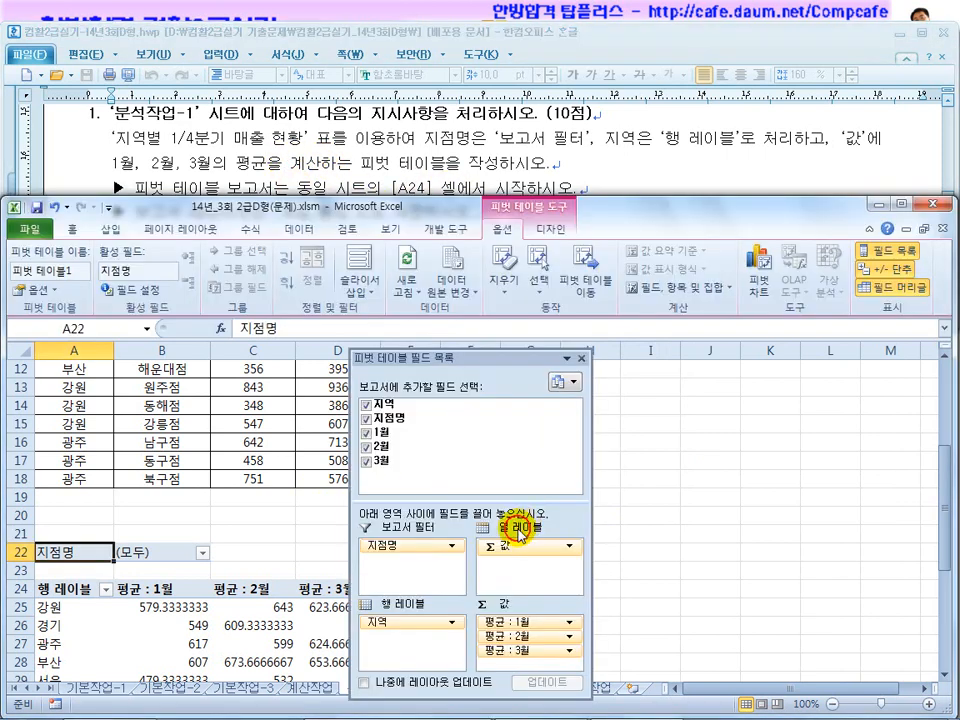
left_click(262, 617)
scroll(262, 610, "down", 2)
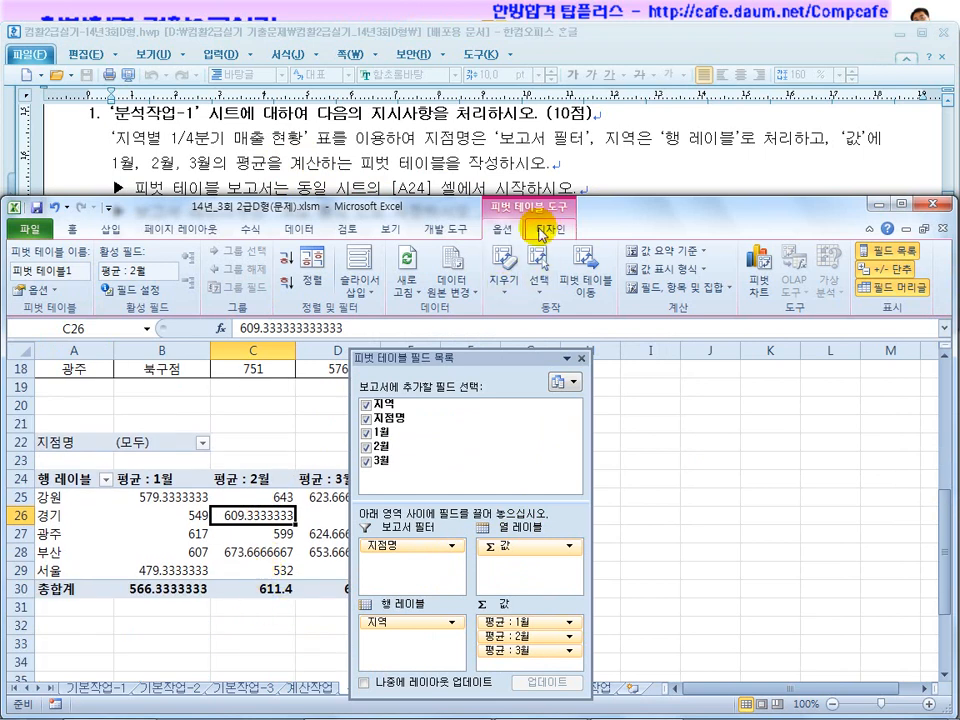
left_click(541, 232)
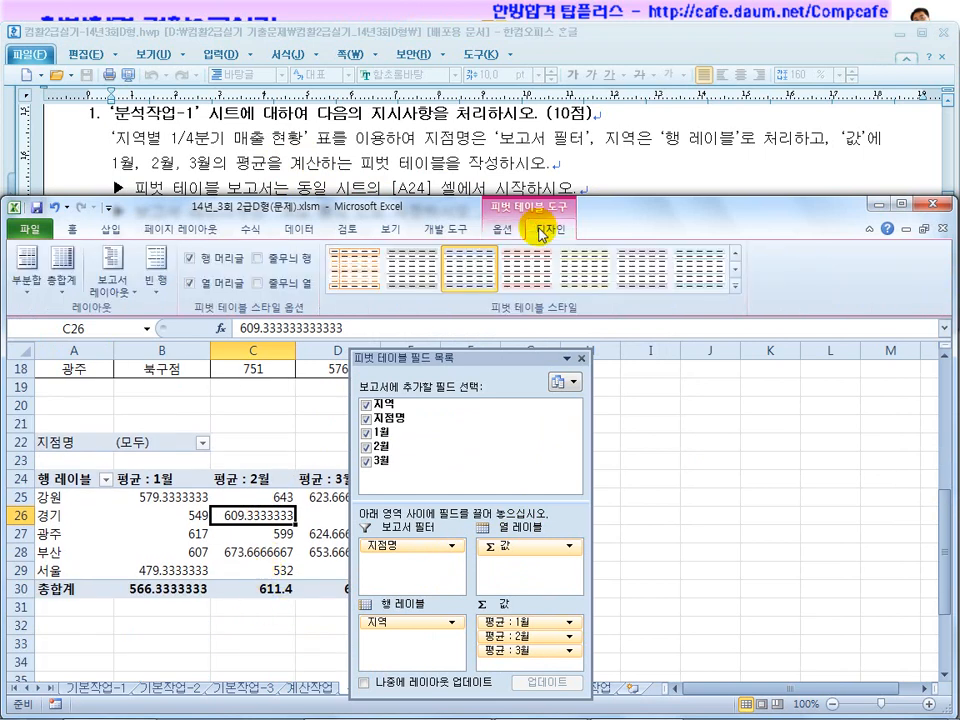
left_click(112, 290)
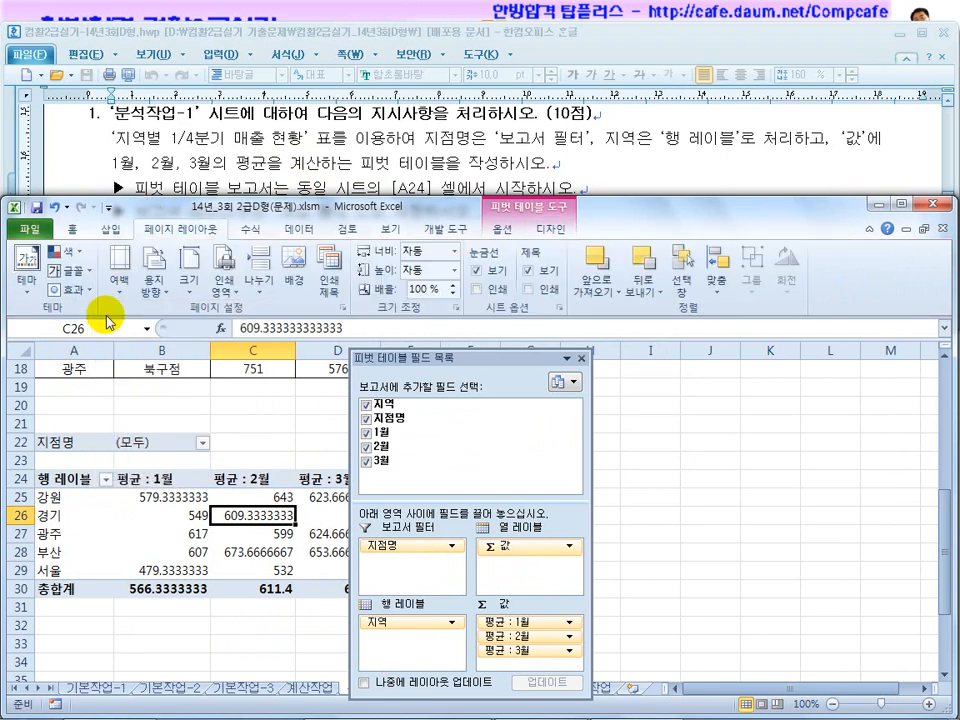
left_click(545, 230)
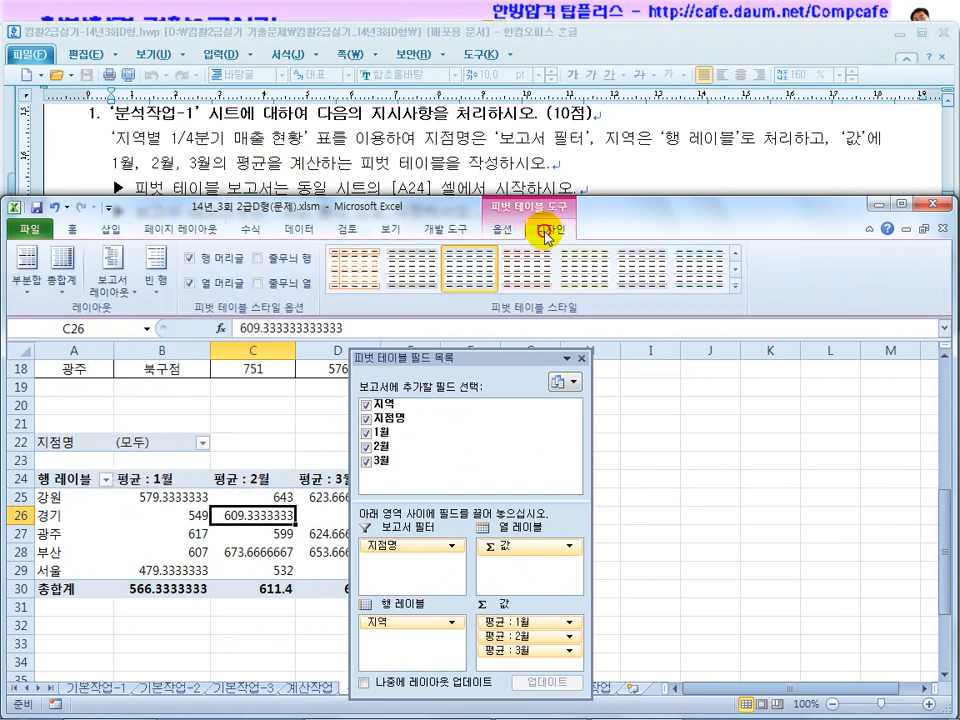
left_click(112, 284)
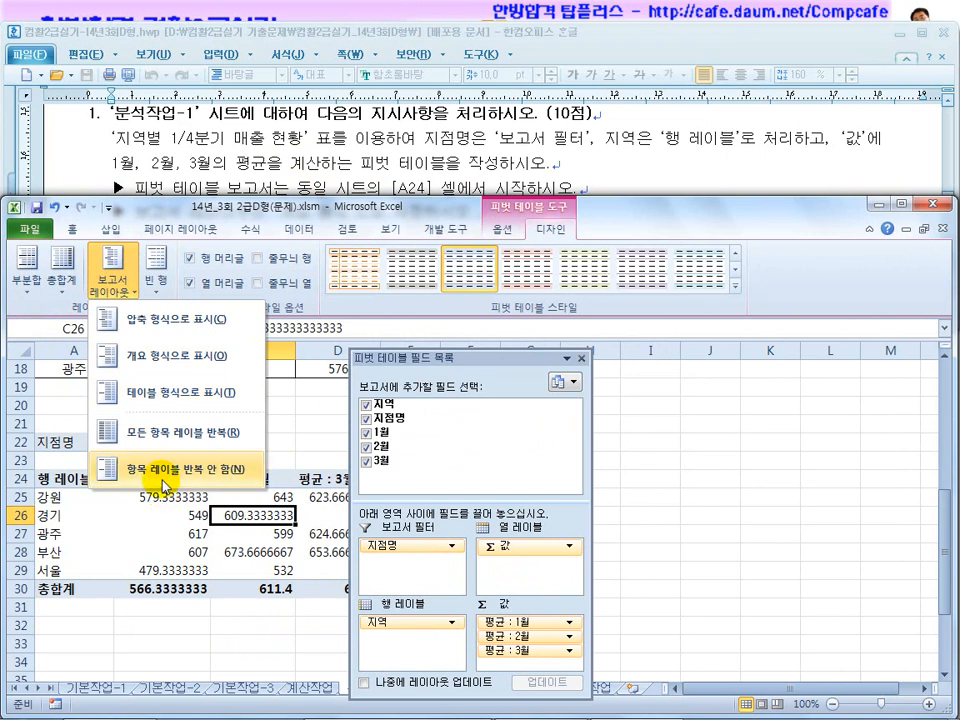
left_click(84, 525)
left_click(72, 480)
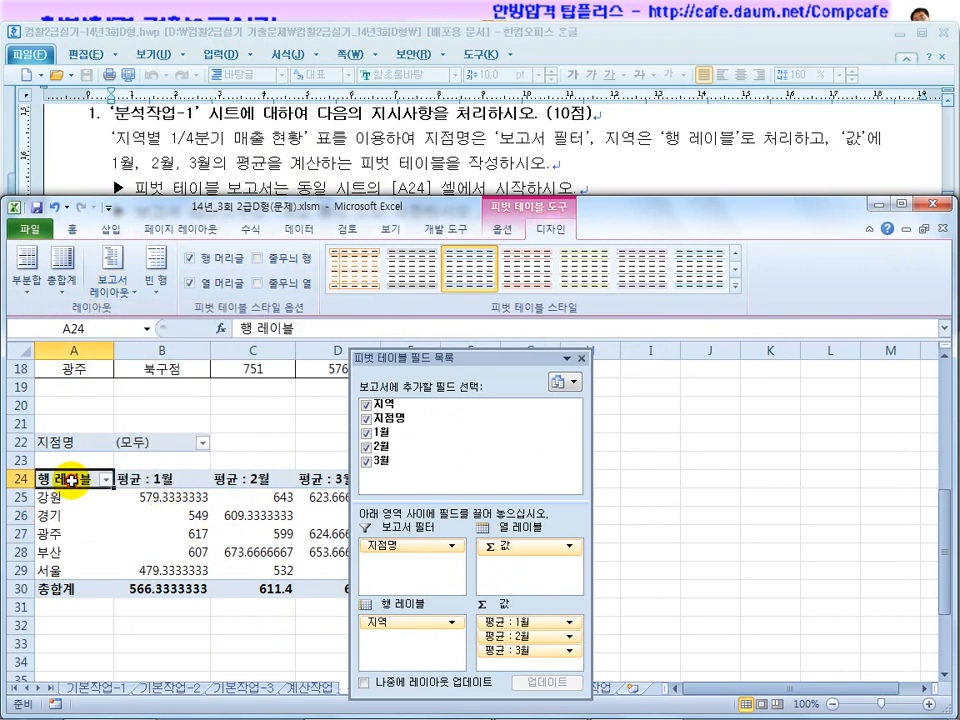
Step: Show the pivot table at A24 in outline form (개요 형식) and move the field list clear of the table
left_click(155, 515)
left_click(115, 272)
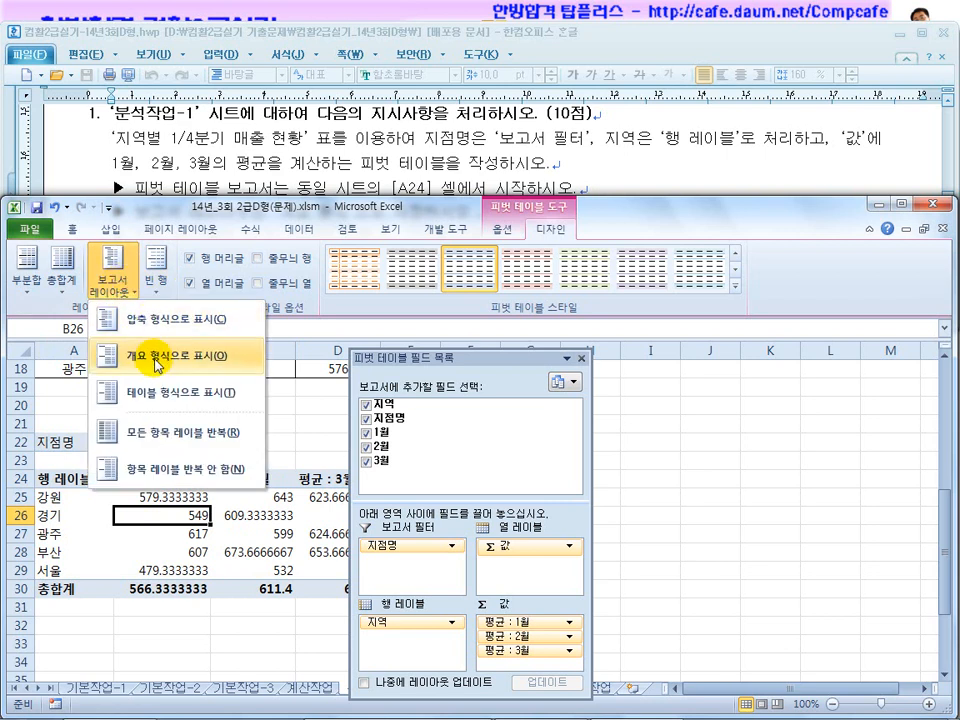
left_click(218, 126)
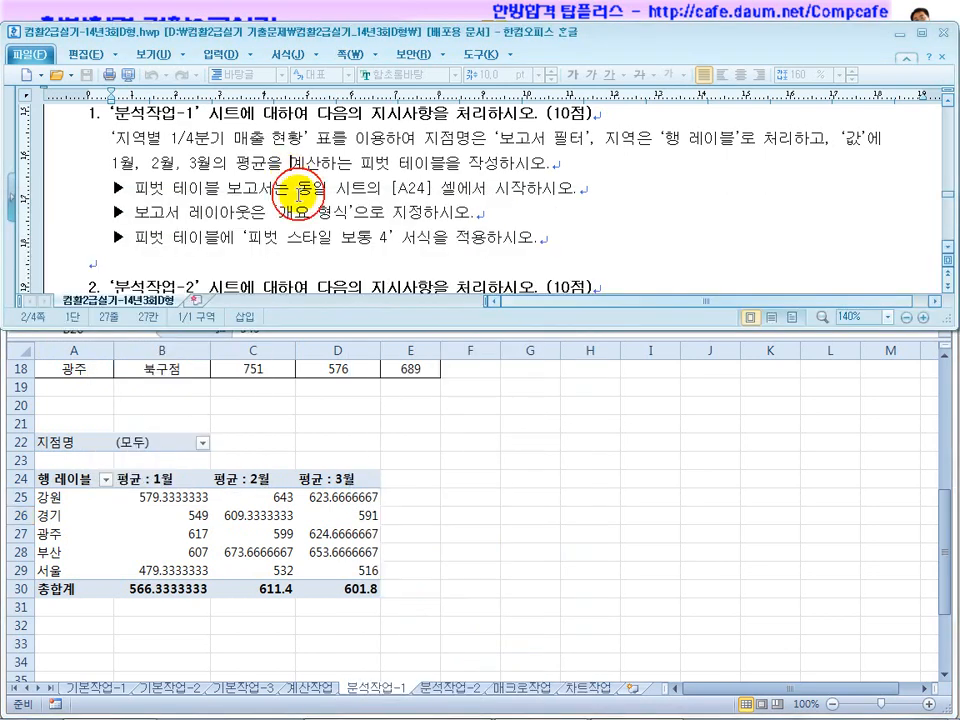
left_click(150, 400)
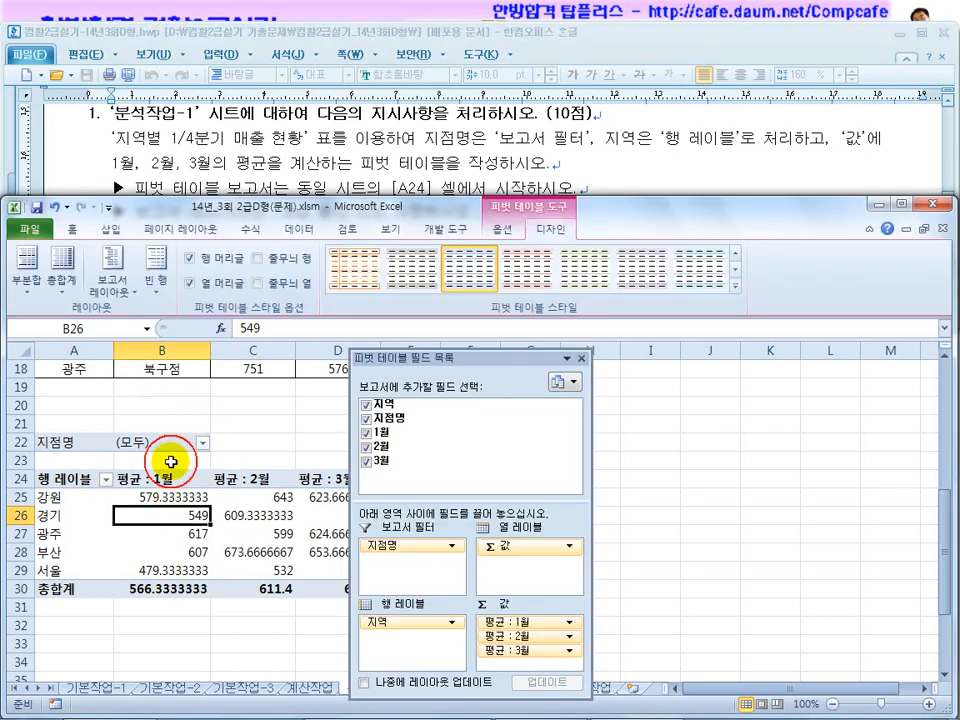
left_click(113, 272)
left_click(150, 358)
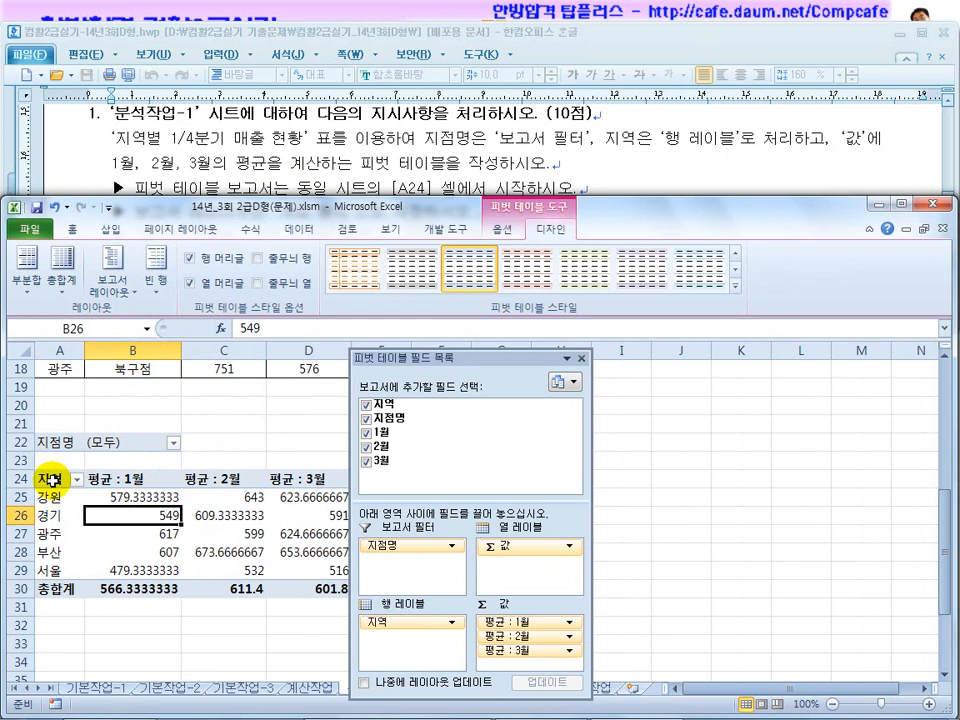
left_click(218, 535)
left_click_drag(493, 358, 634, 356)
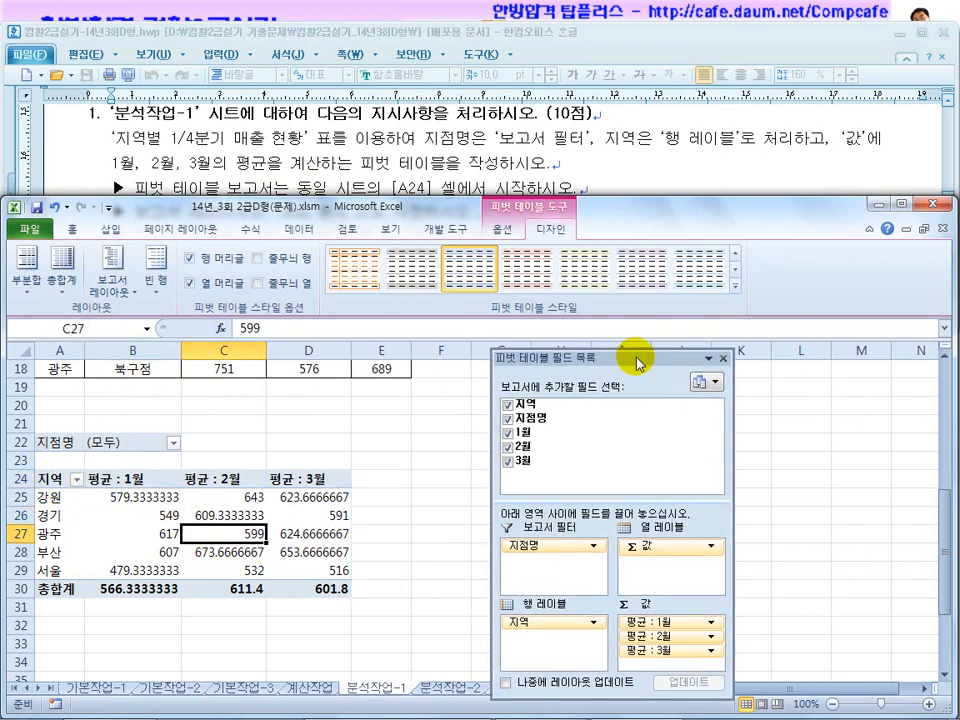
Step: Apply the 피벗 스타일 보통 4 style to the pivot table after checking the required style in the instructions
left_click(340, 175)
left_click(395, 238)
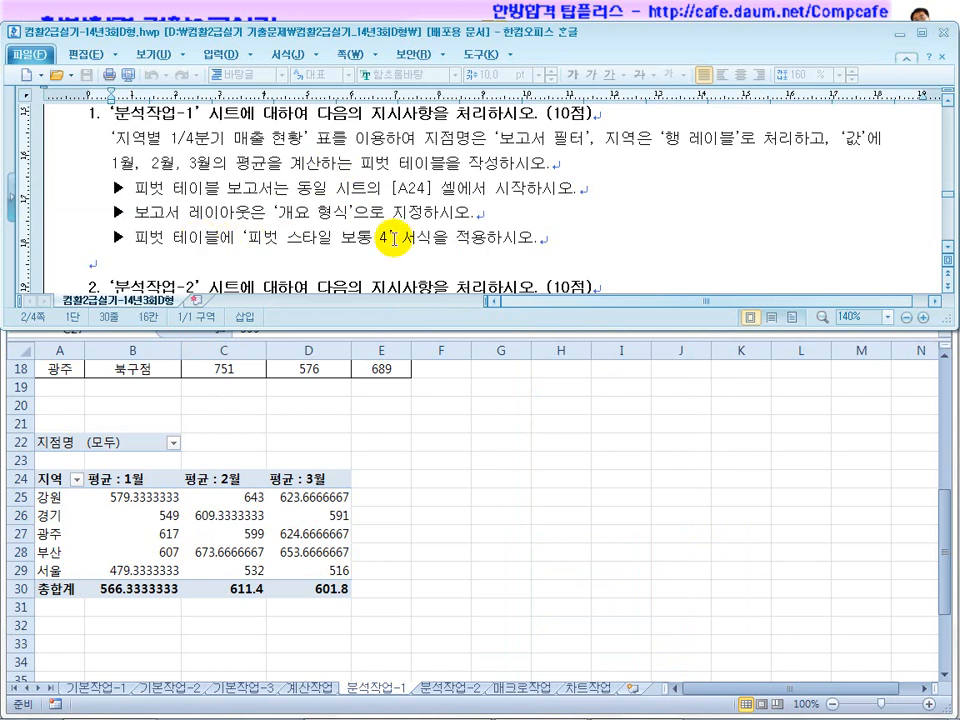
key("alt+Tab")
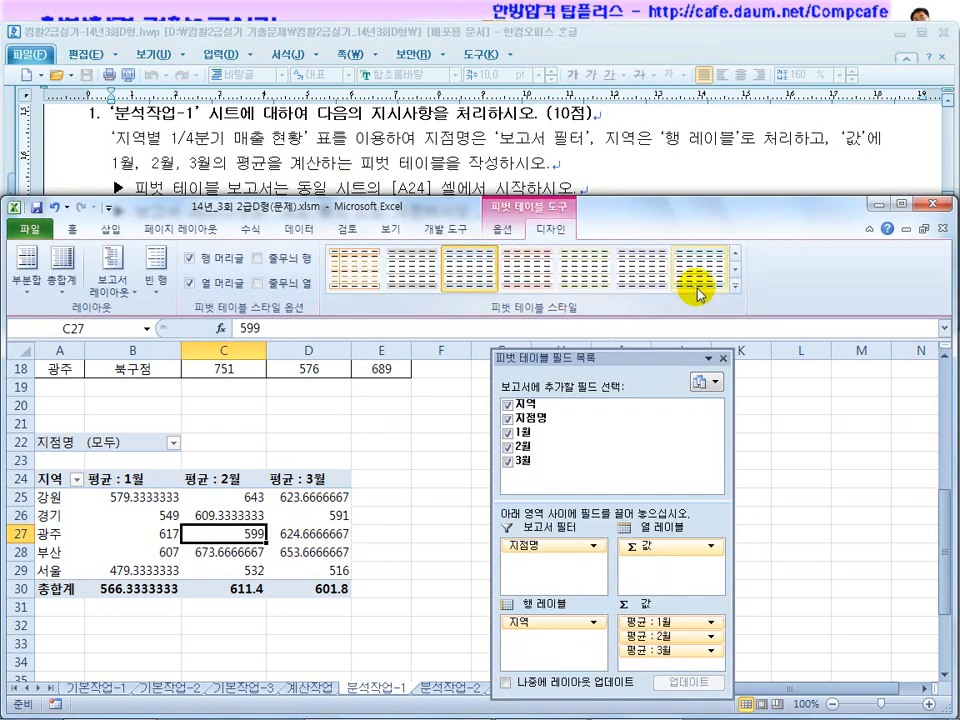
left_click(731, 289)
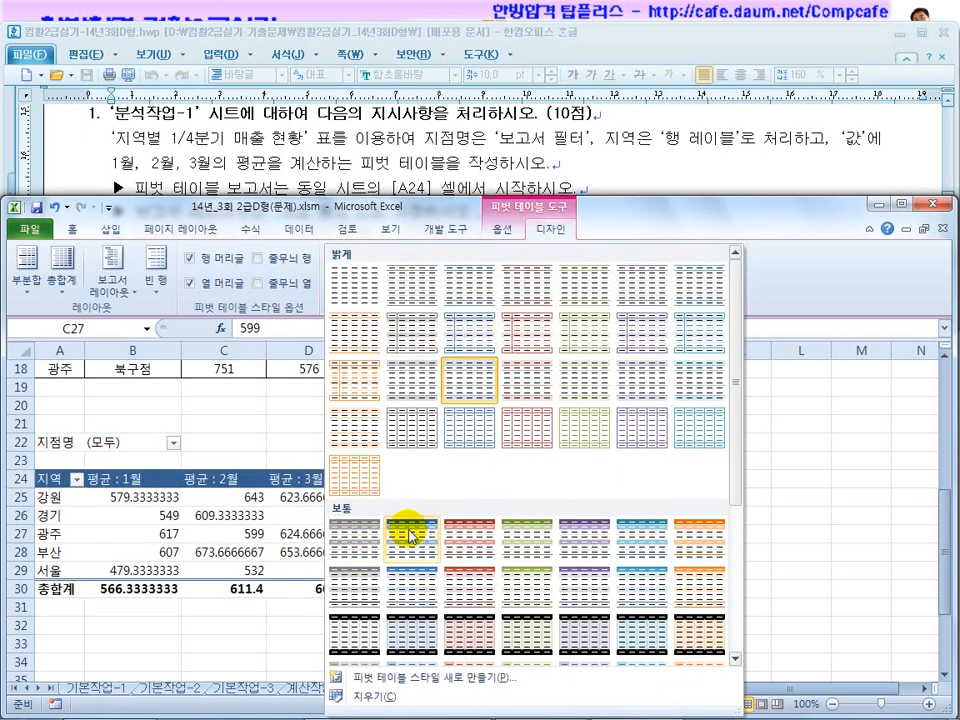
left_click(530, 543)
left_click(320, 552)
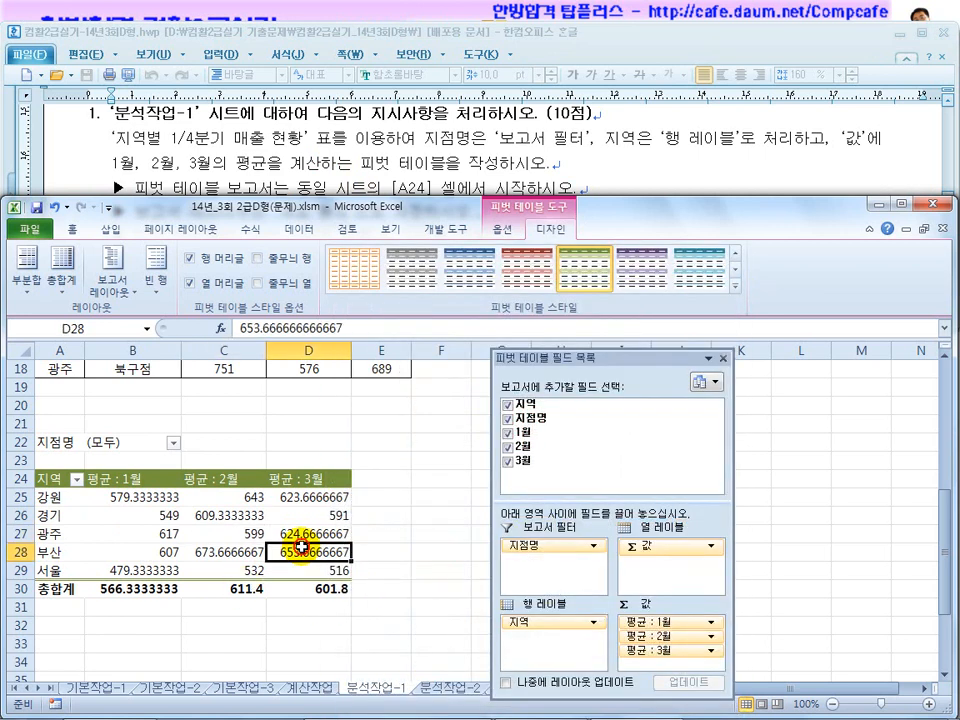
Step: Open the 분석작업-2 sheet and read its subtotal instructions in the exam document
left_click(376, 172)
left_click(453, 228)
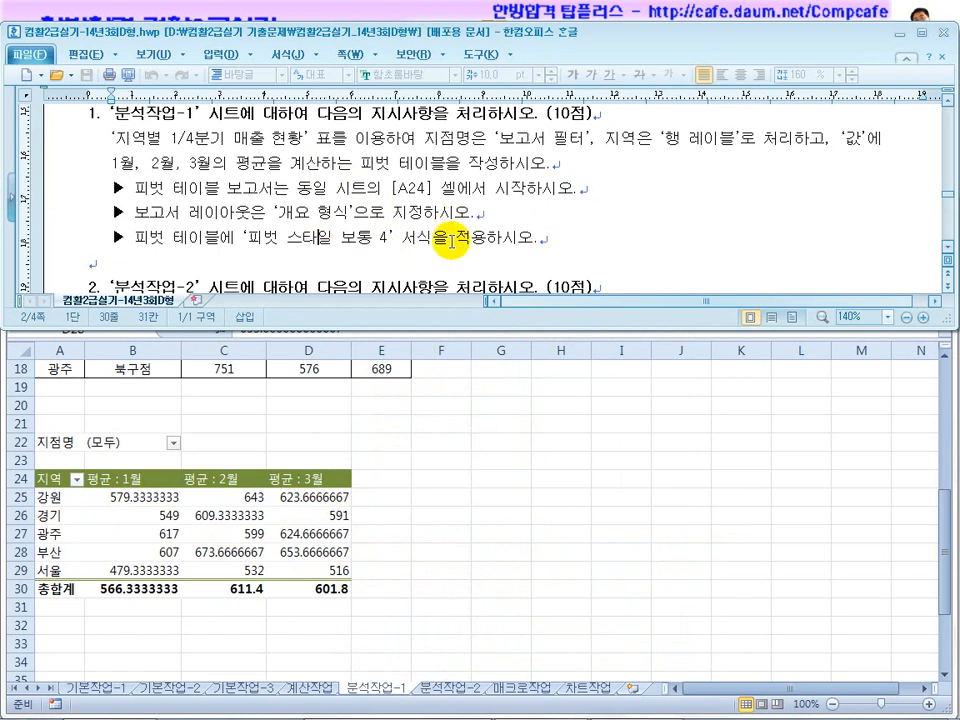
scroll(453, 240, "down", 3)
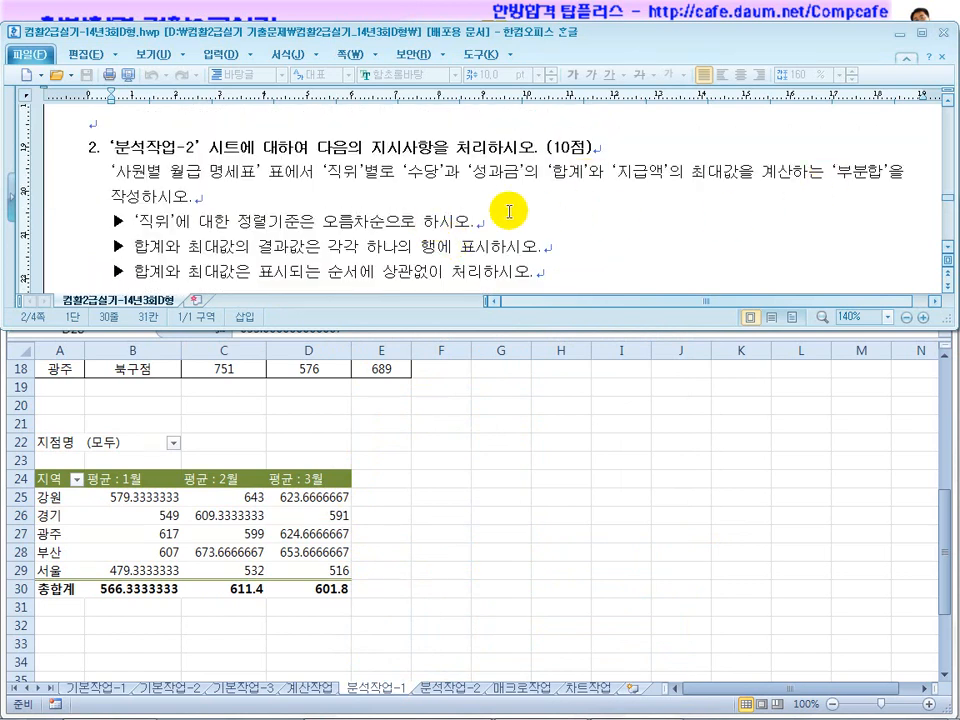
left_click(437, 572)
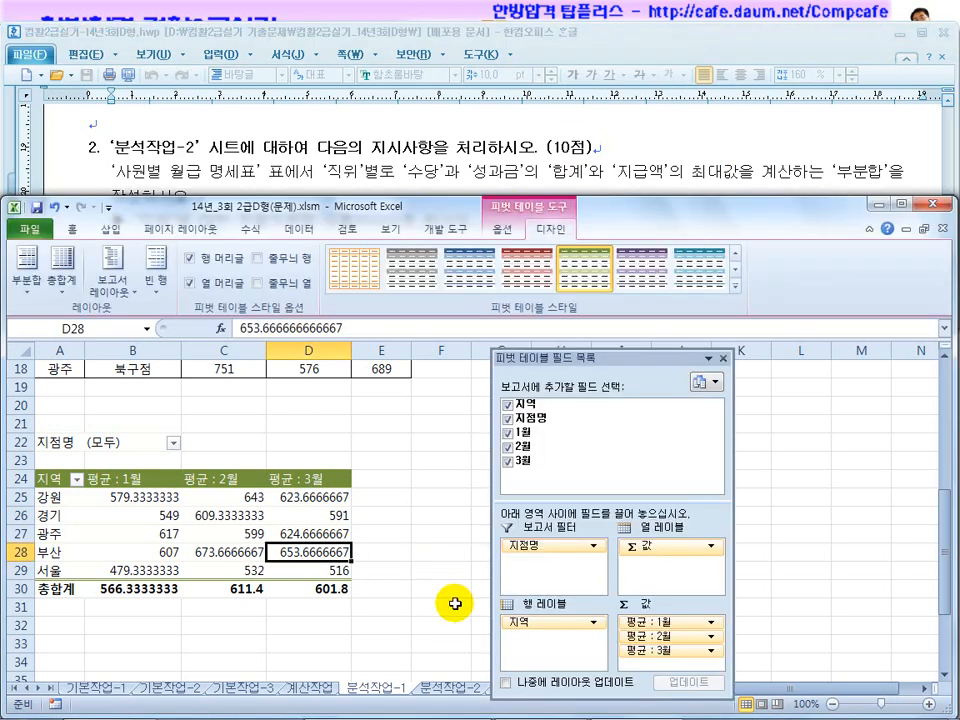
left_click(447, 688)
left_click(272, 167)
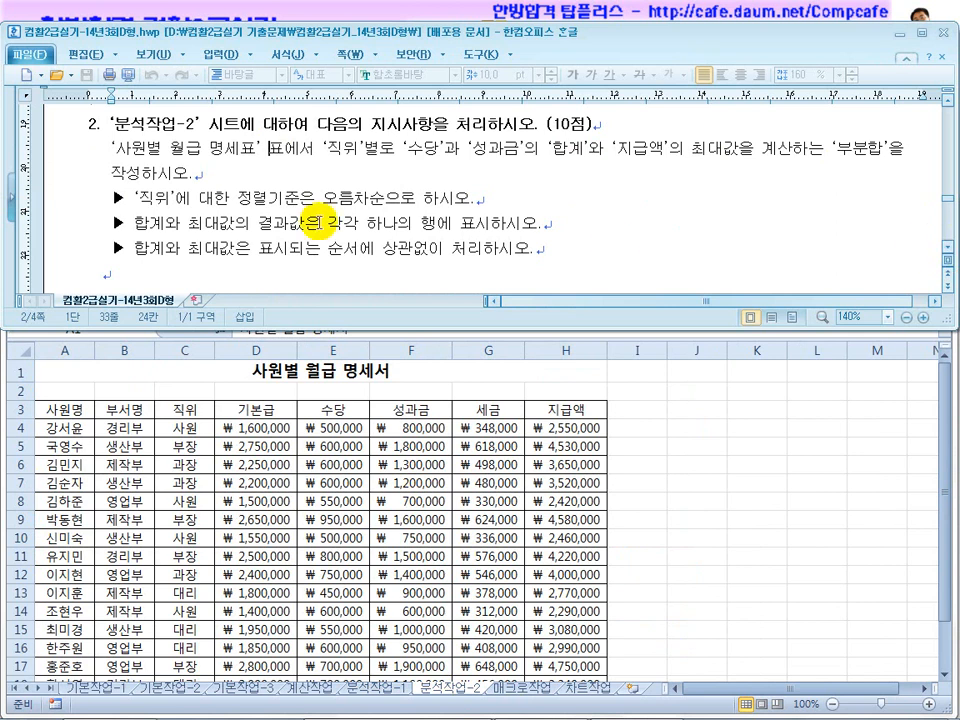
left_click(346, 148)
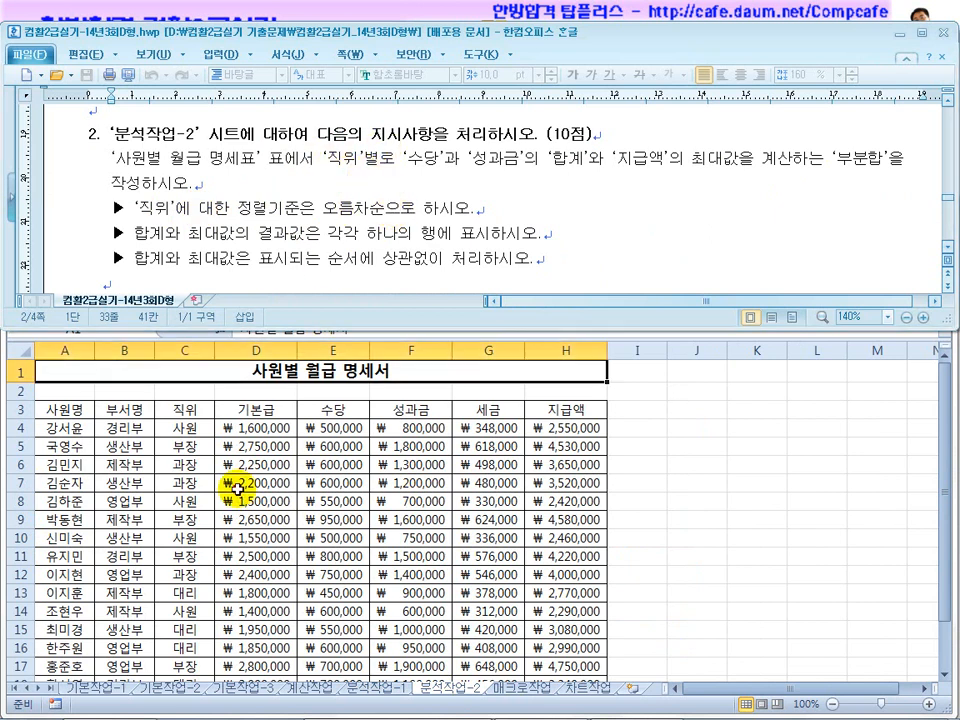
Step: Set up a sort of the salary table on the 직위 column by value in ascending order
left_click(225, 403)
left_click(190, 408)
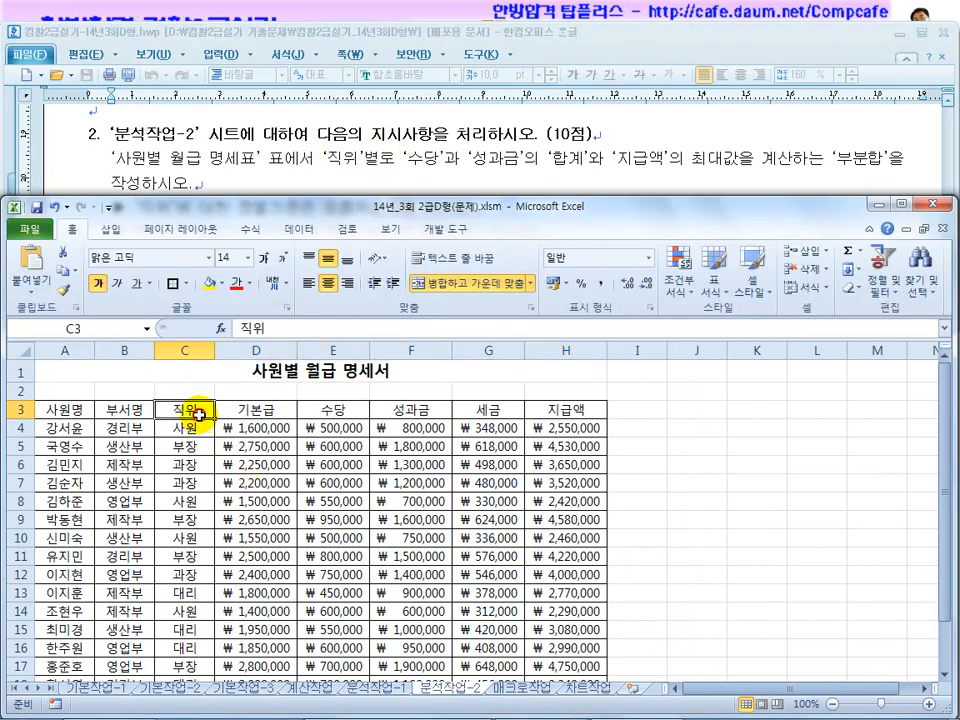
left_click(300, 228)
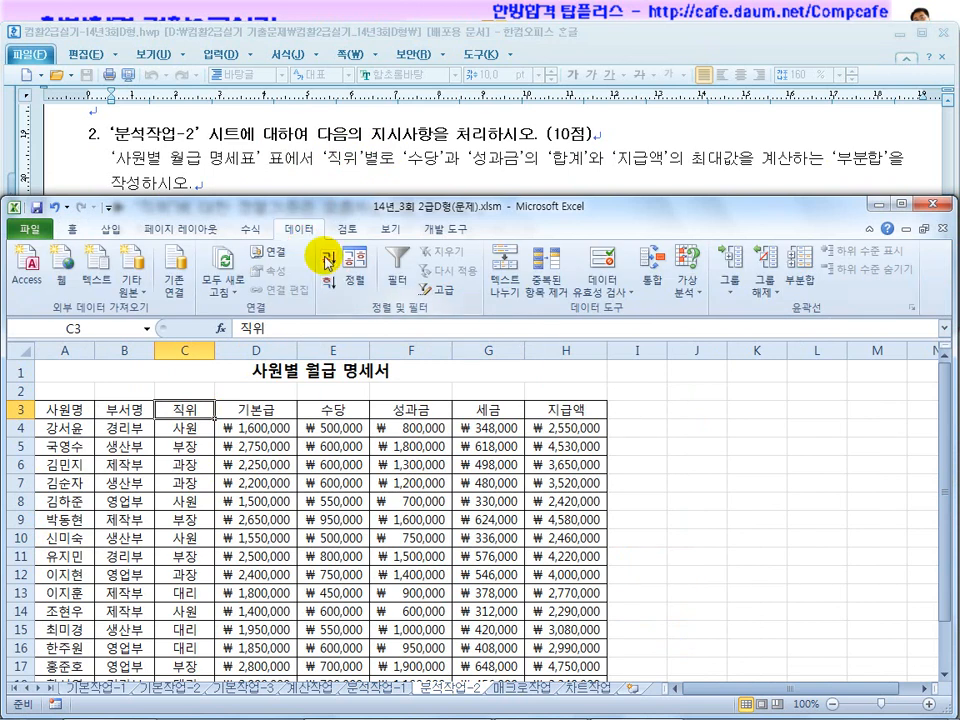
left_click(126, 411)
left_click(182, 410)
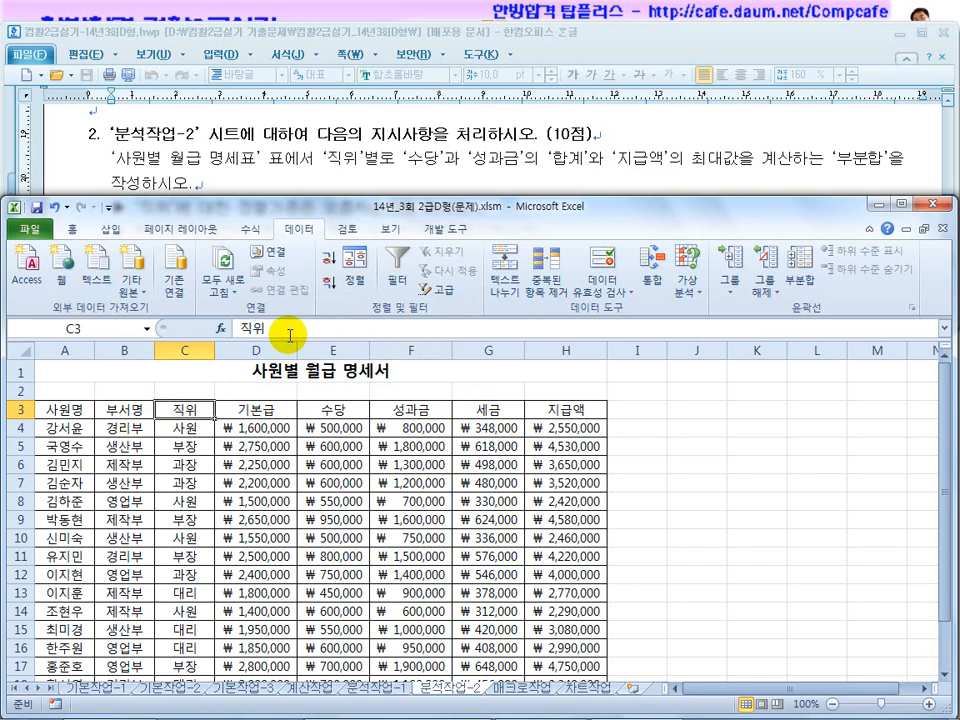
left_click(351, 268)
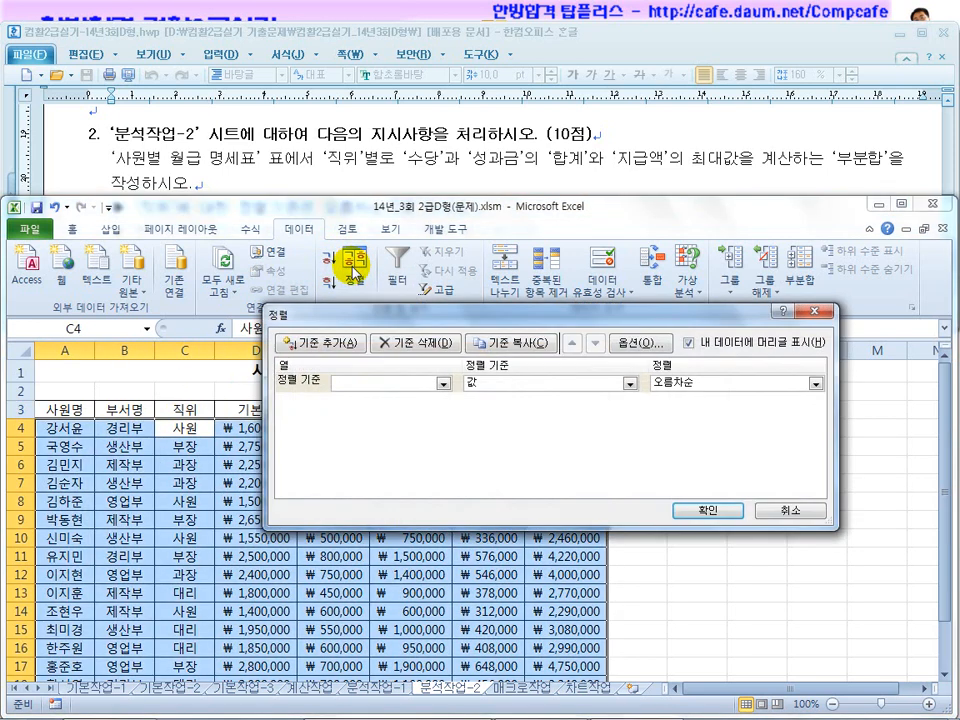
left_click(443, 383)
left_click(407, 422)
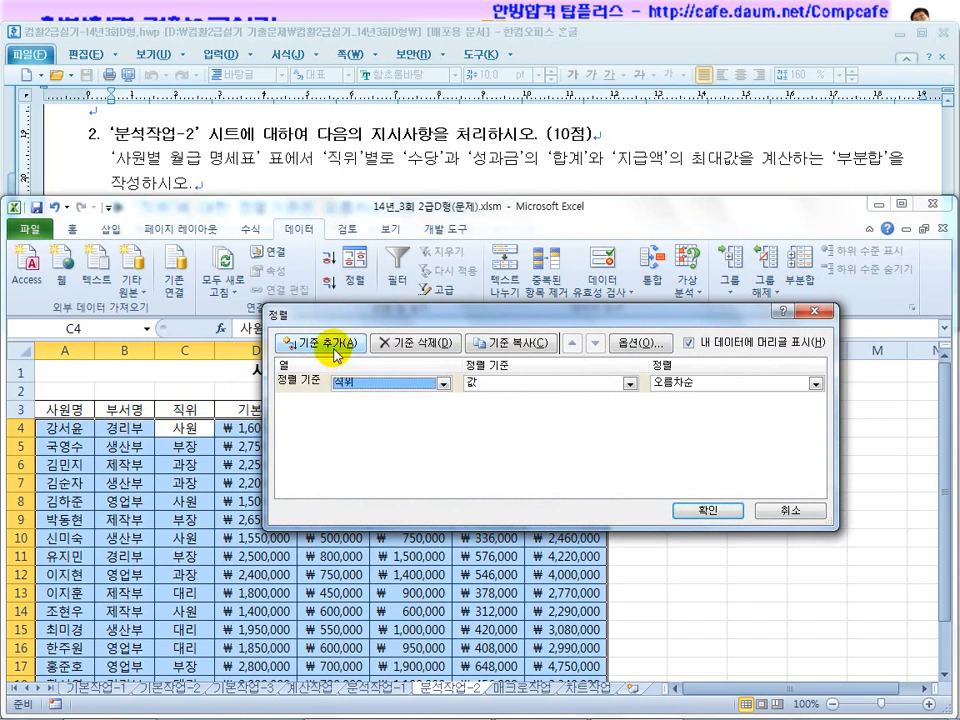
left_click(311, 343)
left_click(443, 401)
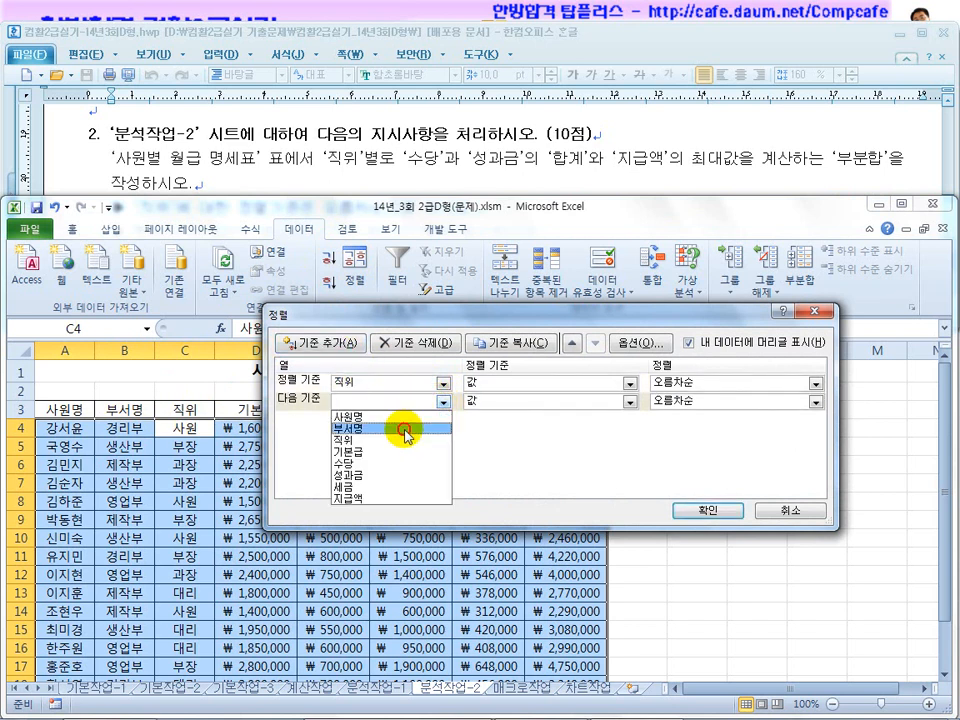
left_click(406, 431)
left_click(418, 343)
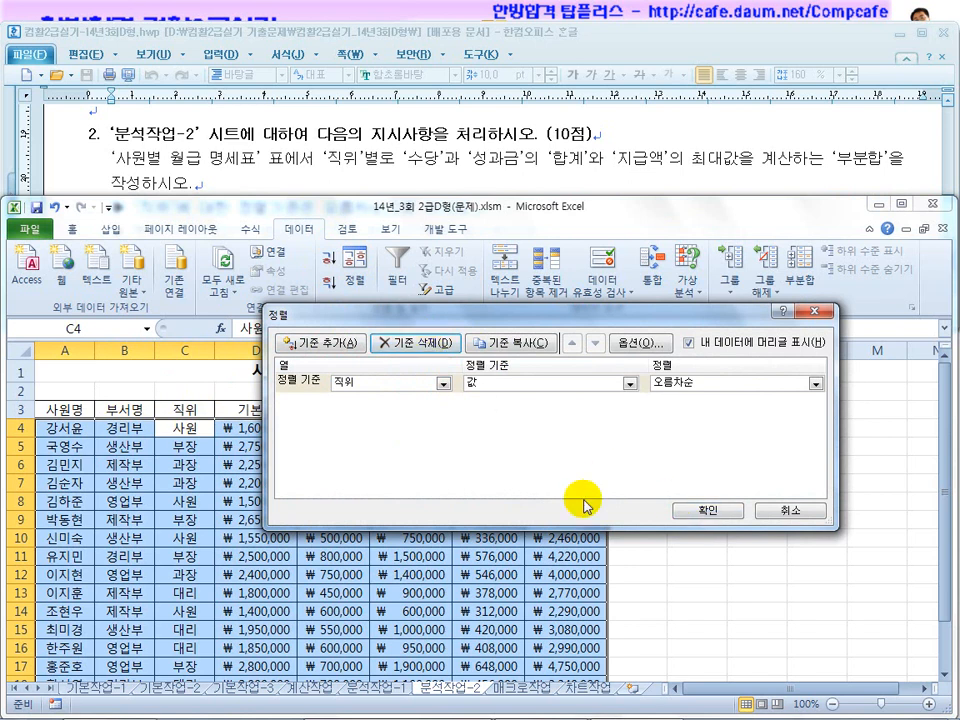
Step: Apply the ascending 직위 sort to the salary table and check the subtotal instructions again
left_click(700, 512)
left_click(253, 521)
left_click(185, 409)
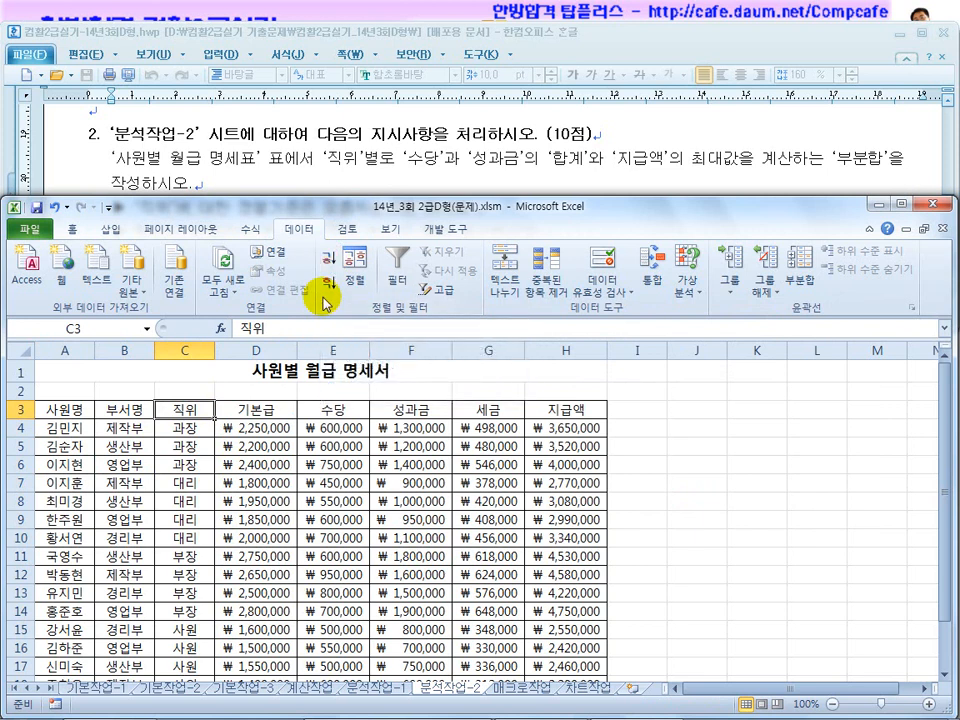
left_click(349, 171)
left_click(296, 540)
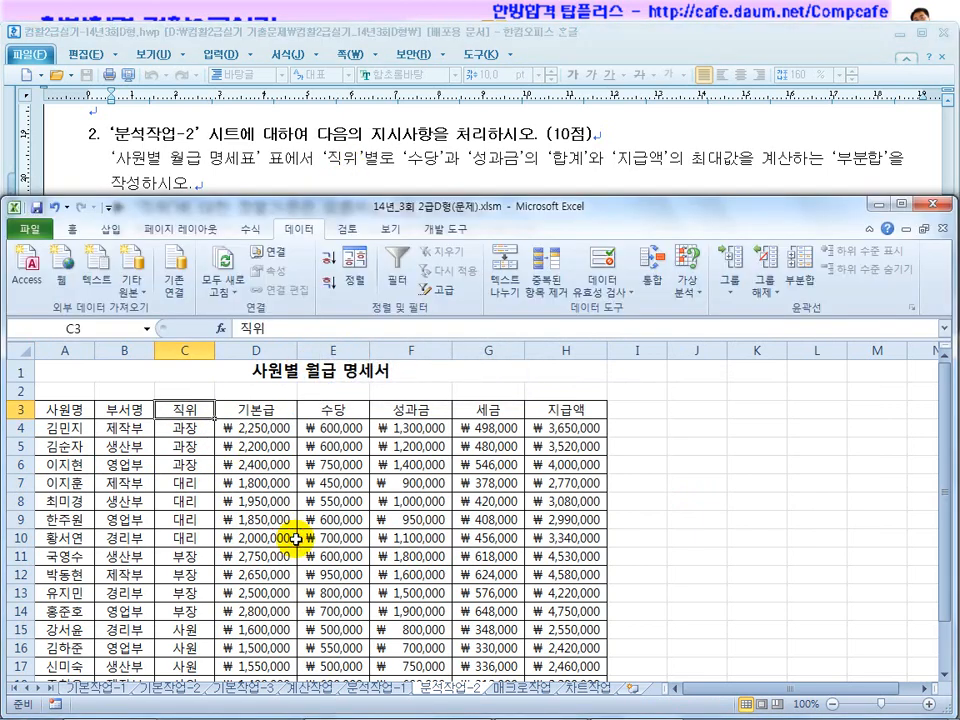
Step: Add subtotals to the salary table grouped by 직위, using 합계 for 수당 and 성과금 only
left_click(797, 283)
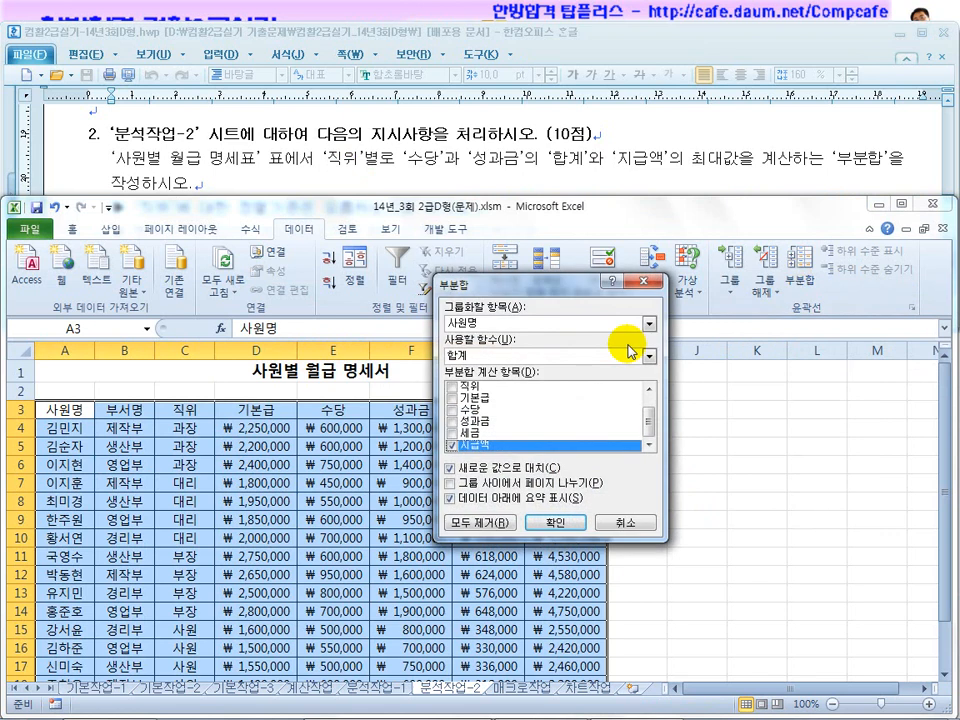
left_click_drag(553, 285, 461, 299)
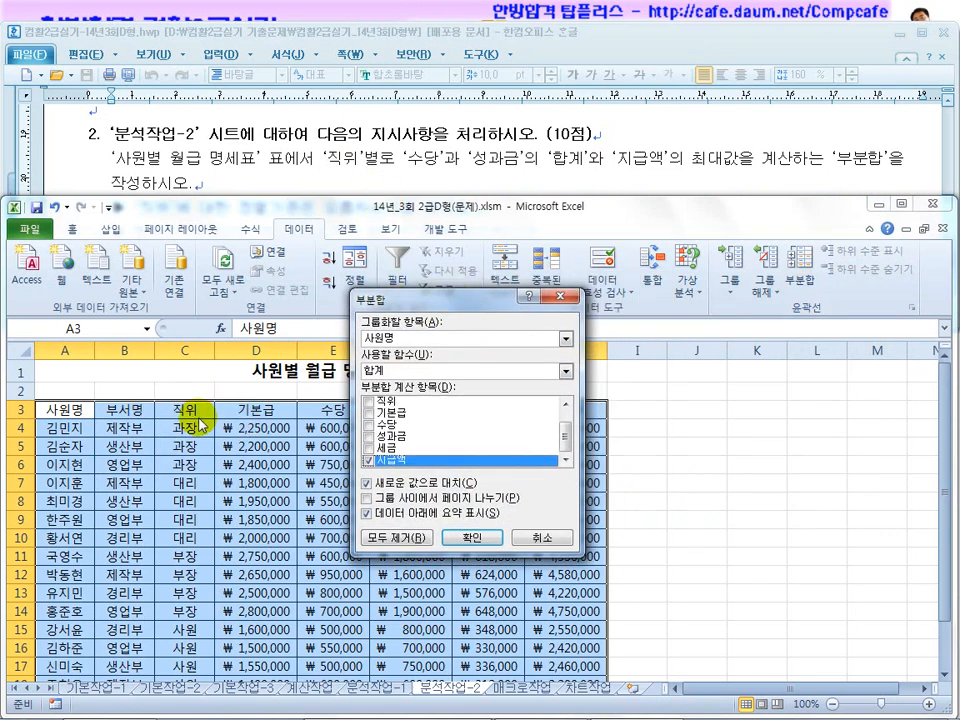
left_click(424, 340)
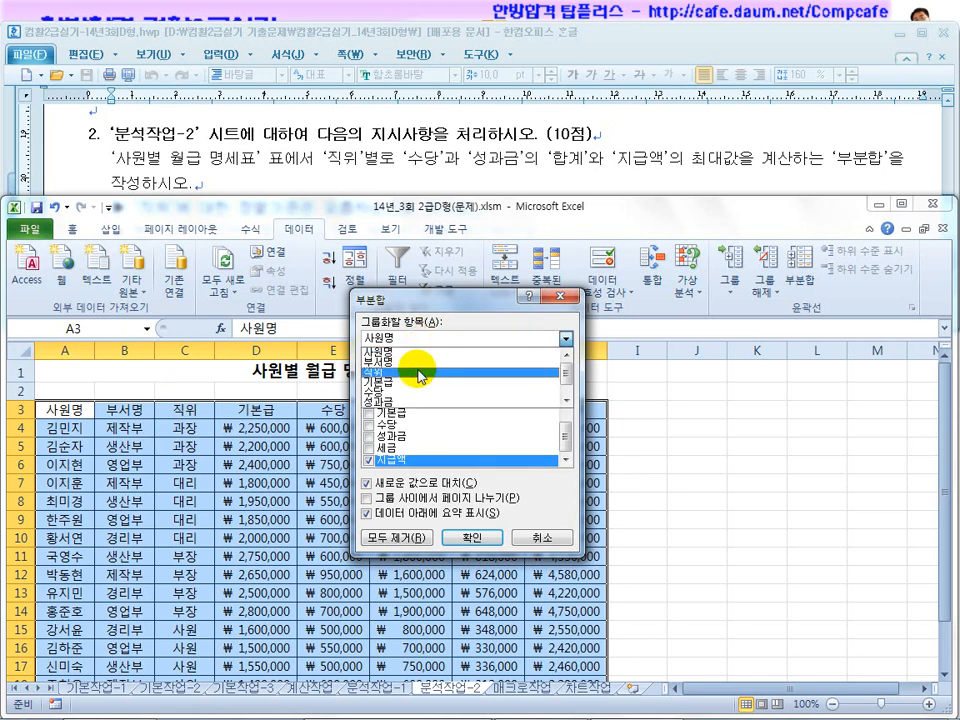
left_click(421, 374)
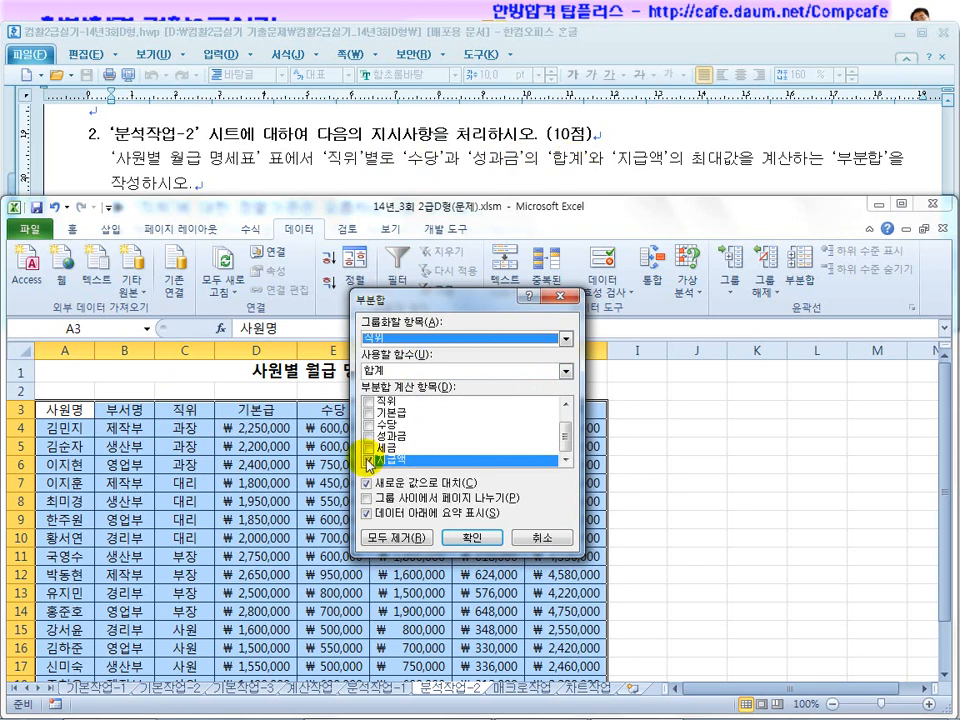
left_click(367, 426)
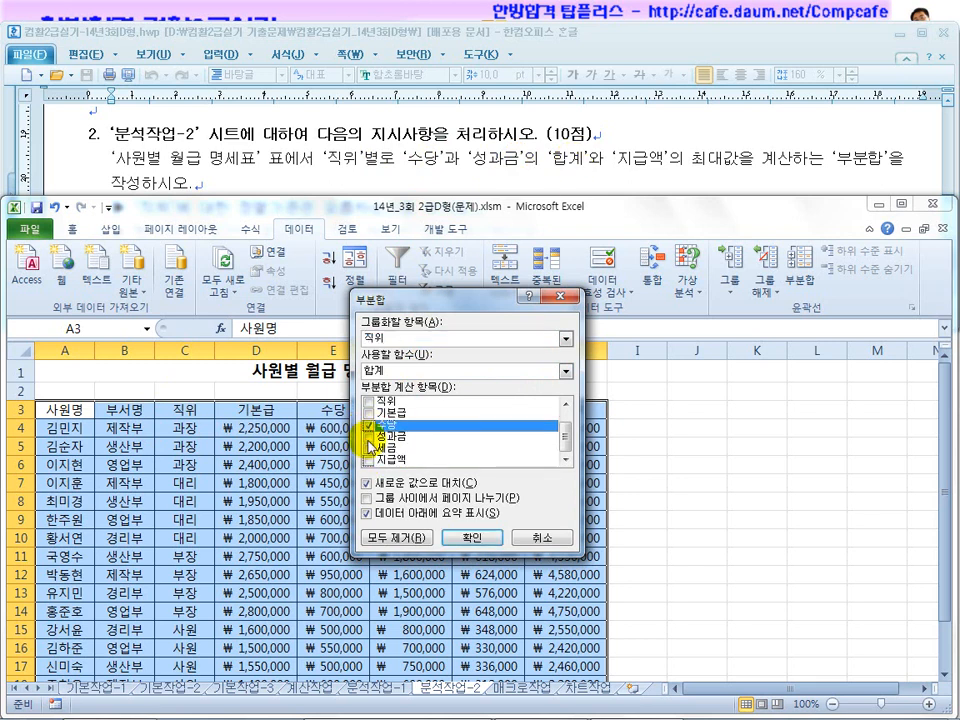
left_click(368, 437)
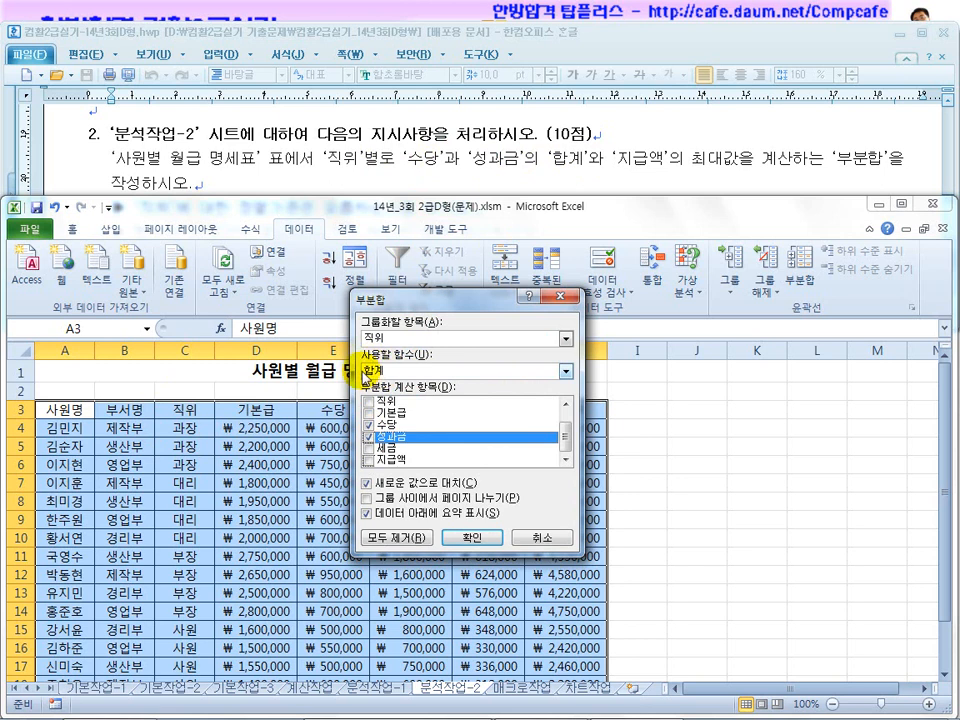
left_click(473, 539)
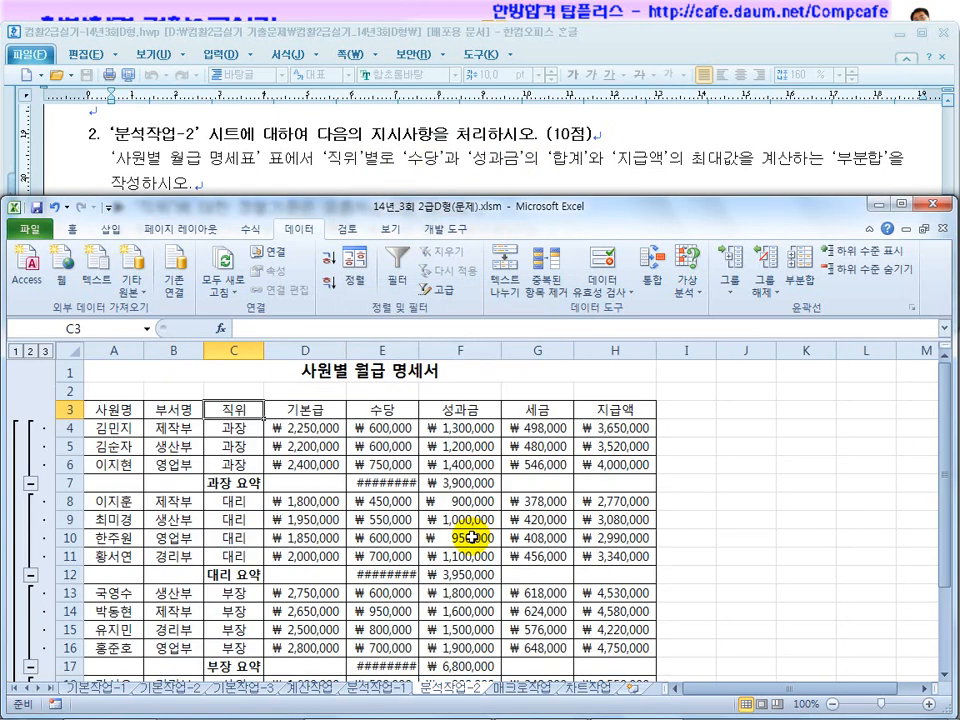
Step: Add a second subtotal grouped by 직위 using 최대값 for 지급액 only, keeping the existing subtotals instead of replacing them
left_click(800, 268)
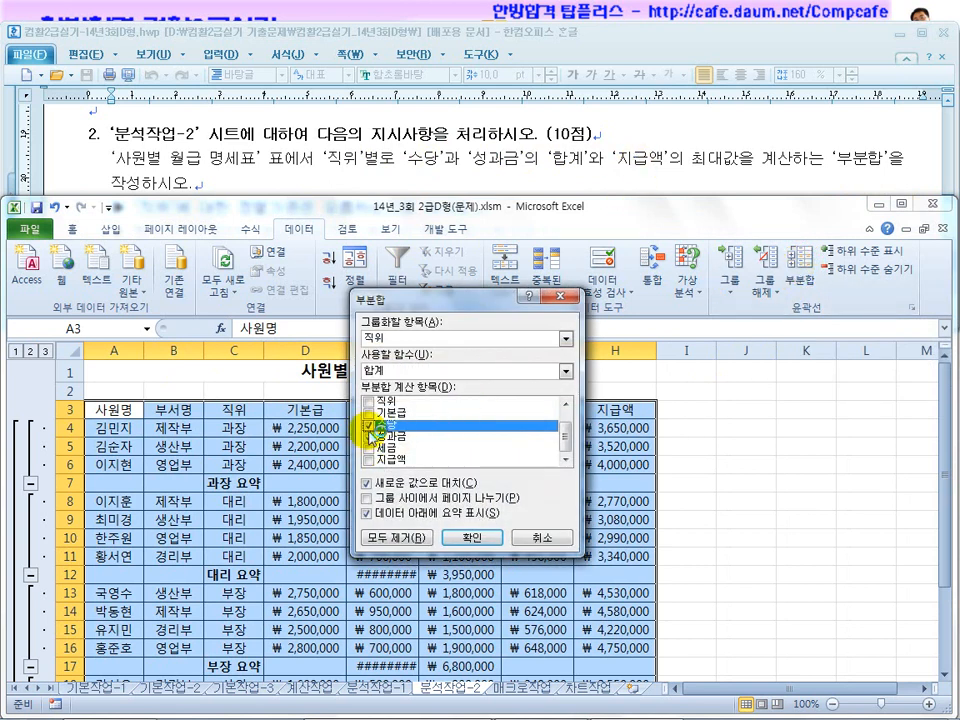
left_click(368, 437)
left_click(368, 460)
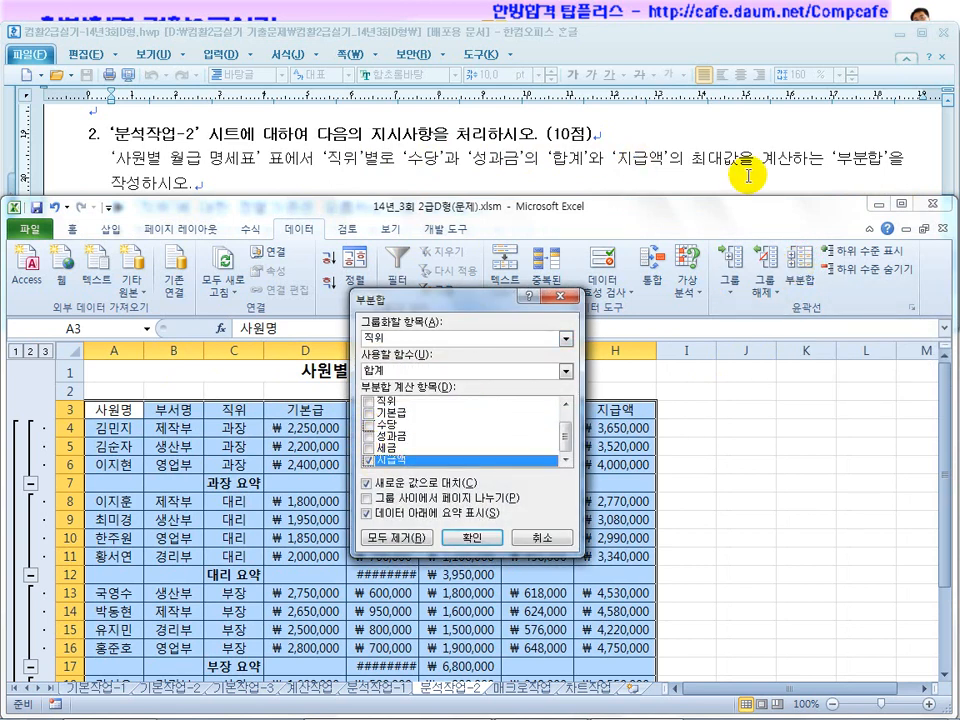
left_click(566, 371)
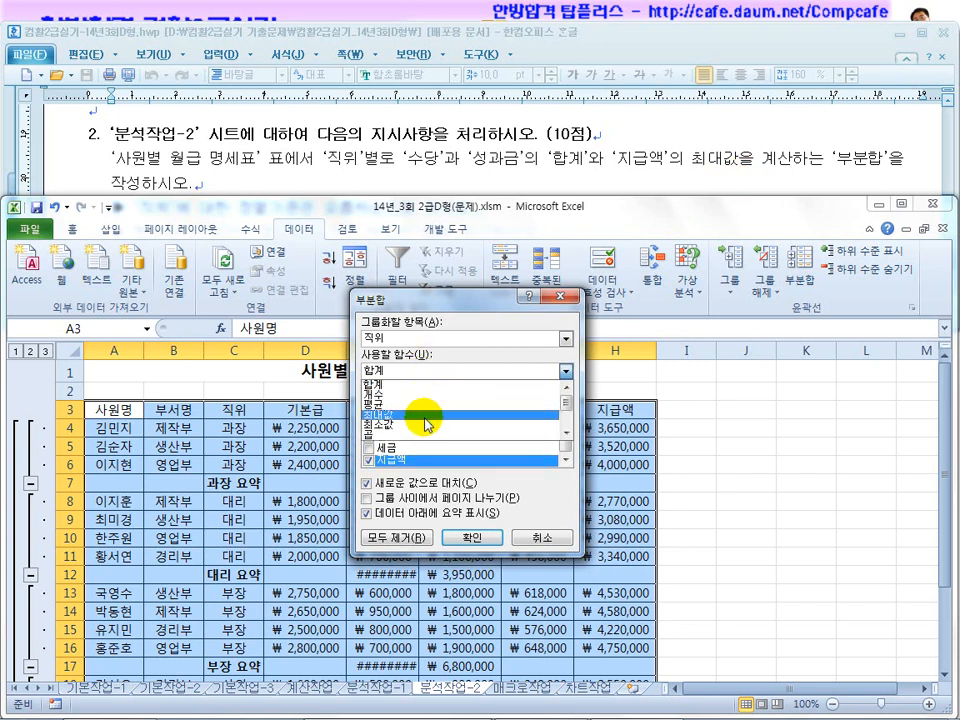
left_click(425, 422)
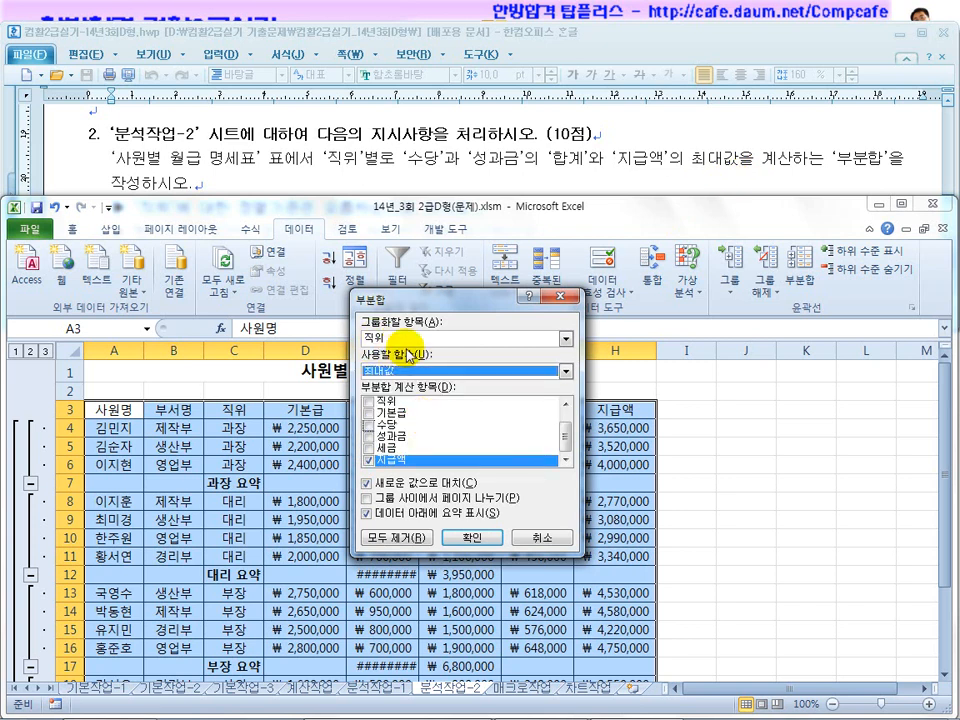
left_click(388, 489)
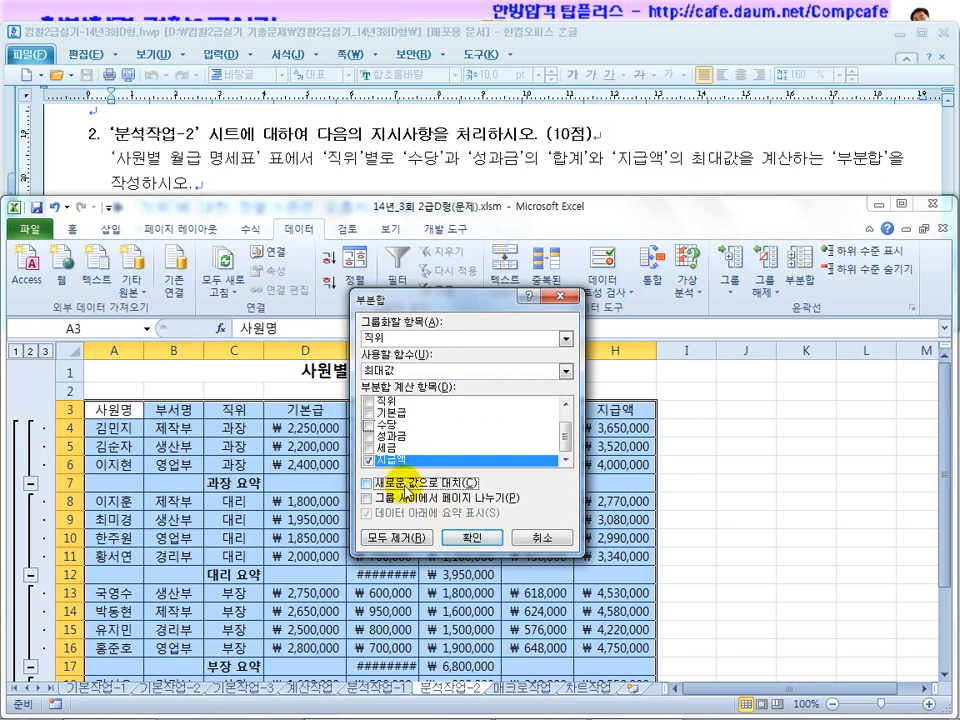
left_click(479, 540)
Step: Auto-fit the width of the 수당 column and look through the subtotaled table
left_click(390, 519)
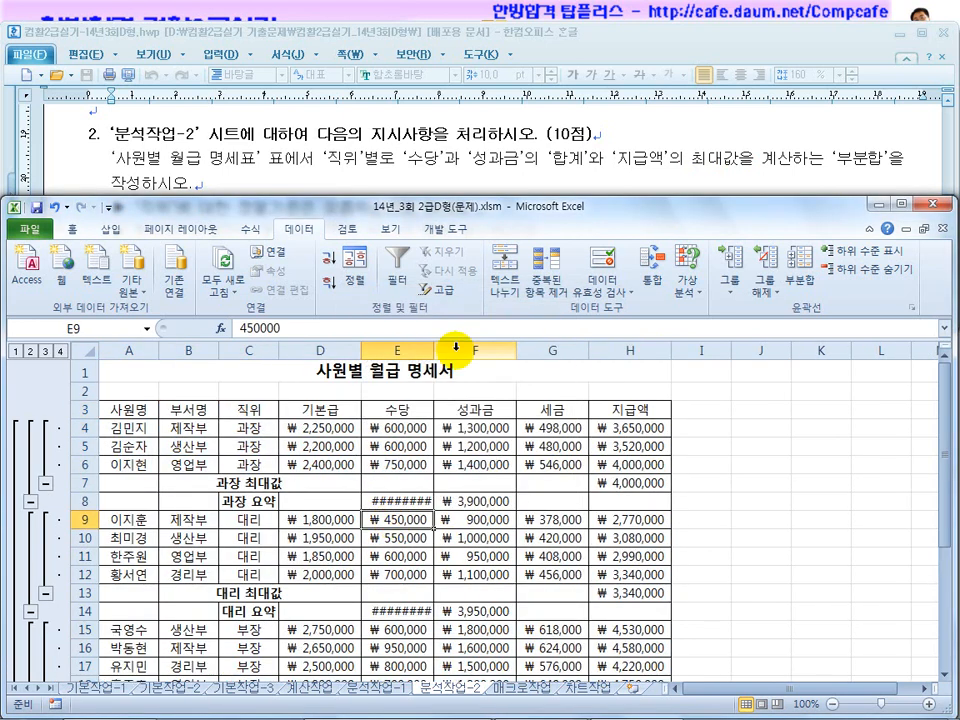
double_click(433, 350)
scroll(410, 470, "down", 2)
scroll(398, 525, "down", 4)
scroll(398, 520, "up", 6)
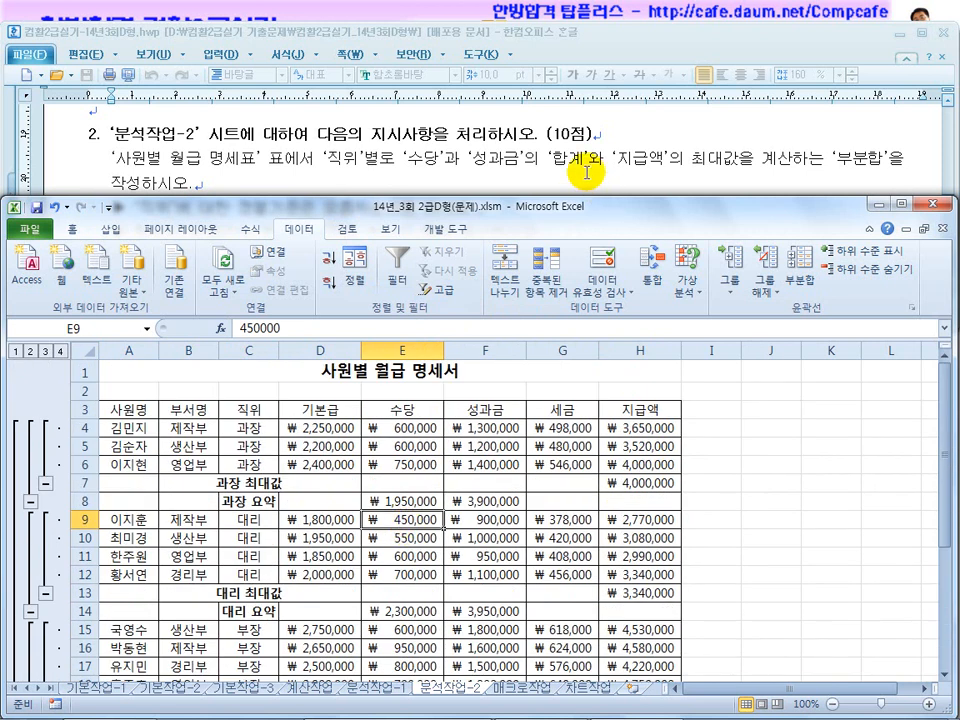
Step: Compare the 과장 sum and maximum rows with the exam document's requirement that each result sit in one row
left_click(586, 172)
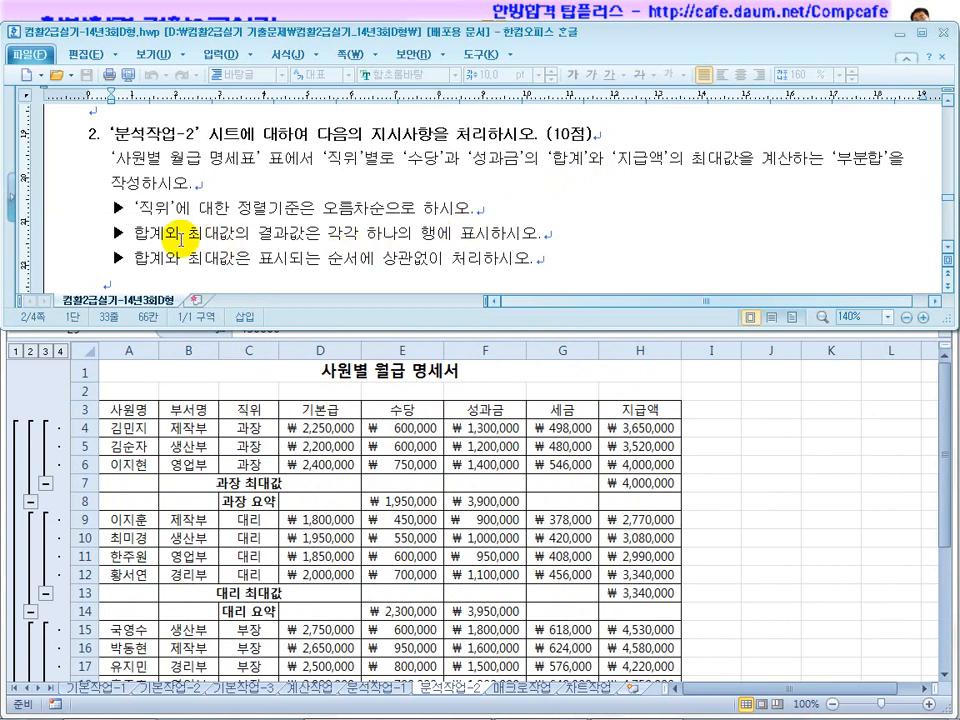
left_click(283, 233)
left_click(450, 233)
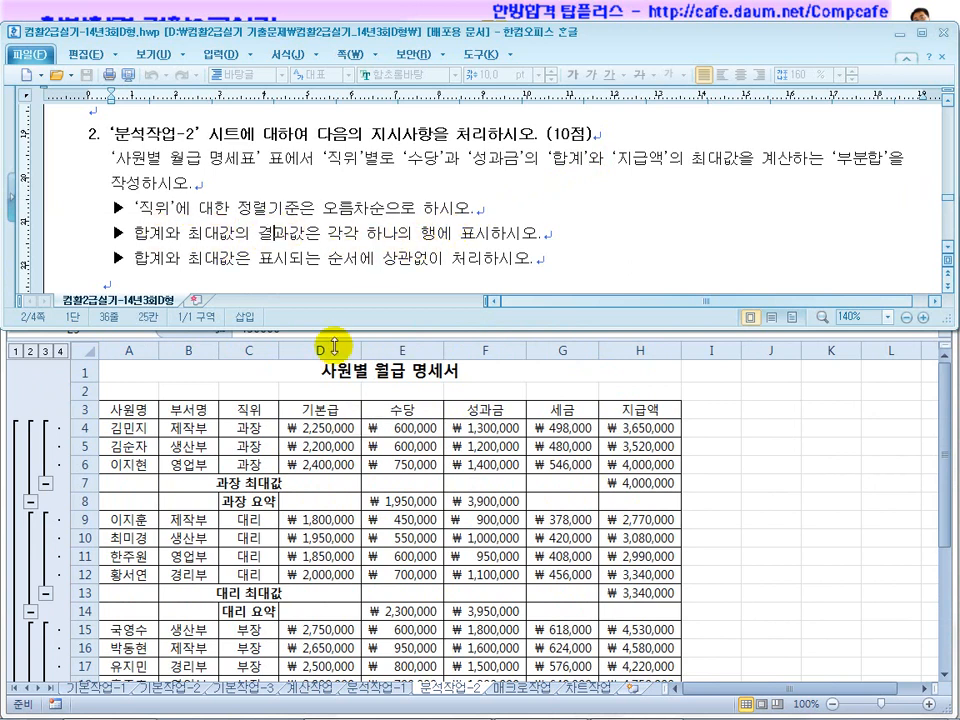
left_click(264, 237)
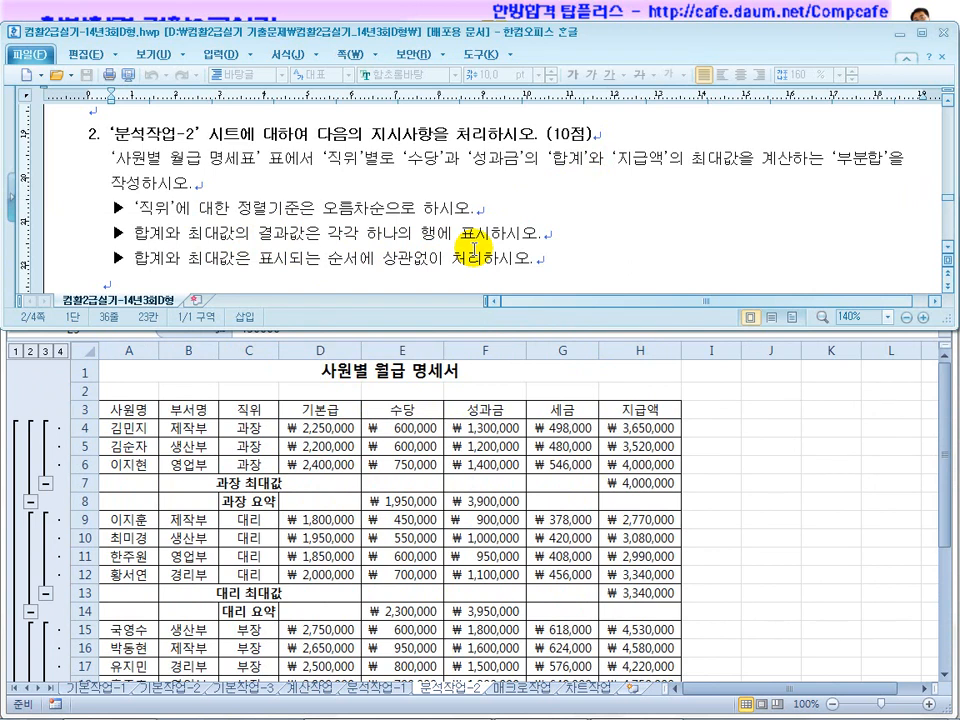
left_click(257, 503)
left_click_drag(298, 503, 540, 504)
left_click_drag(240, 486, 641, 489)
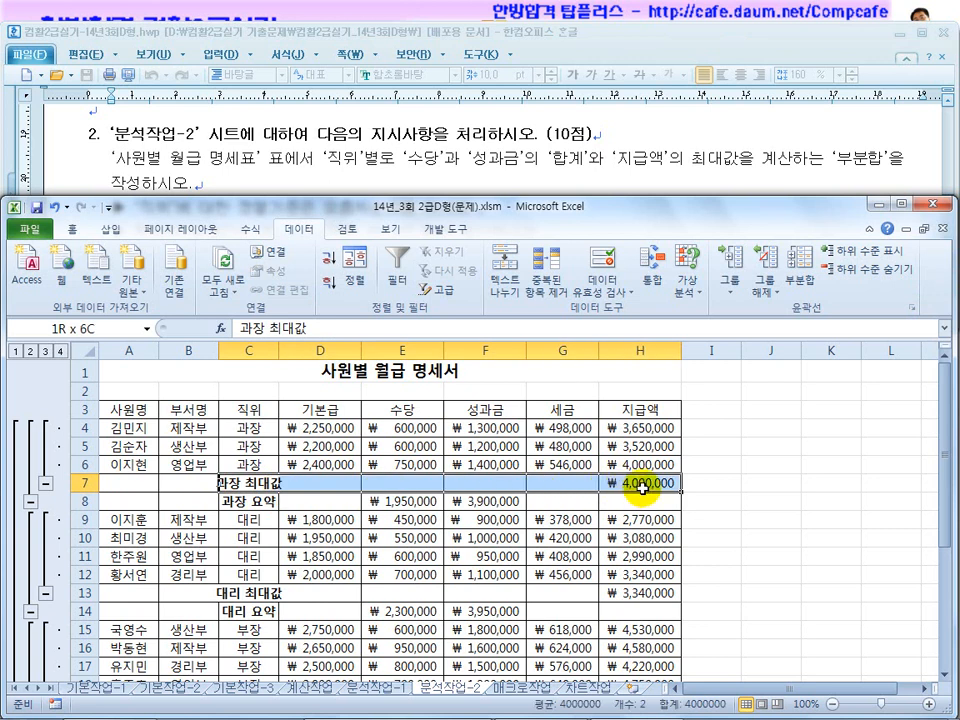
left_click(643, 480)
left_click(491, 482)
left_click_drag(256, 484, 671, 482)
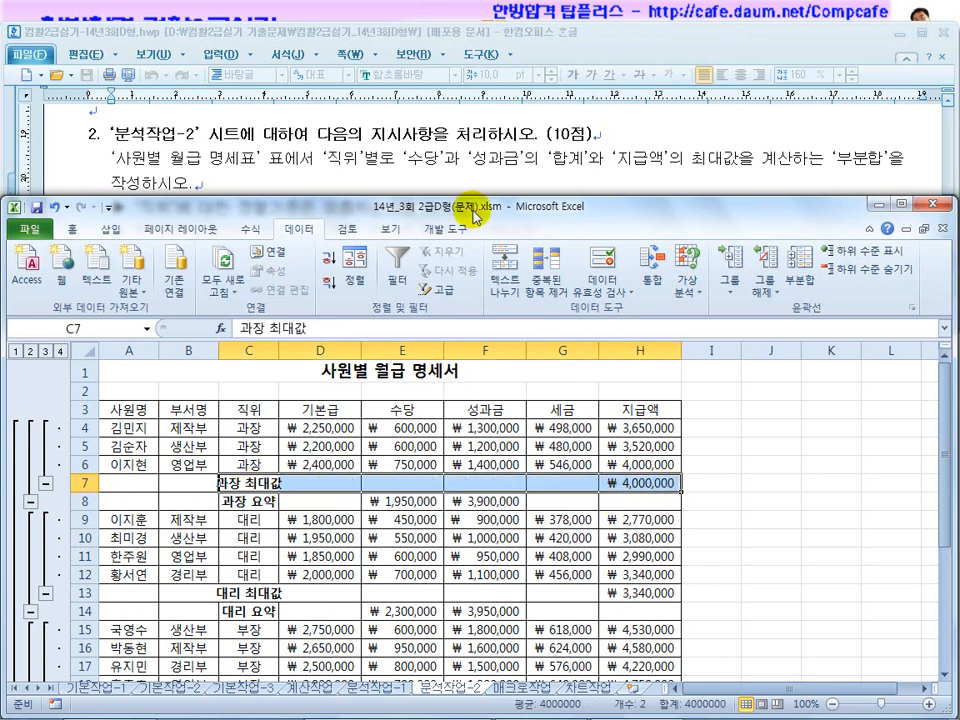
left_click(415, 186)
left_click(446, 236)
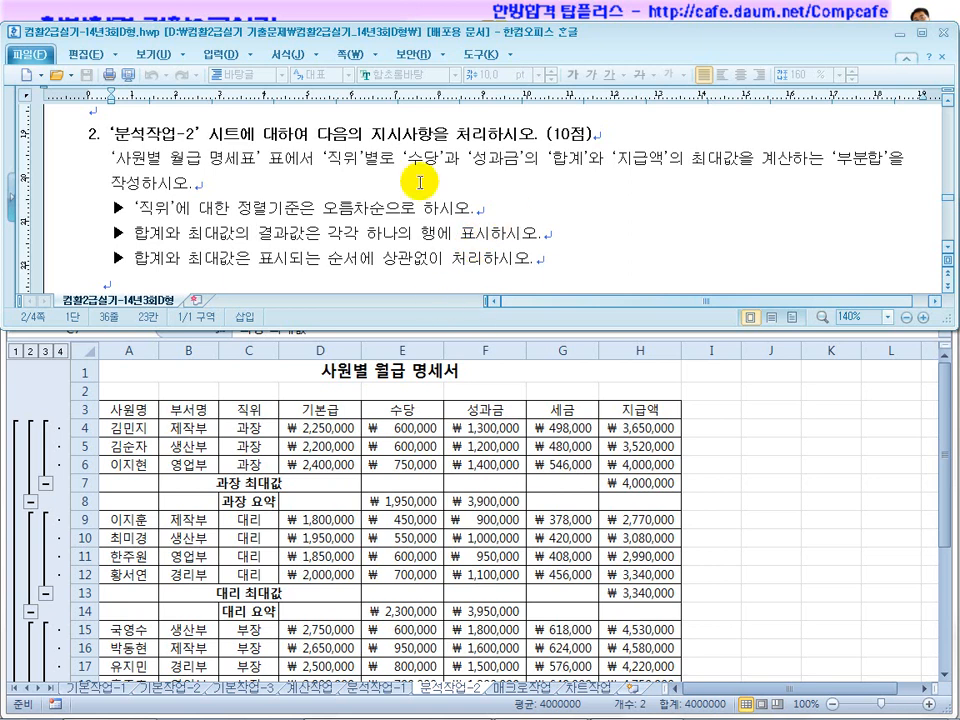
Step: Bring up the 문제4 macro instructions in the exam document and open the 매크로작업 sheet
scroll(422, 283, "down", 5)
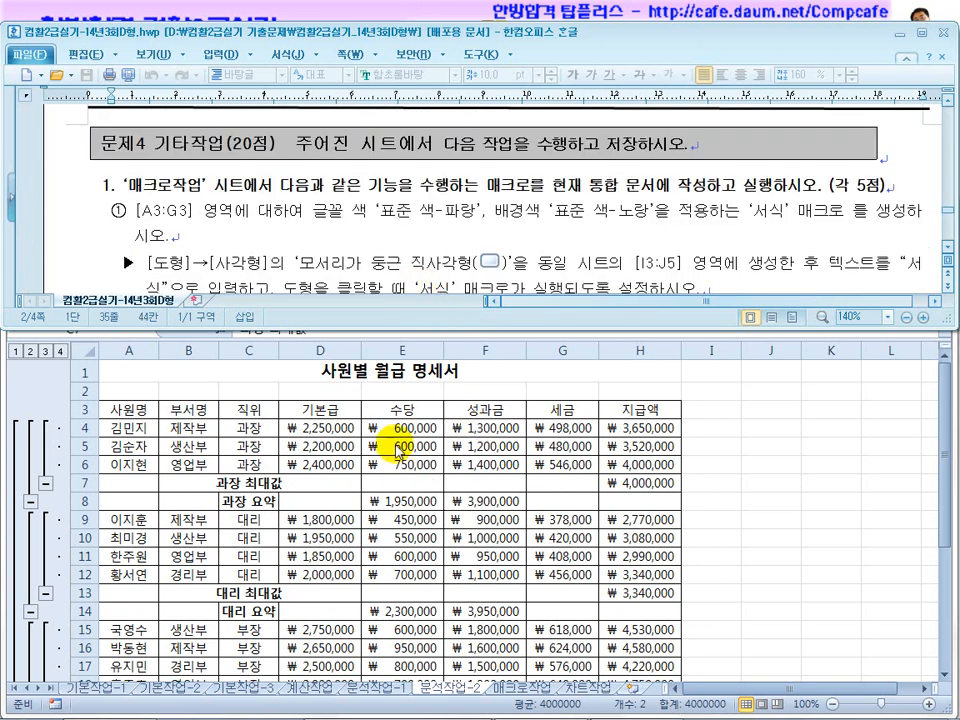
left_click(948, 248)
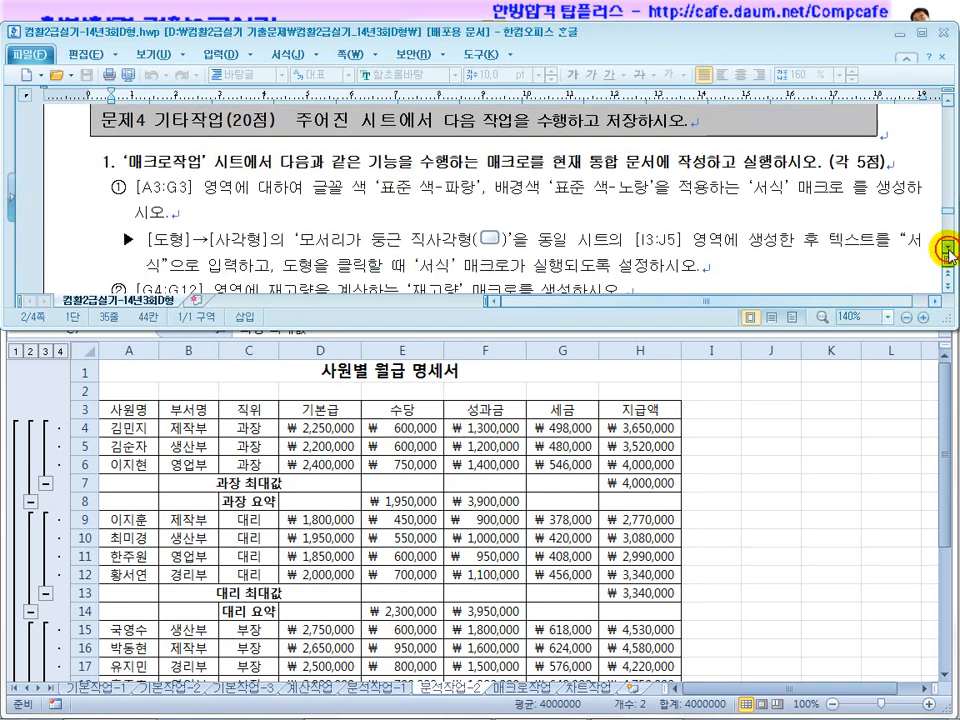
left_click(948, 248)
left_click(948, 248)
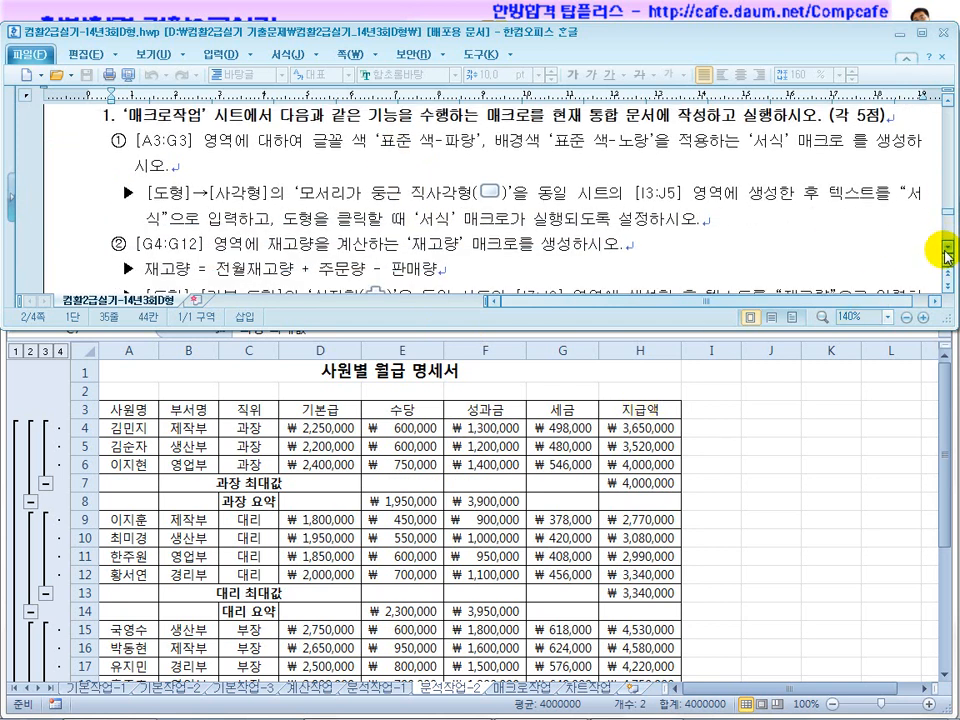
left_click(947, 252)
left_click(564, 479)
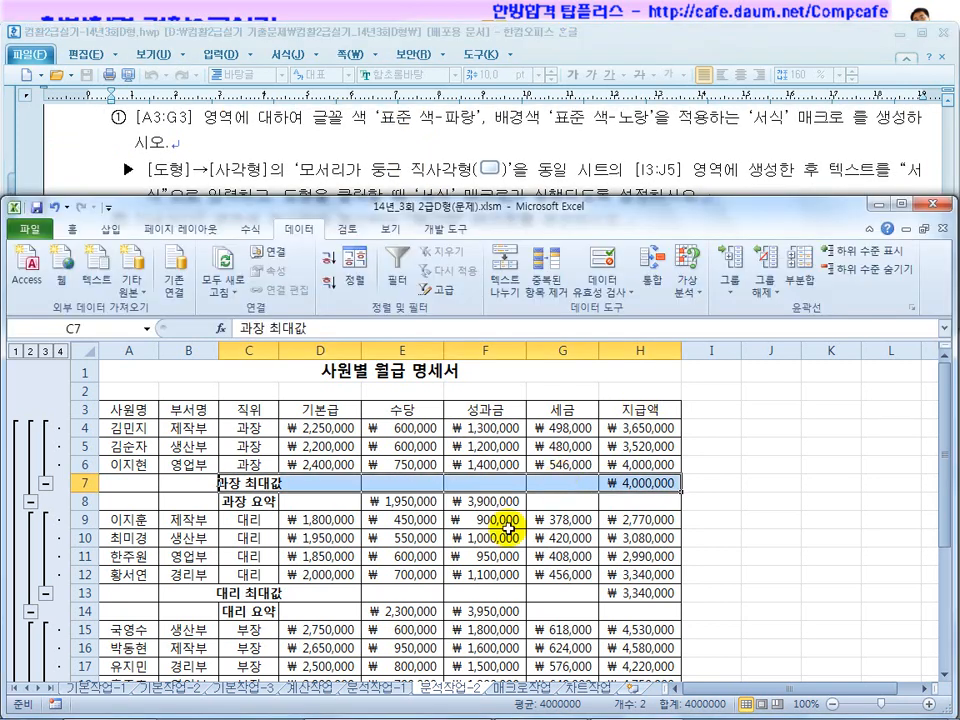
left_click(525, 690)
left_click(537, 463)
left_click(288, 648)
left_click(506, 484)
left_click(521, 481)
left_click(298, 606)
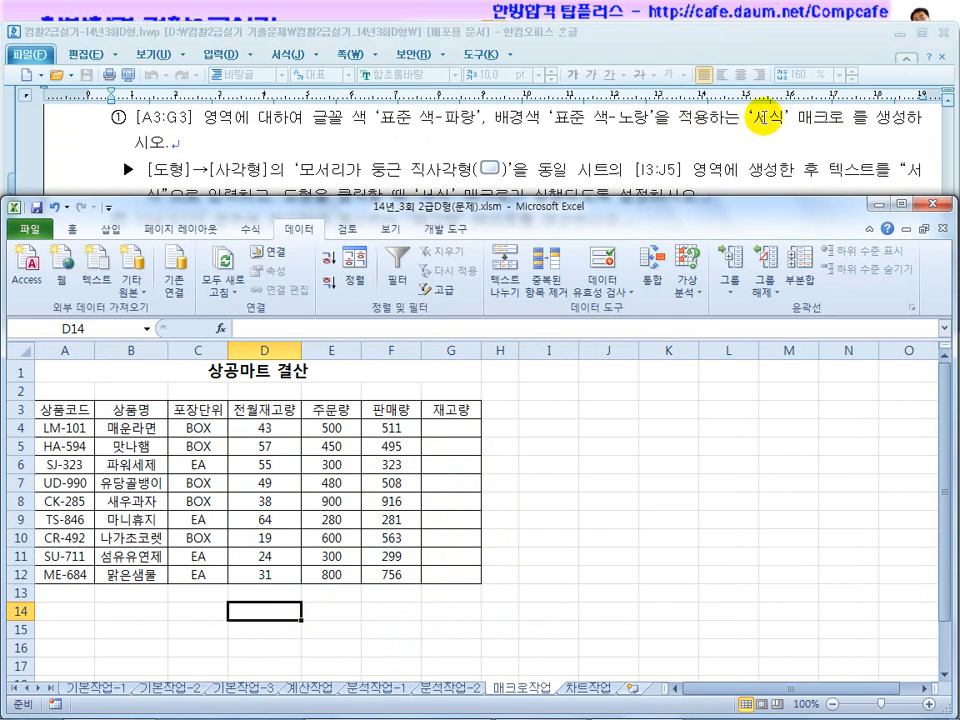
Step: Start recording a macro named 서식, stored in the current workbook (현재 통합 문서)
left_click(440, 228)
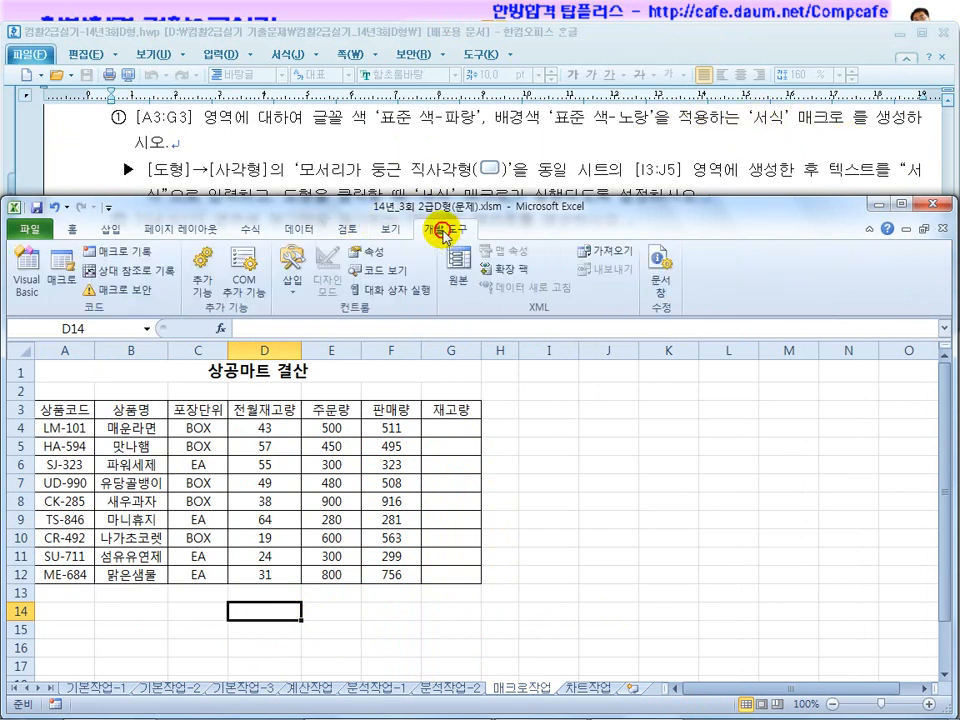
left_click(122, 262)
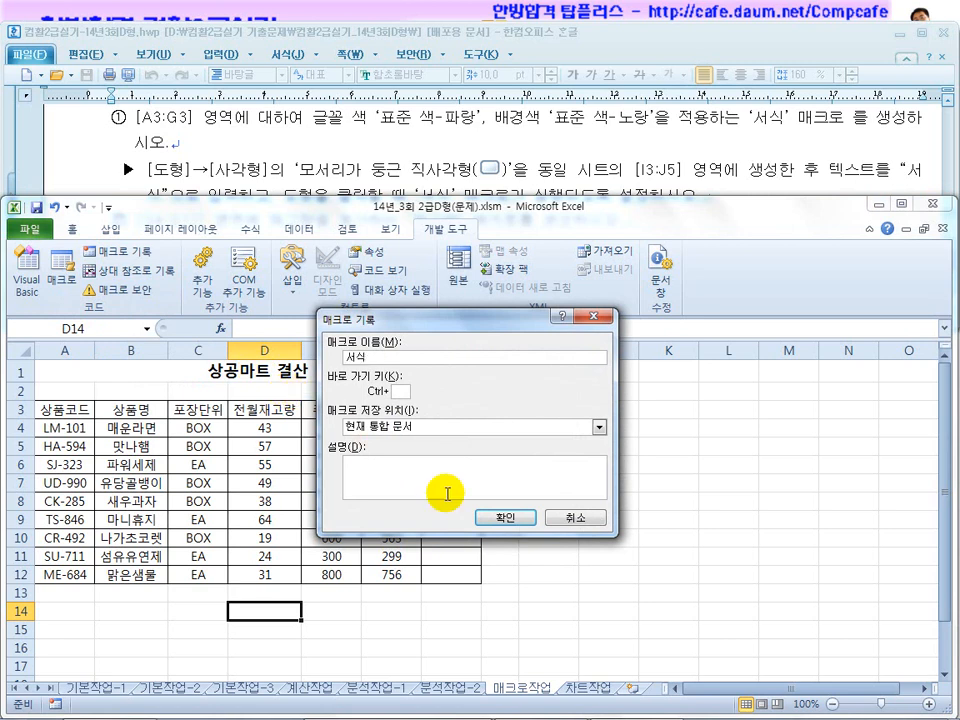
left_click(499, 516)
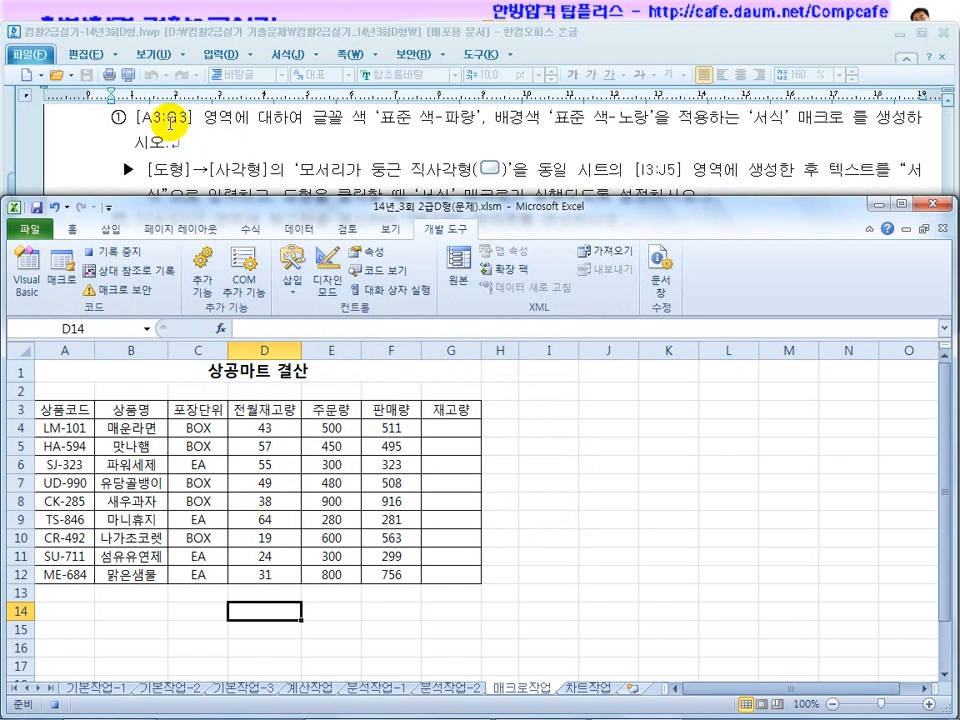
Step: Format the header cells A3:G3 with the standard blue font color and the standard yellow fill
left_click_drag(79, 403, 452, 410)
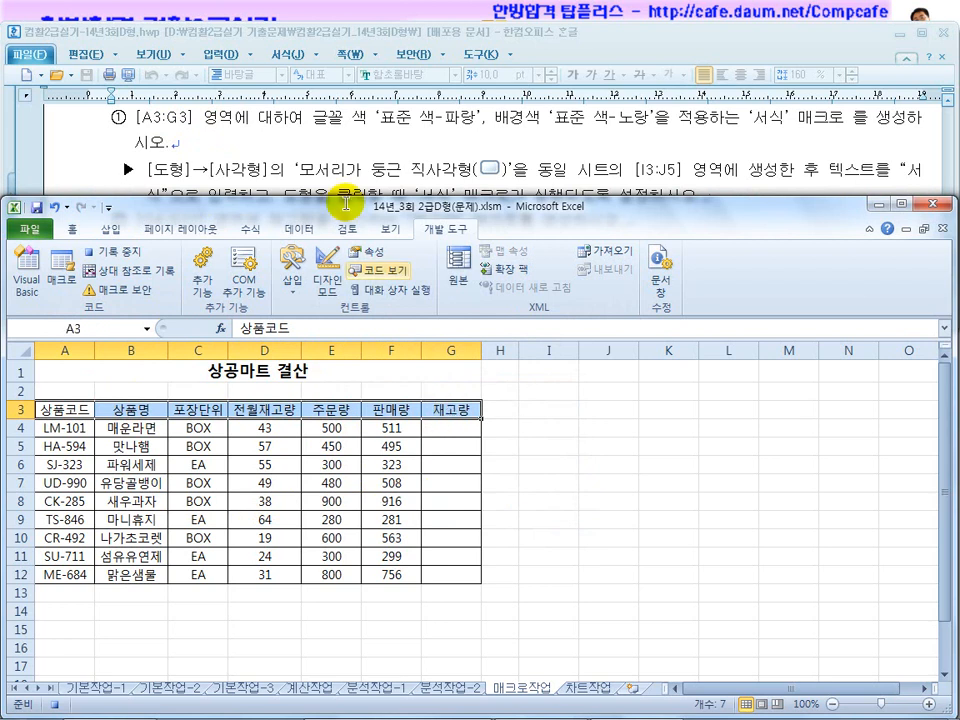
left_click(72, 228)
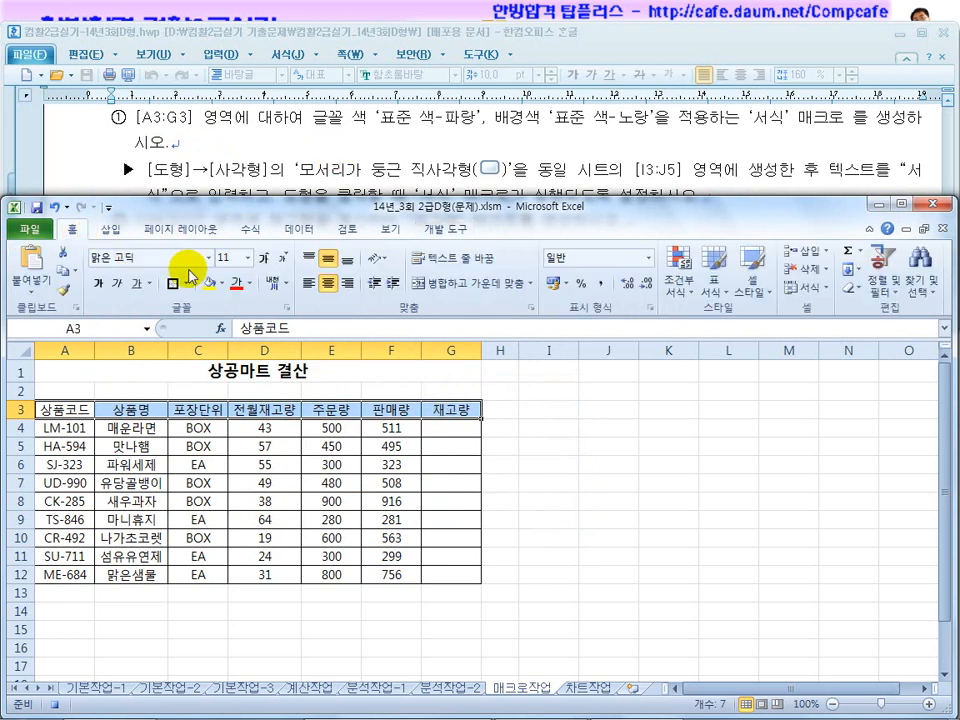
left_click(248, 283)
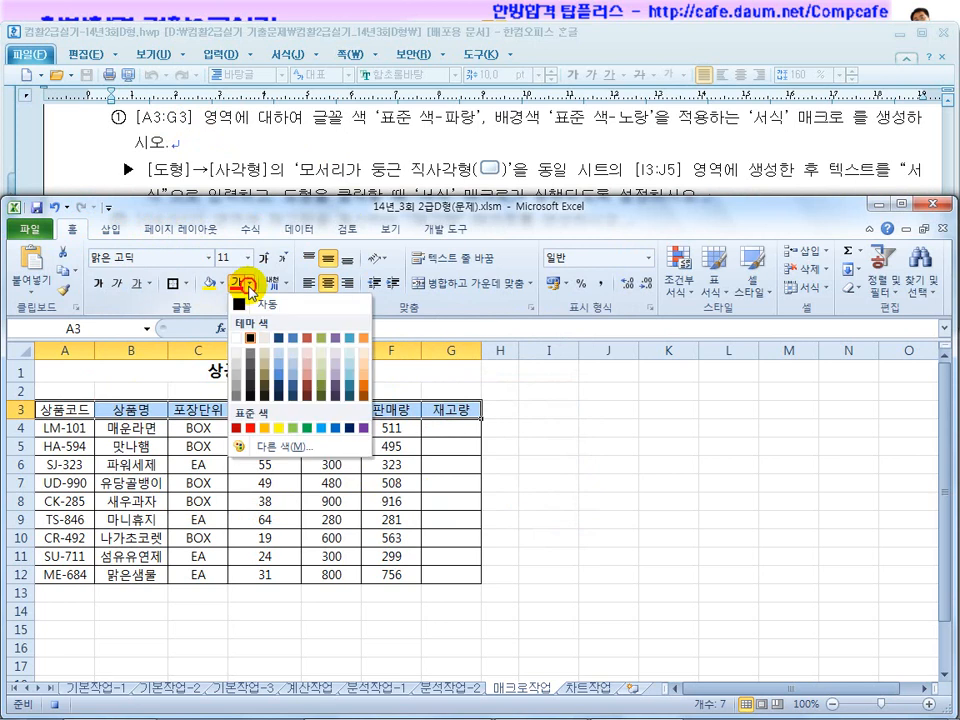
left_click(338, 430)
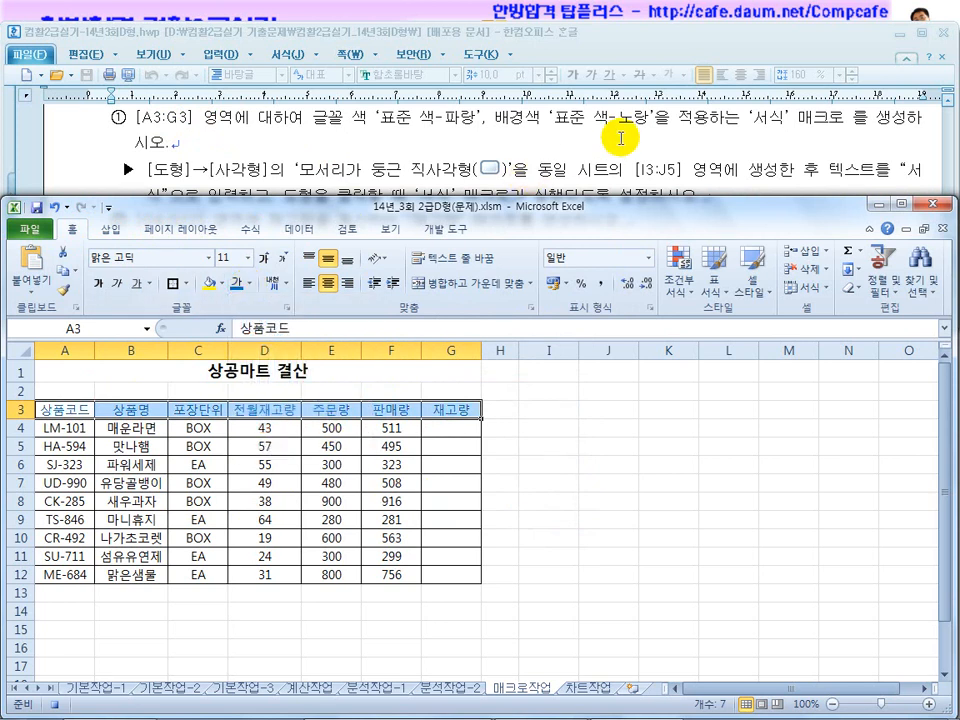
scroll(222, 300, "up", 1)
left_click(221, 288)
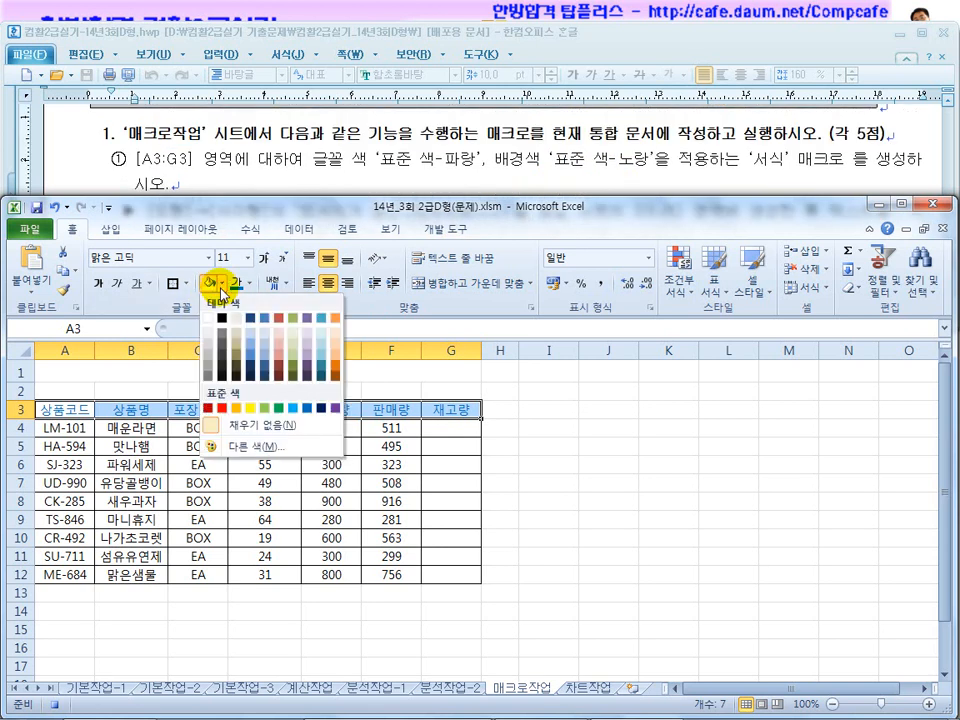
left_click(252, 409)
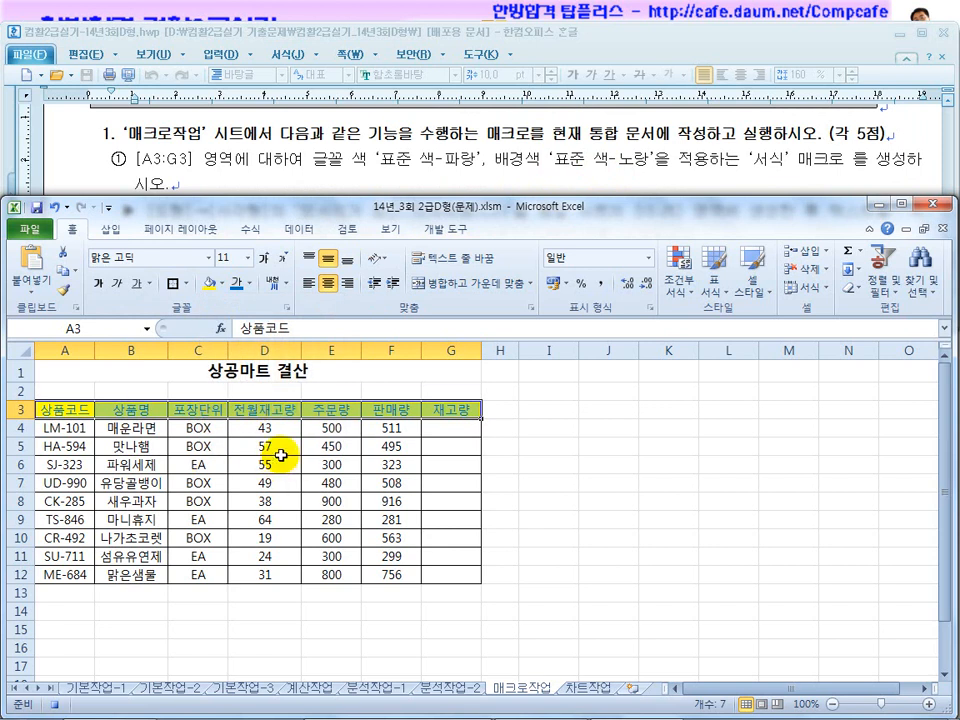
Step: Stop recording the 서식 macro and read the 재고량 macro instructions in the exam document
left_click(522, 462)
left_click(447, 228)
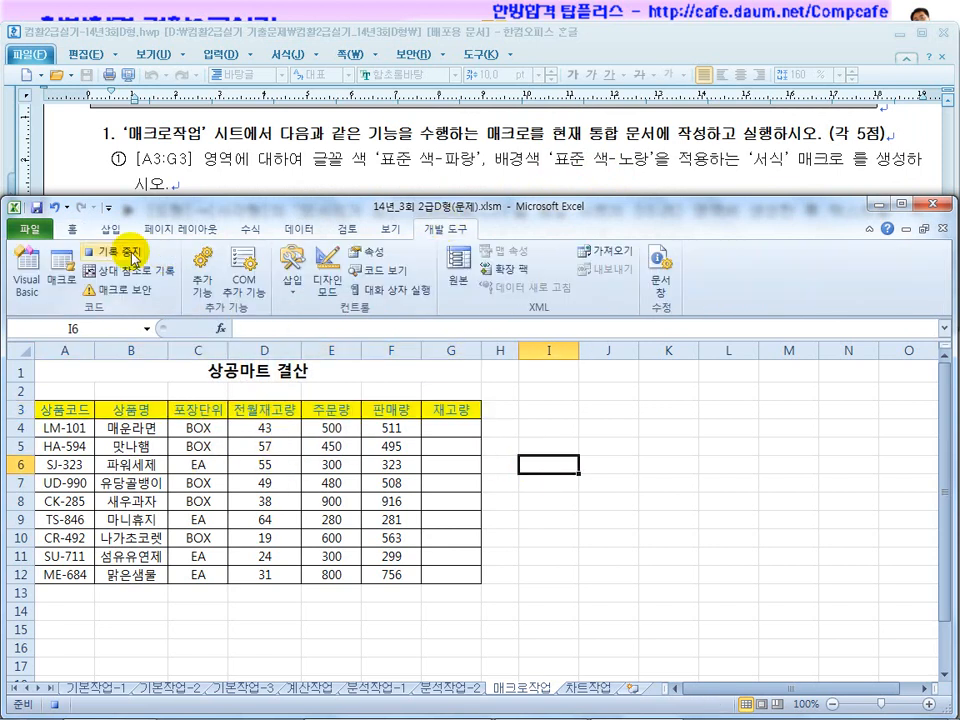
left_click(243, 176)
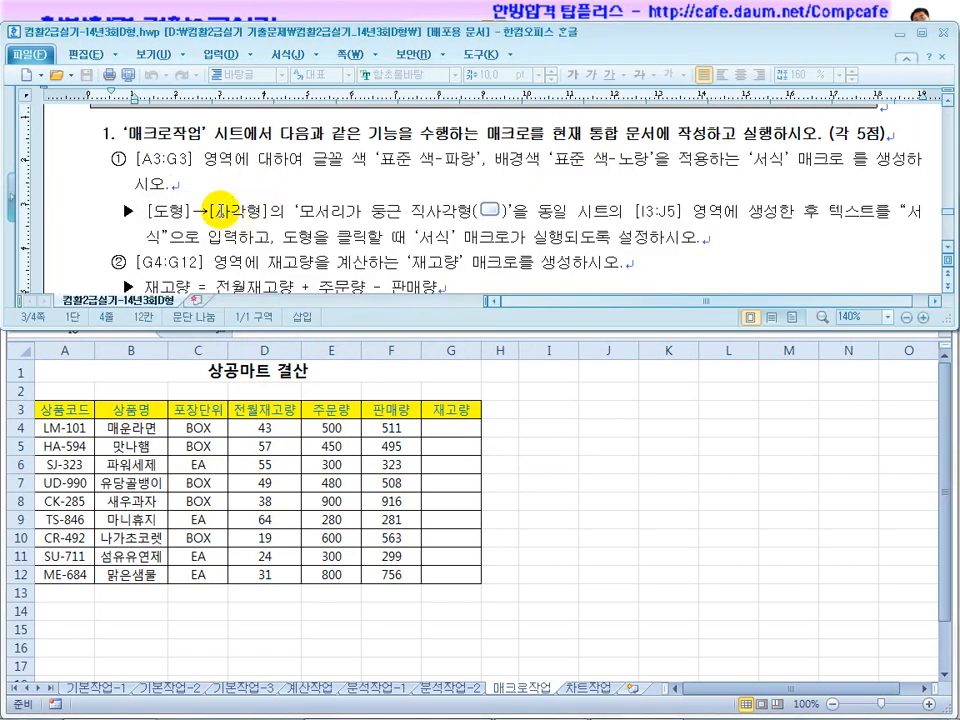
scroll(180, 193, "down", 1)
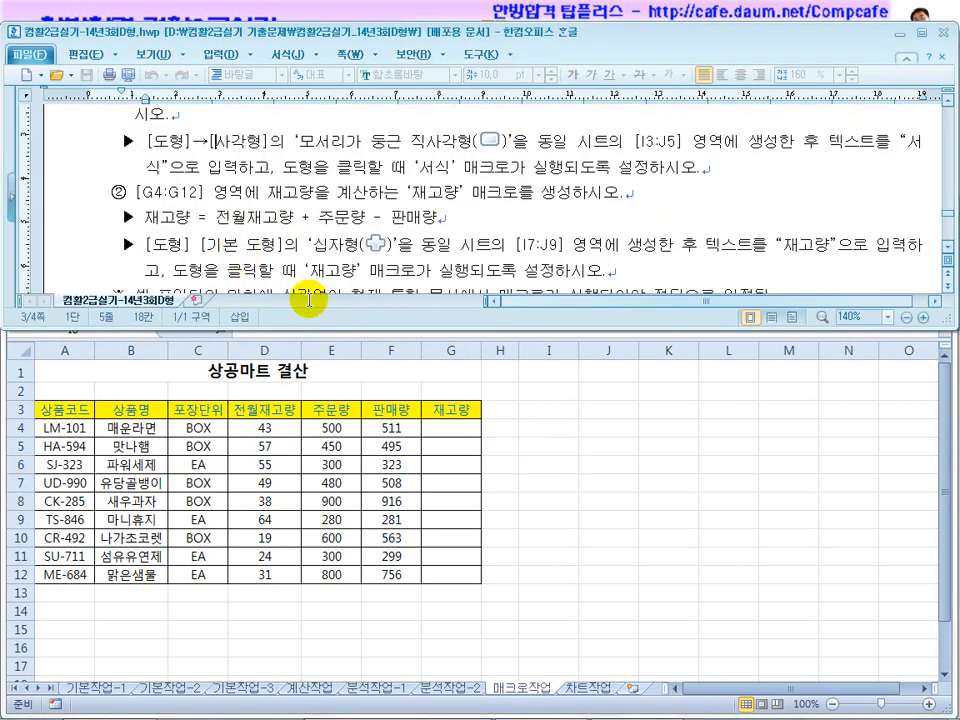
scroll(331, 243, "down", 1)
left_click(561, 505)
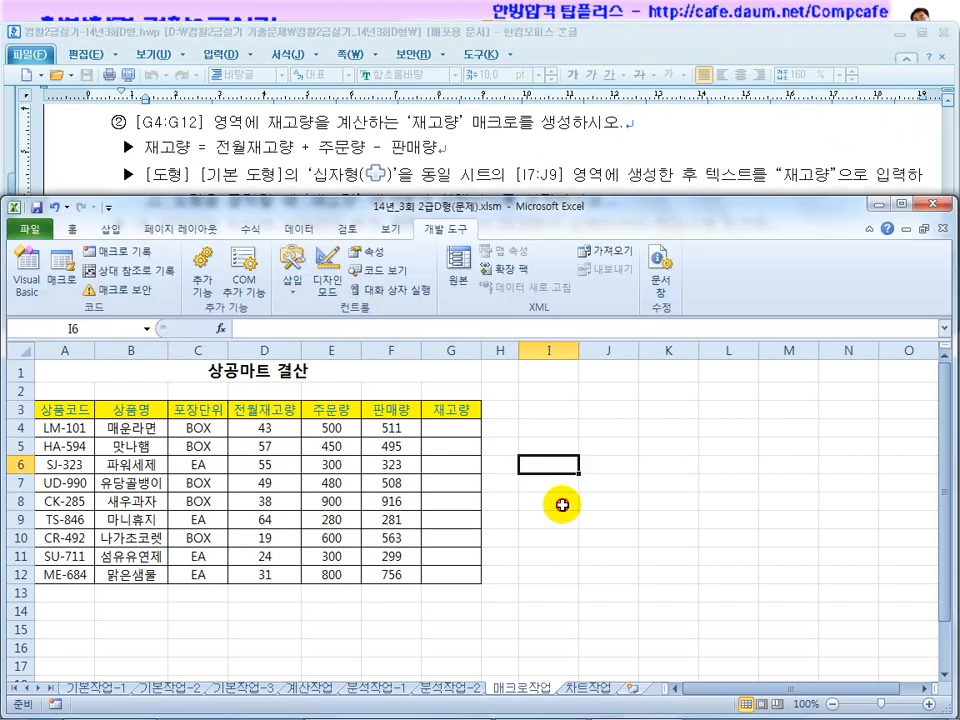
Step: Record a macro named 재고량 in the current workbook that enters =D4+E4-F4 in G4 and fills it down through G12
left_click(110, 253)
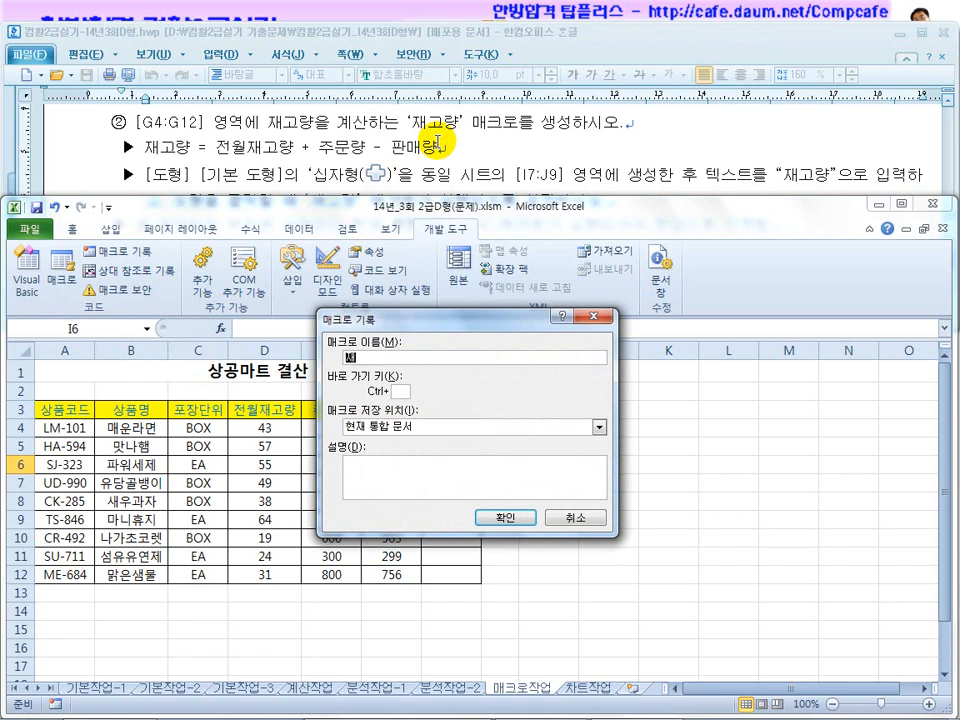
left_click(504, 515)
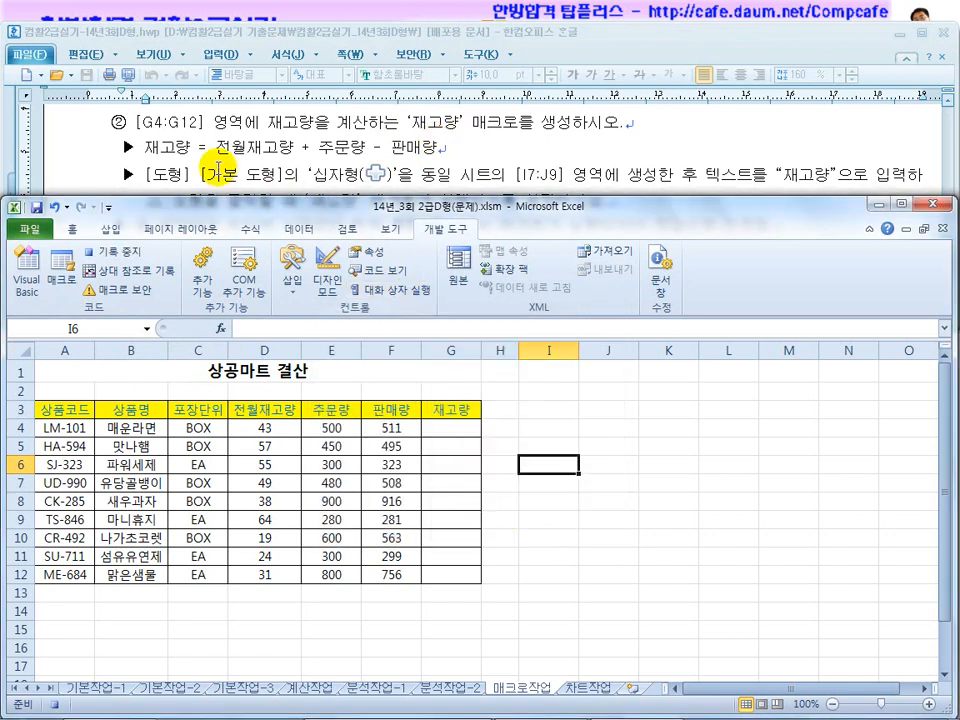
left_click(441, 427)
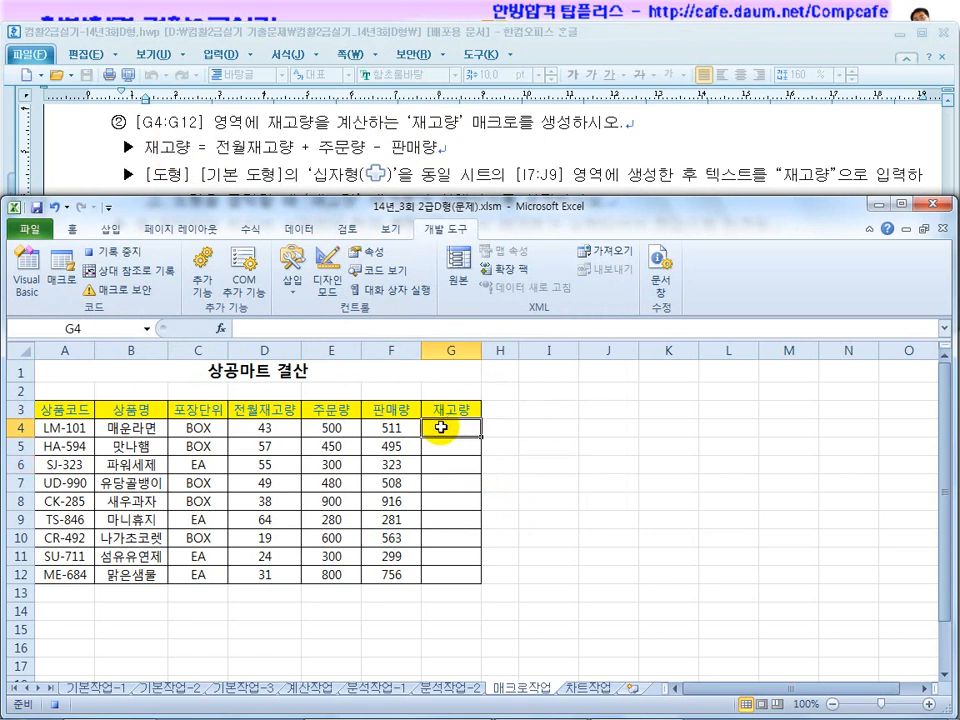
type("=")
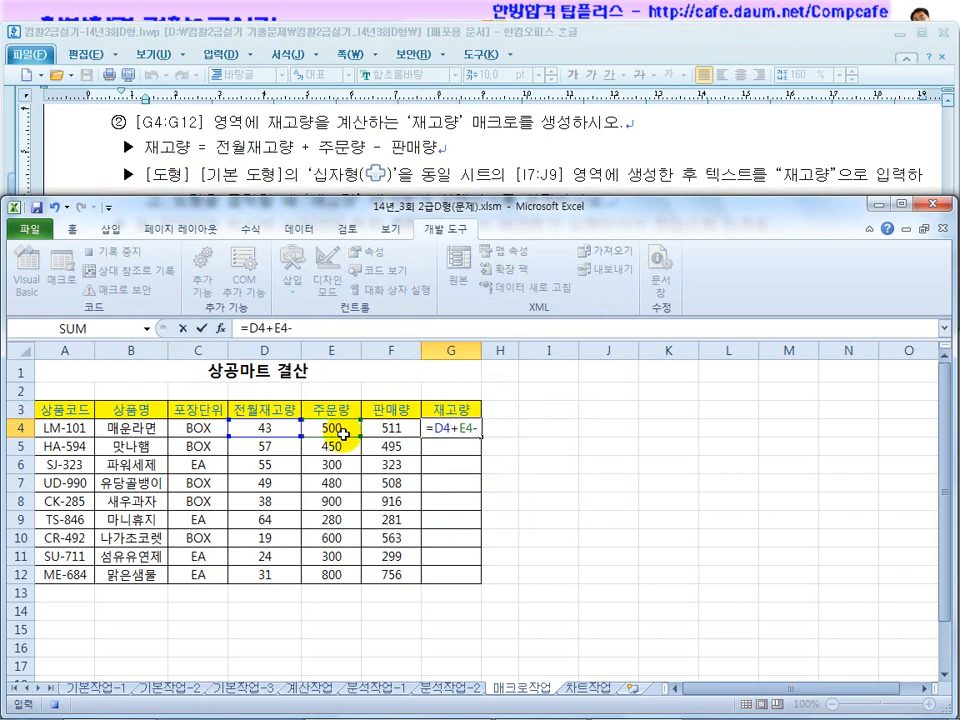
key("Return")
left_click(478, 430)
left_click_drag(481, 437, 481, 583)
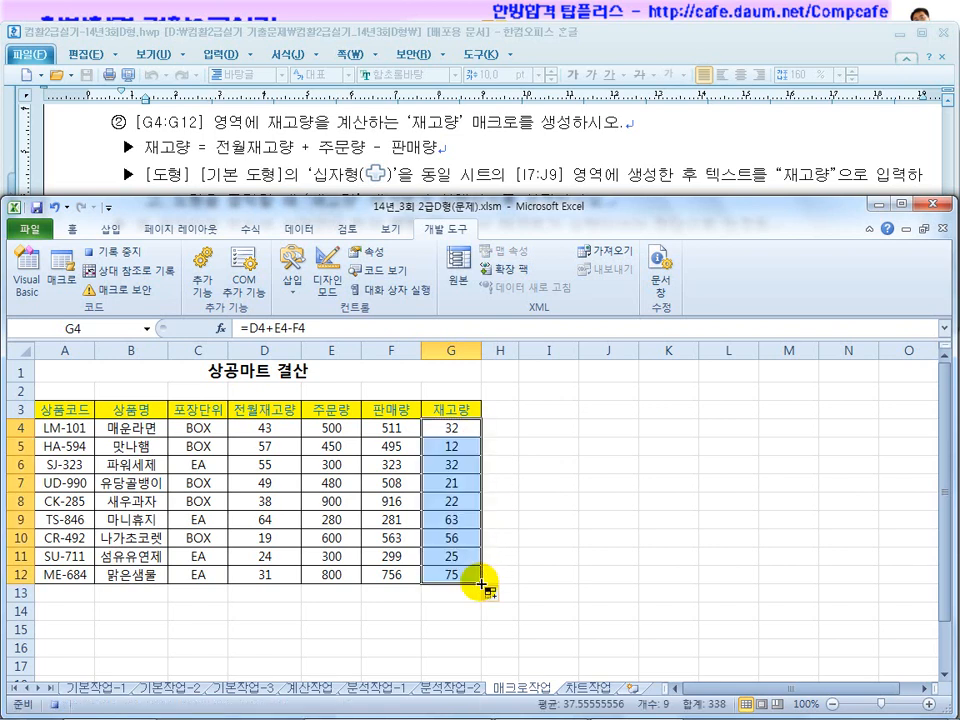
left_click(508, 463)
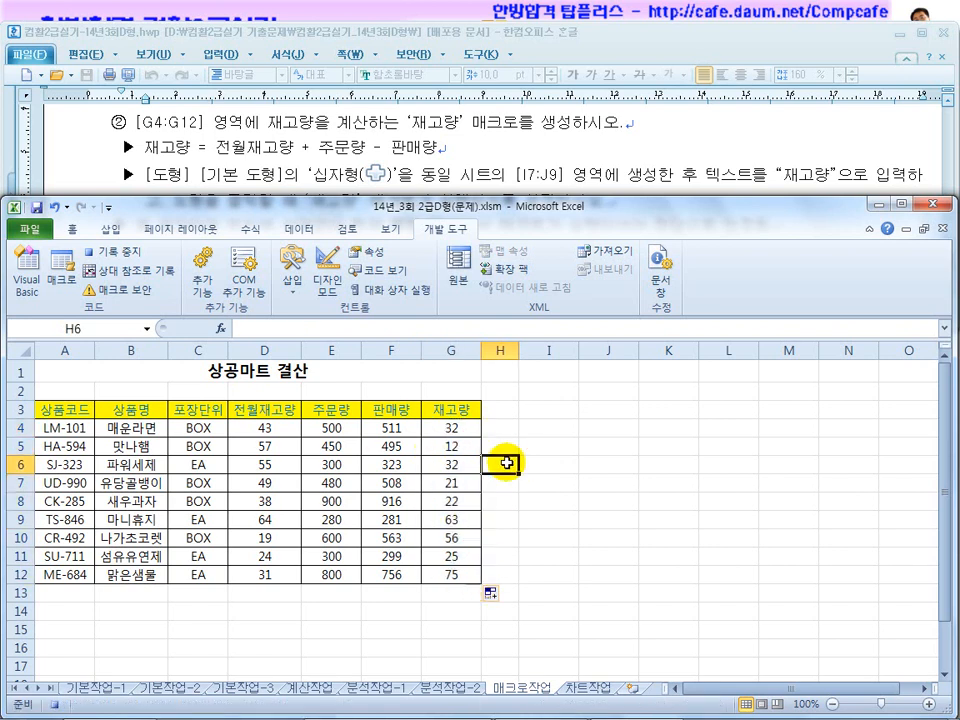
left_click(127, 254)
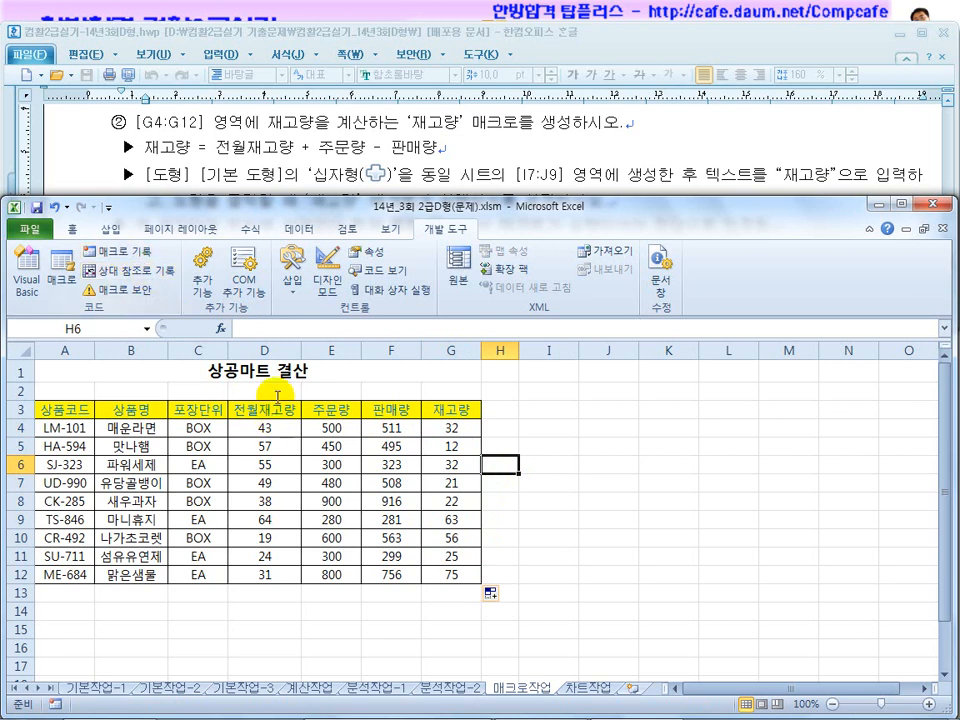
Step: Following the exam document, insert a rounded rectangle (모서리가 둥근 직사각형) covering I3:J5 and label it 서식
left_click(407, 158)
scroll(407, 158, "up", 2)
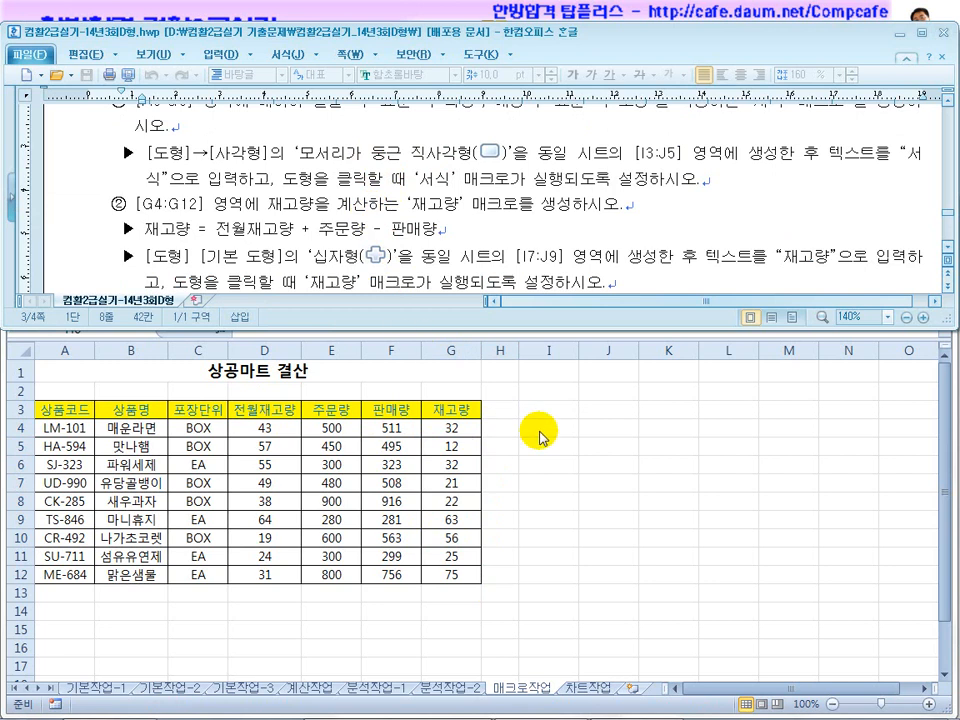
left_click(500, 462)
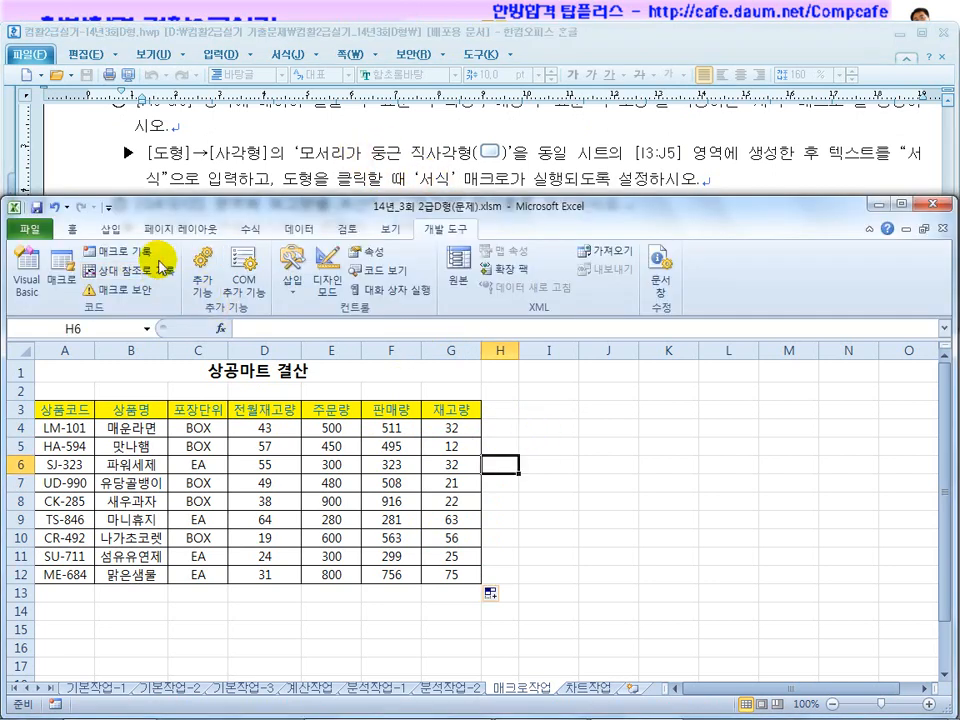
left_click(110, 228)
left_click(186, 251)
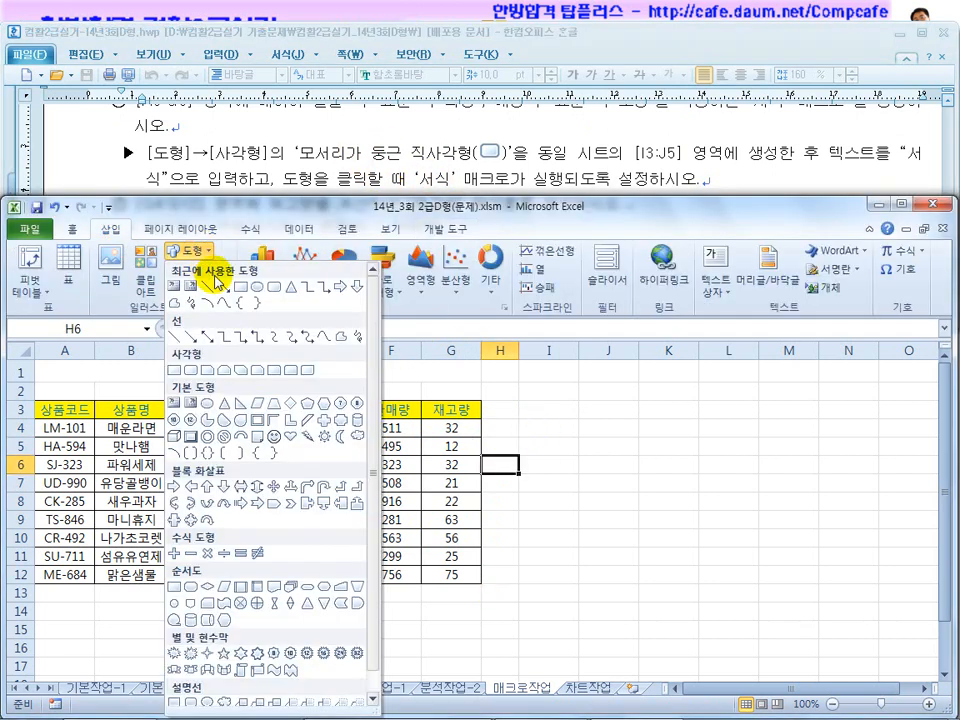
left_click(190, 373)
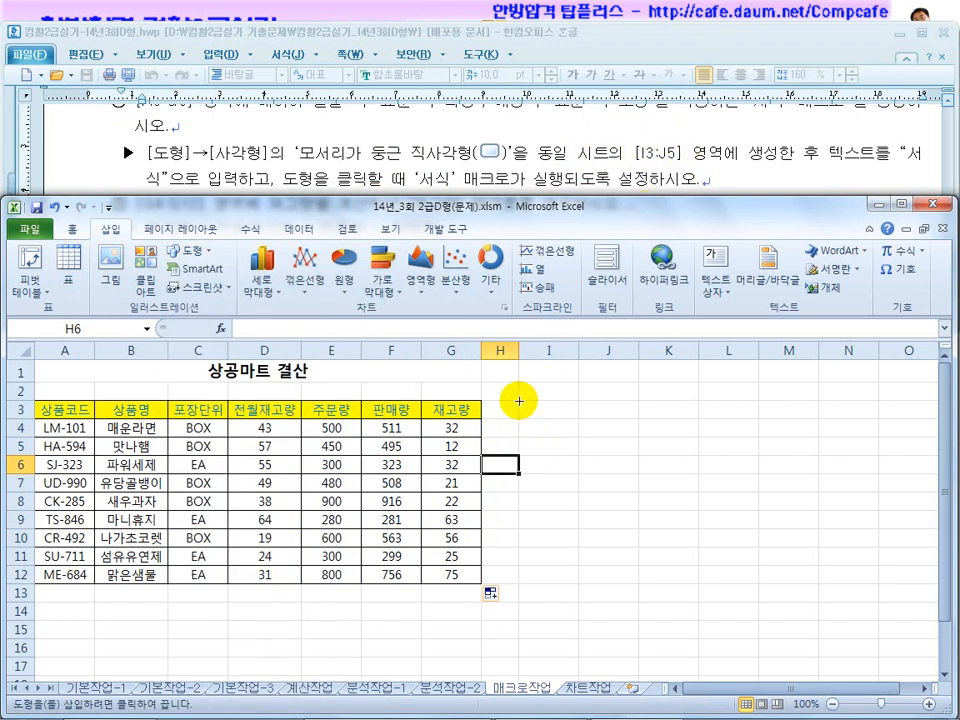
mouse_move(519, 403)
left_mouse_down()
mouse_move(629, 443)
mouse_move(629, 457)
left_mouse_up()
left_click_drag(19, 410, 20, 448)
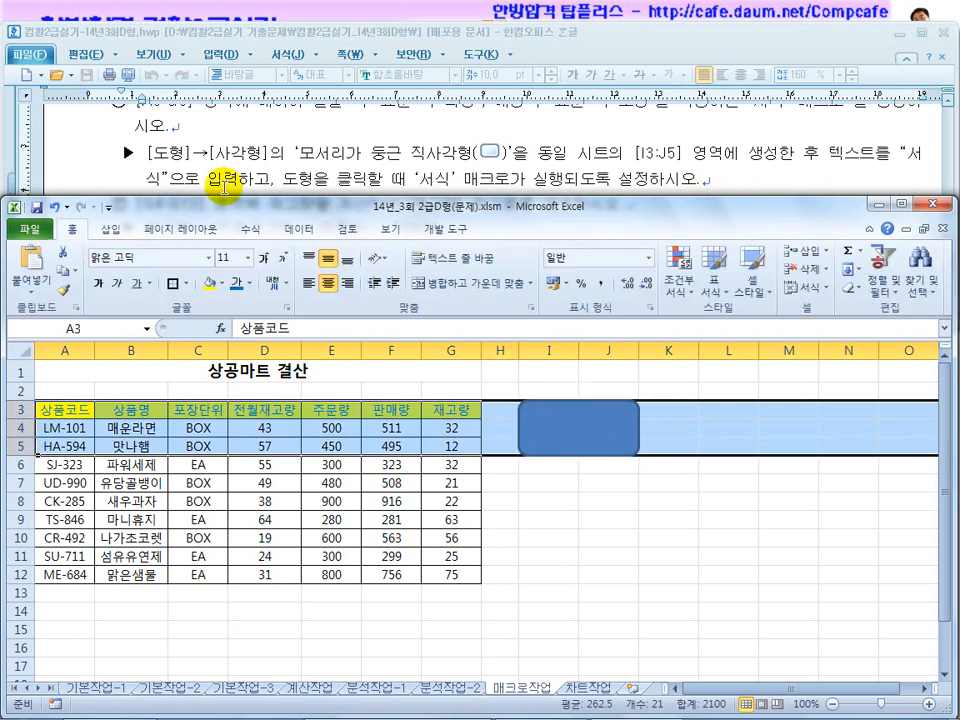
left_click(541, 427)
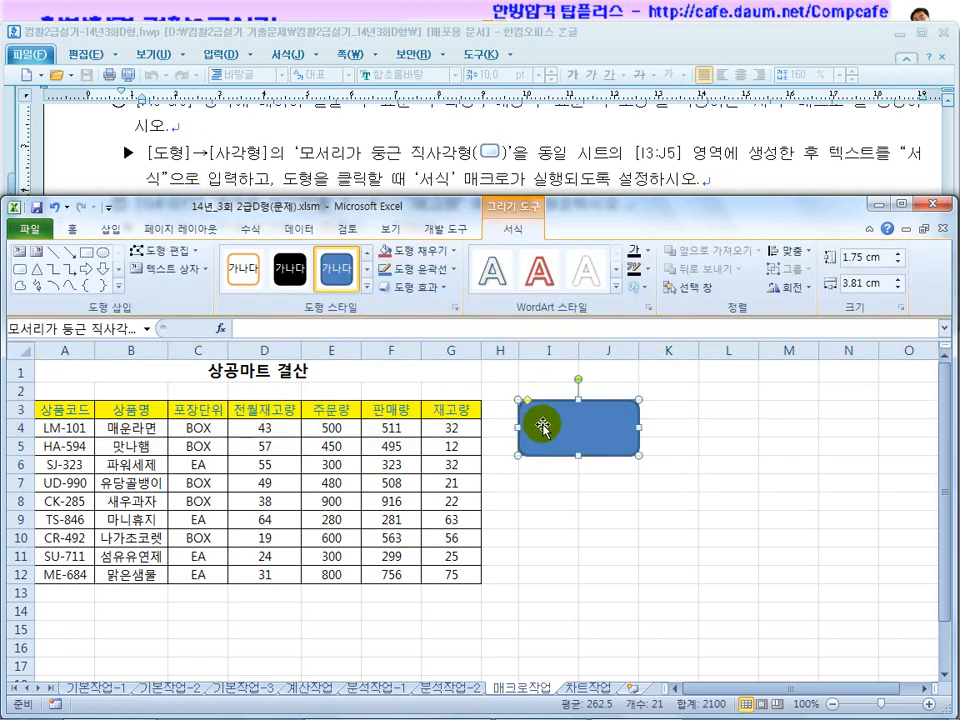
left_click(718, 430)
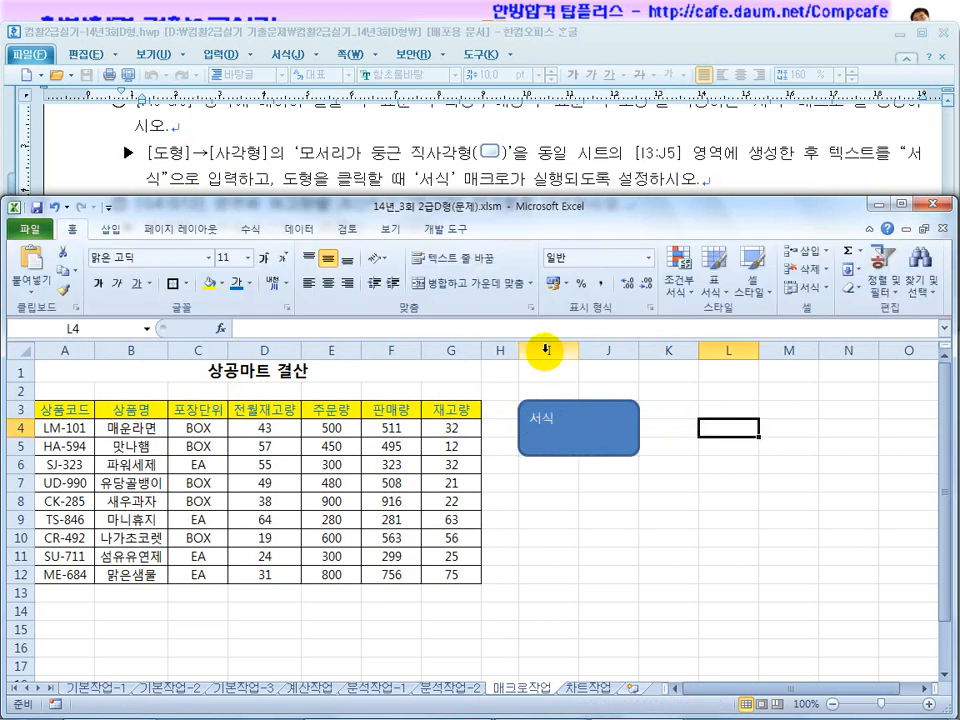
Step: Following the exam document, insert a cross shape (십자형) covering I7:J9 and label it 재고량
left_click(474, 184)
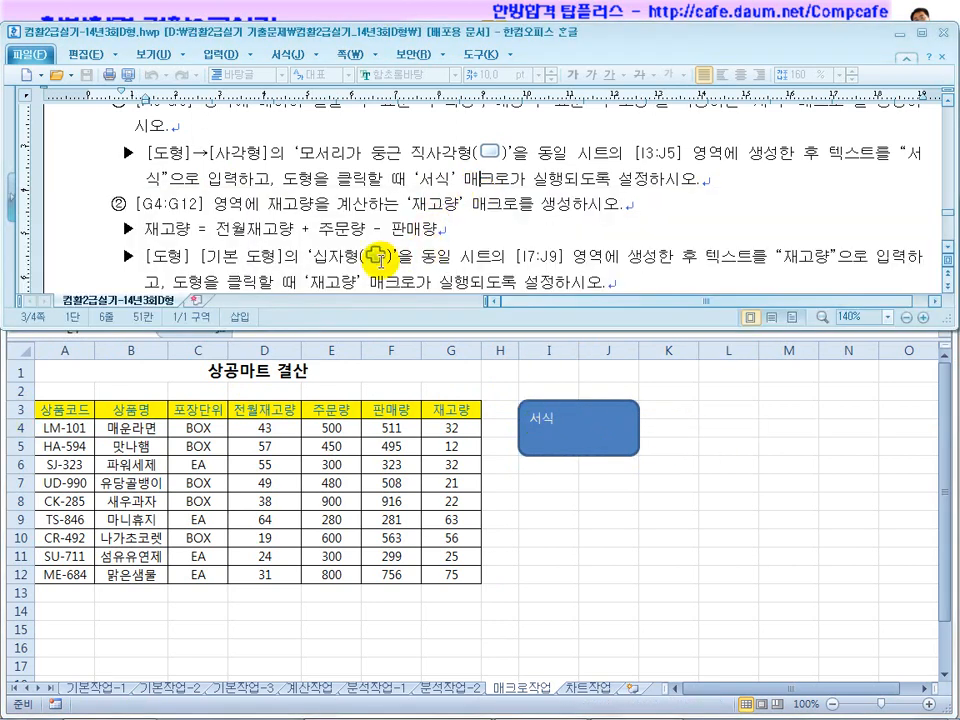
scroll(355, 208, "down", 1)
scroll(348, 218, "down", 1)
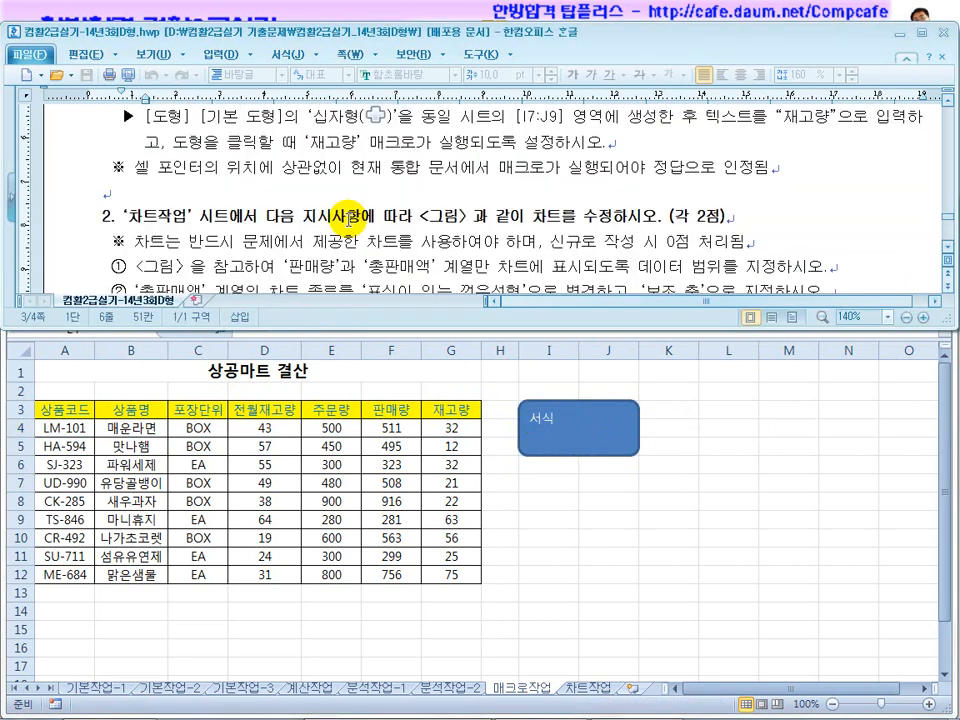
left_click(642, 515)
left_click(110, 229)
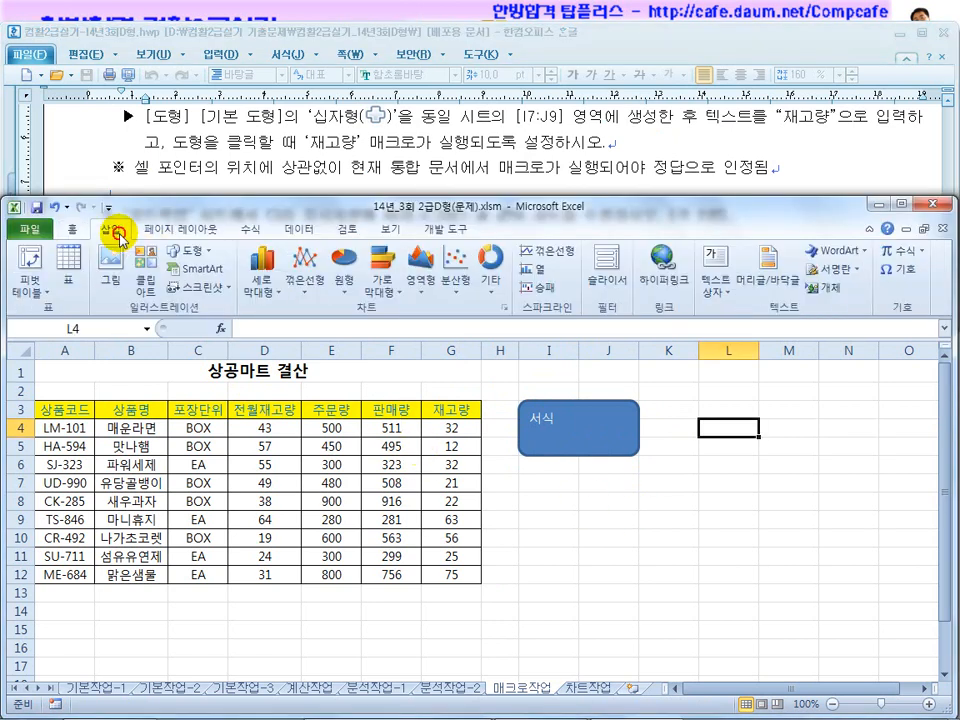
left_click(208, 254)
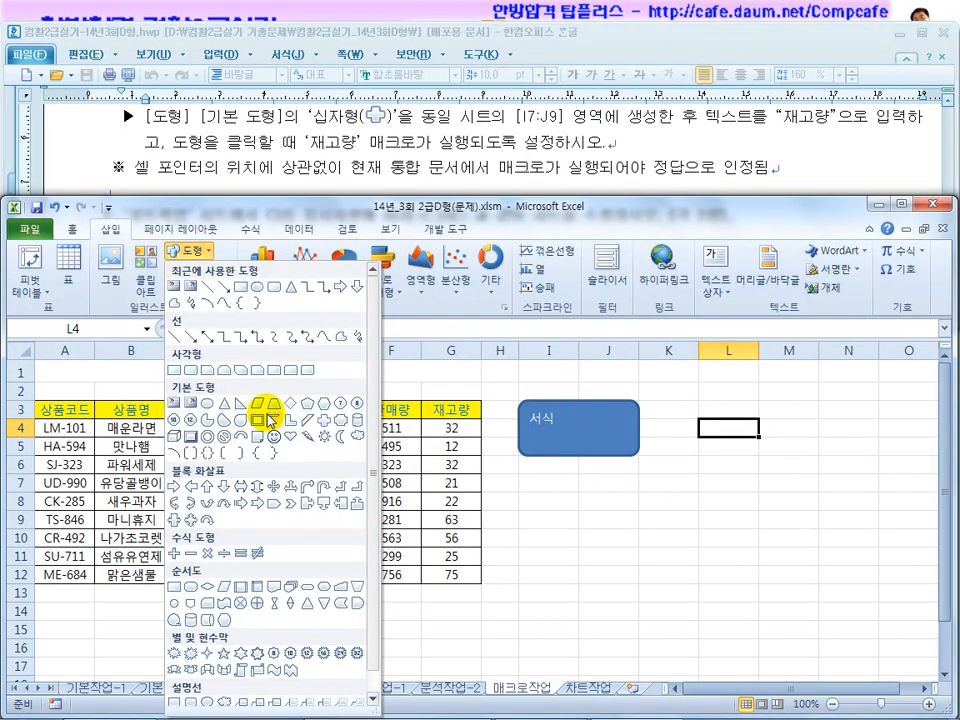
left_click(326, 424)
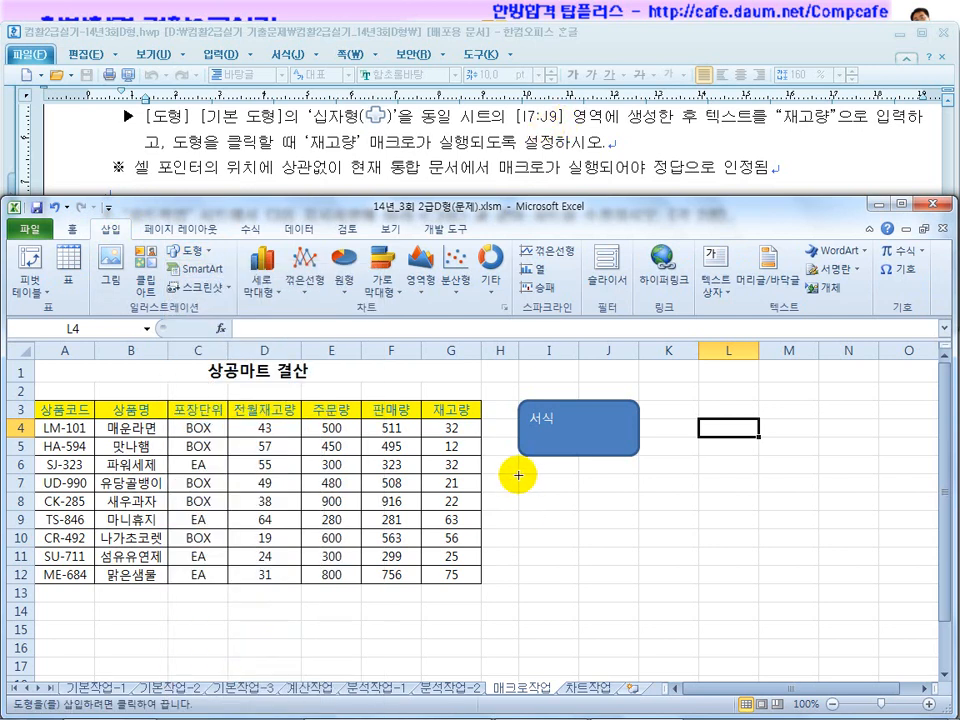
left_click_drag(518, 474, 633, 521)
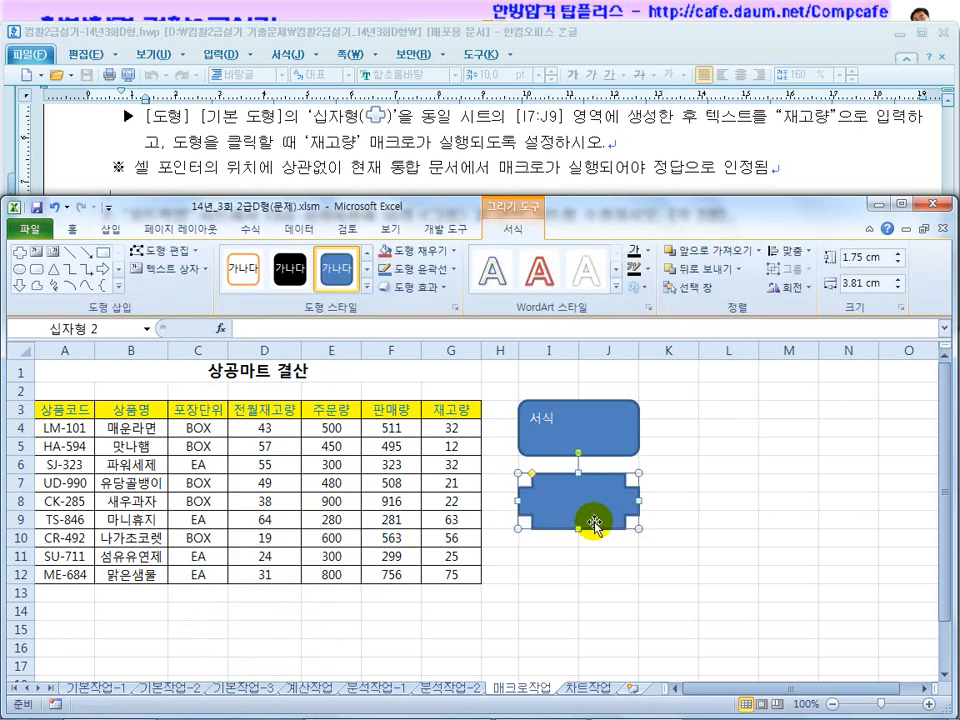
left_click_drag(22, 482, 22, 519)
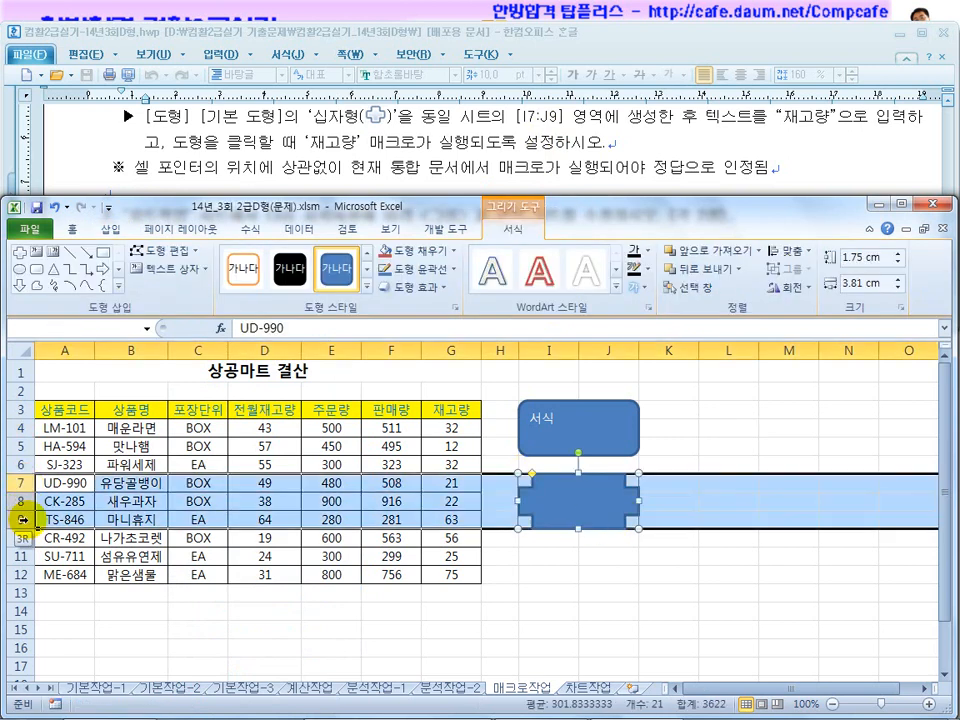
left_click(571, 511)
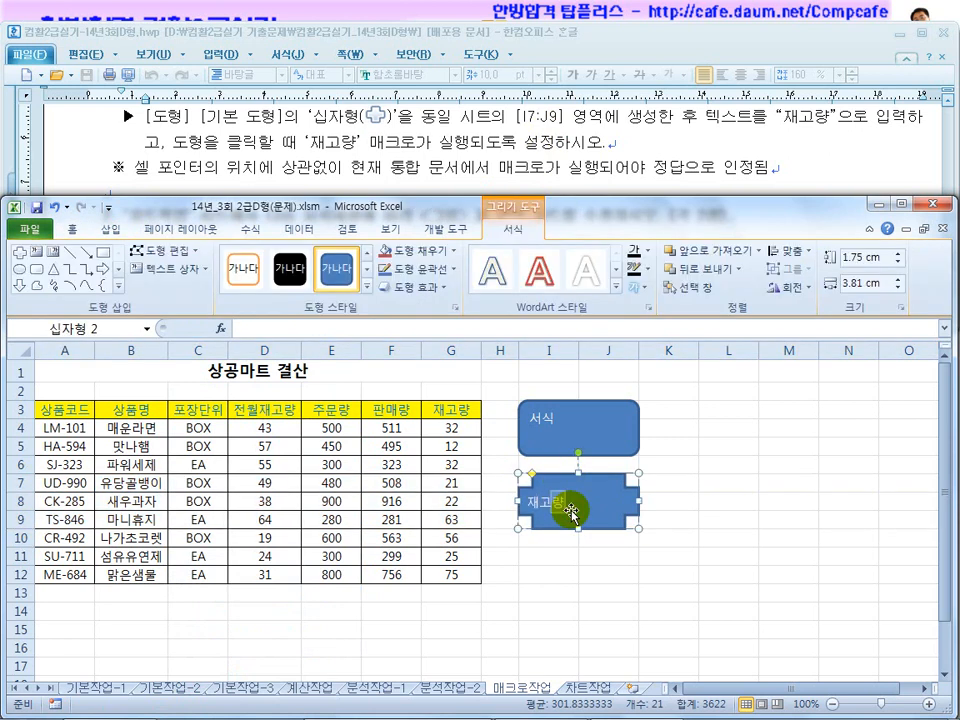
left_click(690, 499)
Step: Assign the 서식 macro to the rounded rectangle shape
right_click(579, 436)
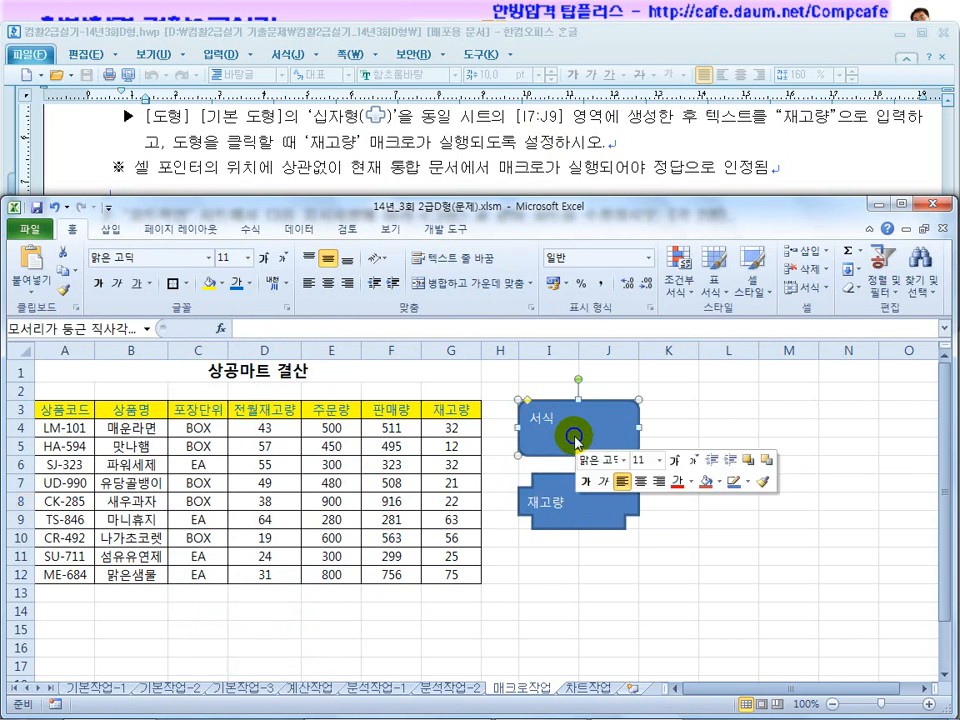
left_click(620, 365)
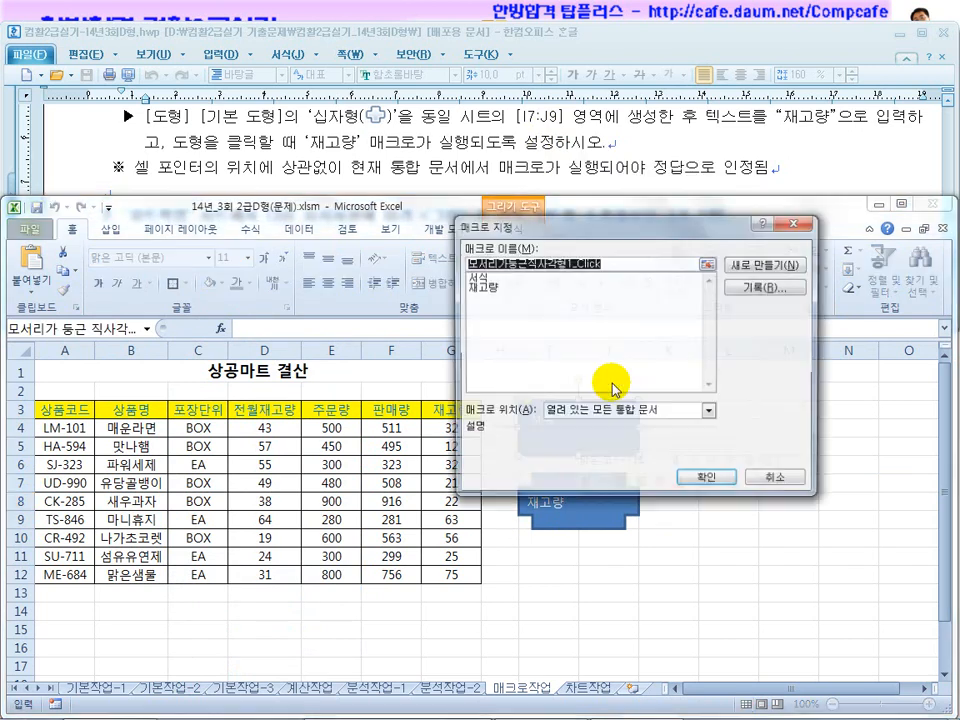
left_click(476, 277)
left_click(708, 480)
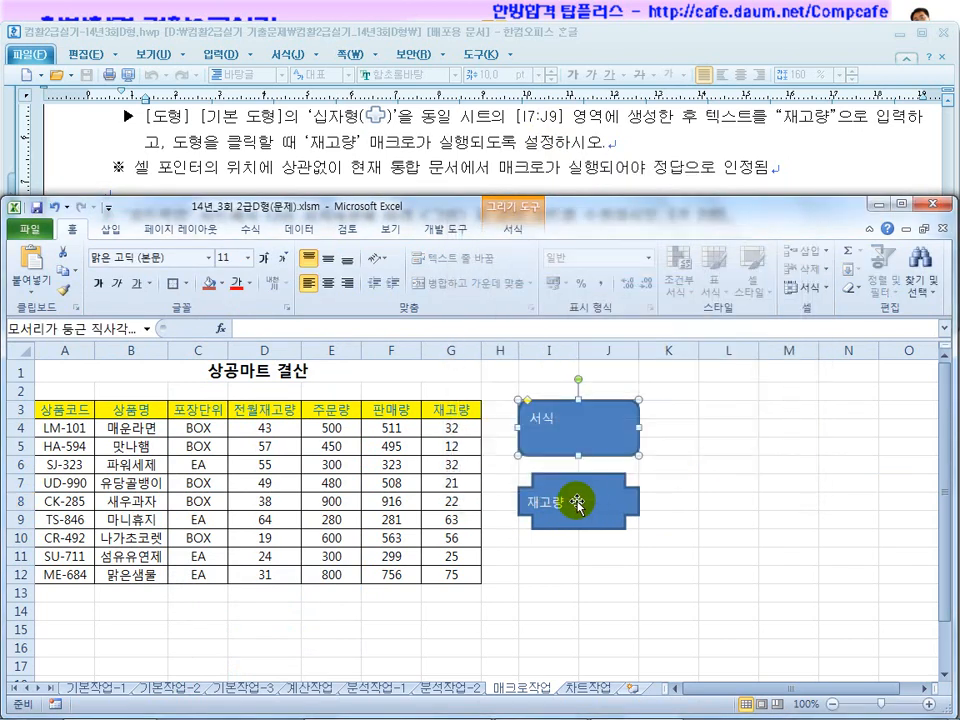
Step: Assign the 재고량 macro to the cross shape and deselect it
right_click(579, 506)
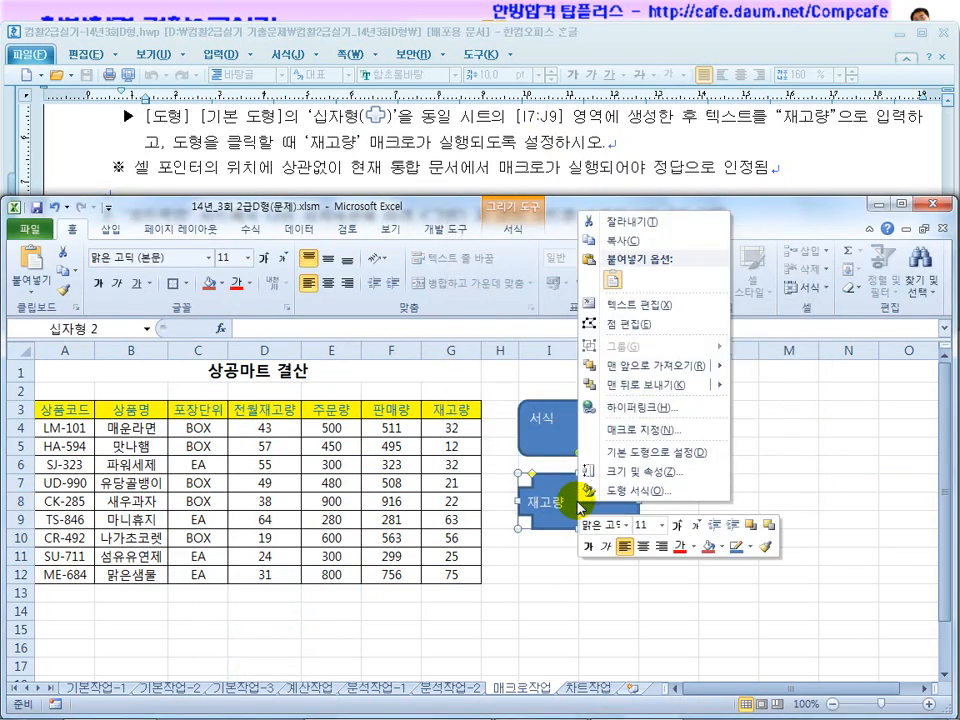
left_click(628, 430)
left_click(486, 348)
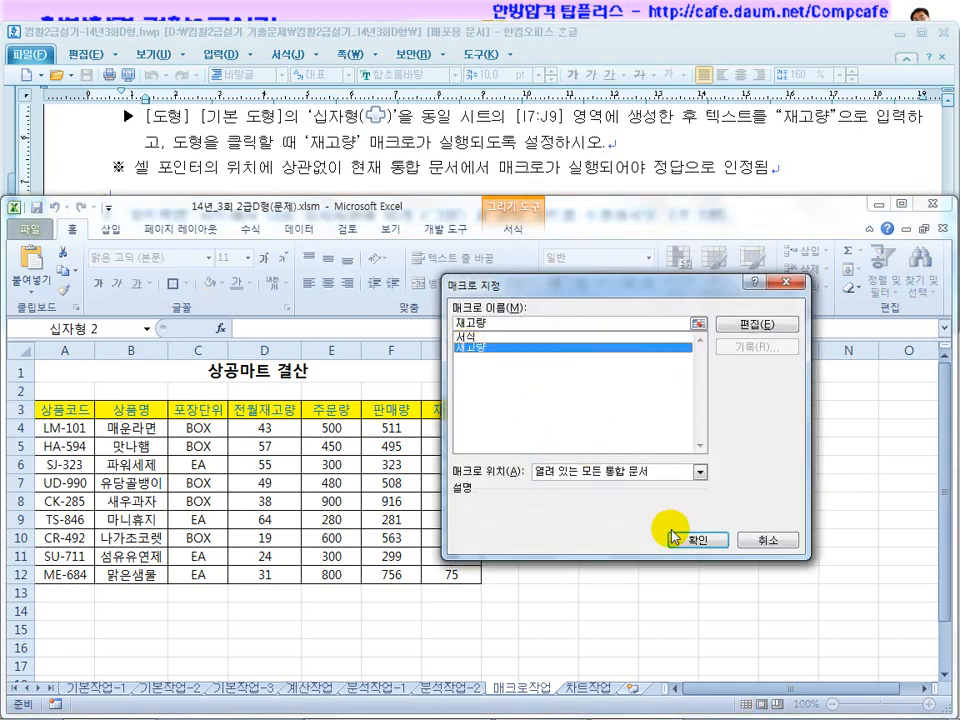
left_click(698, 545)
left_click(718, 553)
Step: Clear the stock values in G4:G12 and reset the header cells A3:G3 to no fill and automatic font color
left_click_drag(448, 425, 458, 575)
key("Delete")
left_click_drag(72, 411, 450, 409)
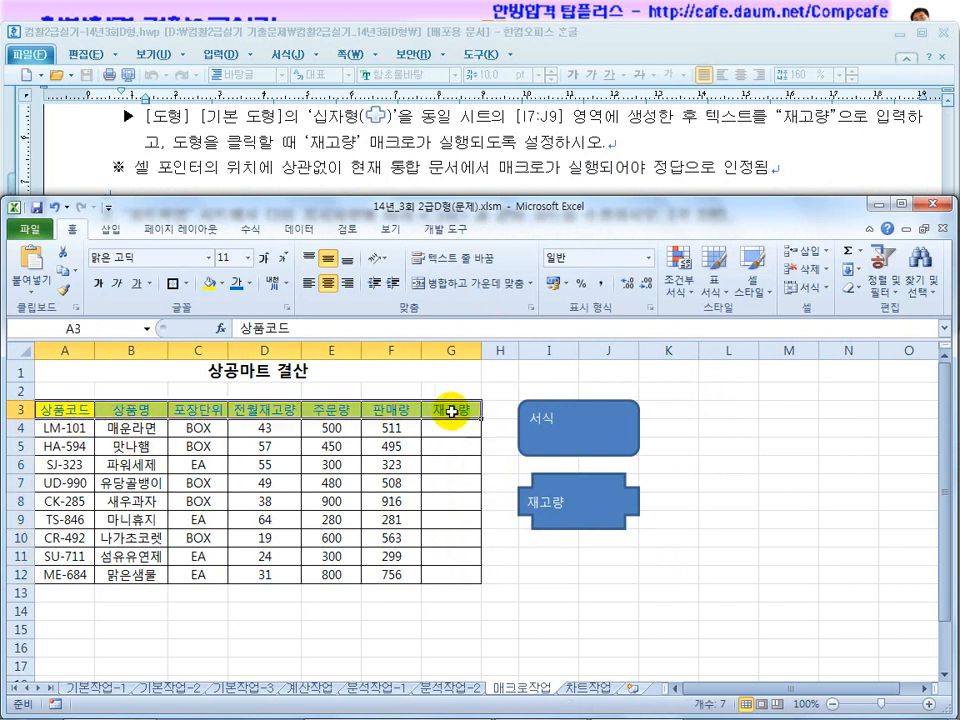
left_click(224, 285)
left_click(241, 424)
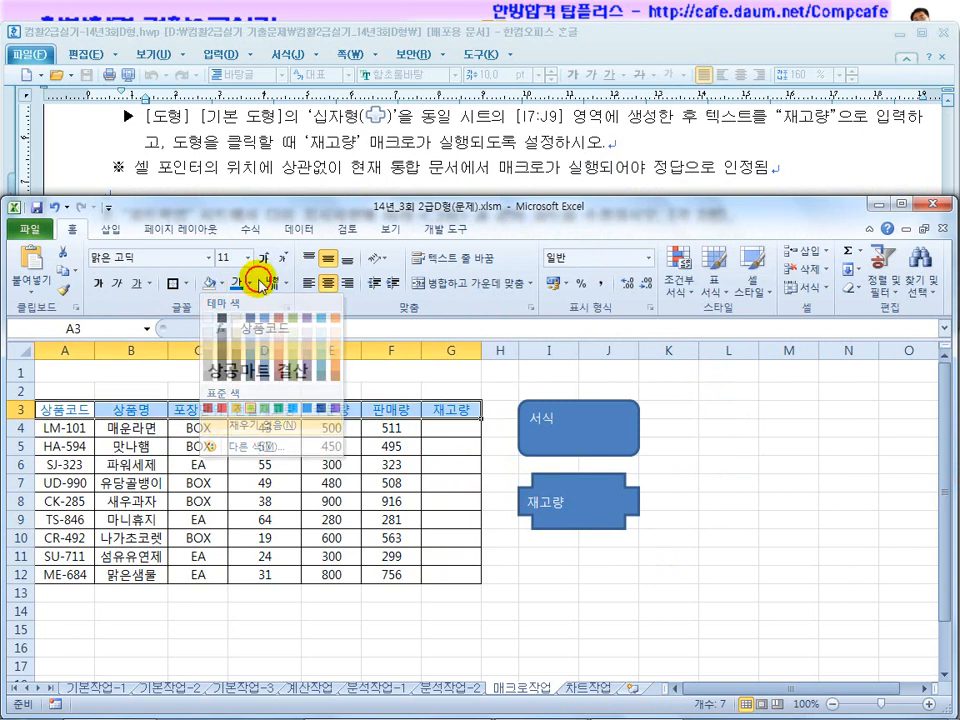
left_click(250, 288)
left_click(256, 303)
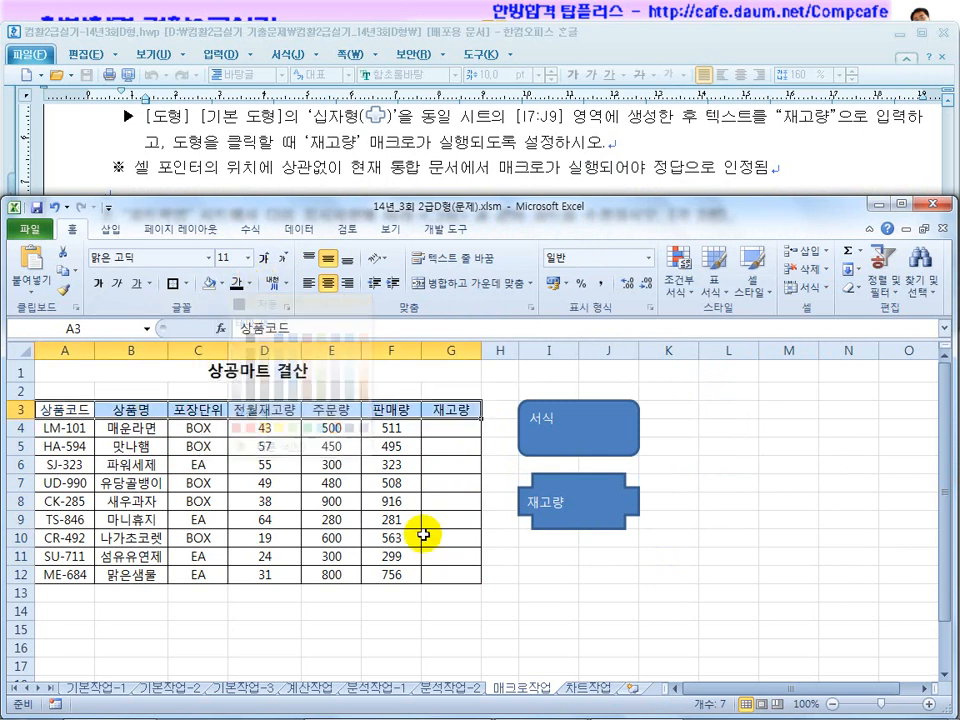
left_click(503, 590)
Step: Test the 서식 and 재고량 macros by running each from its assigned shape
left_click(548, 425)
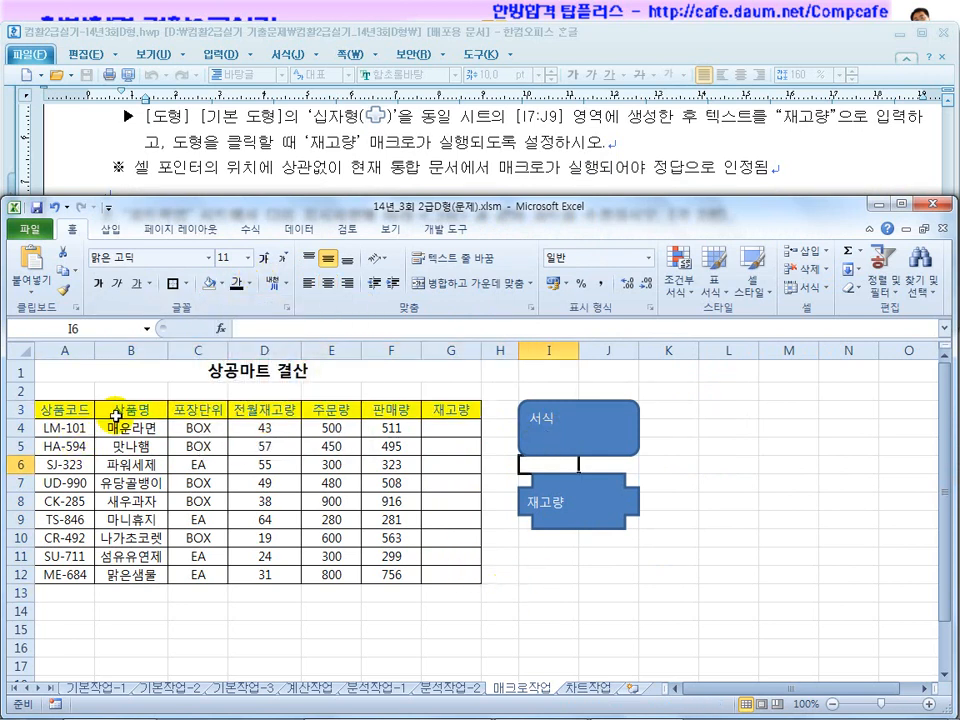
left_click(538, 500)
left_click(543, 572)
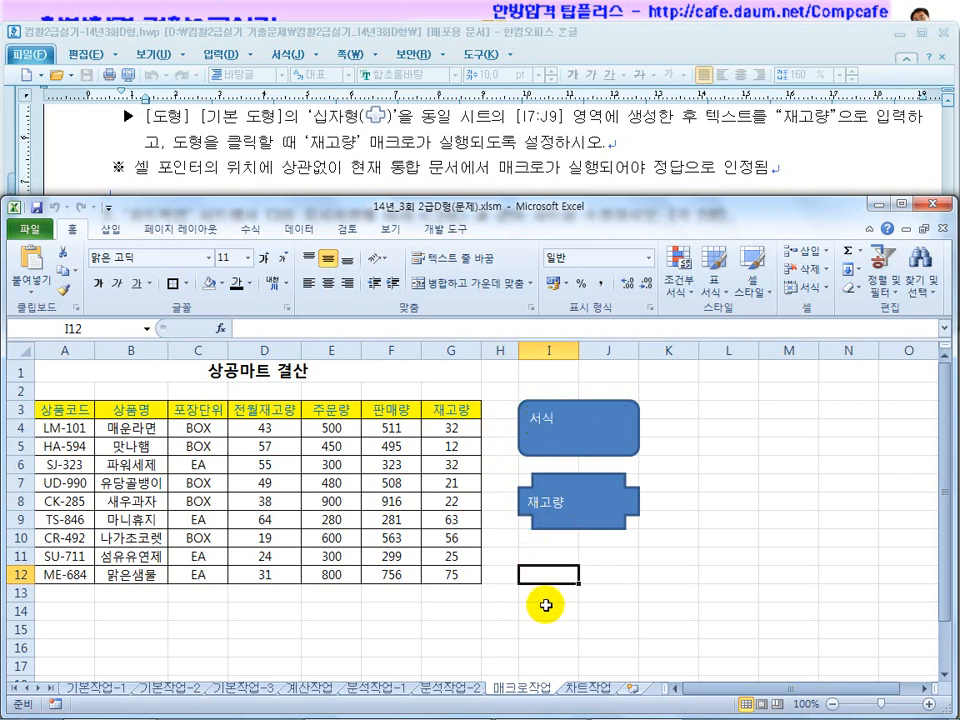
Step: Read the chart modification instructions in the exam document and open the 차트작업 sheet
left_click(343, 146)
scroll(428, 248, "down", 2)
scroll(428, 243, "up", 1)
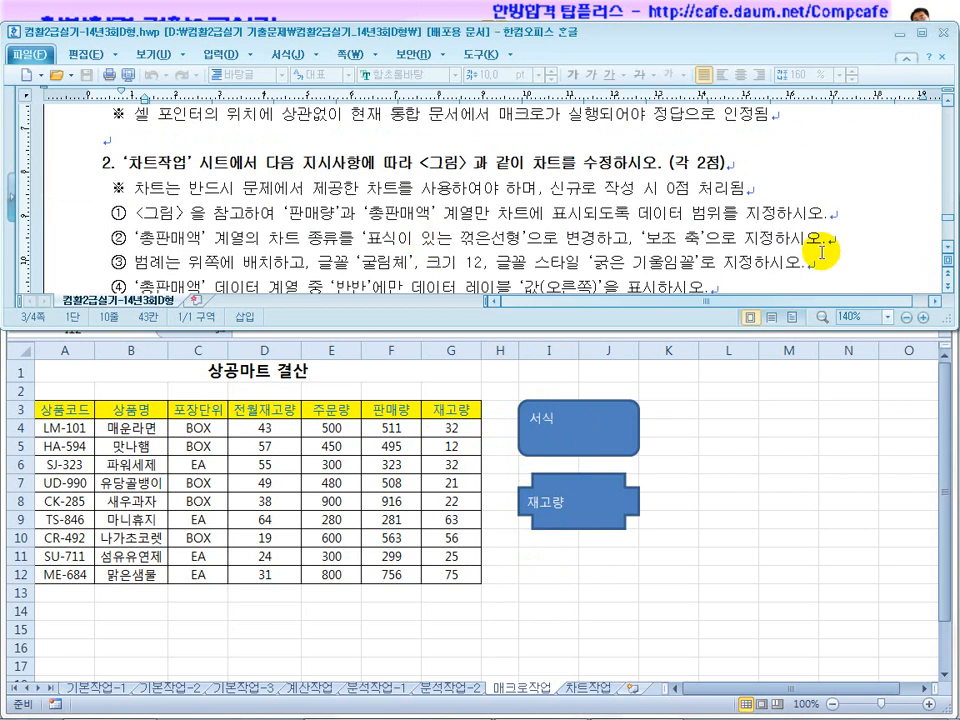
scroll(946, 250, "down", 1)
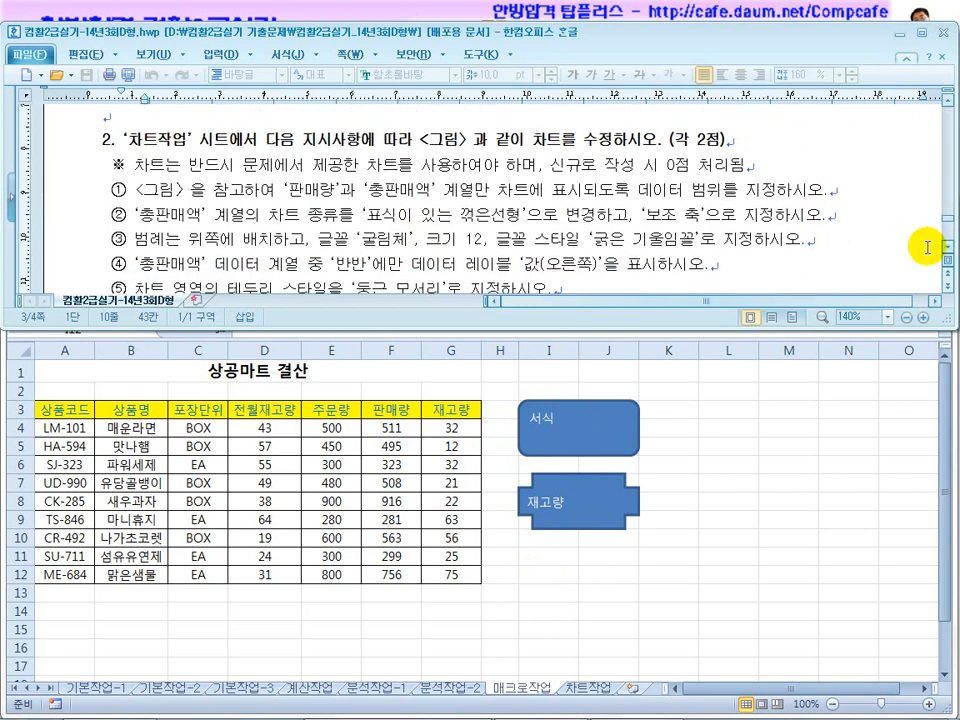
left_click(553, 579)
left_click(588, 690)
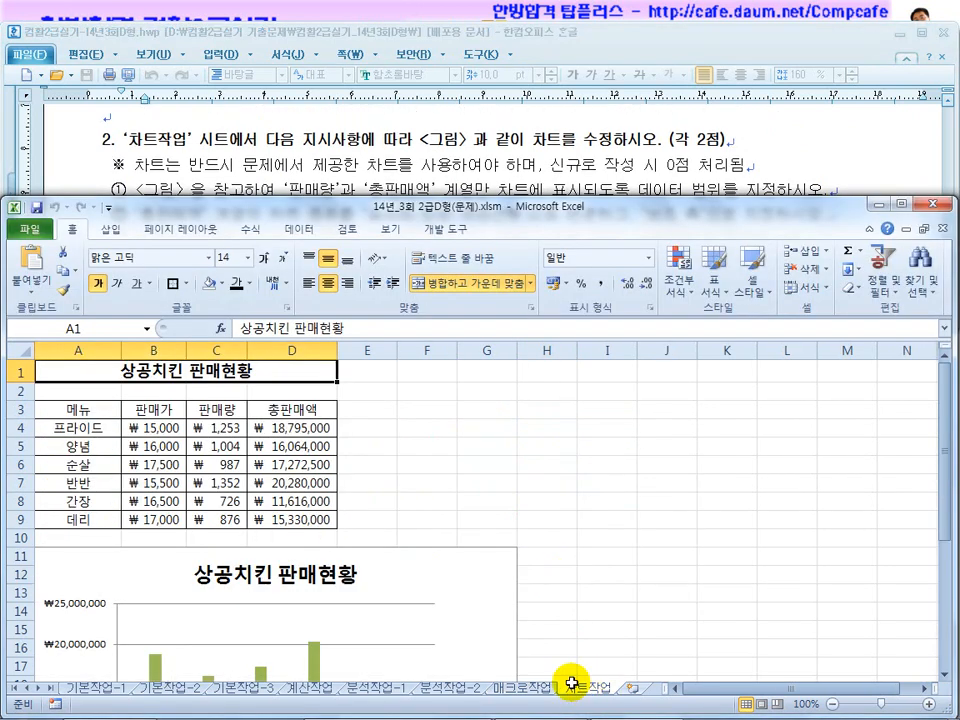
Step: Review the exam document's chart instructions, focusing on which data series the chart should display
left_click(214, 189)
left_click(514, 170)
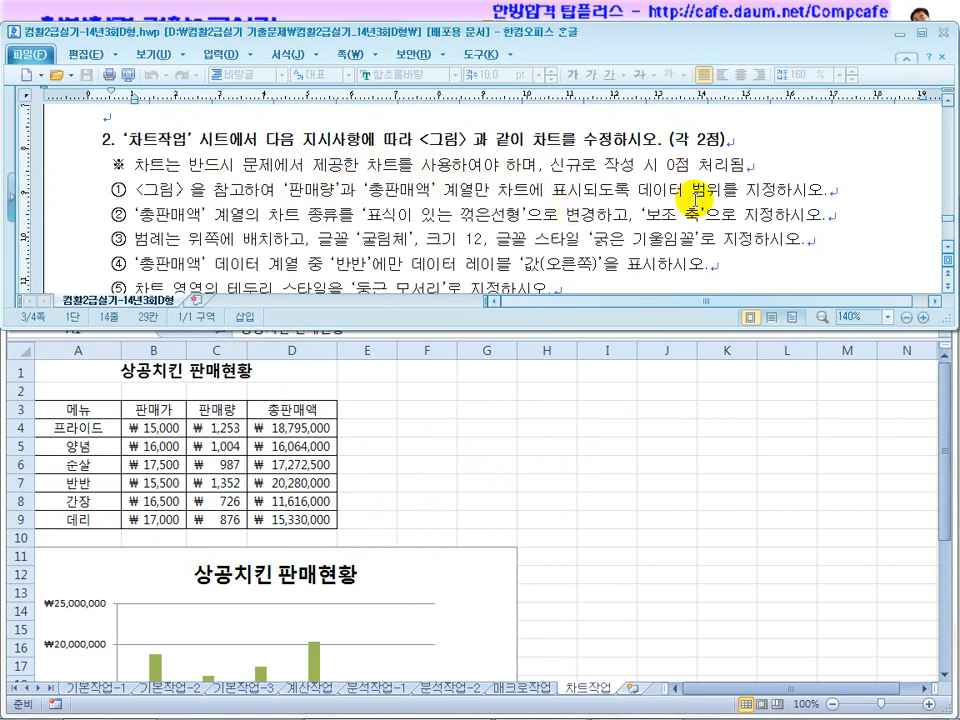
left_click(949, 248)
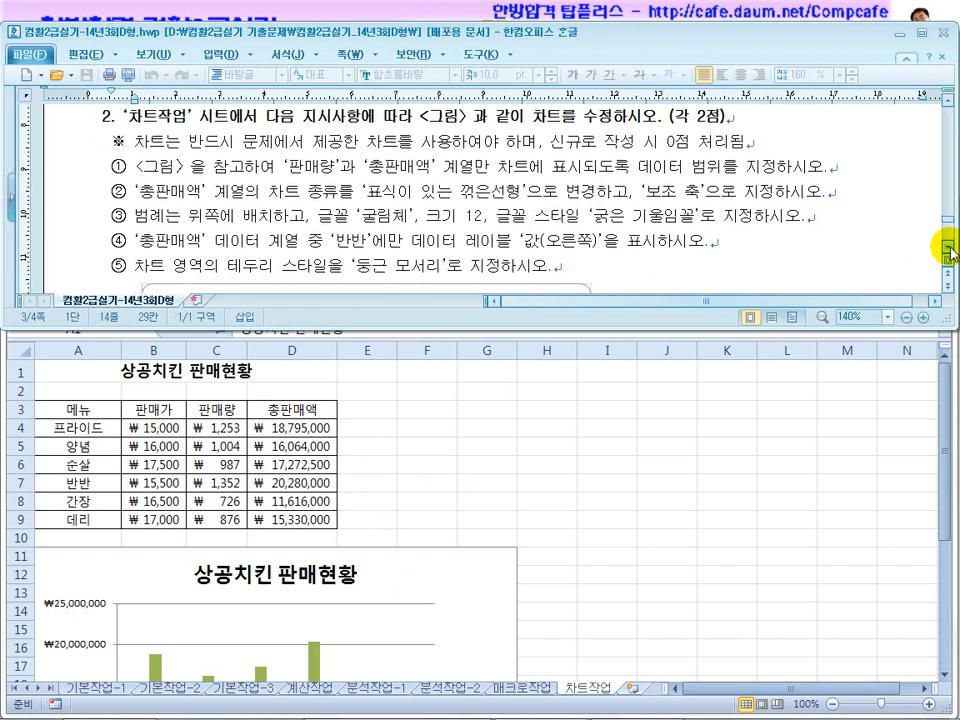
left_click(949, 248)
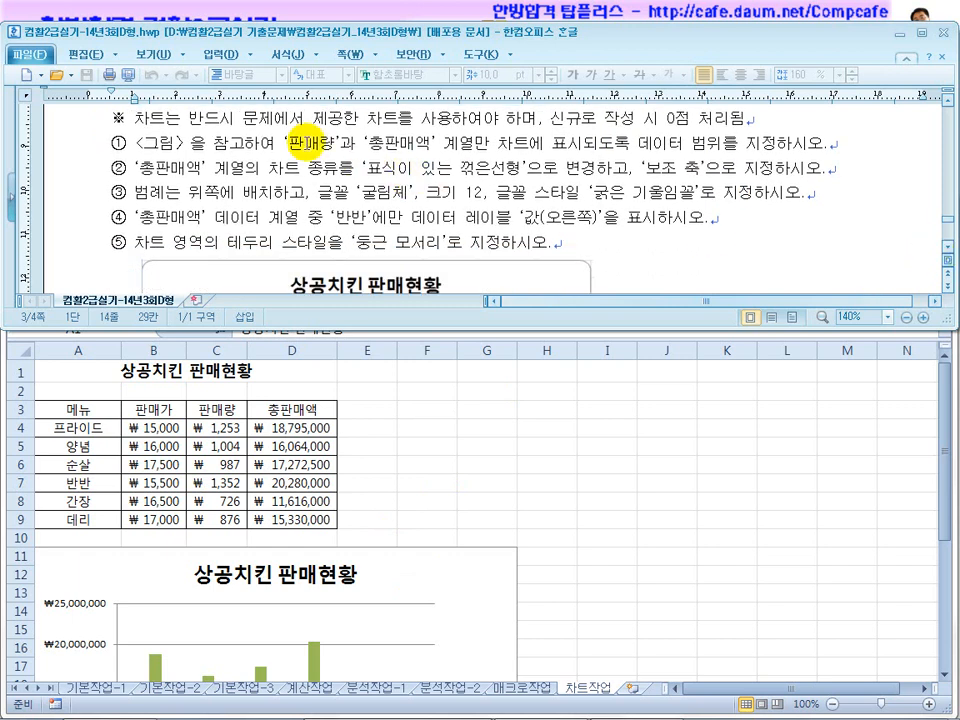
left_click(306, 143)
left_click(398, 159)
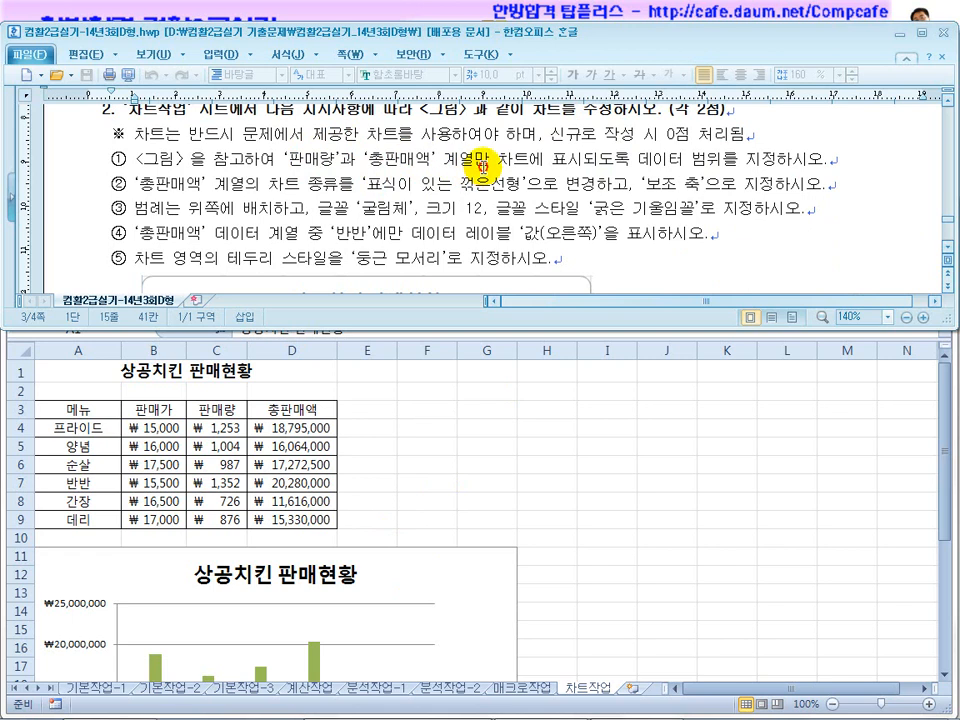
Step: Open the data source selection for the 상공치킨 판매현황 chart and select its 판매가 series
left_click(488, 492)
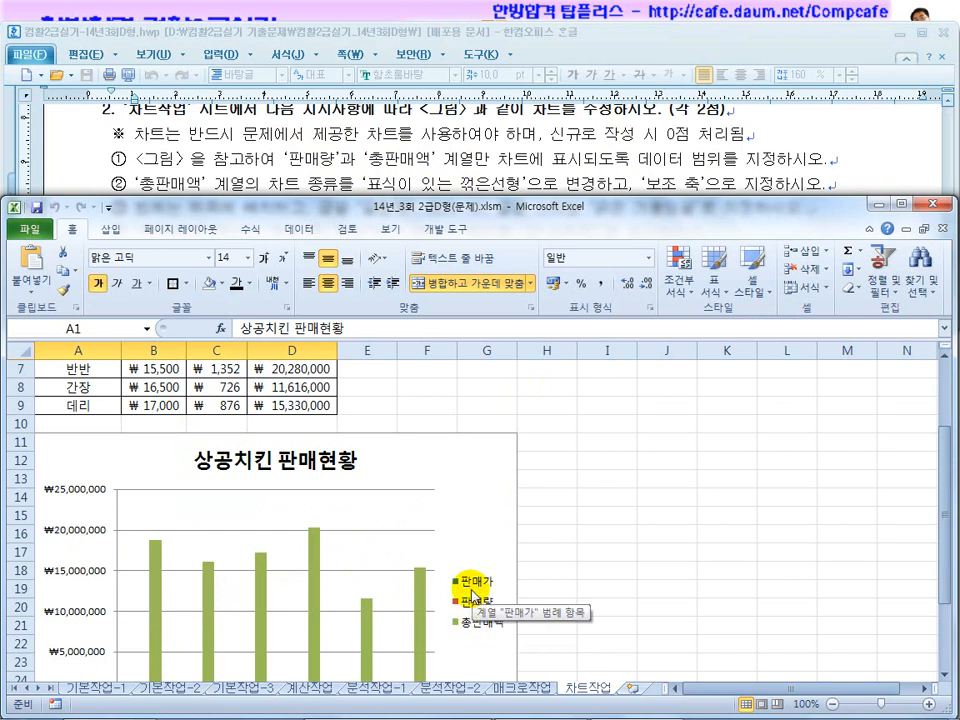
right_click(469, 510)
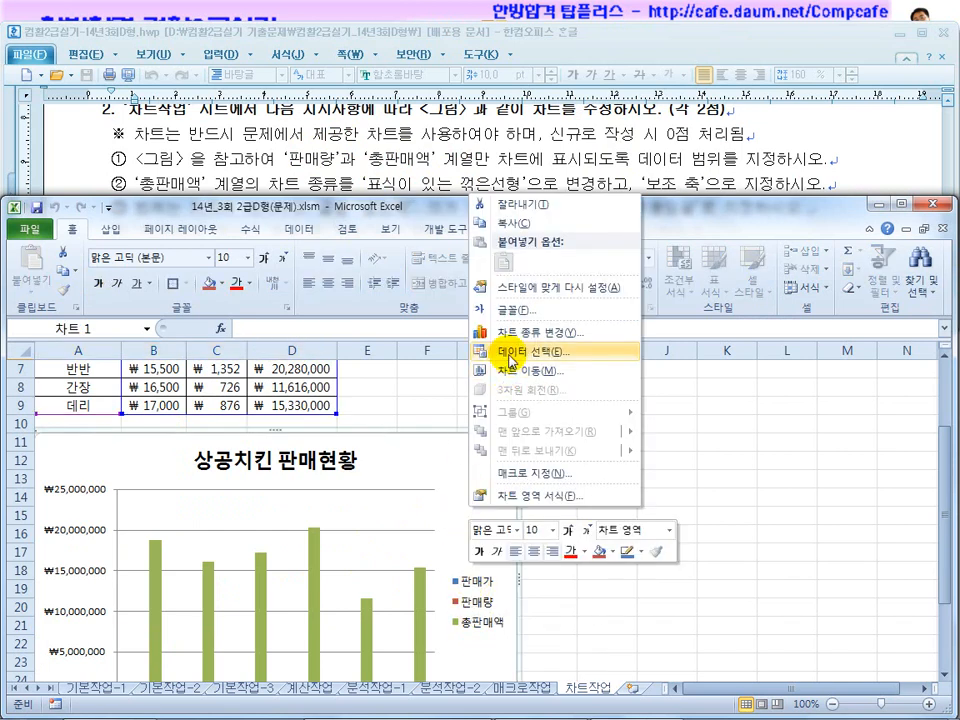
left_click(512, 354)
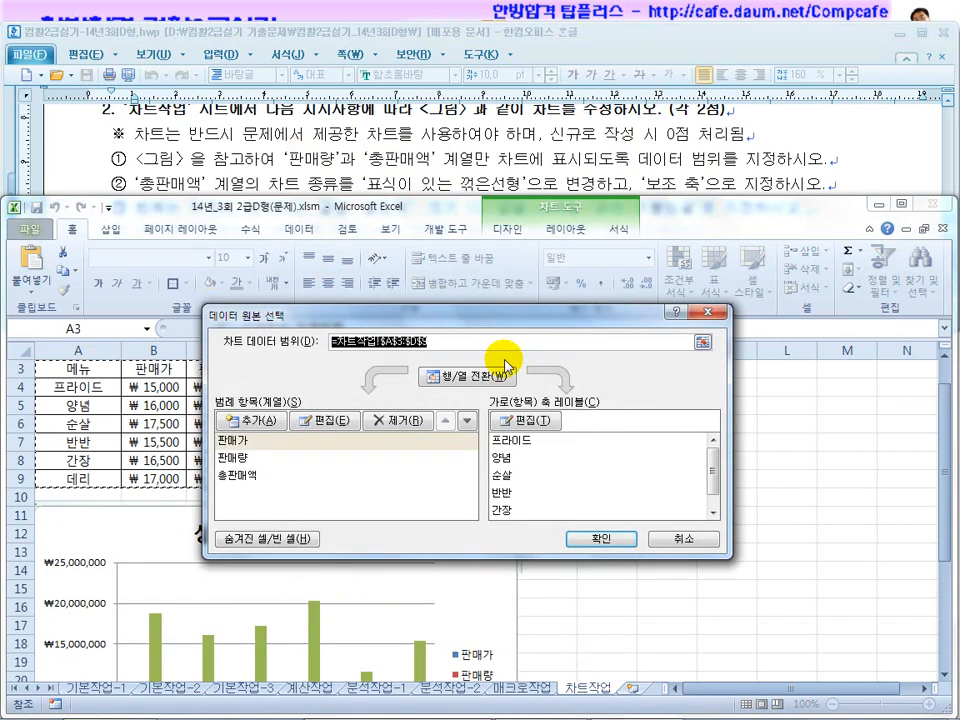
left_click(242, 440)
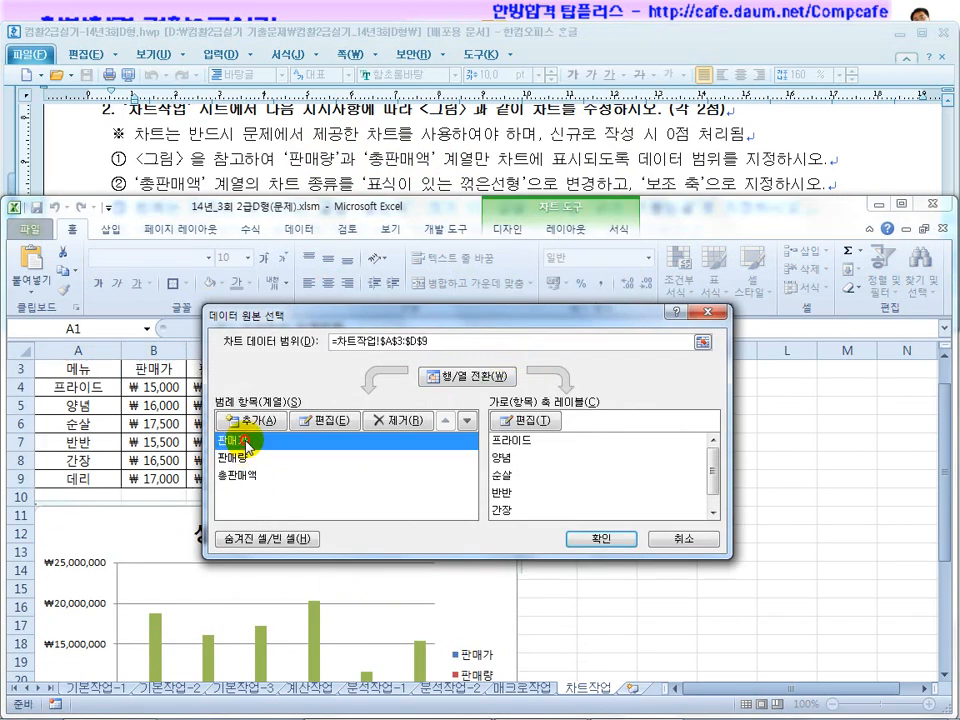
Step: Remove the 판매가 series from the chart's data source so only 판매량 and 총판매액 are plotted
left_click(403, 423)
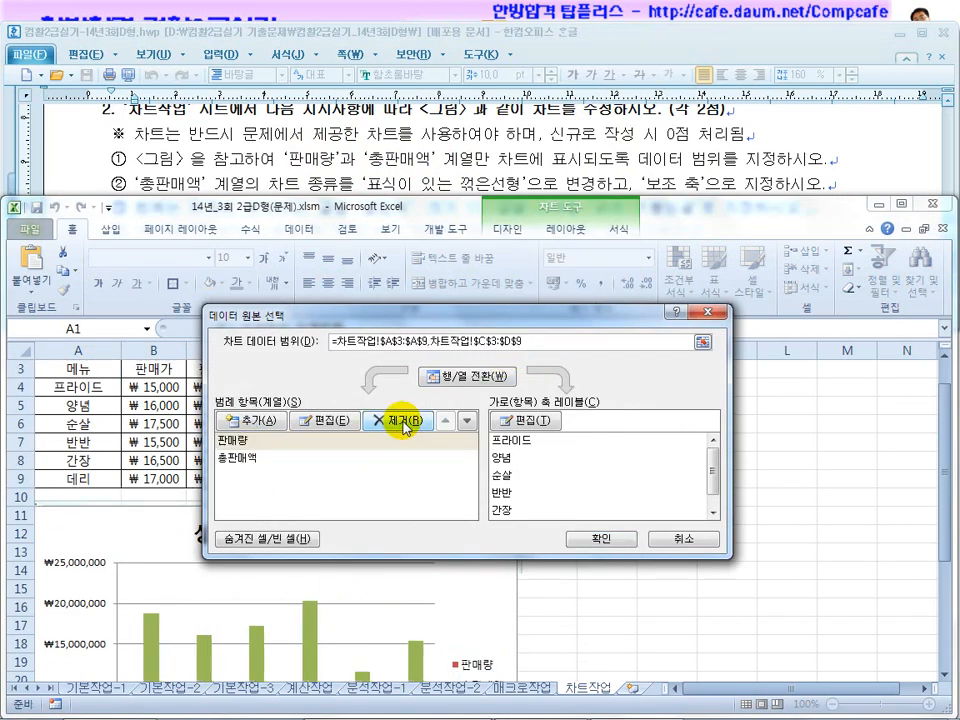
left_click(600, 540)
scroll(515, 565, "down", 2)
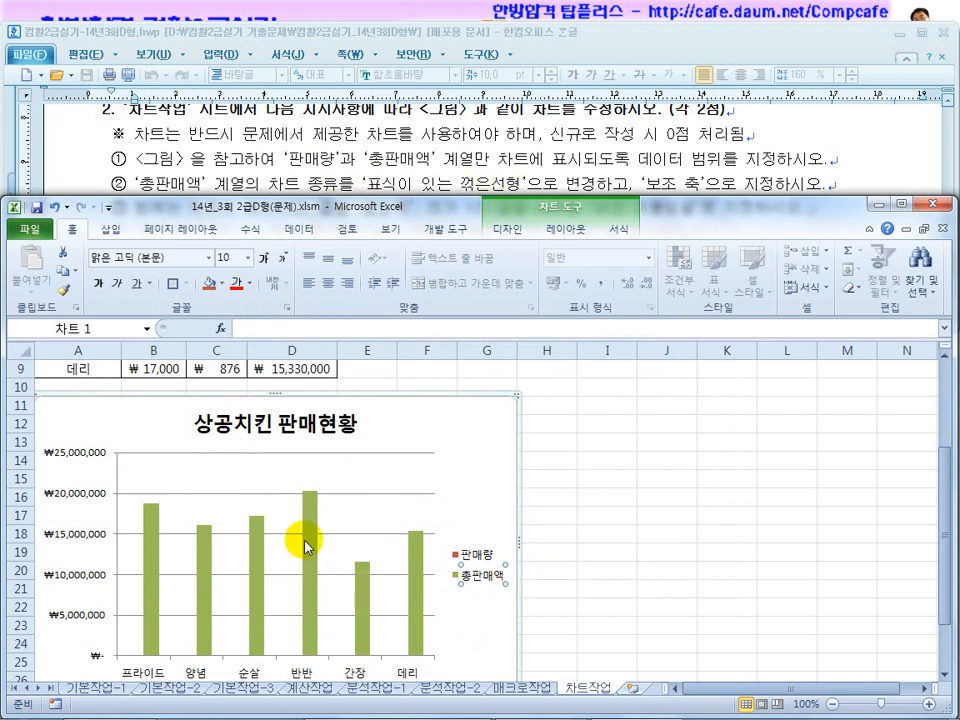
Step: Change the 총판매액 series' chart type to a line with markers (표식이 있는 꺾은선형)
left_click(477, 560)
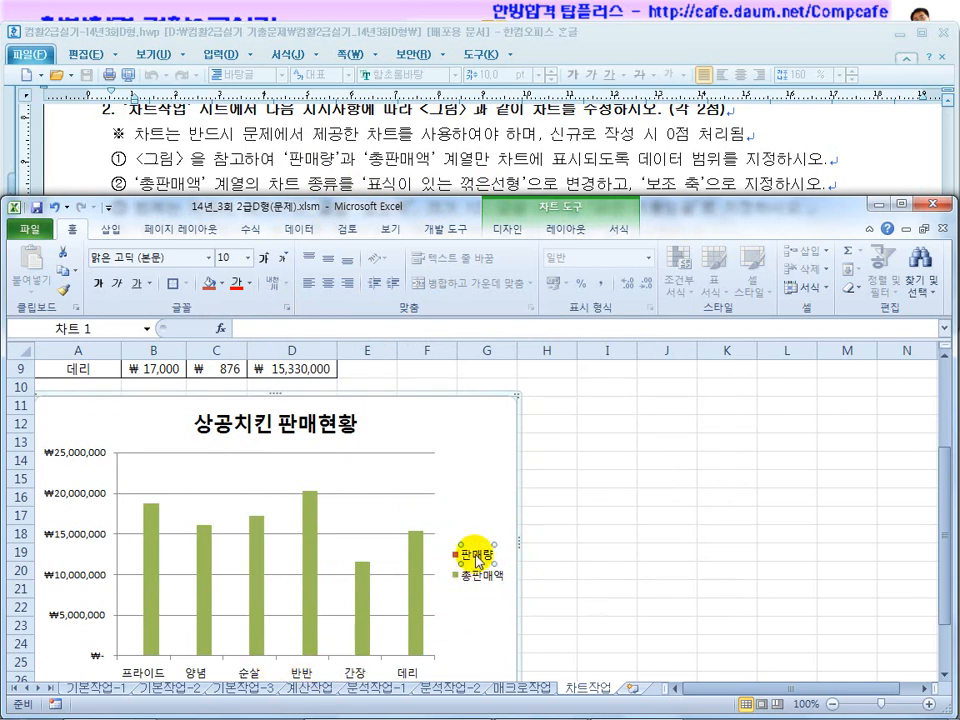
left_click(314, 562)
right_click(314, 562)
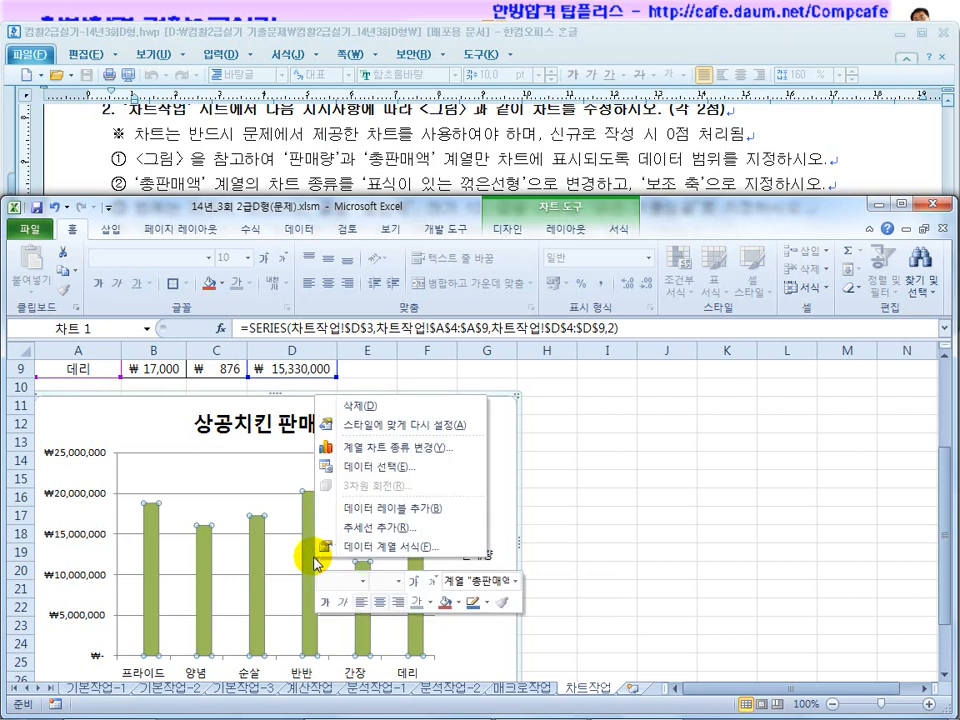
left_click(378, 450)
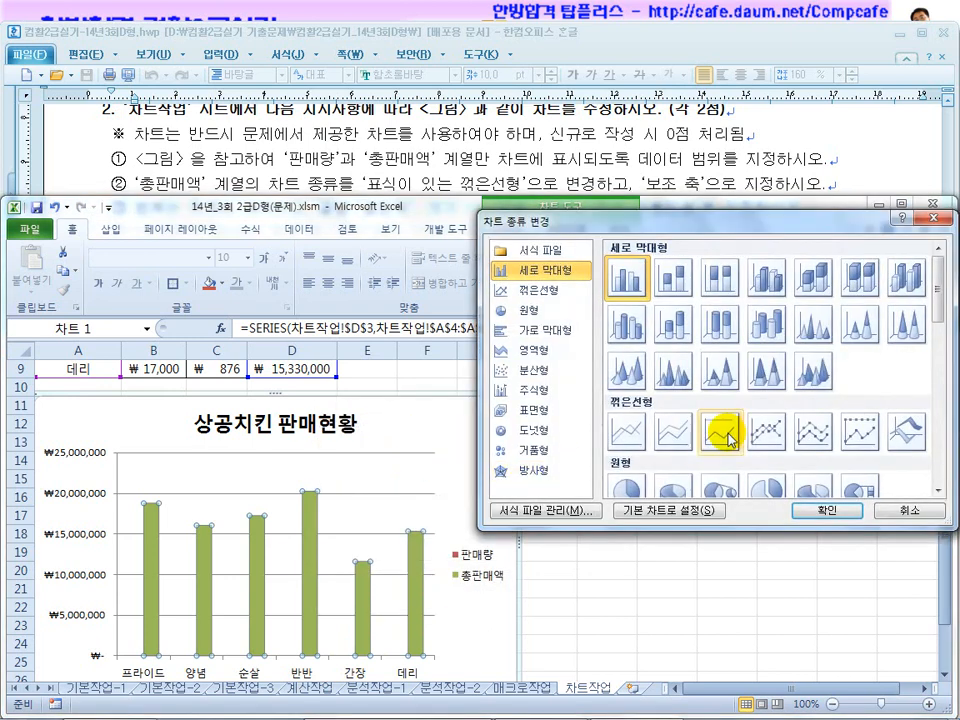
left_click(752, 428)
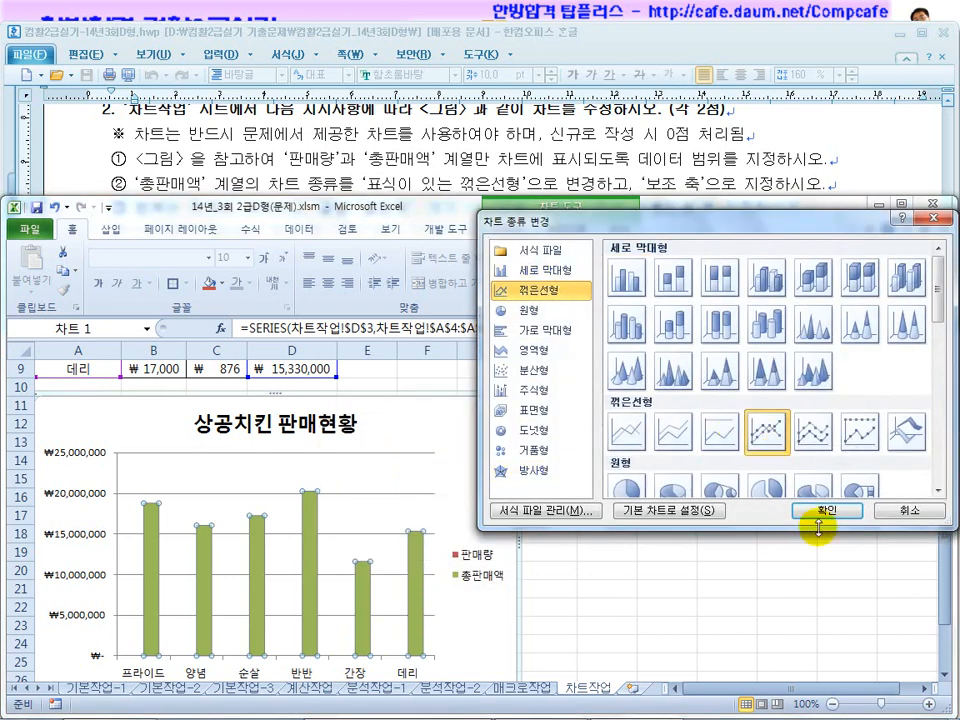
left_click(827, 512)
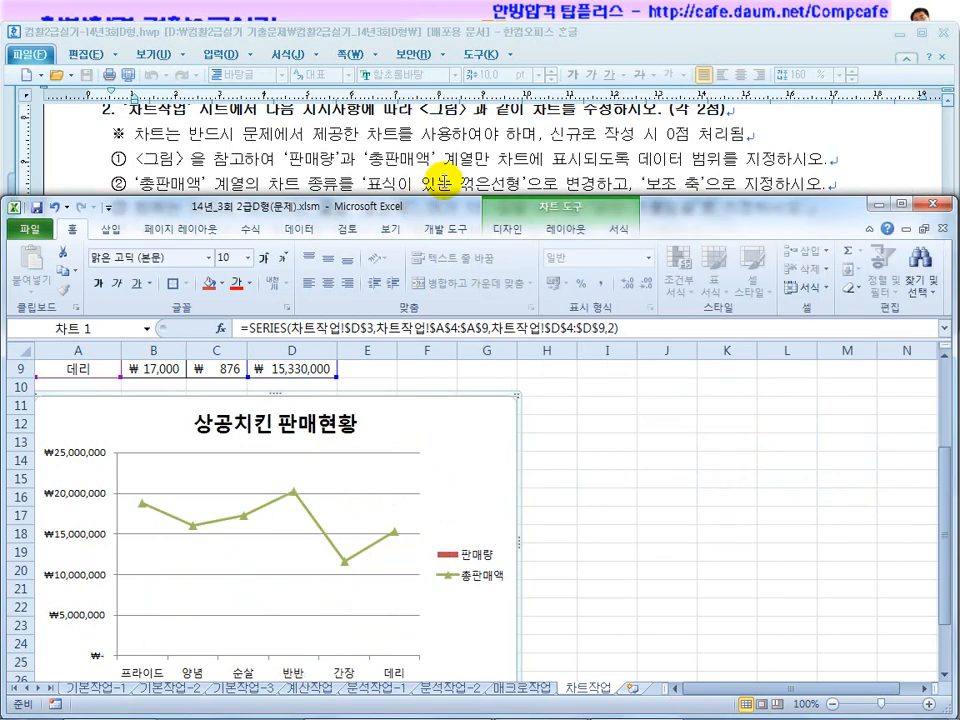
Step: Plot the 총판매액 line series on the secondary axis (보조 축)
left_click(396, 533)
right_click(396, 533)
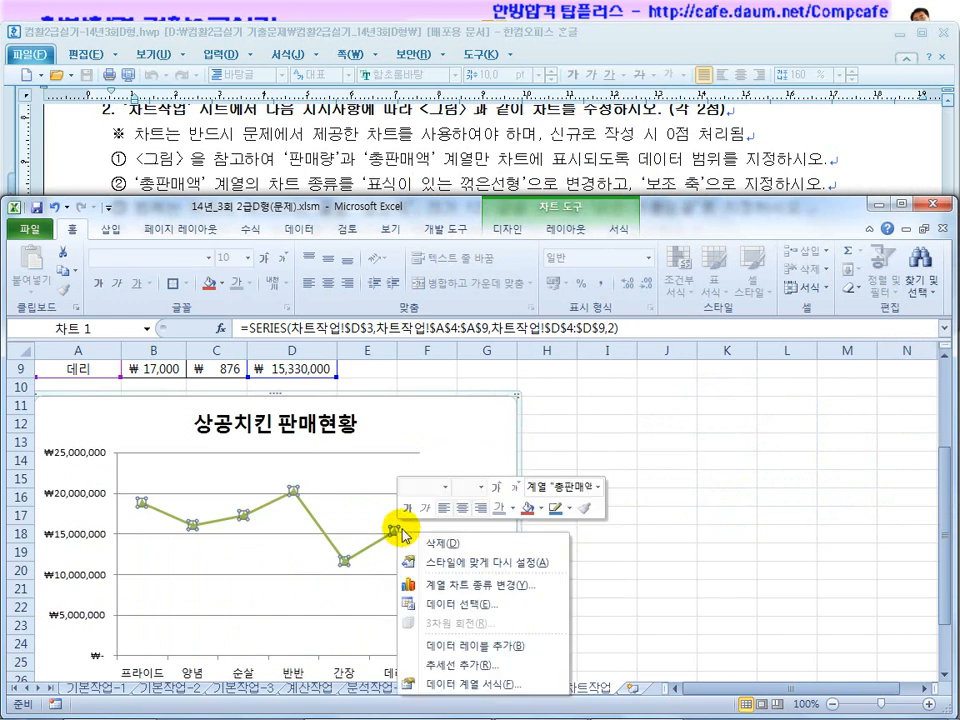
left_click(440, 688)
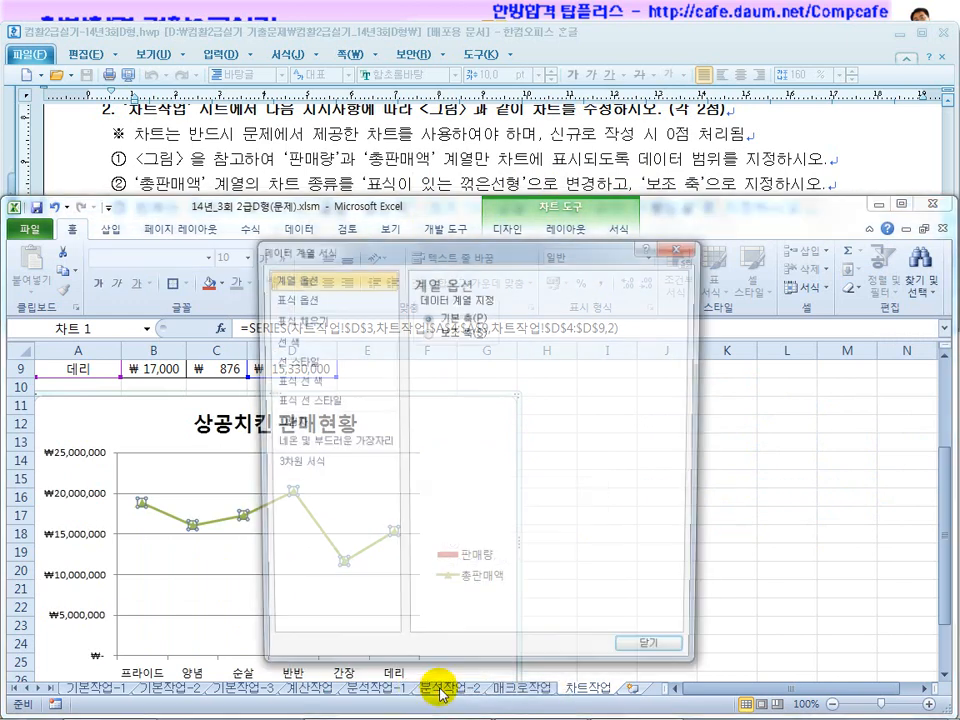
left_click(431, 332)
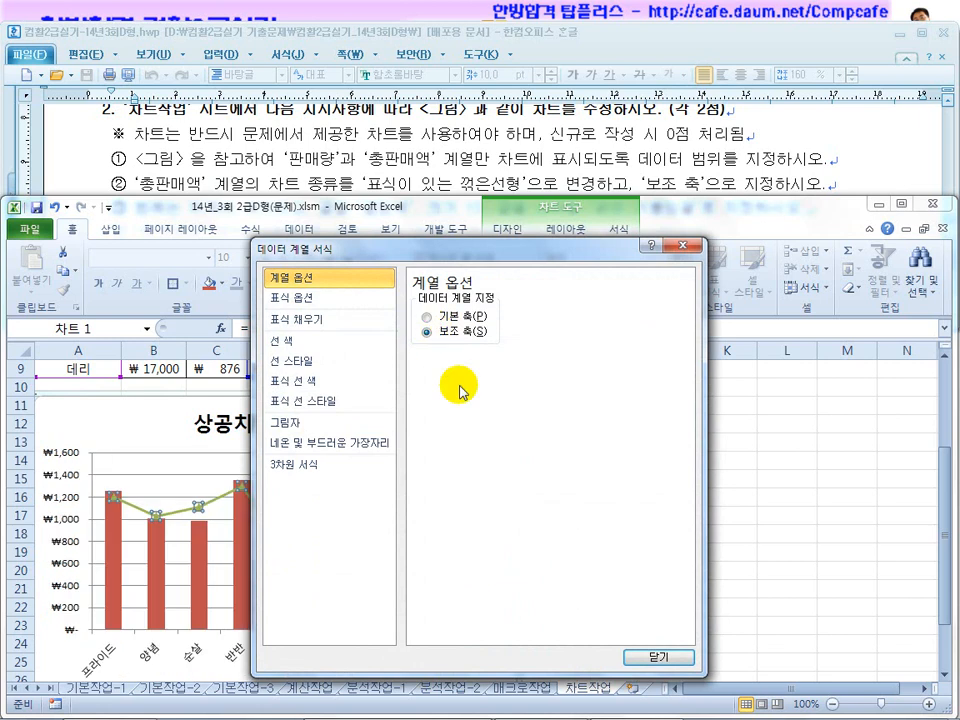
left_click(640, 658)
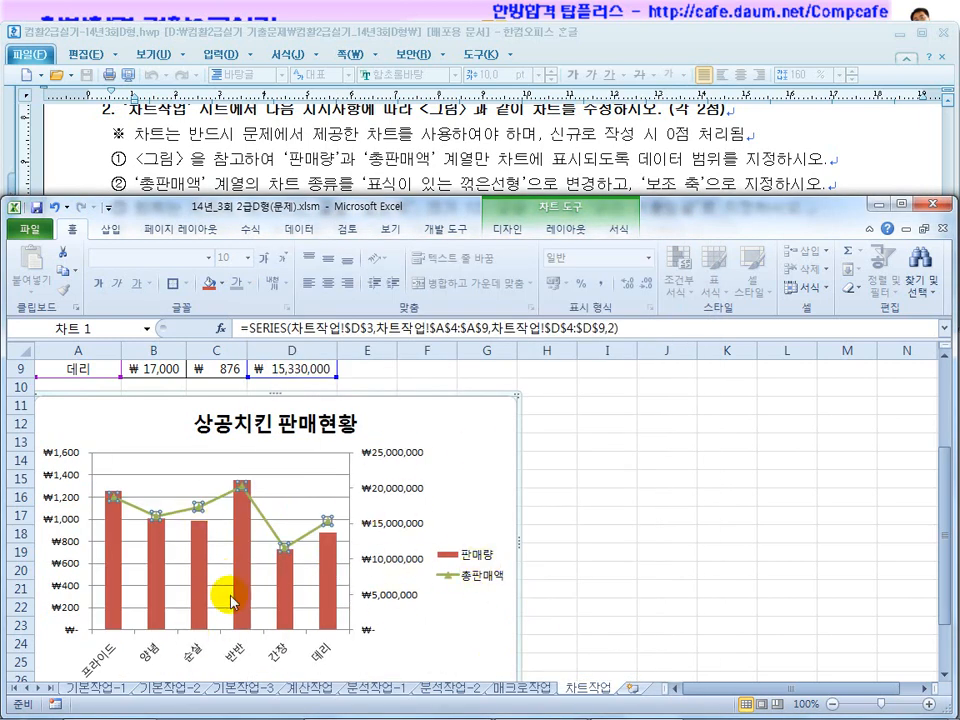
Step: Read the legend instruction in the Hangul document and place the Excel chart's legend above the plot (위쪽)
left_click(398, 184)
left_click(177, 209)
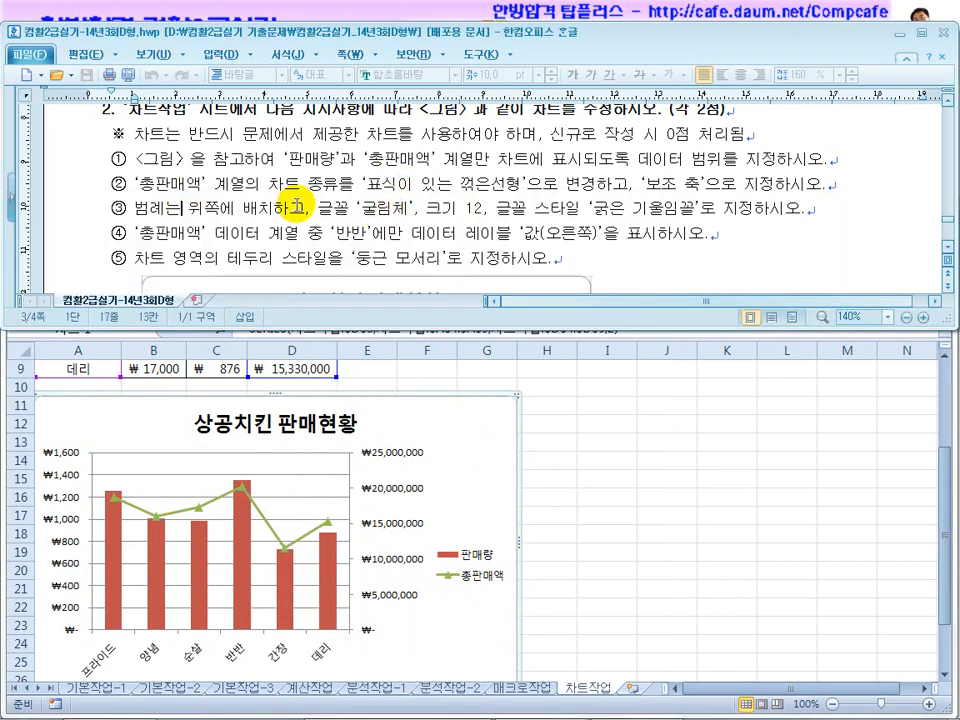
key("Down")
key("Down")
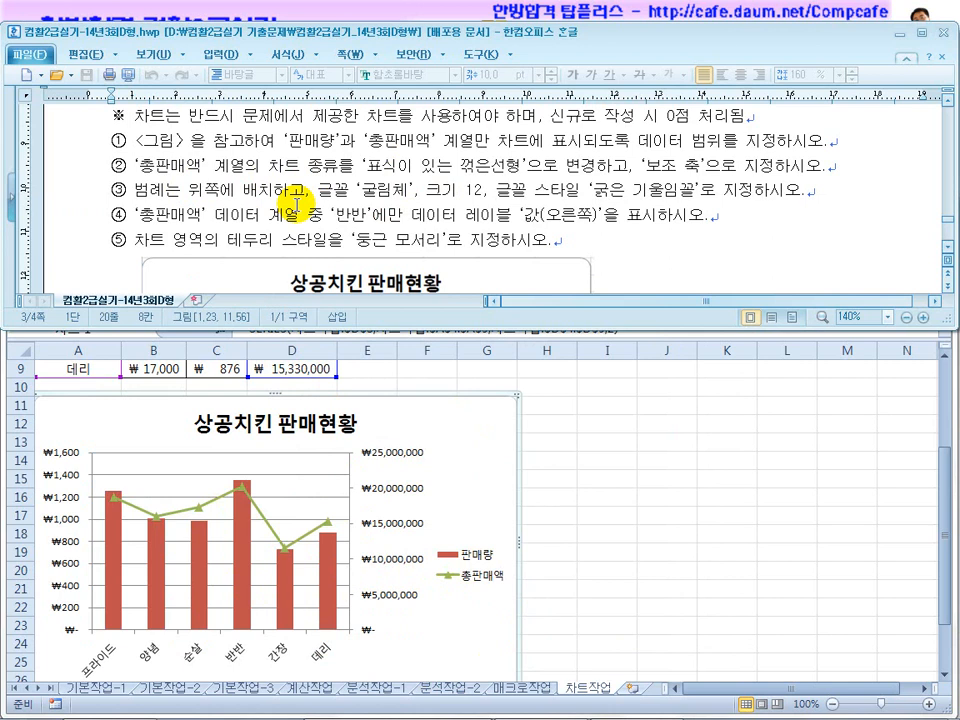
left_click(948, 249)
left_click(948, 249)
left_click(602, 505)
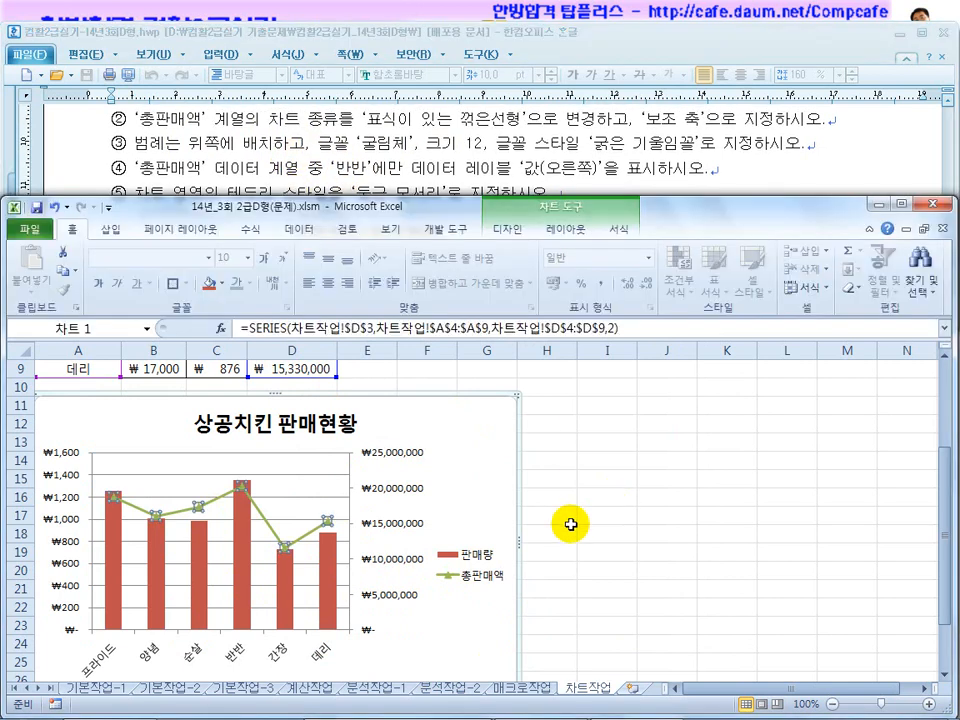
left_click(472, 571)
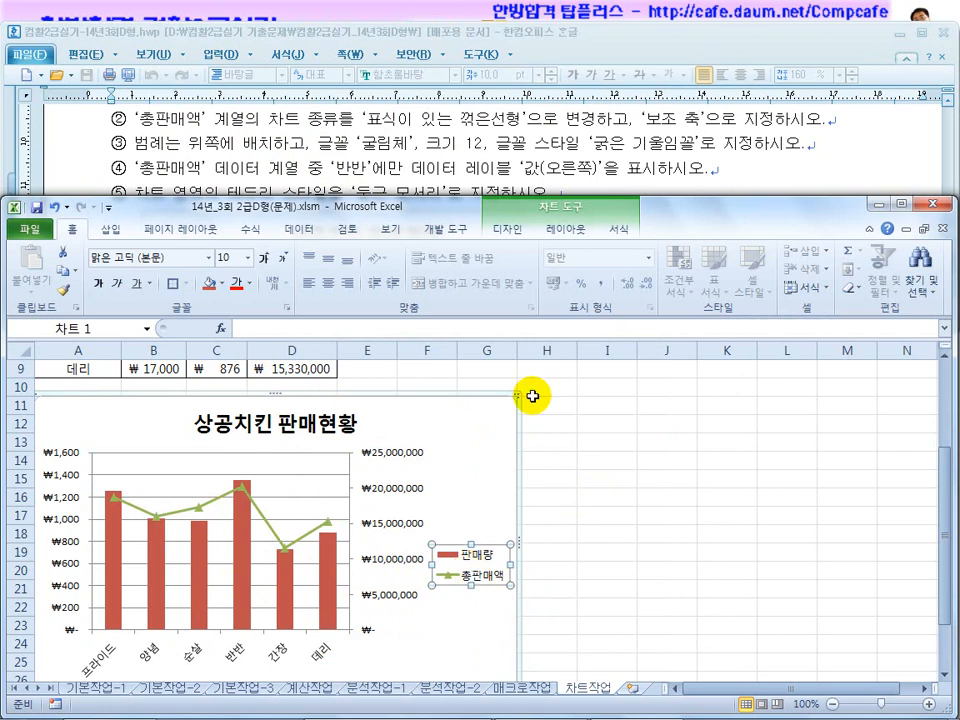
right_click(472, 575)
left_click(512, 562)
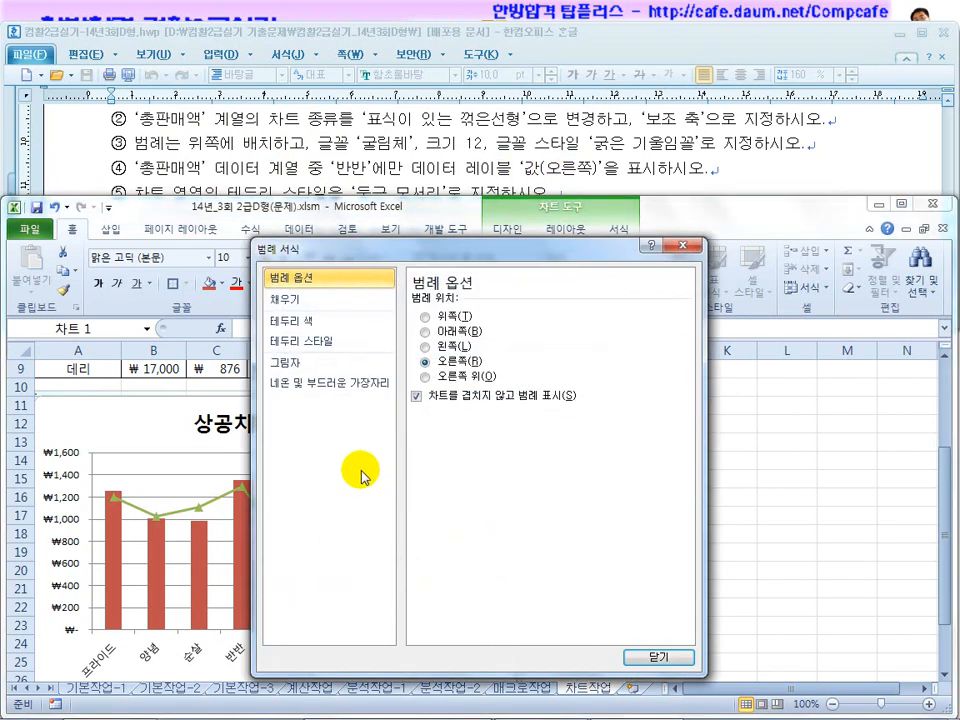
left_click(628, 652)
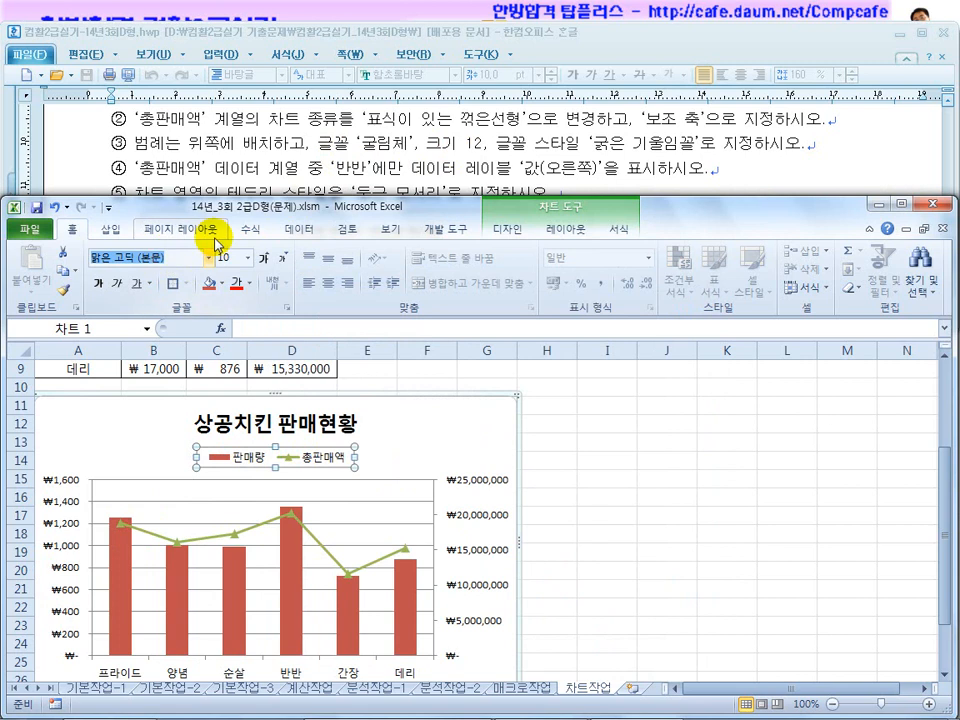
Step: Format the legend text in 굴림체, size 12, bold italic
type("ㄱ")
key("Tab")
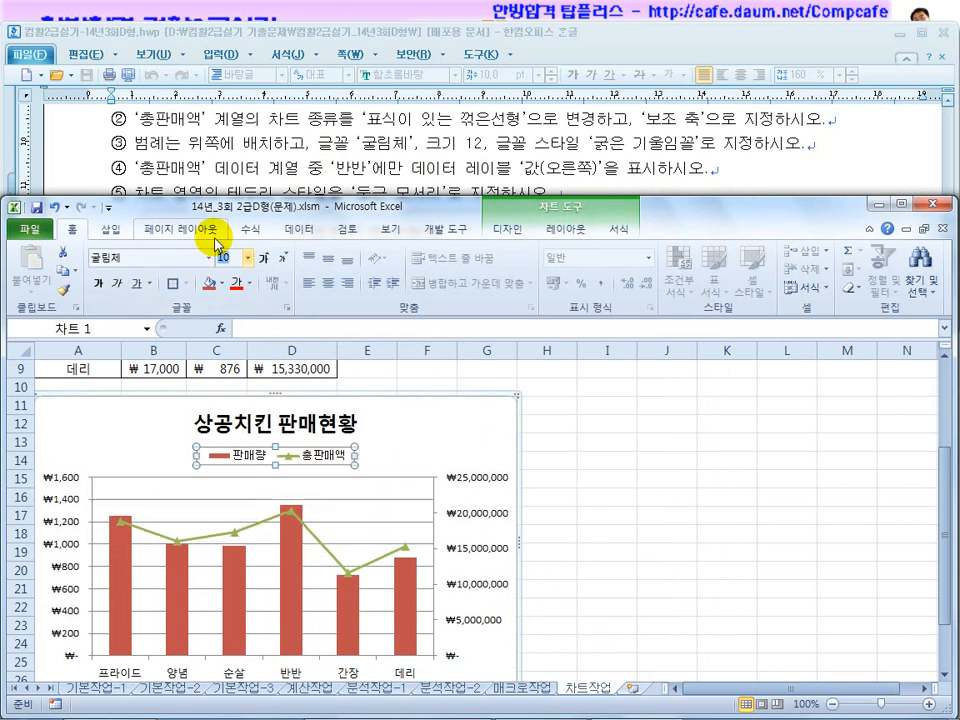
type("12")
key("Return")
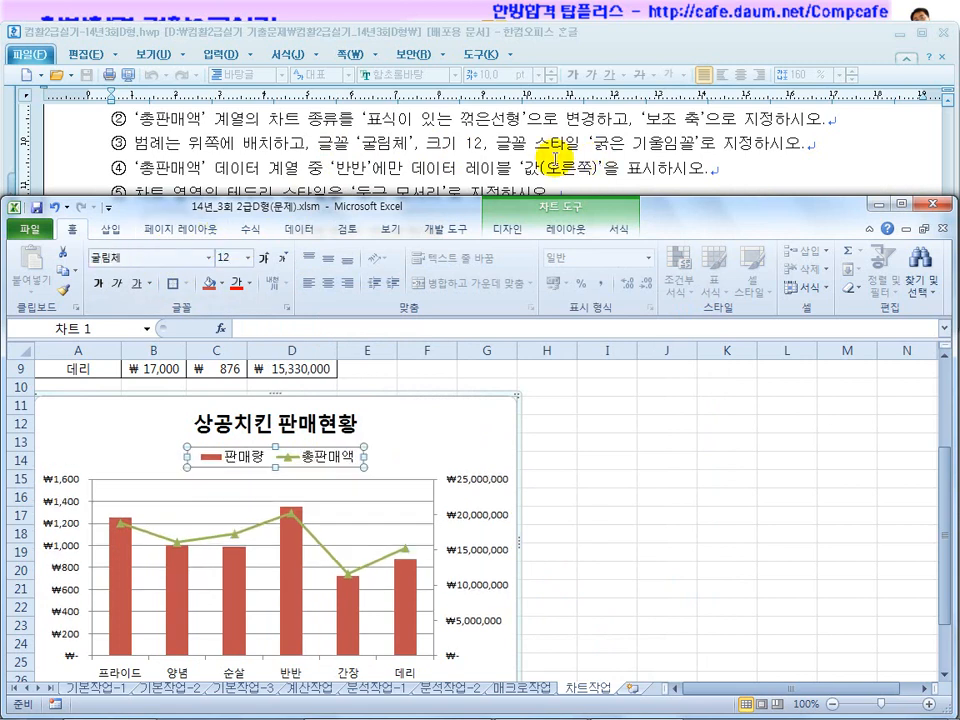
left_click(98, 284)
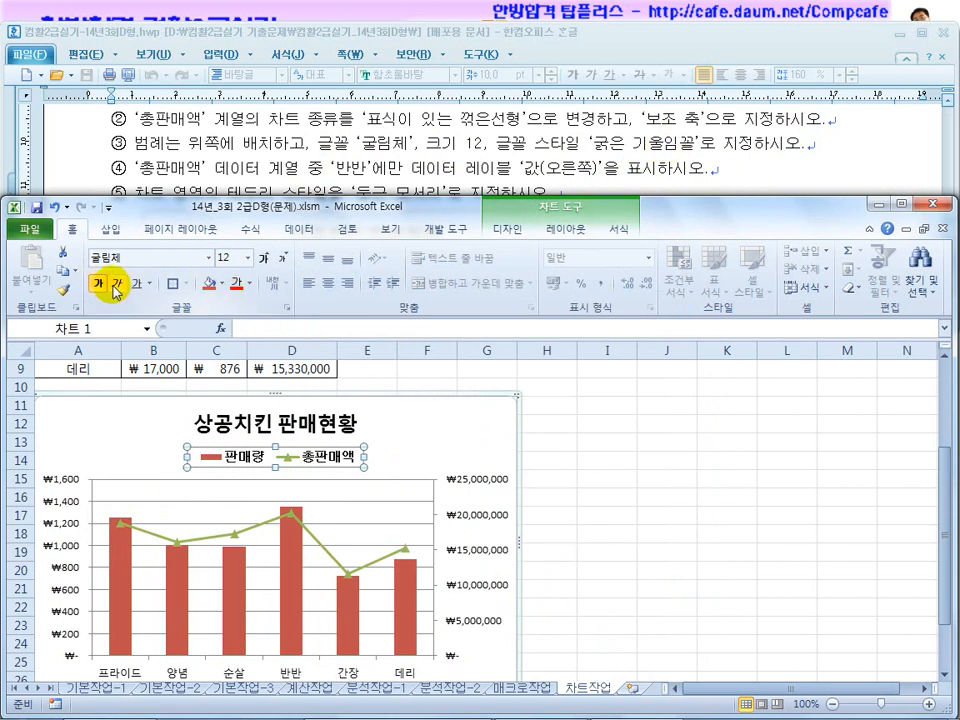
left_click(117, 290)
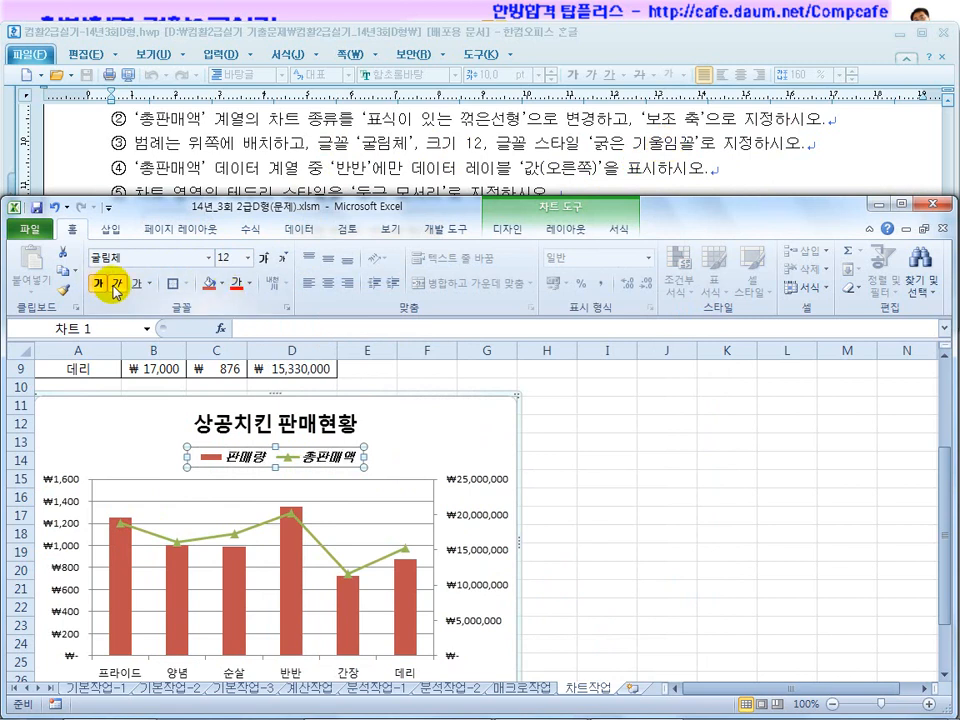
left_click(582, 460)
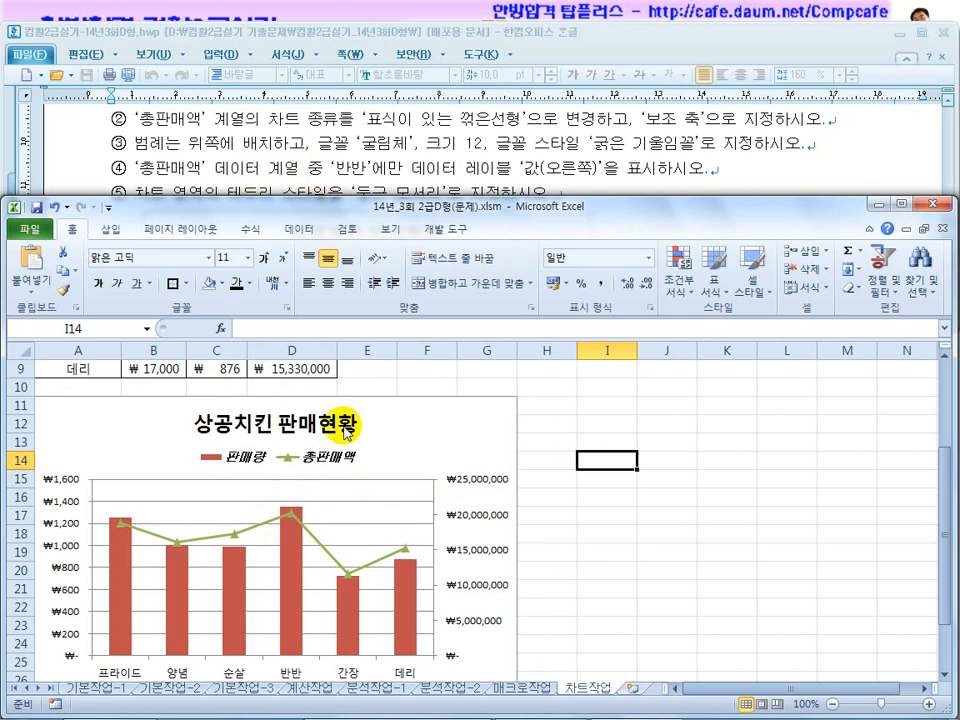
Step: Add a value data label to the right (오른쪽) of only the 반반 point in the 총판매액 series
scroll(357, 487, "down", 1)
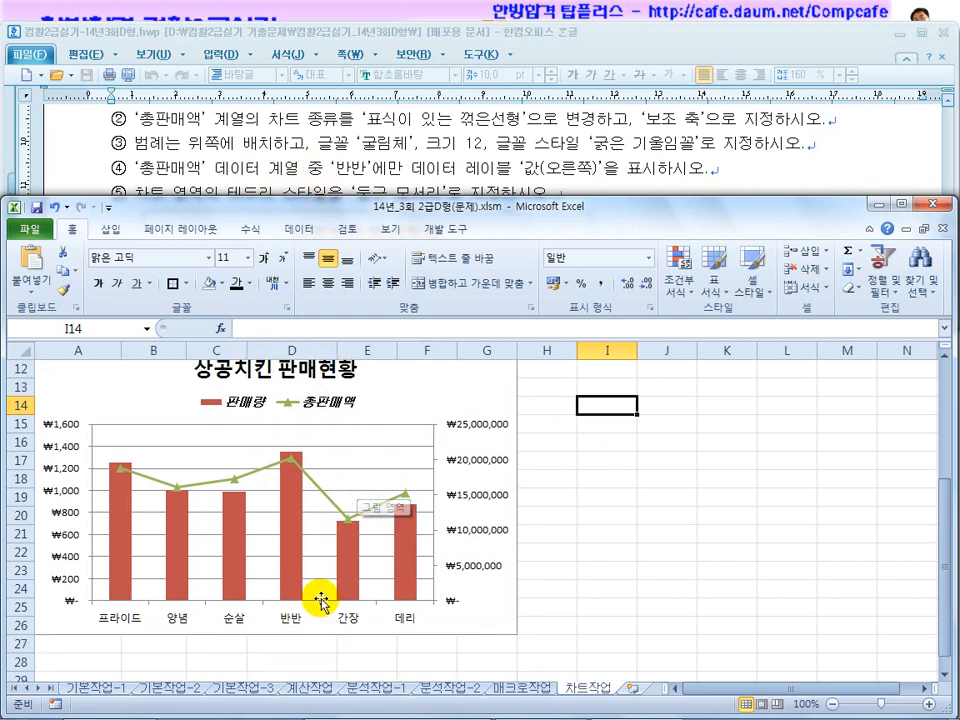
left_click(292, 466)
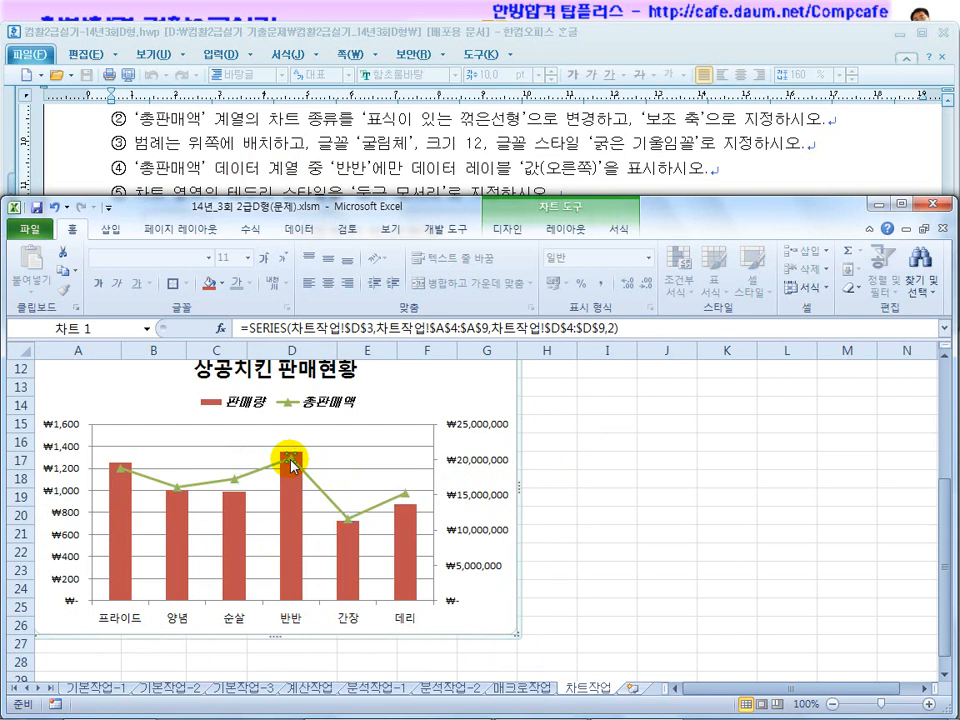
right_click(292, 466)
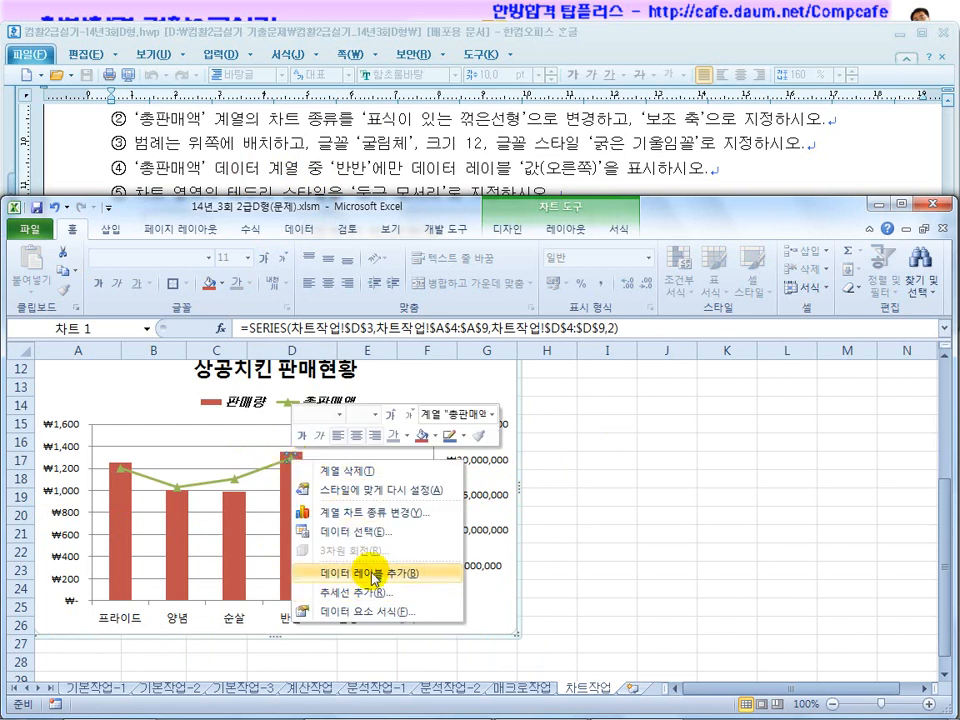
left_click(582, 240)
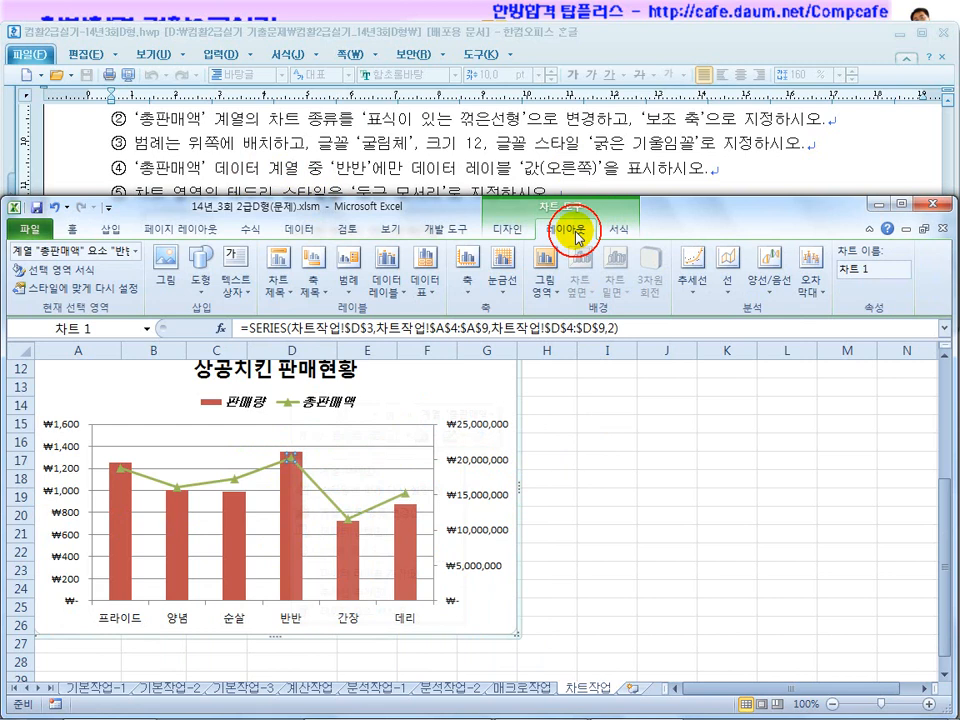
left_click(390, 268)
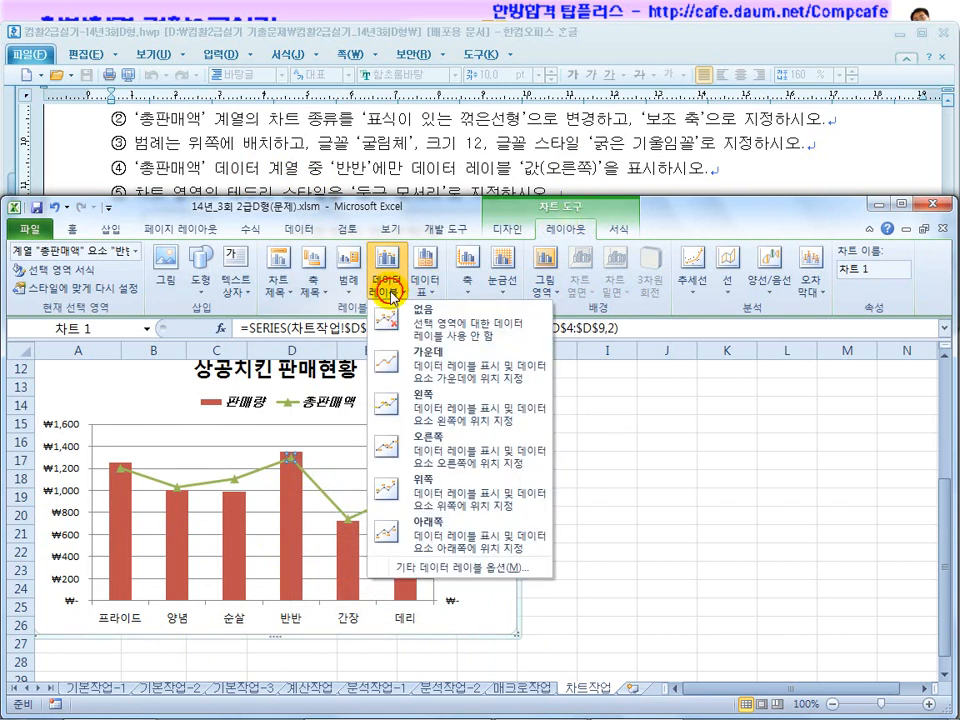
left_click(398, 445)
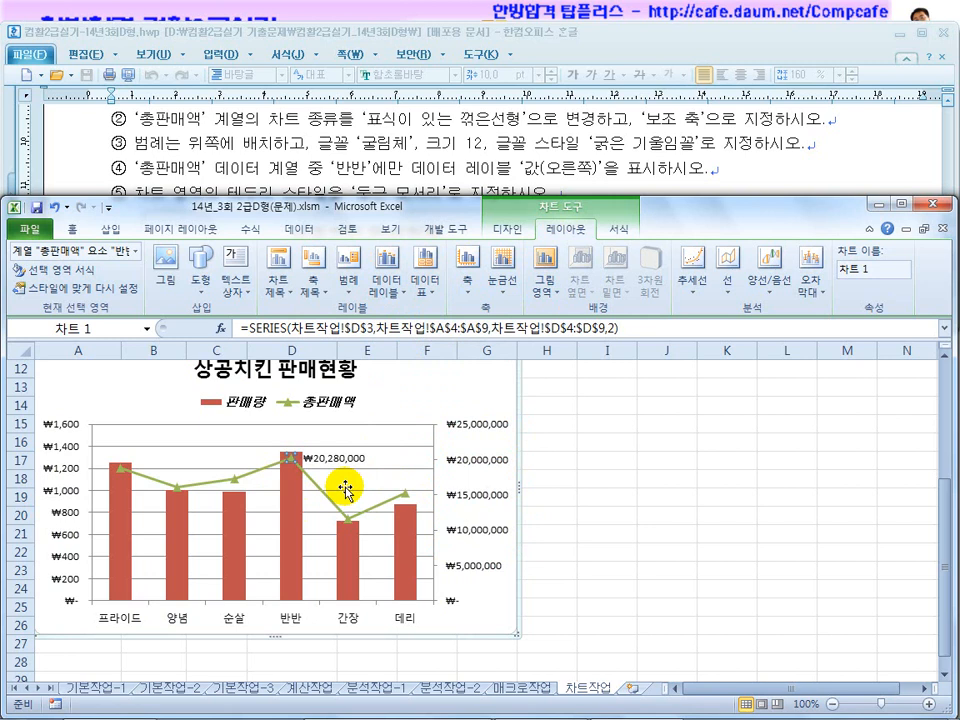
Step: Check the reference chart and border instruction in the Hangul document, and give the Excel chart area's border rounded corners (둥근 모서리)
left_click(420, 160)
scroll(418, 244, "down", 3)
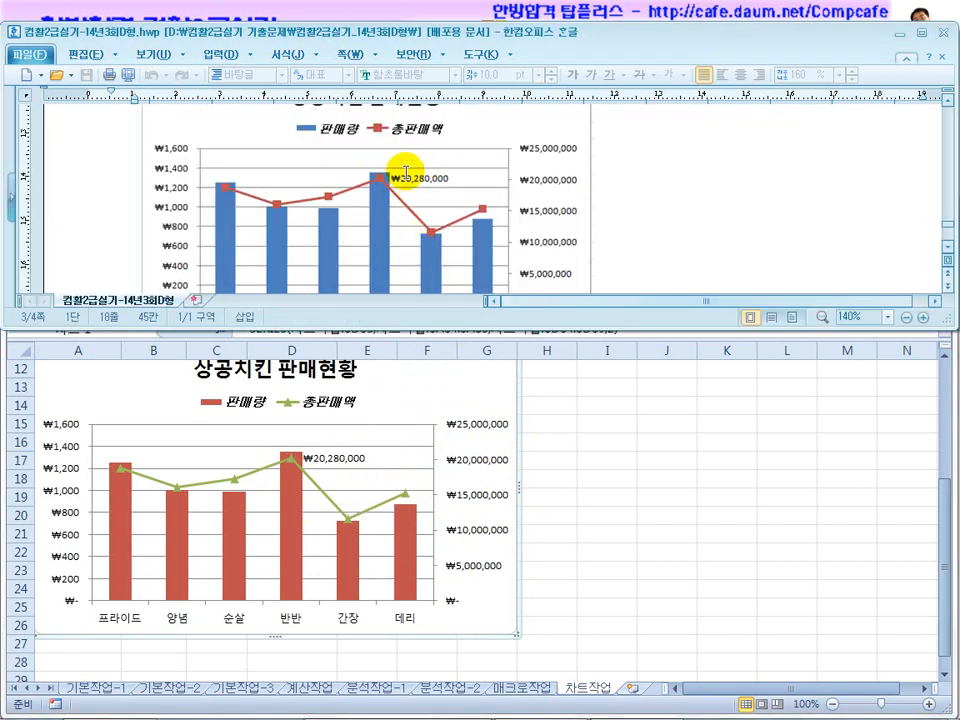
scroll(420, 237, "up", 4)
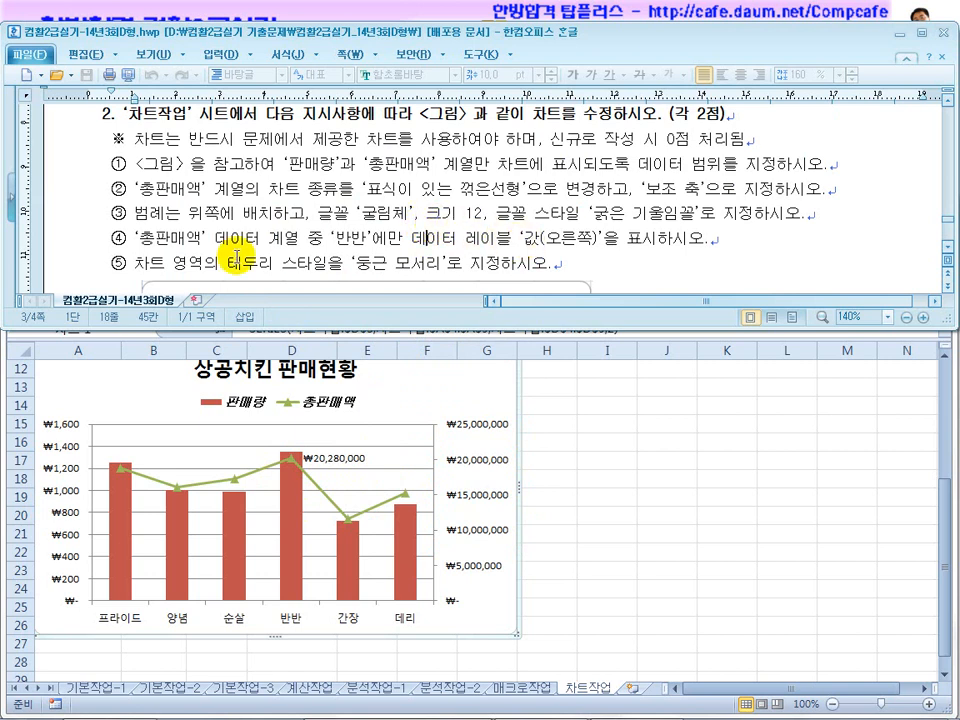
left_click(308, 266)
scroll(308, 266, "down", 1)
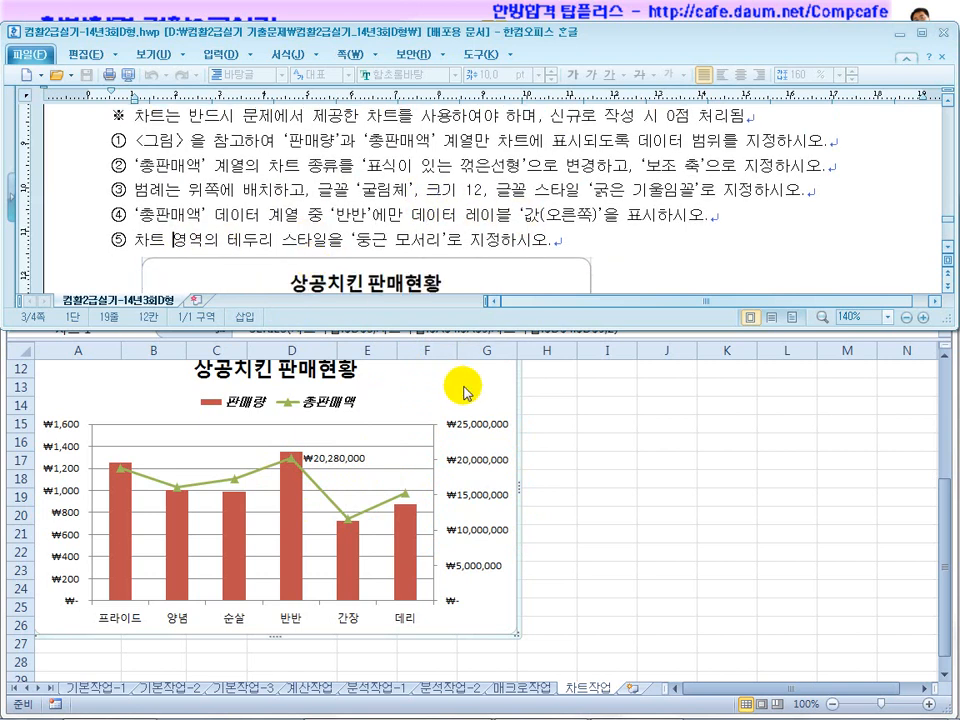
left_click(470, 390)
right_click(470, 390)
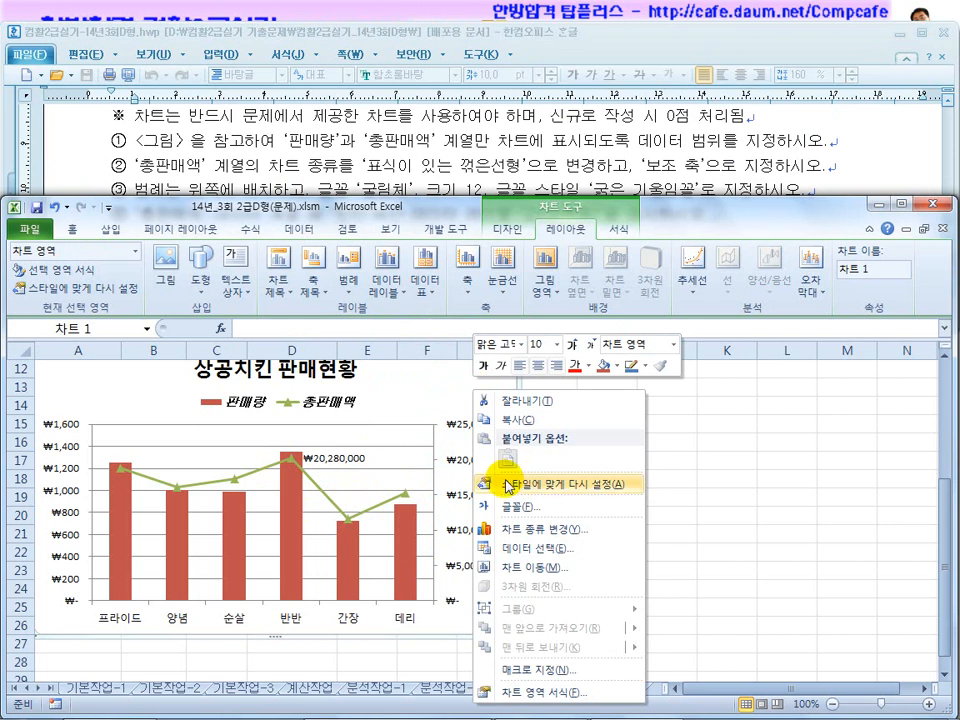
left_click(543, 700)
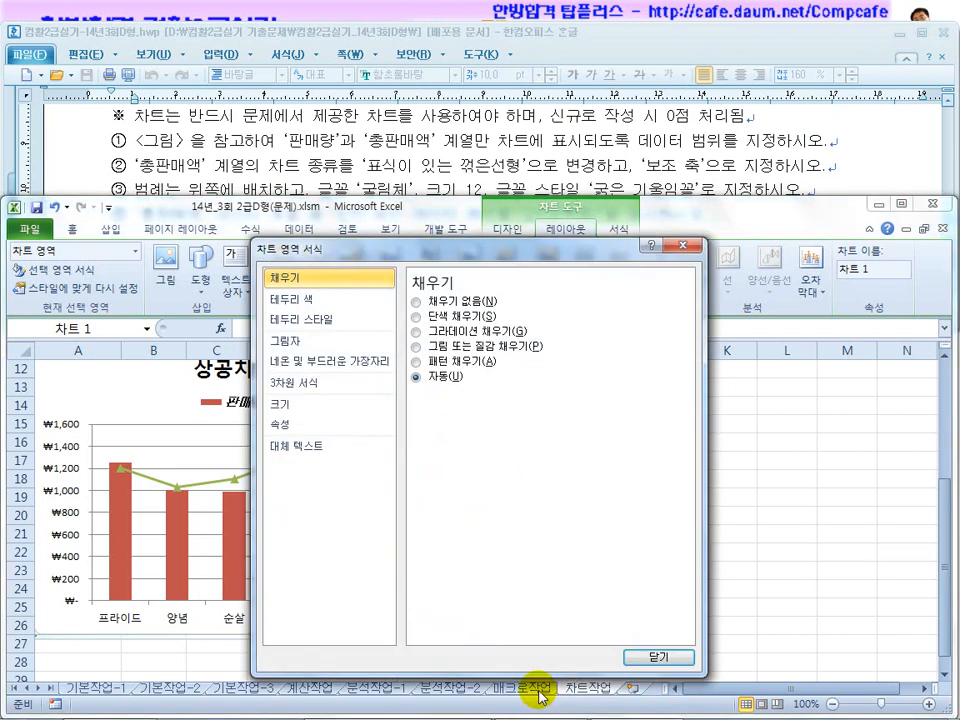
left_click(313, 322)
left_click(452, 470)
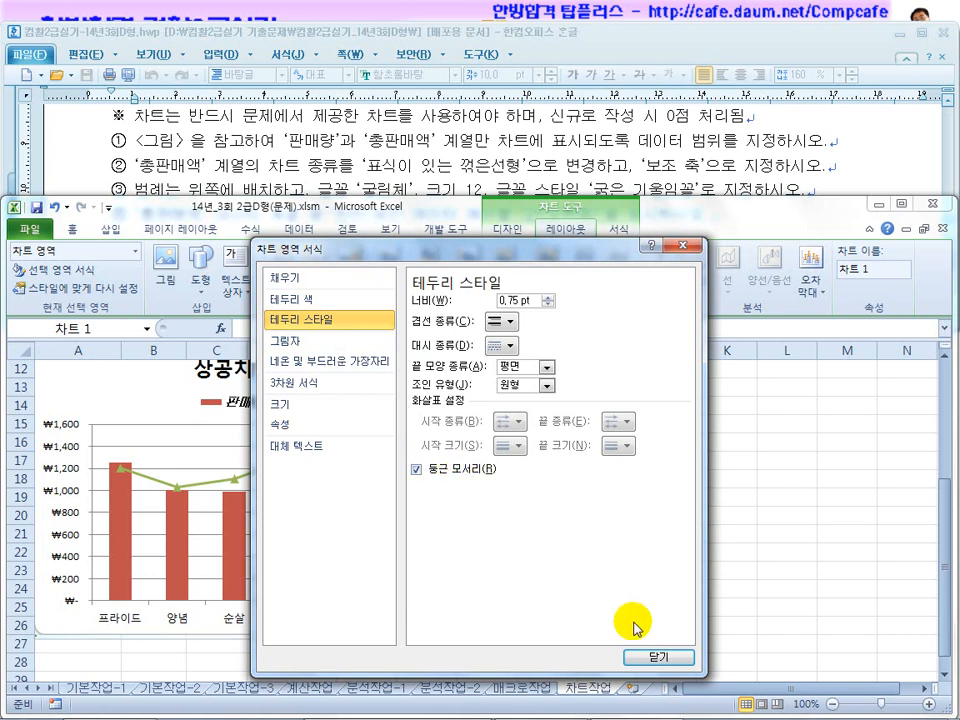
left_click(636, 657)
left_click(614, 567)
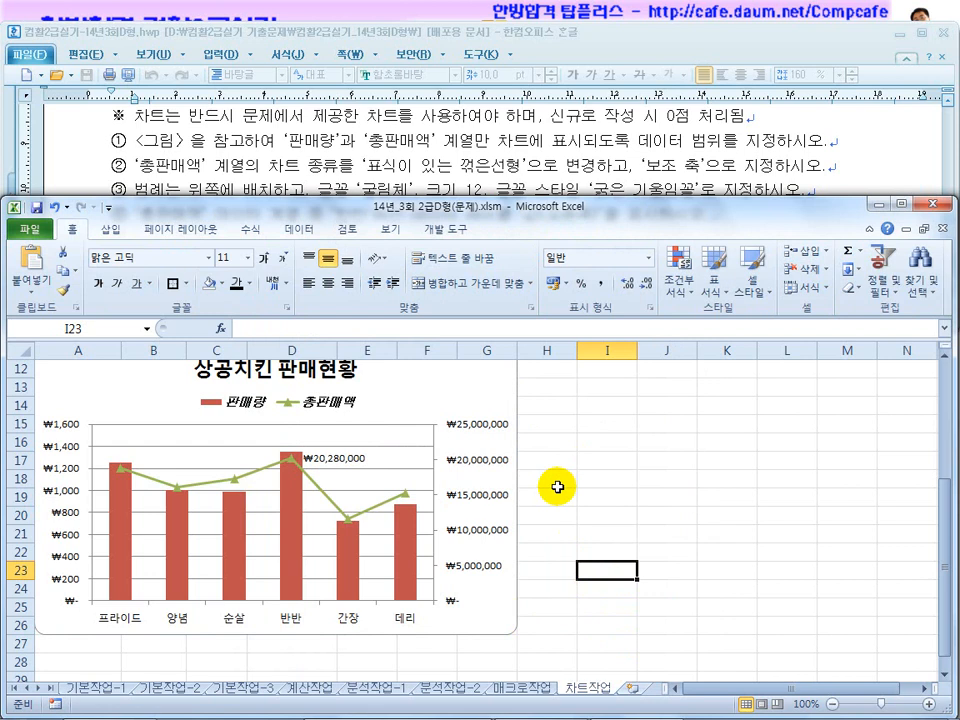
Step: Open the 계산작업 sheet and read the 표1 판정 instruction under 문제2 in the Hangul document
left_click(311, 688)
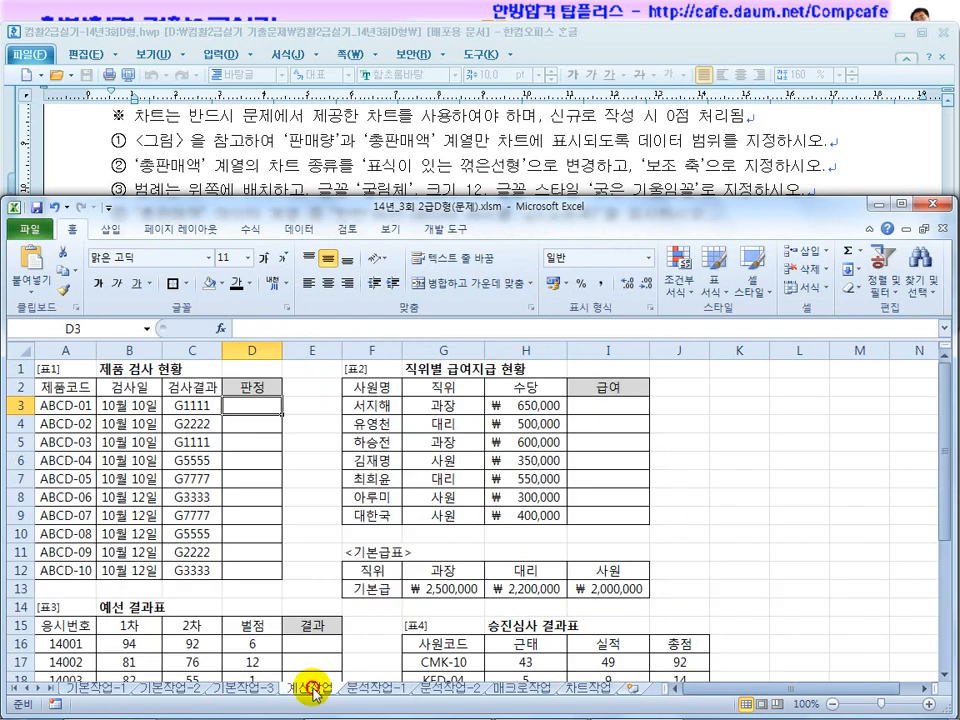
left_click(398, 165)
scroll(405, 175, "up", 15)
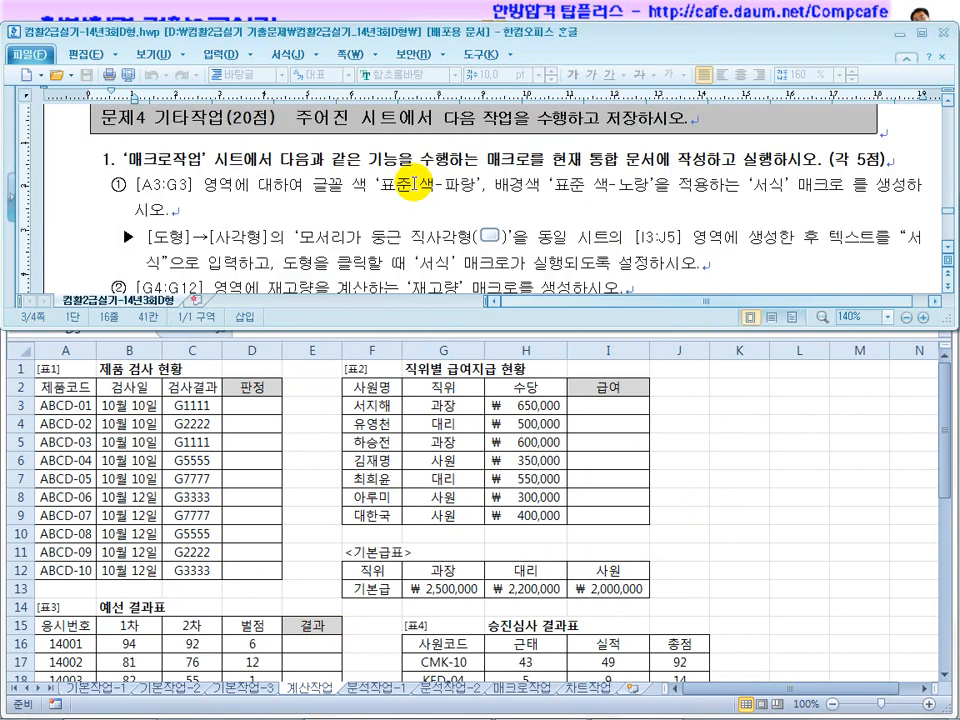
scroll(414, 183, "down", 3)
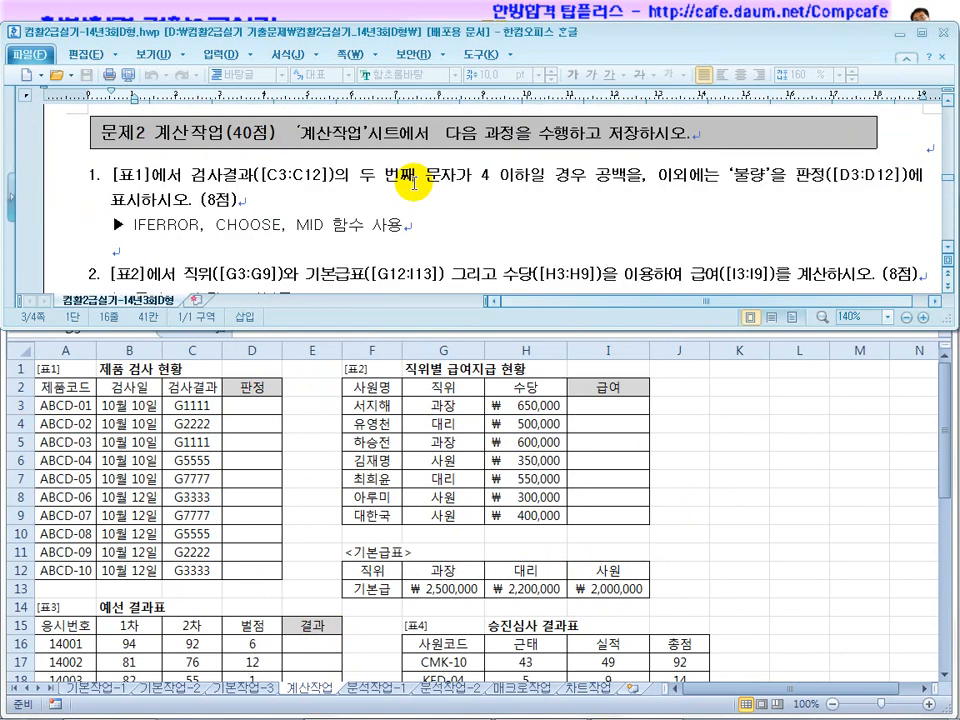
left_click(417, 200)
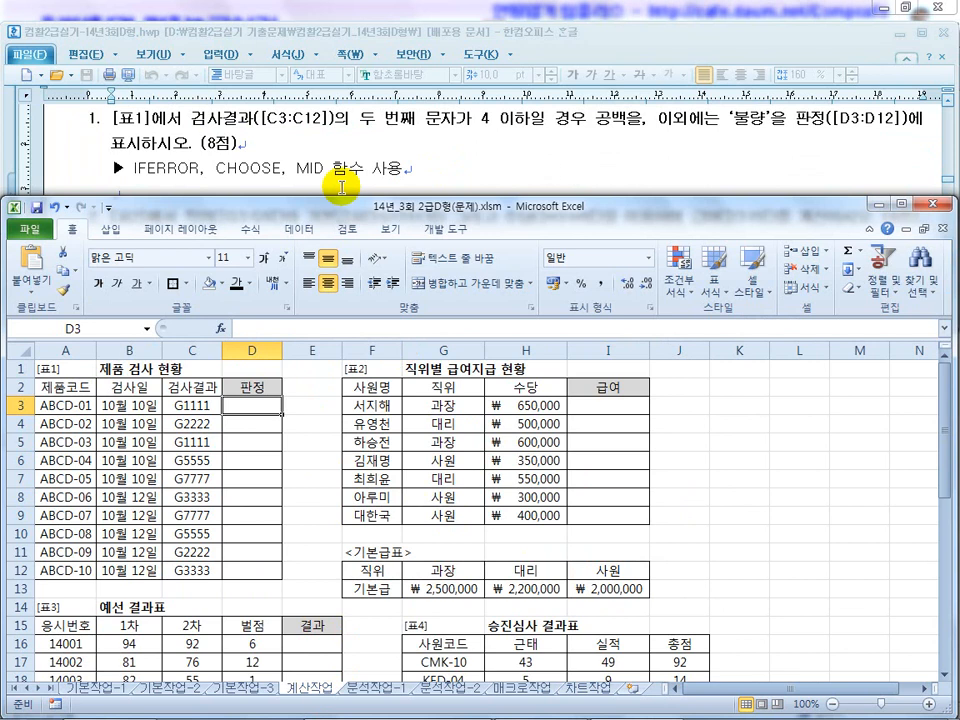
left_click(336, 169)
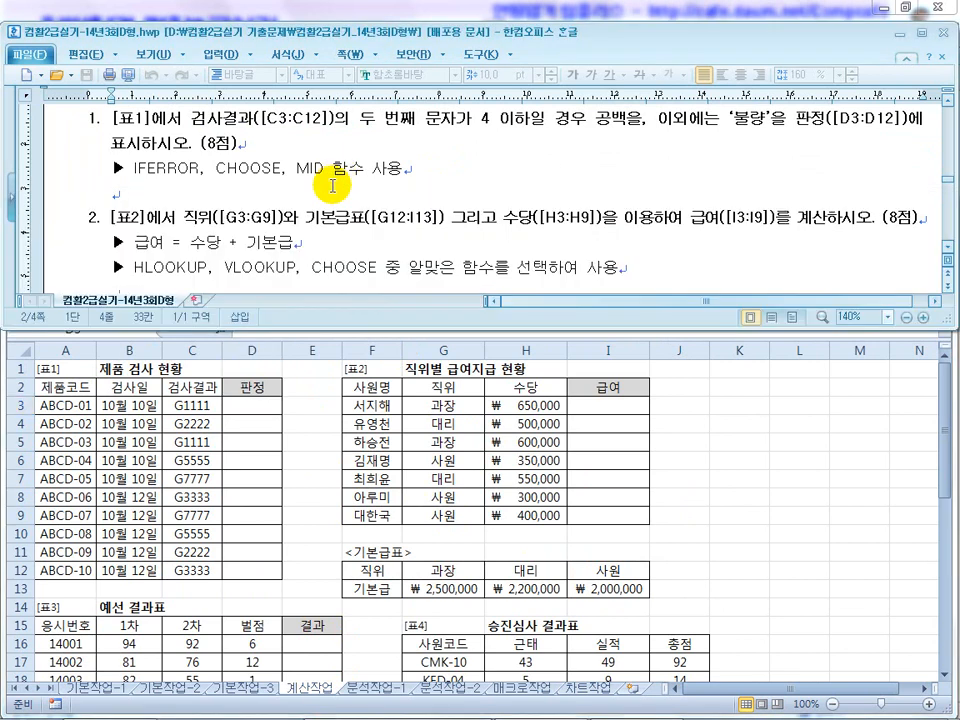
left_click(221, 122)
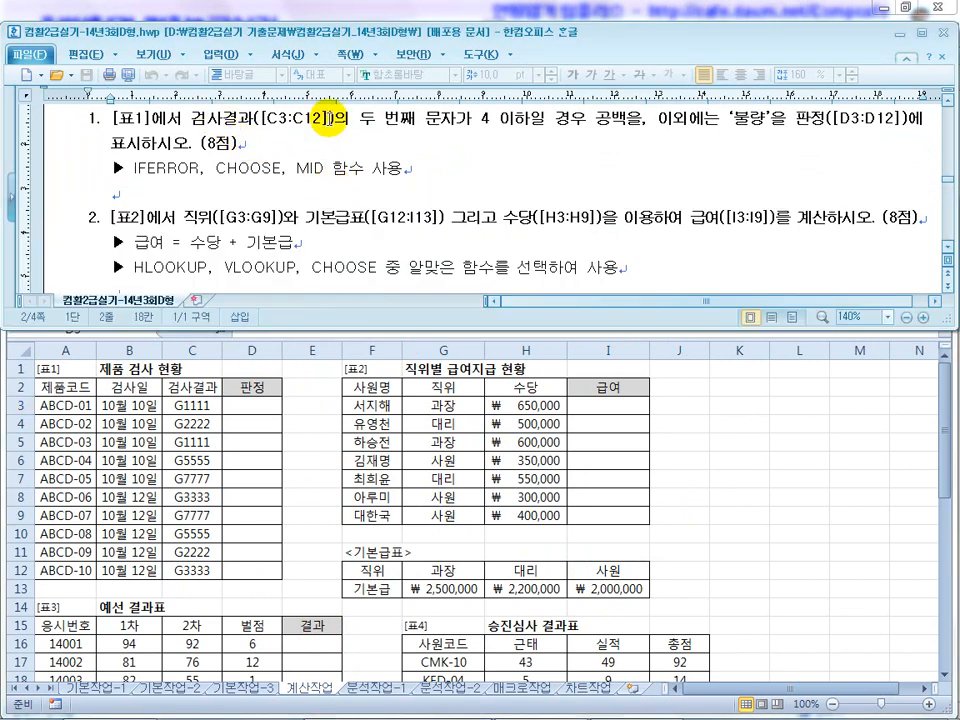
scroll(360, 124, "up", 1)
left_click(298, 164)
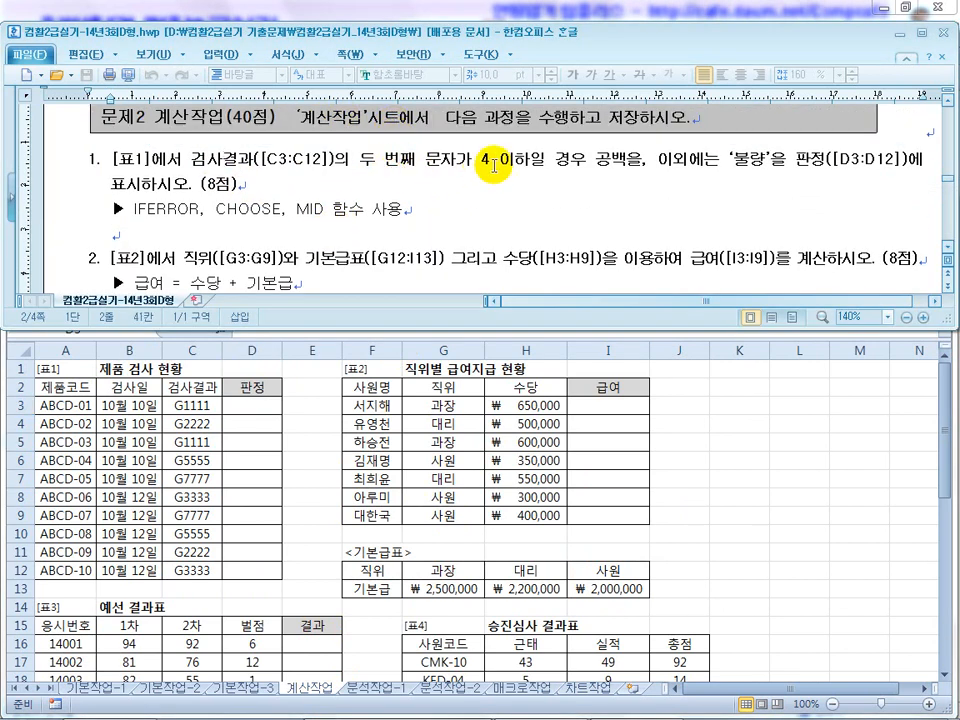
Step: Switch to Excel and enter =MID(C3,2,1) in D3 to extract the second character of the 검사결과 code
key("alt+Tab")
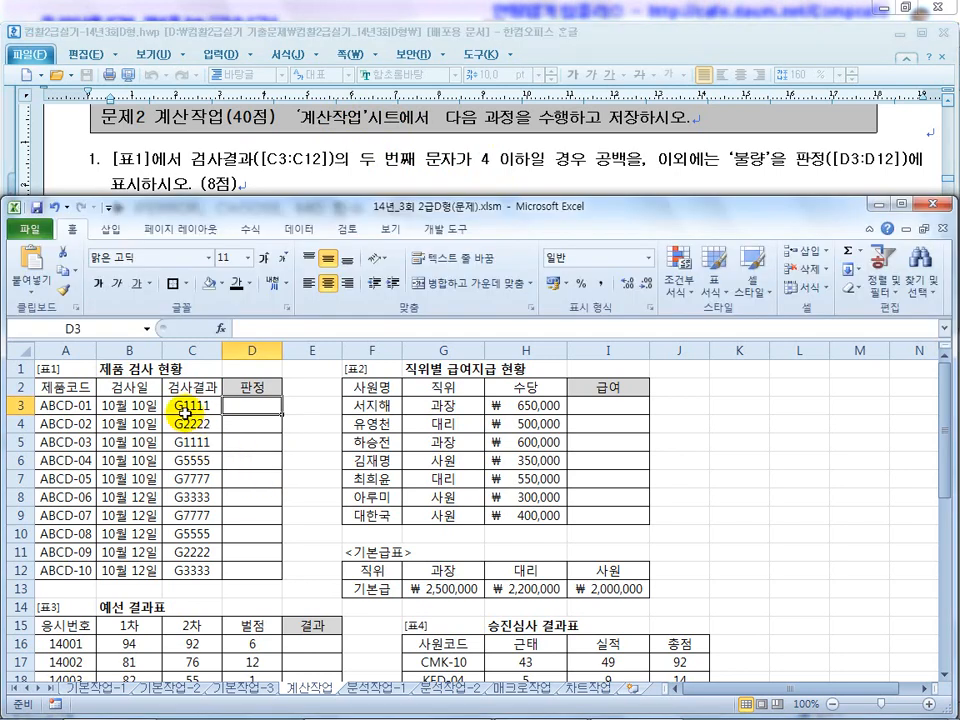
type("=mid*(")
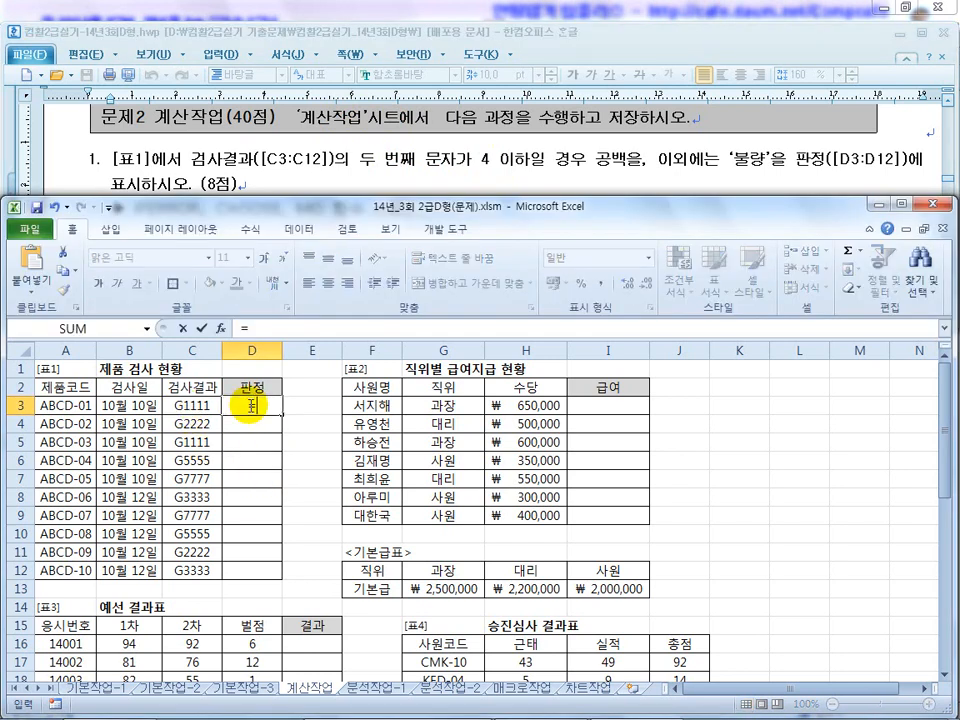
key("BackSpace")
key("BackSpace")
type("(")
left_click(187, 405)
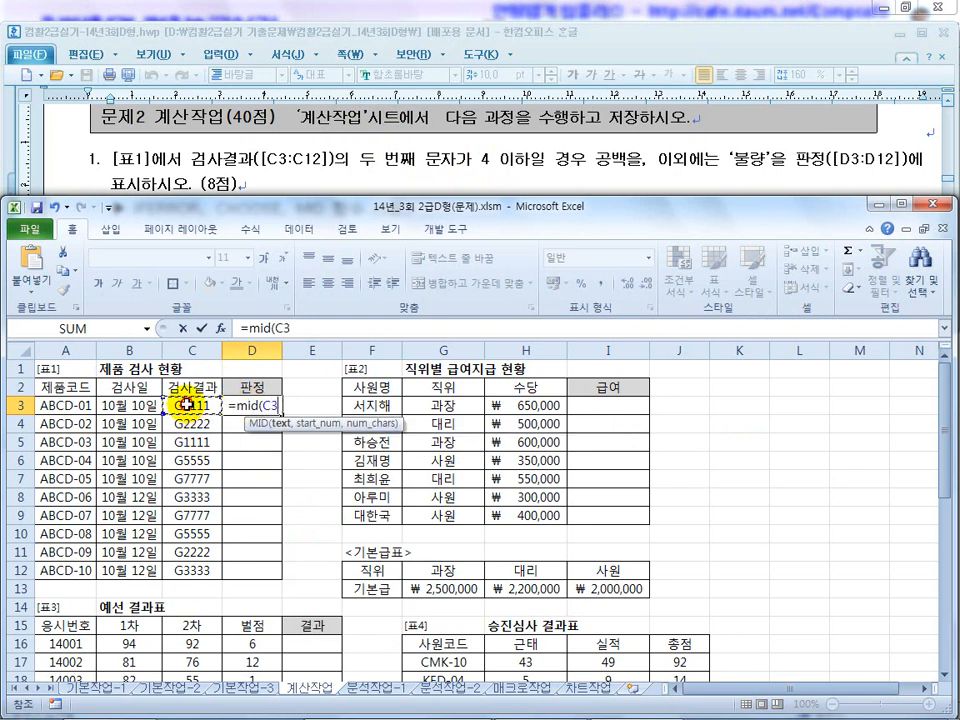
type(",2,1")
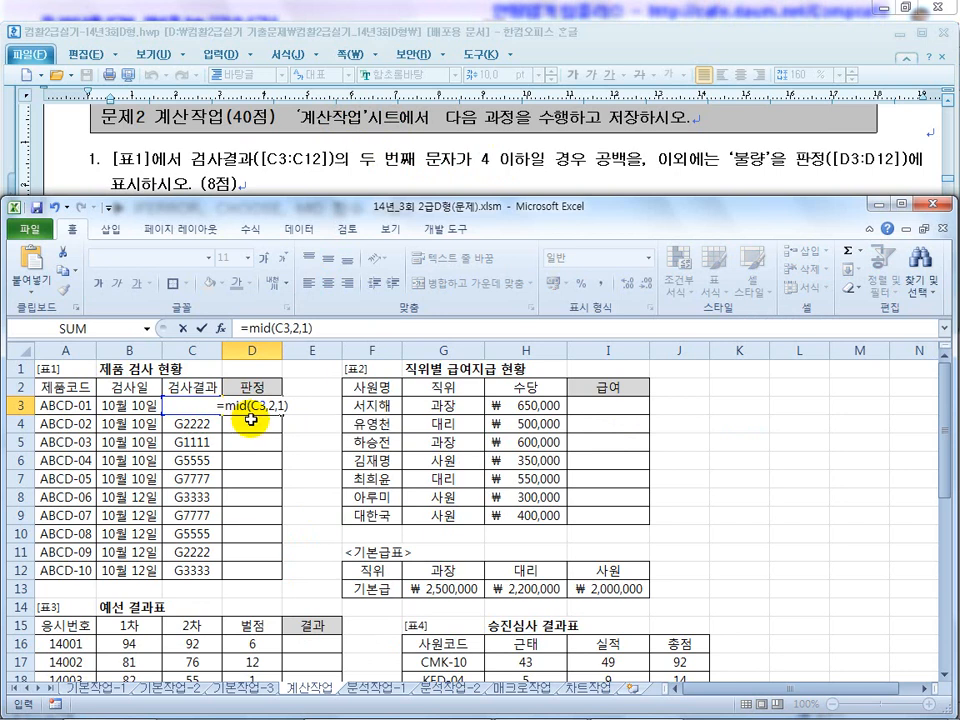
key("Return")
Step: Fill the MID formula from D3 down to D12 and inspect the extracted characters
left_click(252, 404)
left_click_drag(281, 413, 279, 575)
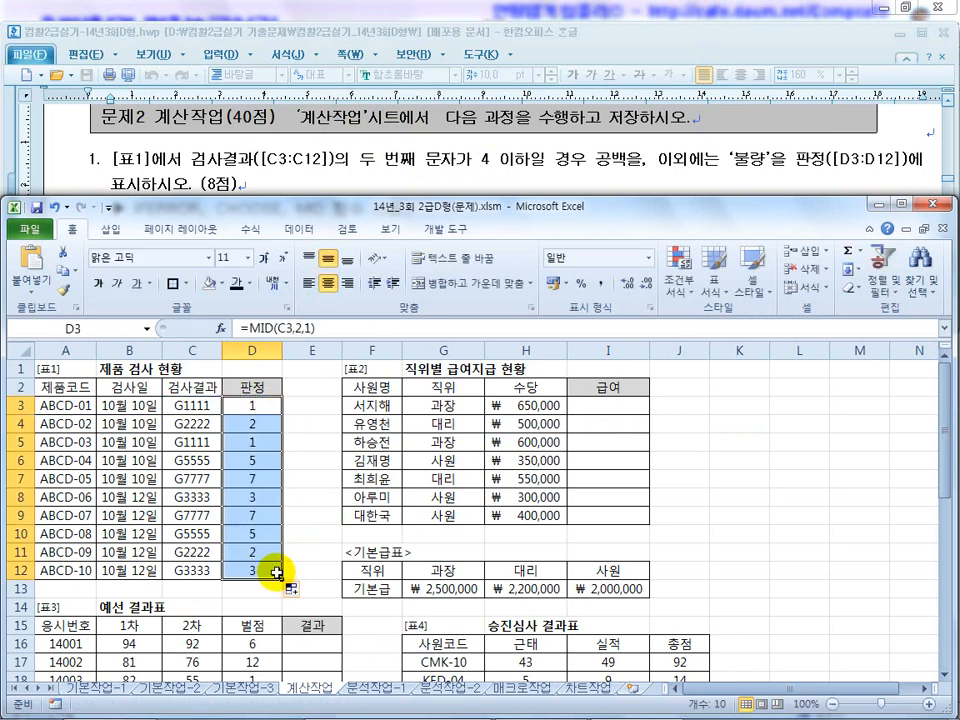
left_click(256, 402)
left_click(259, 482)
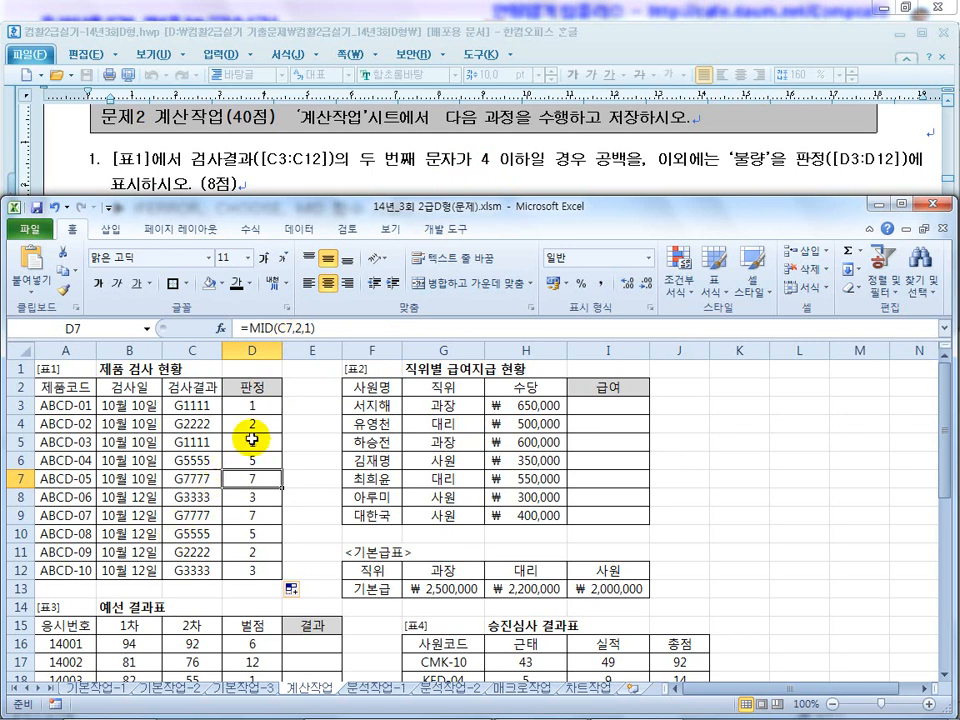
left_click_drag(258, 405, 254, 569)
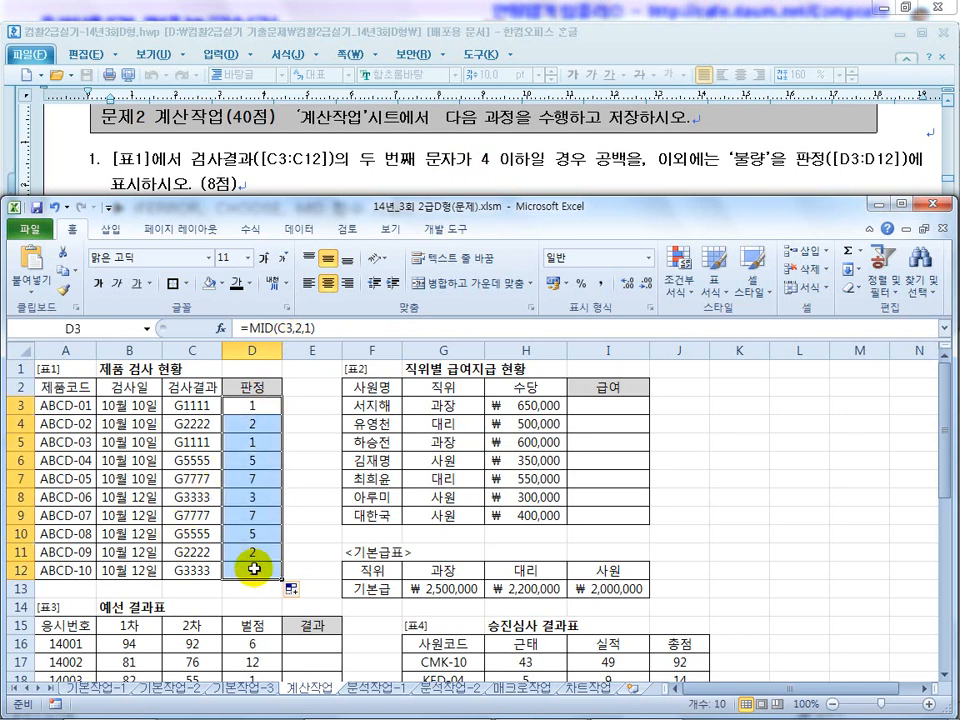
Step: Review the 표1 condition and required functions in the Hangul document, and wrap D3's MID formula in CHOOSE as its index argument
left_click(482, 170)
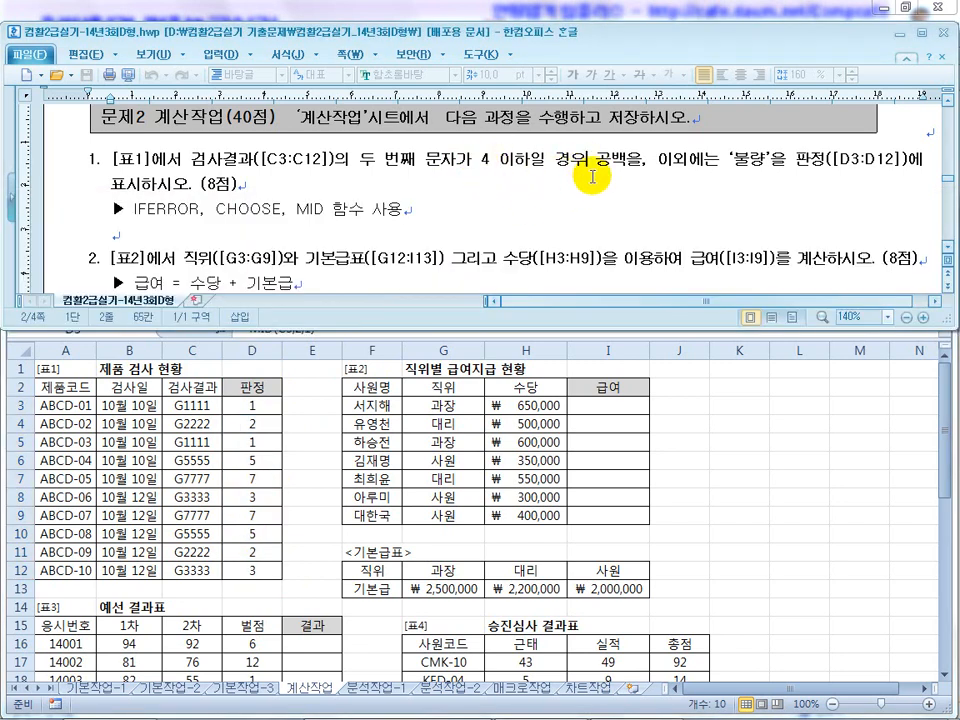
left_click(762, 160)
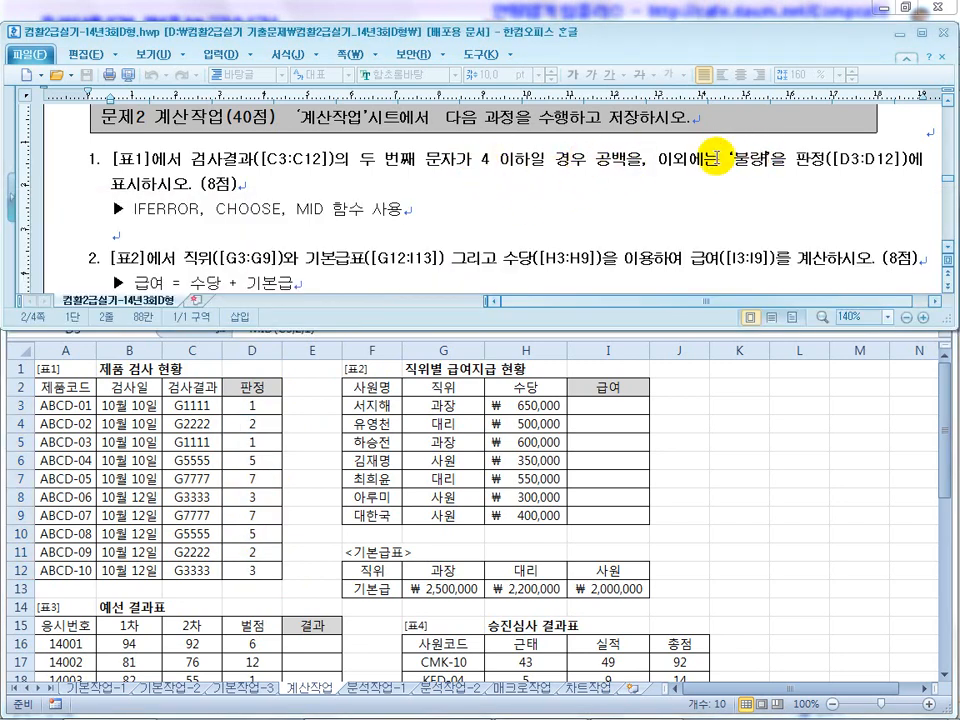
left_click(296, 212)
left_click(242, 410)
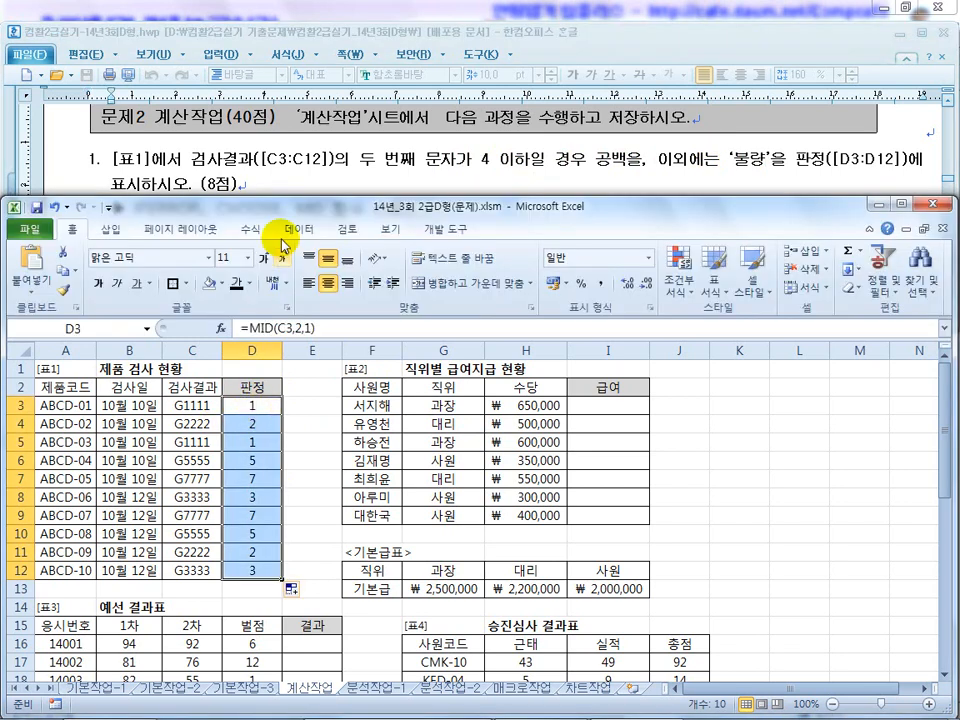
left_click(281, 177)
left_click(254, 405)
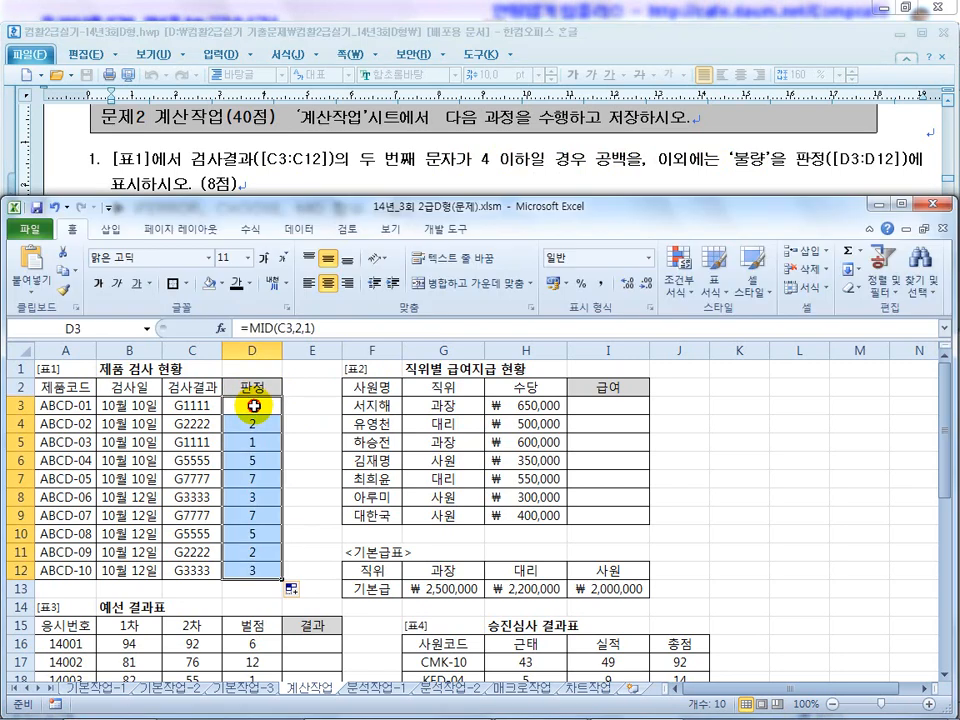
left_click(253, 405)
left_click(258, 328)
type("choose")
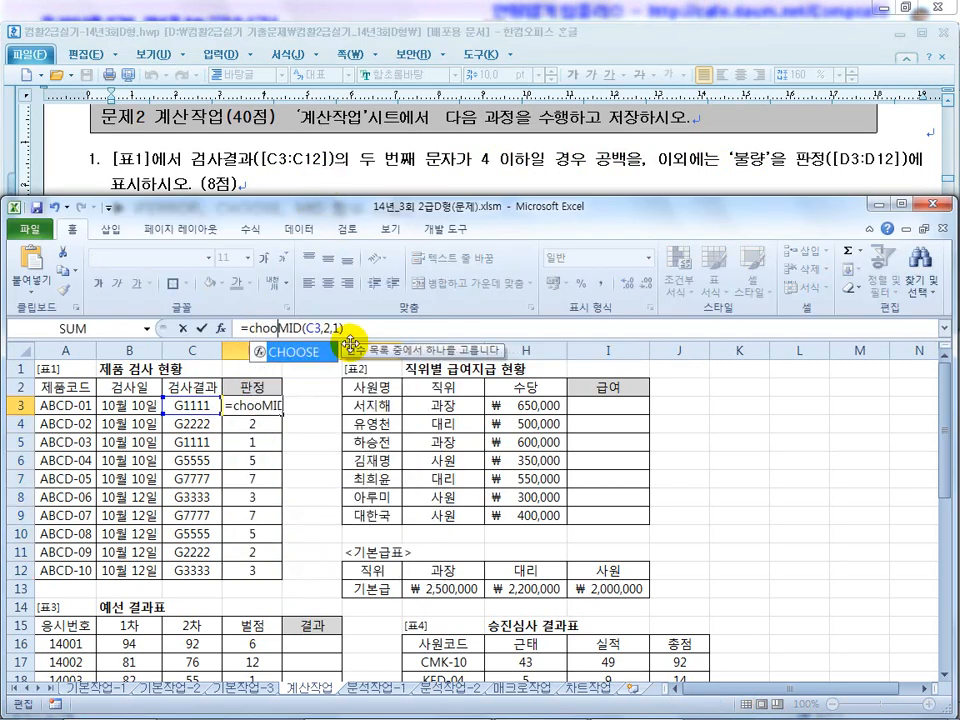
type("(")
left_click(382, 333)
type(",")
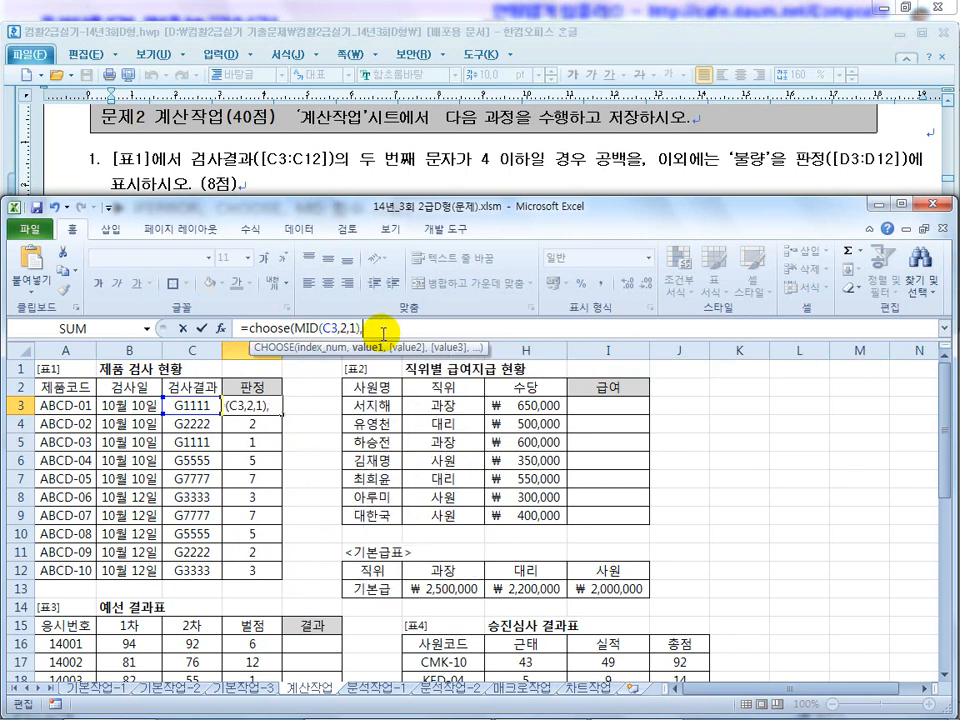
Step: Add seven empty-string ("") values to the CHOOSE formula in D3 and close its parenthesis
type("\"\",\"\",")
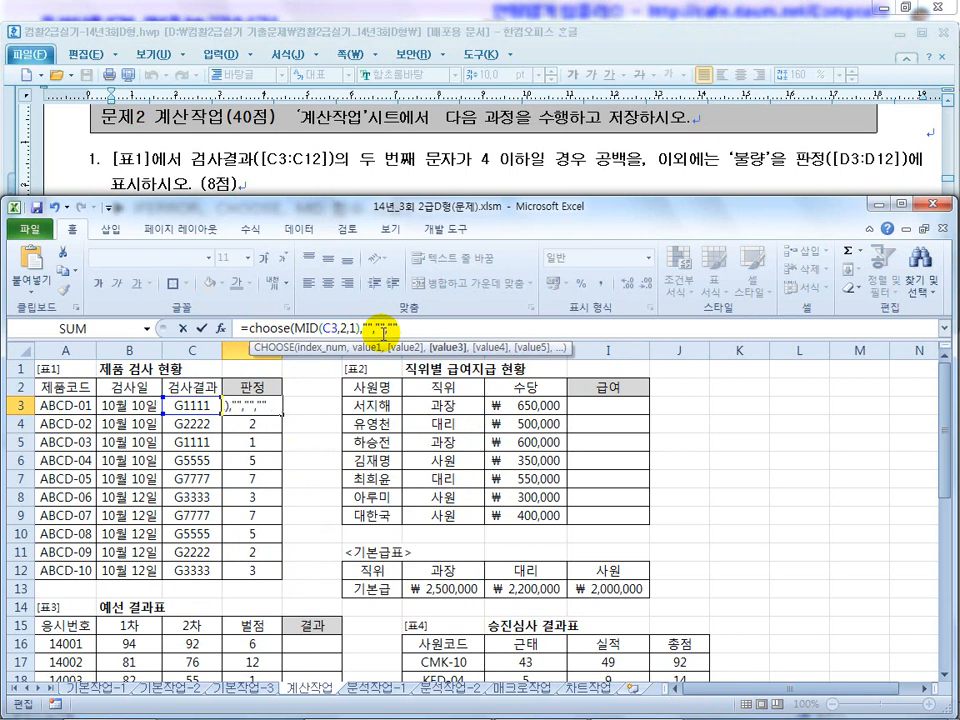
left_click_drag(364, 328, 443, 355)
key("ctrl+c")
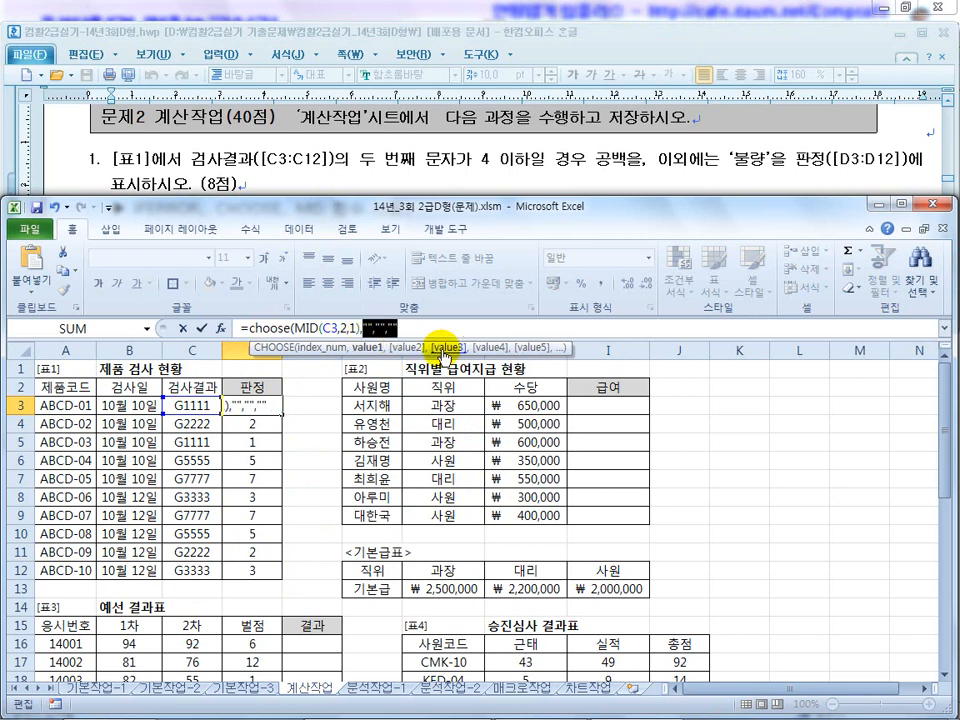
left_click(457, 336)
type(",")
key("ctrl+v")
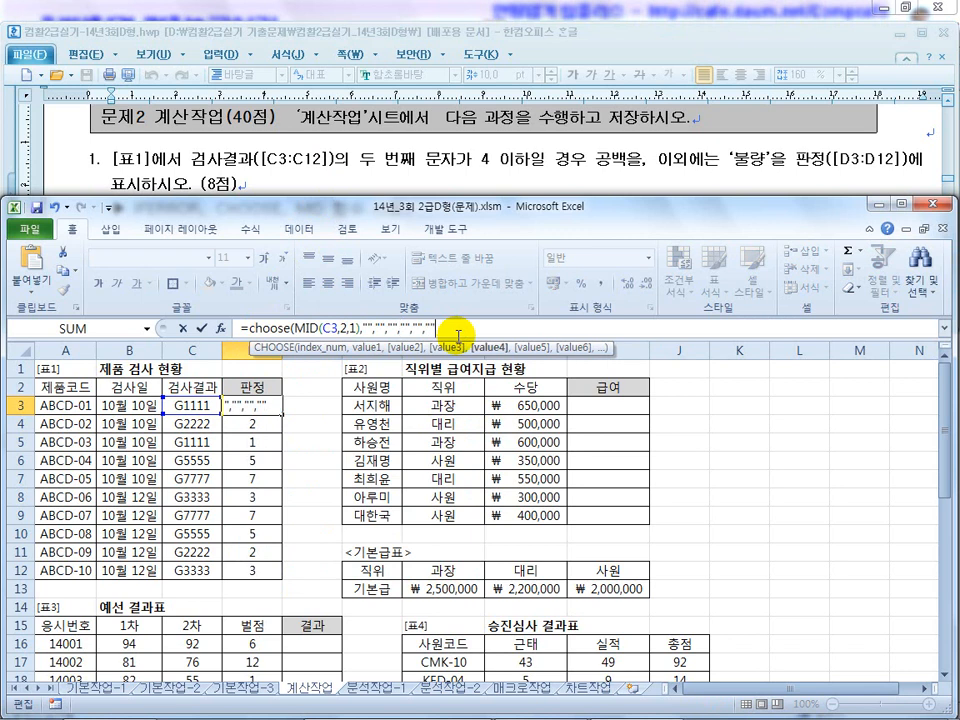
type(",")
key("ctrl+v")
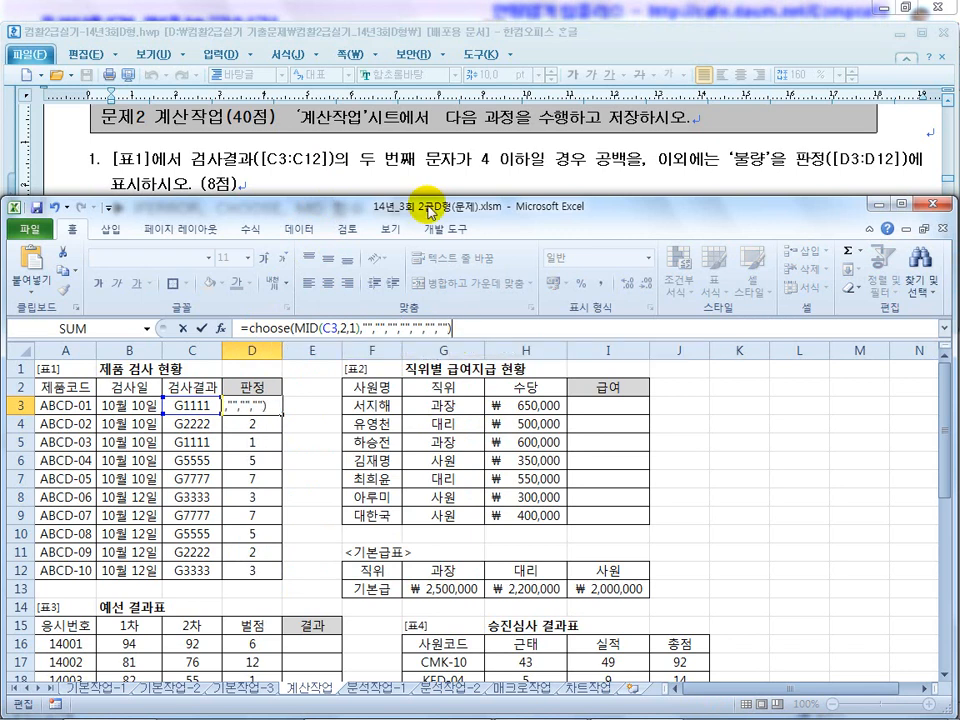
Step: Change the fifth, sixth and seventh CHOOSE values in D3 to "불량" and commit the formula
left_click(372, 327)
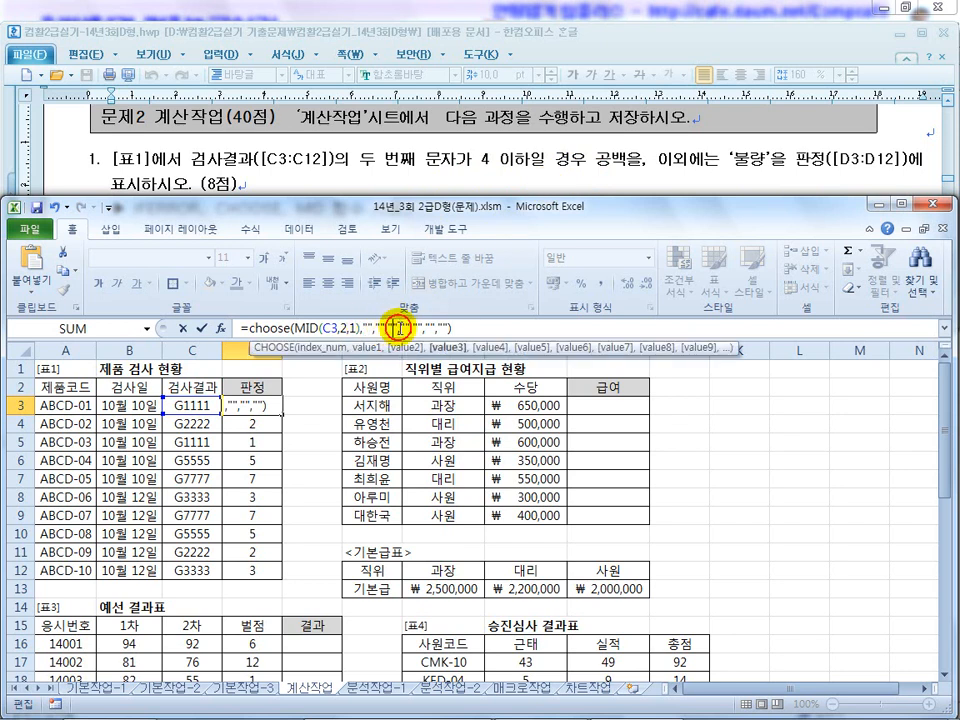
left_click(412, 327)
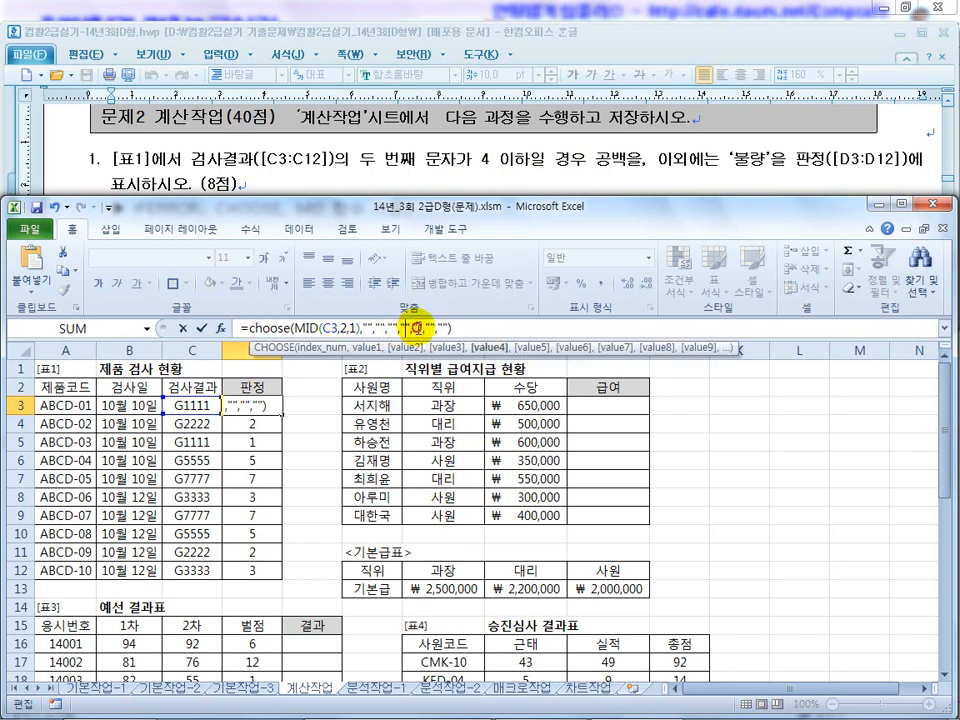
left_click(421, 327)
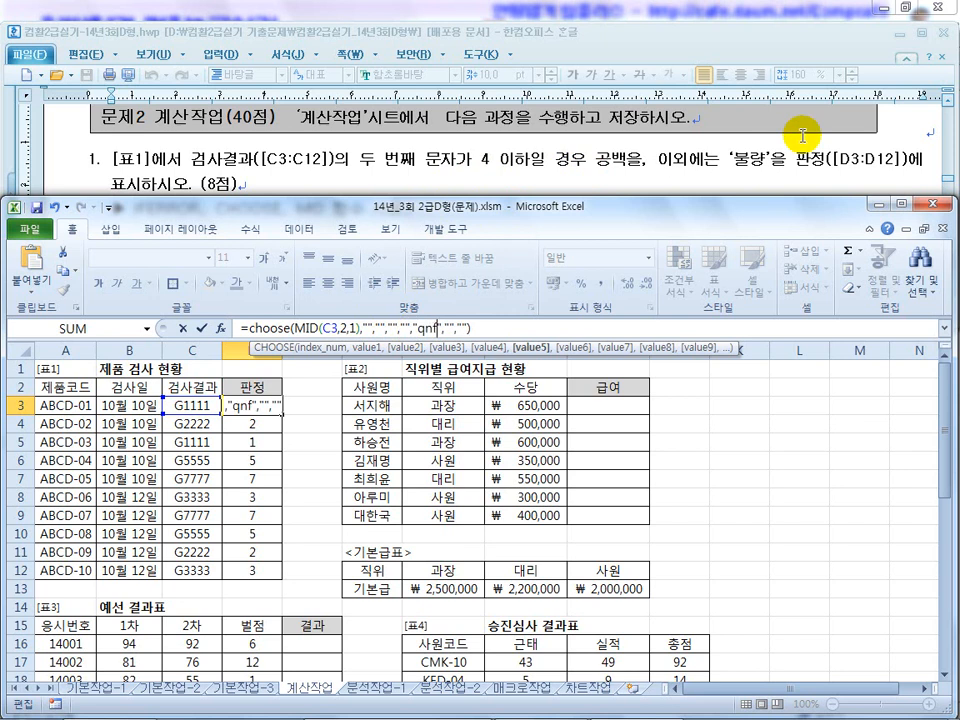
type("불량")
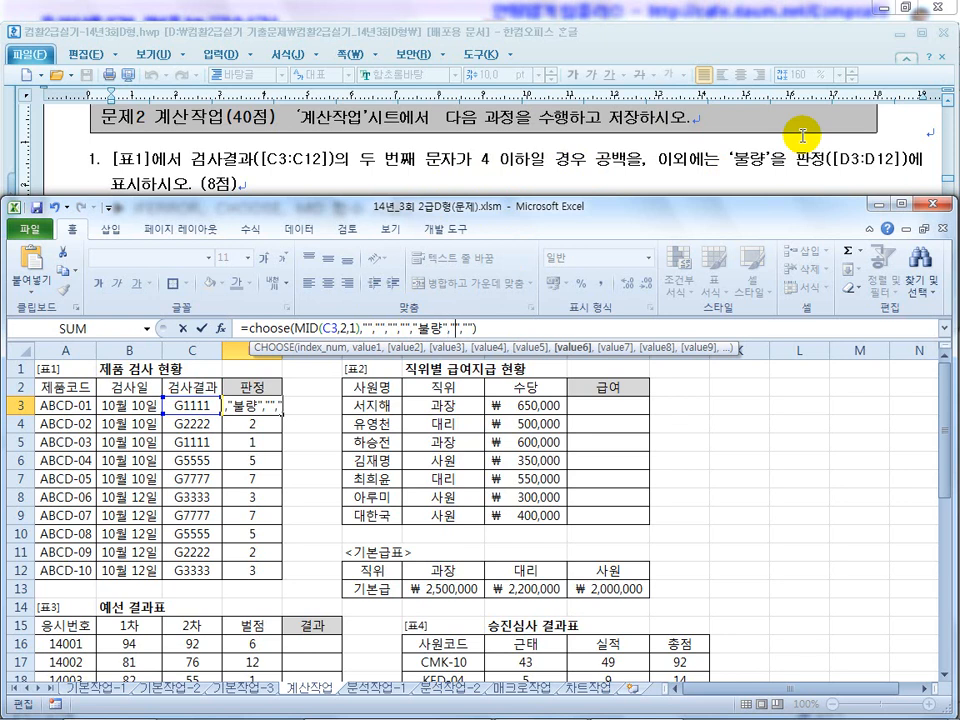
type("불량")
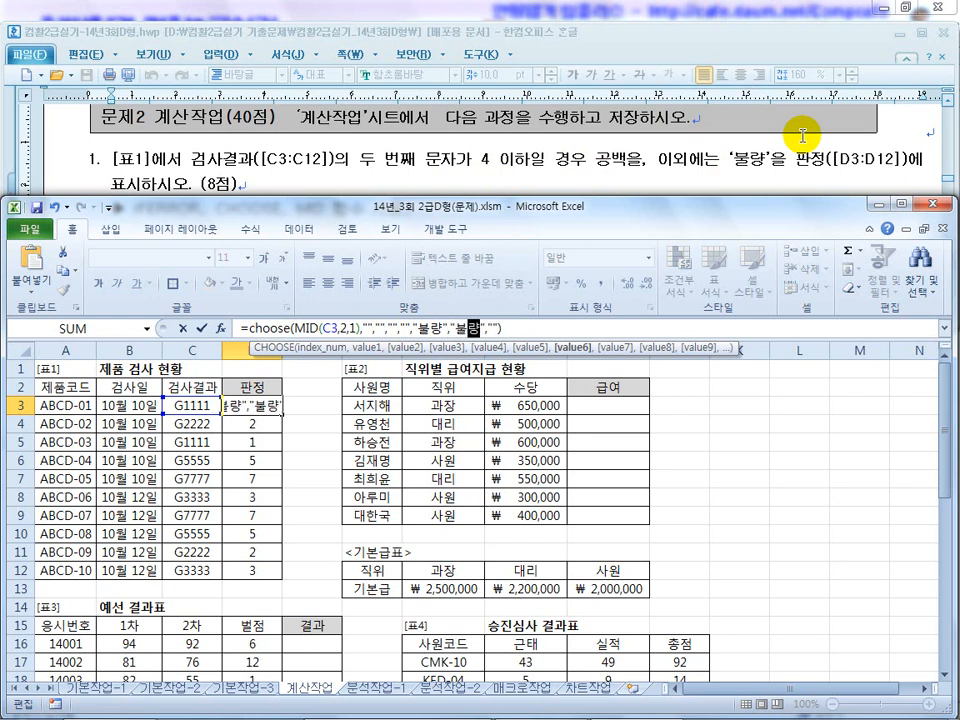
type("부")
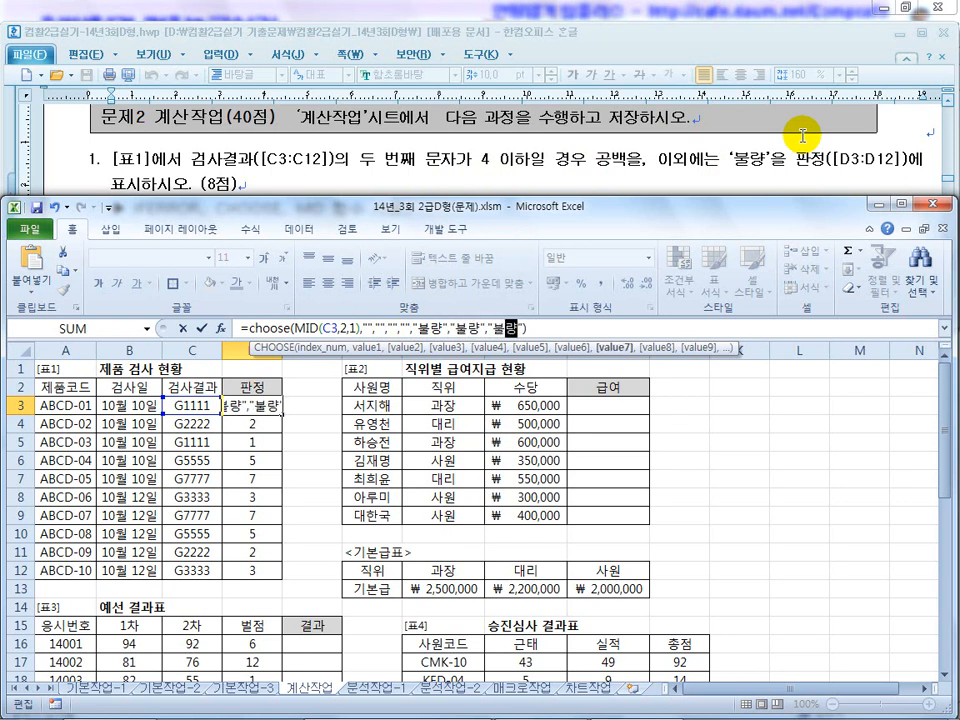
key("Return")
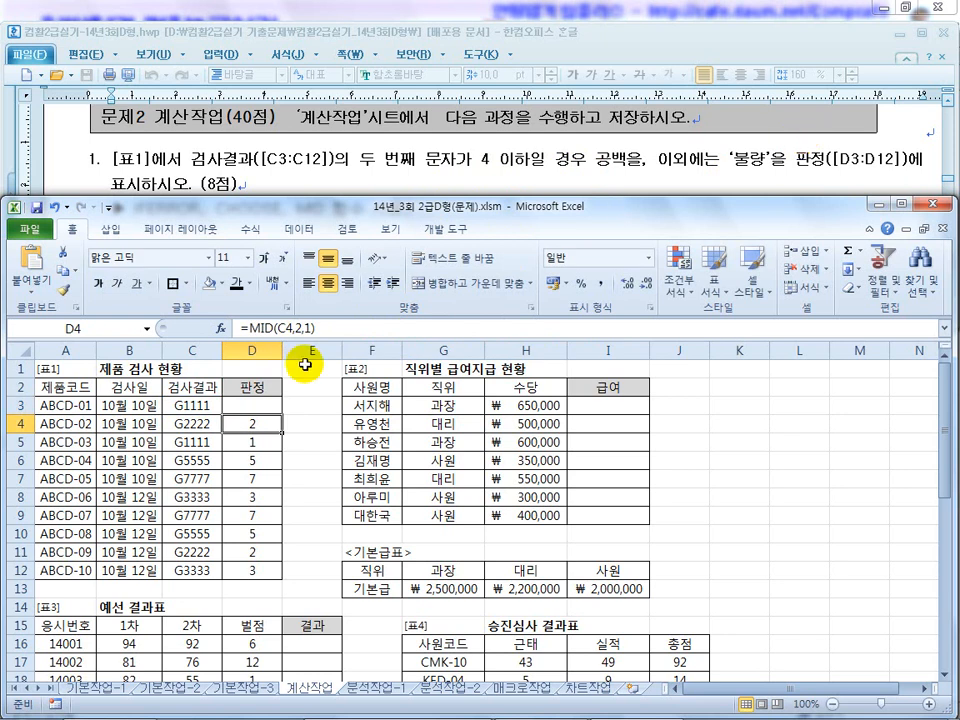
Step: Fill the CHOOSE formula from D3 down to D12 in the 판정 column
left_click(252, 405)
left_click_drag(282, 416, 280, 570)
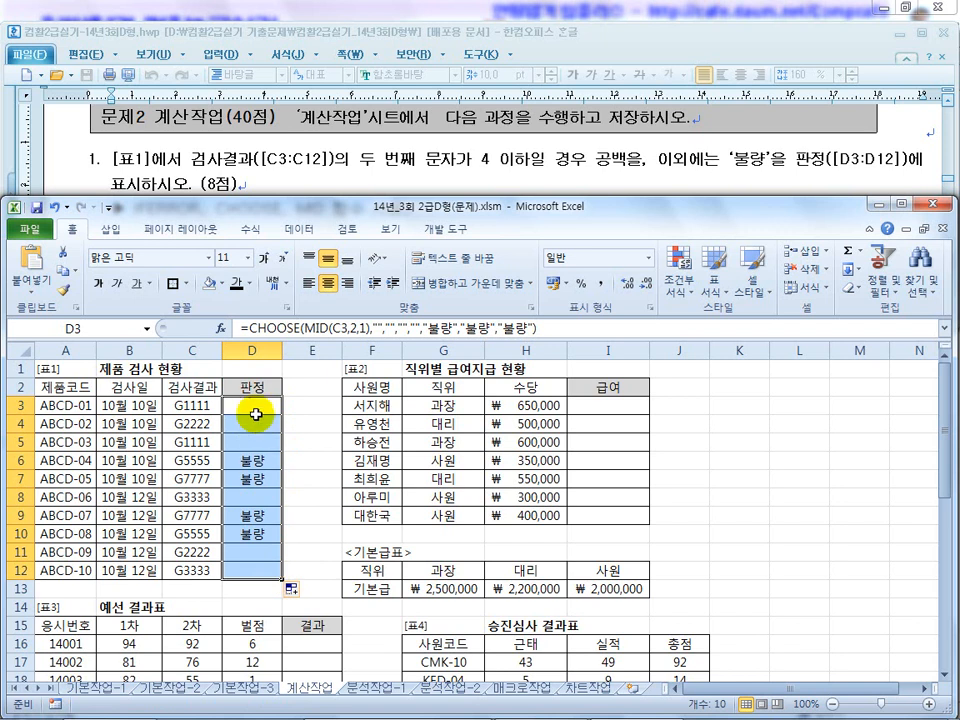
left_click(255, 409)
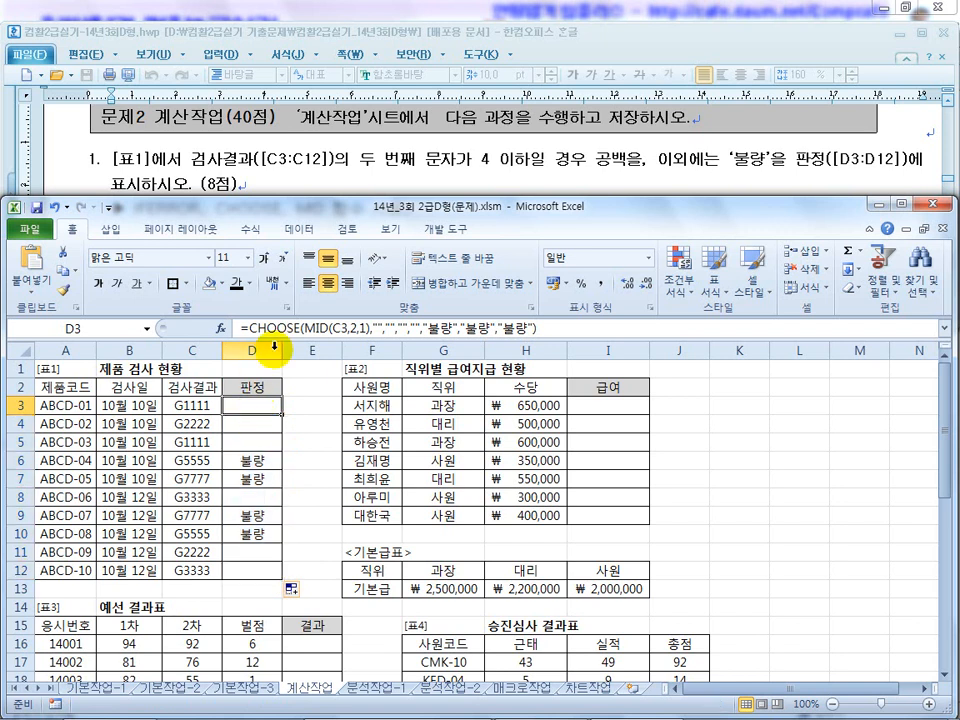
Step: Check the IFERROR requirement for 표1 in the Hangul document and return to cell D3 in Excel
left_click(215, 126)
left_click(178, 211)
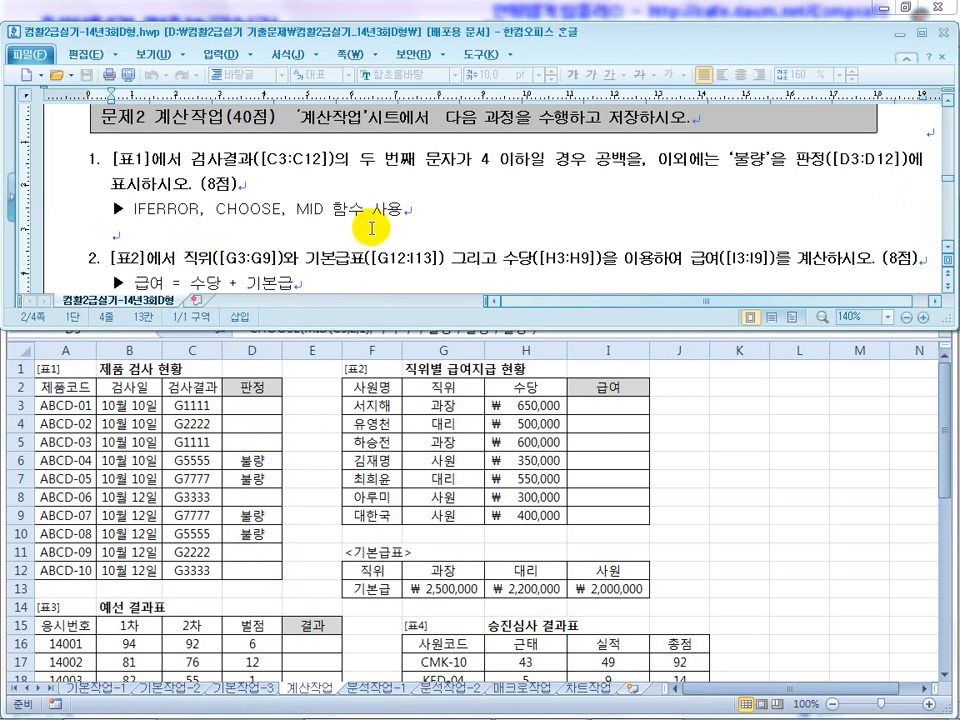
left_click(252, 405)
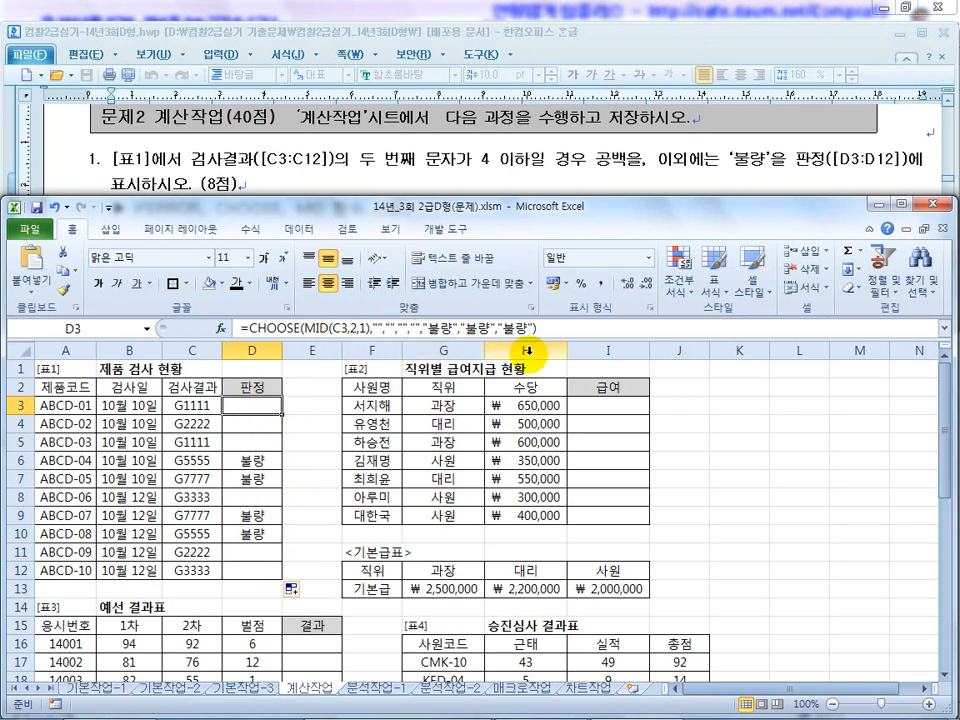
Step: Insert the IFERROR function with its opening parenthesis in front of CHOOSE in the D3 formula
left_click(343, 338)
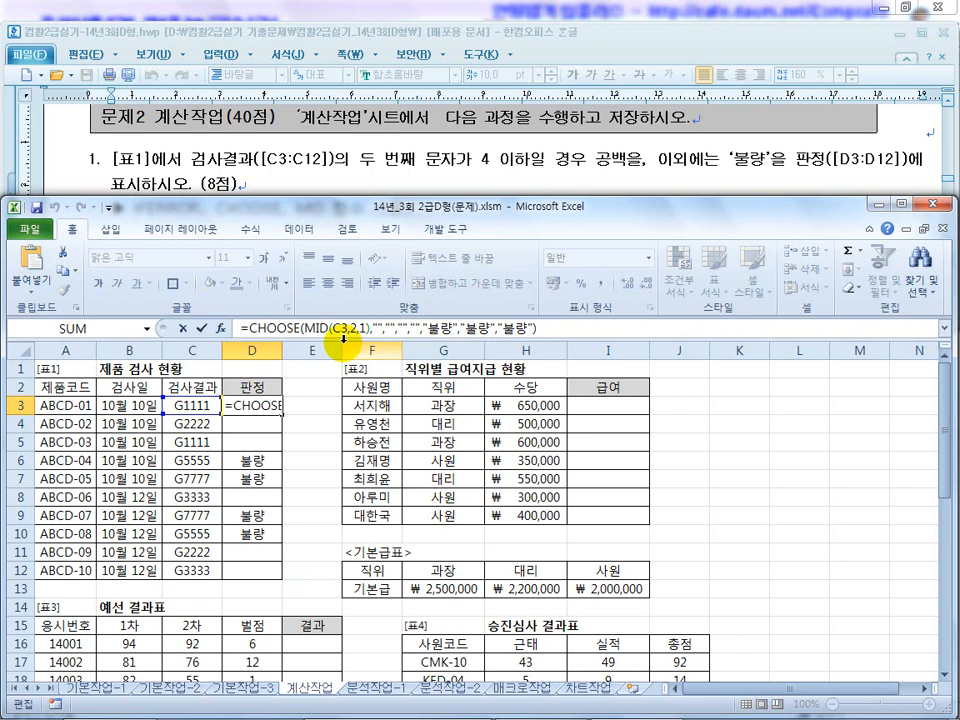
key("Home")
key("Right")
type("ifr")
key("BackSpace")
type("err")
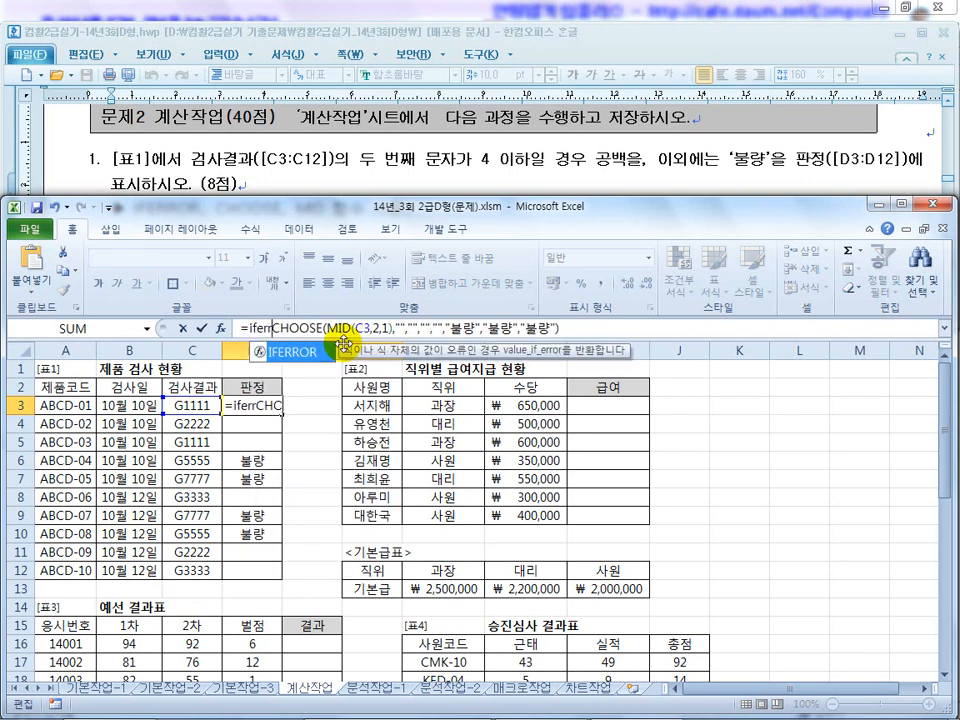
double_click(297, 354)
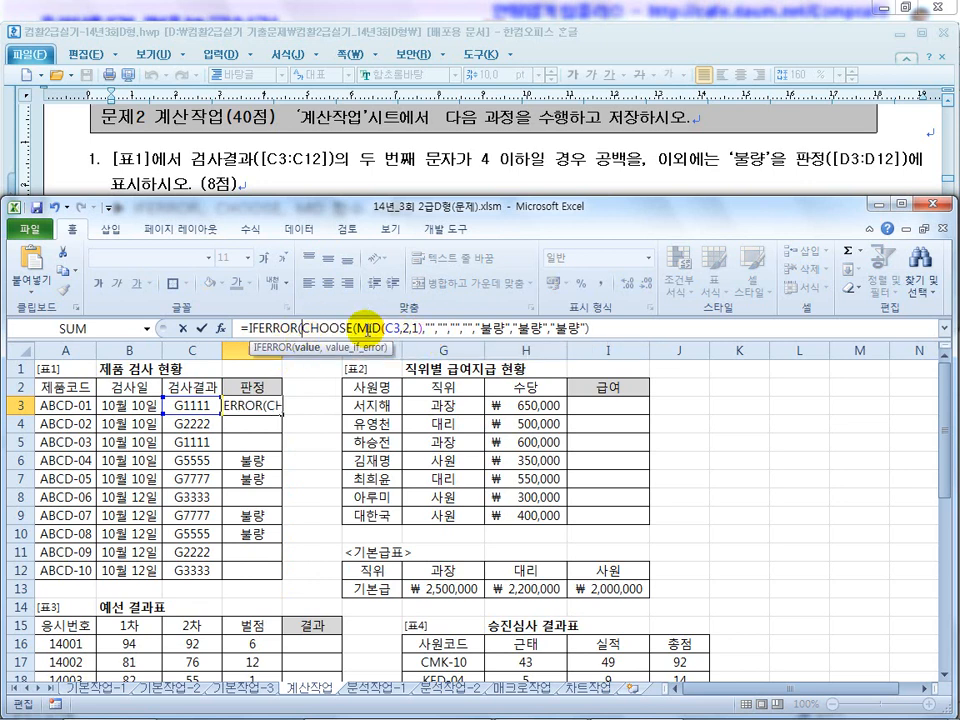
Step: Close the CHOOSE function in D3 right after its fourth empty-string value
left_click_drag(302, 329, 470, 331)
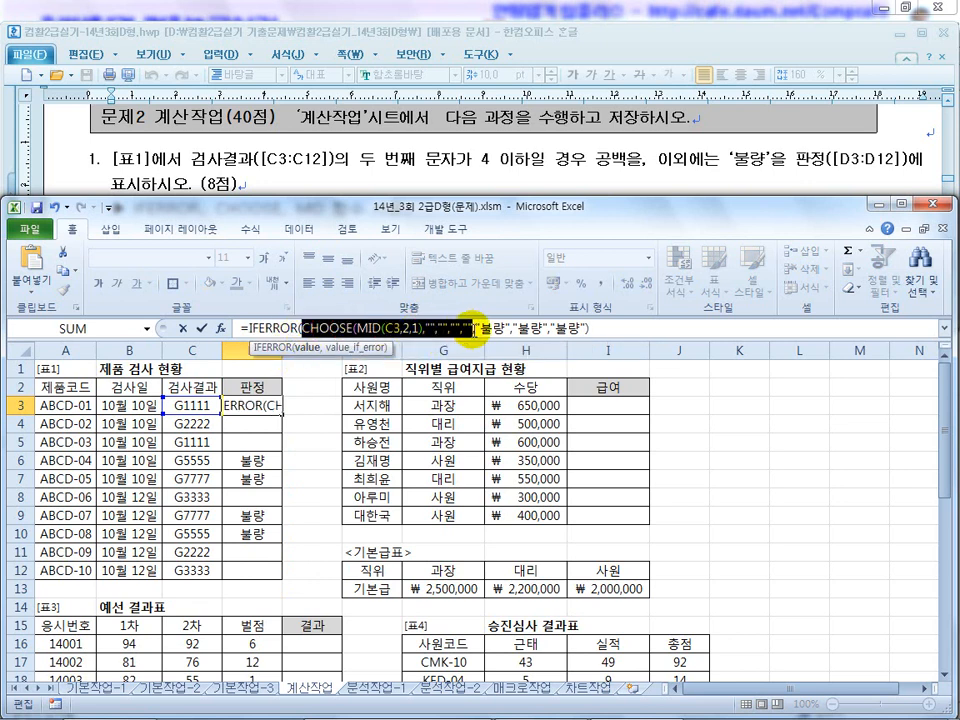
left_click(527, 350)
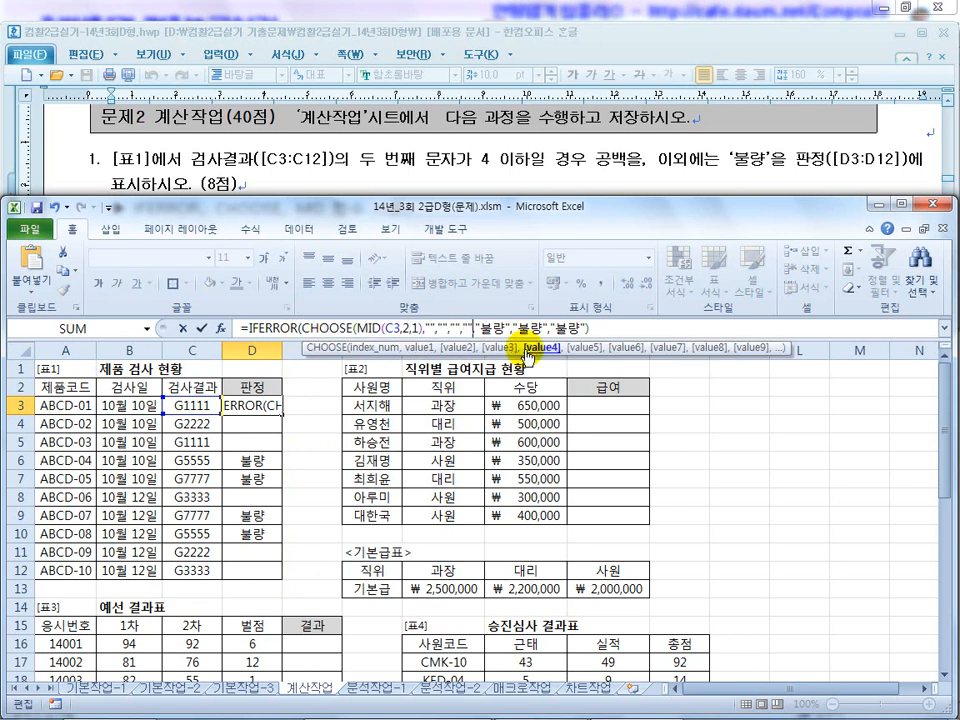
type(")")
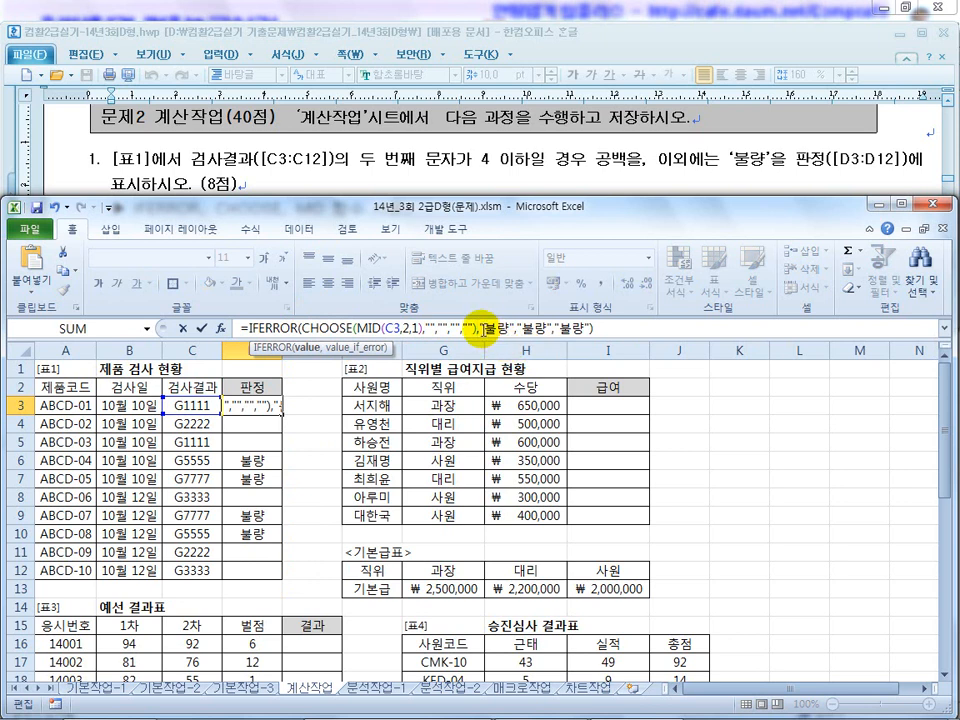
Step: Delete the last two "불량" values in D3, leaving a single one as IFERROR's value_if_error, and commit the formula
left_click(484, 328)
left_click(516, 328)
key("Delete")
key("Delete")
key("Delete")
key("Delete")
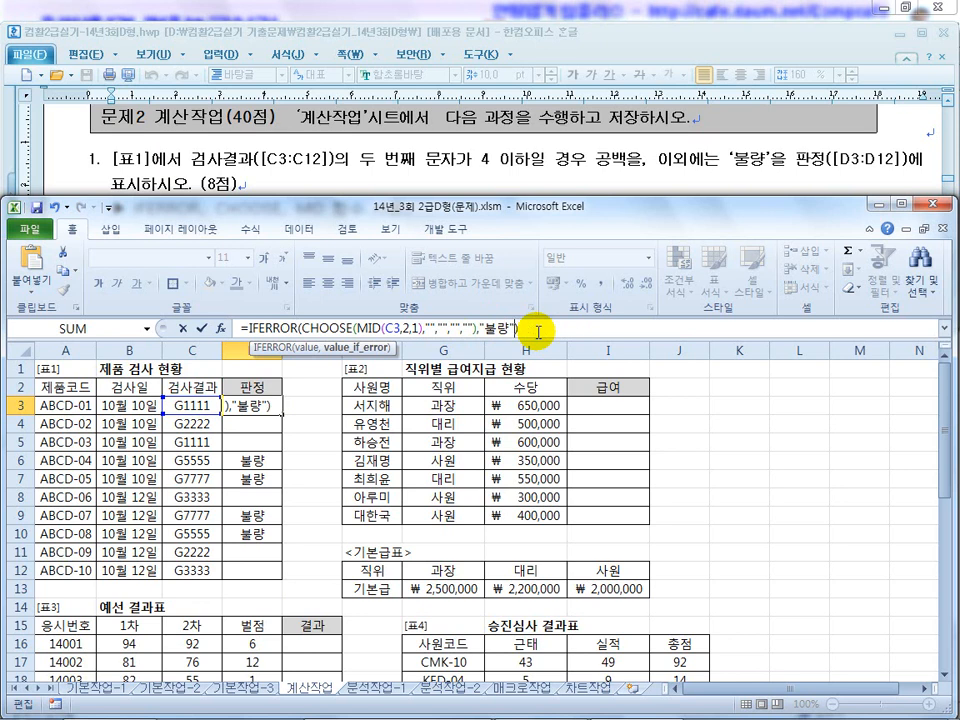
left_click_drag(478, 328, 302, 328)
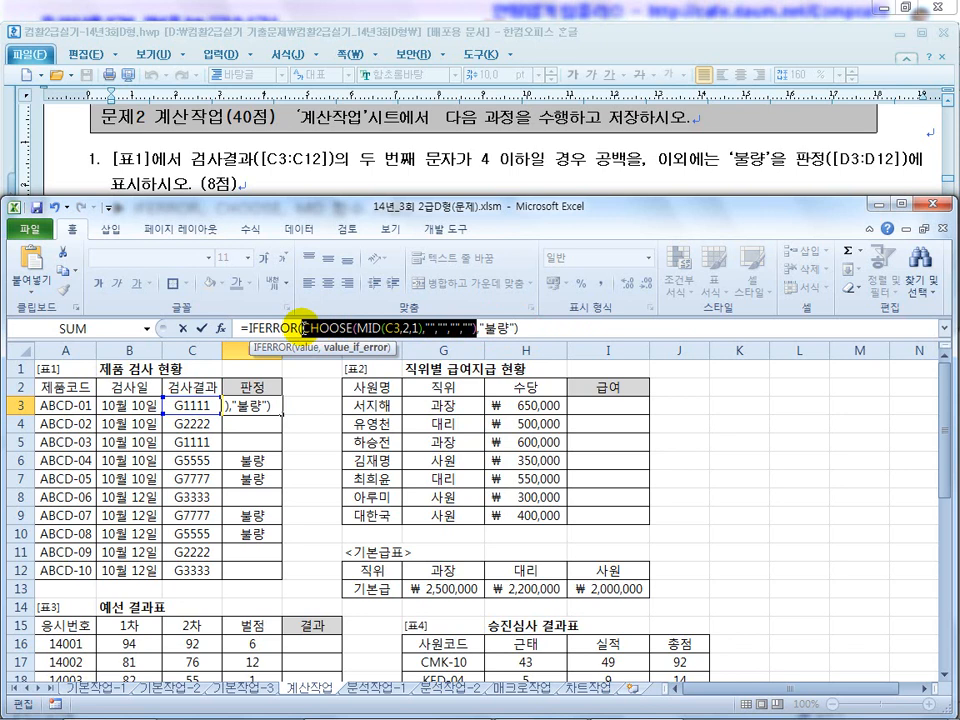
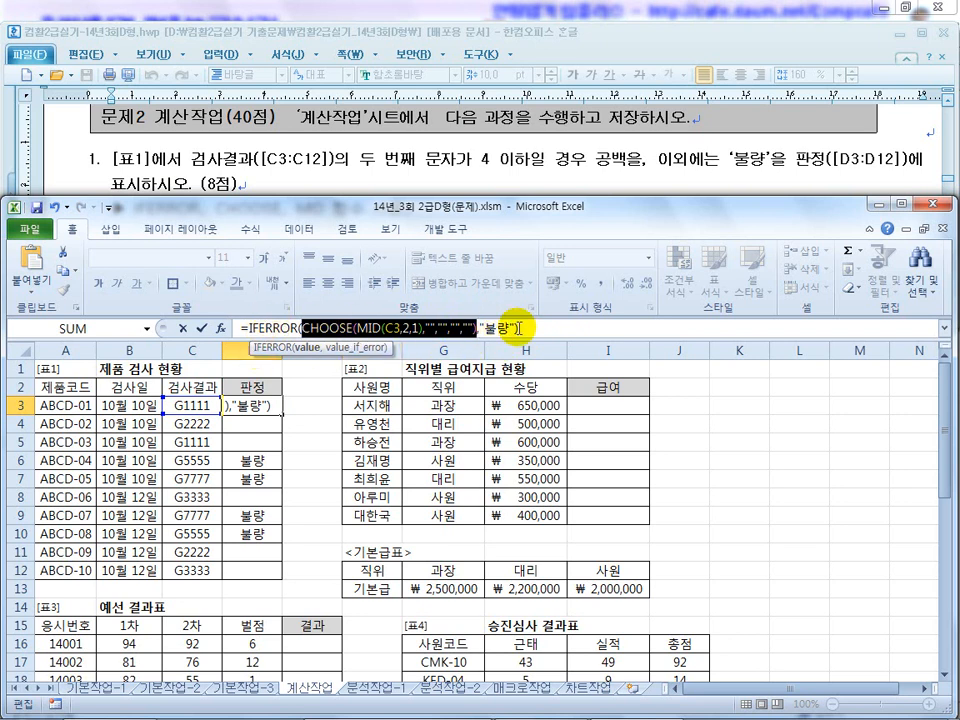
key("Return")
Step: Fill the IFERROR formula from D3 down to D12 in the 판정 column
left_click(270, 406)
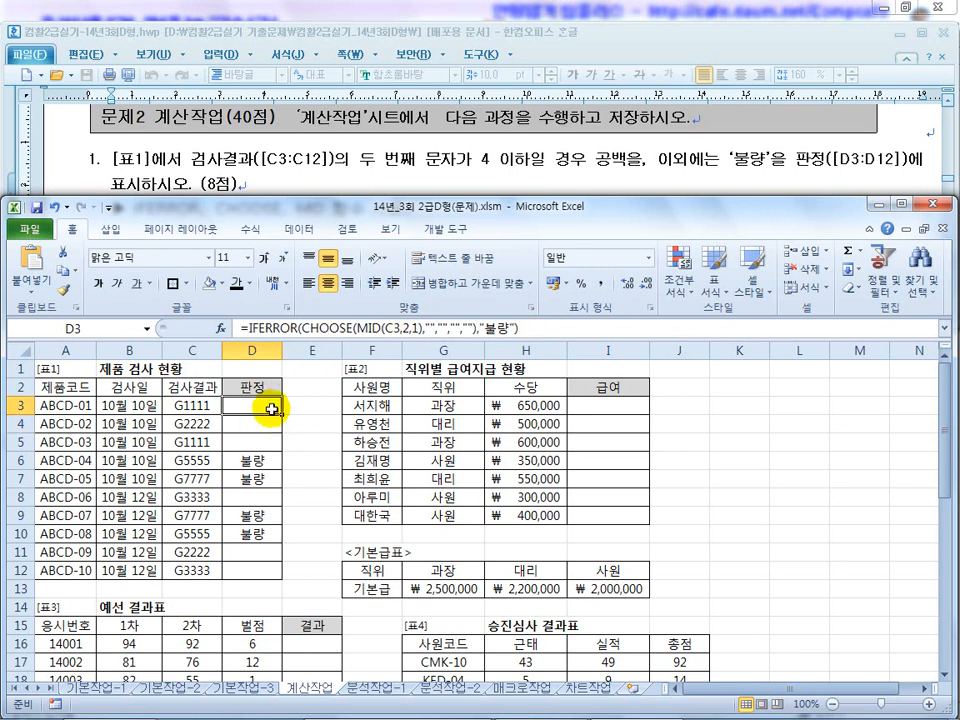
left_click_drag(283, 414, 264, 570)
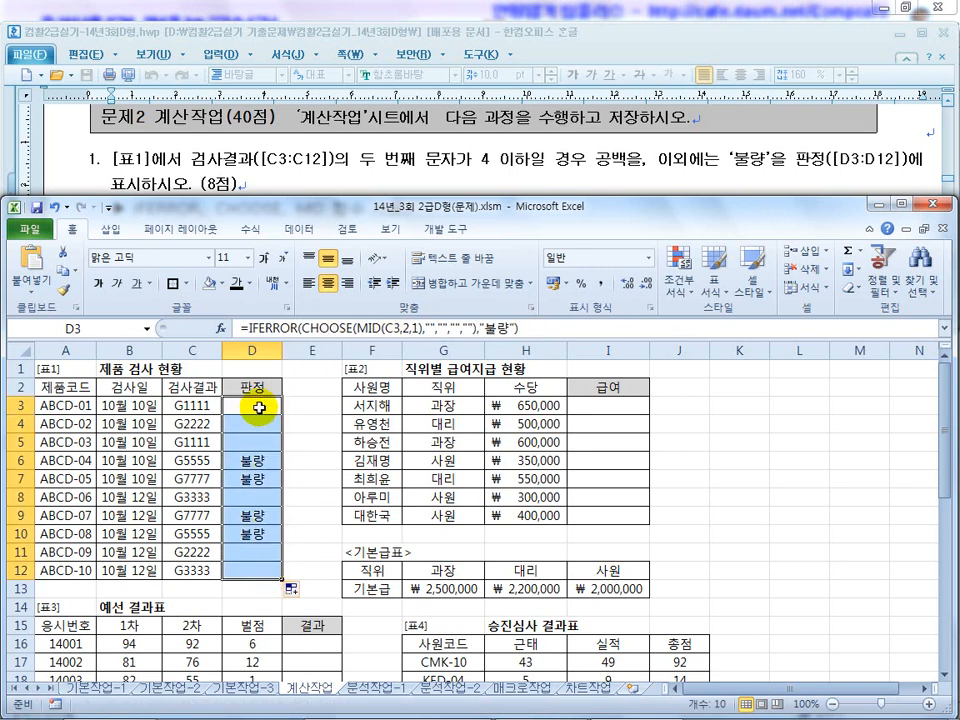
left_click(259, 407)
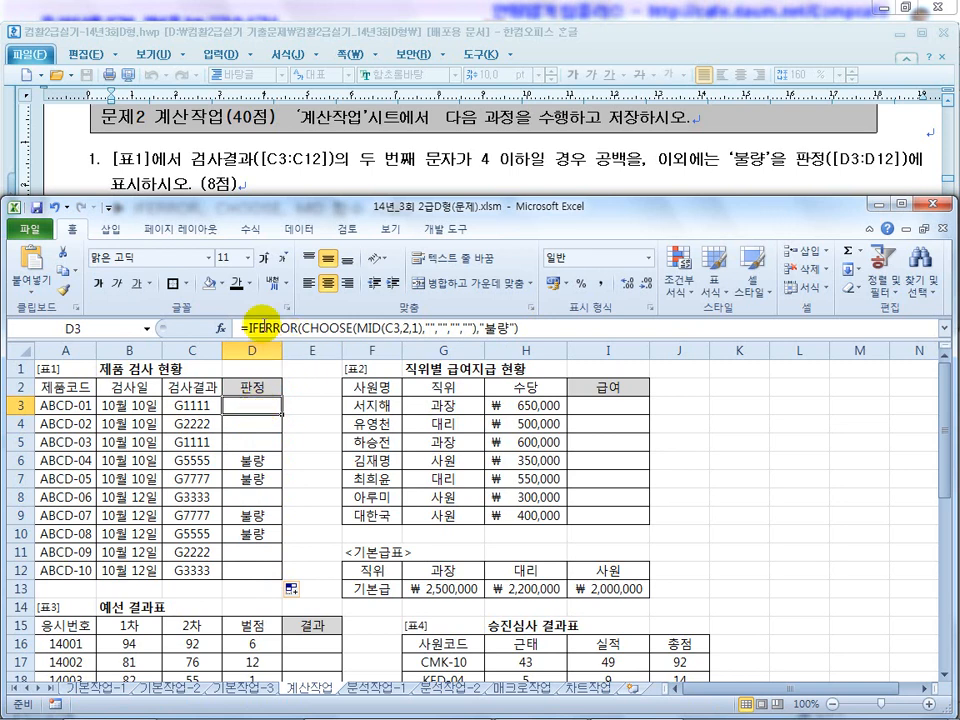
Step: Read task 2 in the Hangul document and compare it with 표2's 직위 column and the 기본급표 range G12:I13 in Excel
left_click(323, 173)
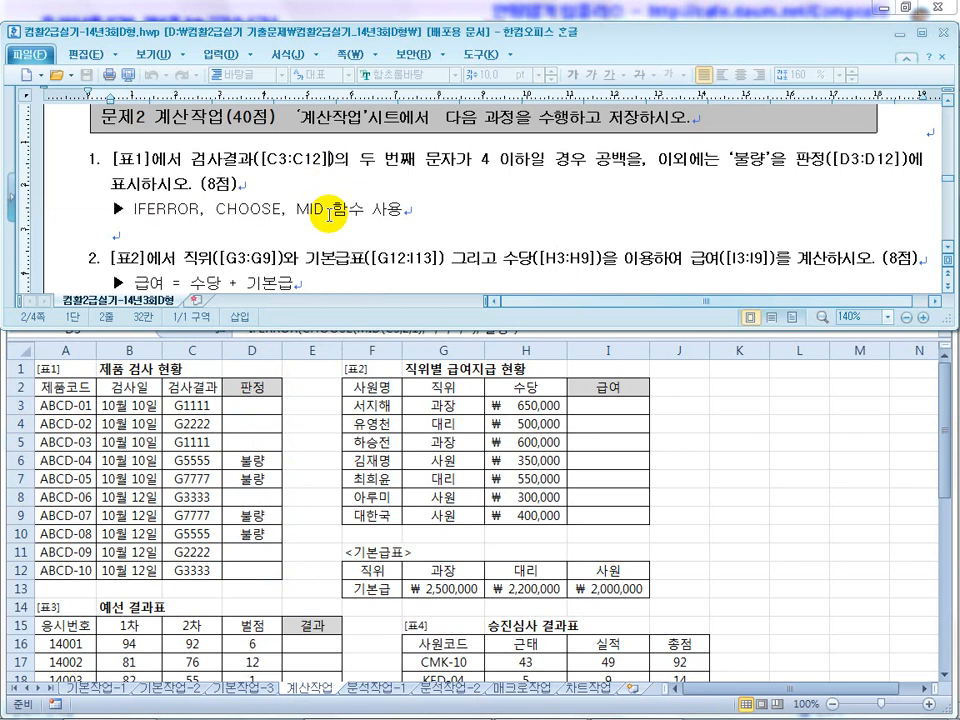
scroll(329, 213, "down", 2)
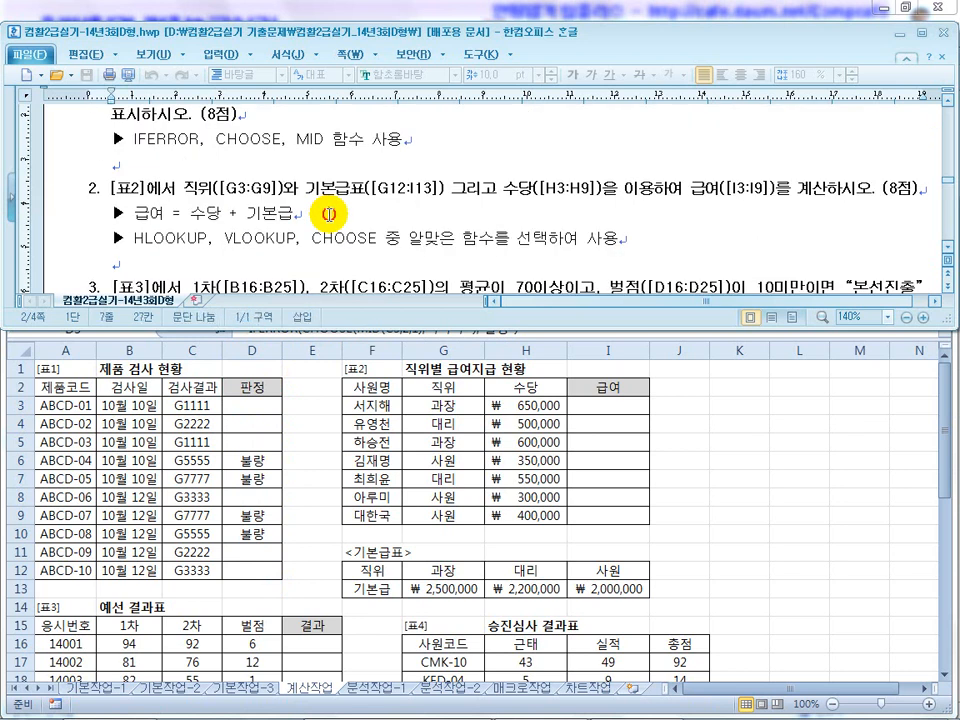
left_click(341, 237)
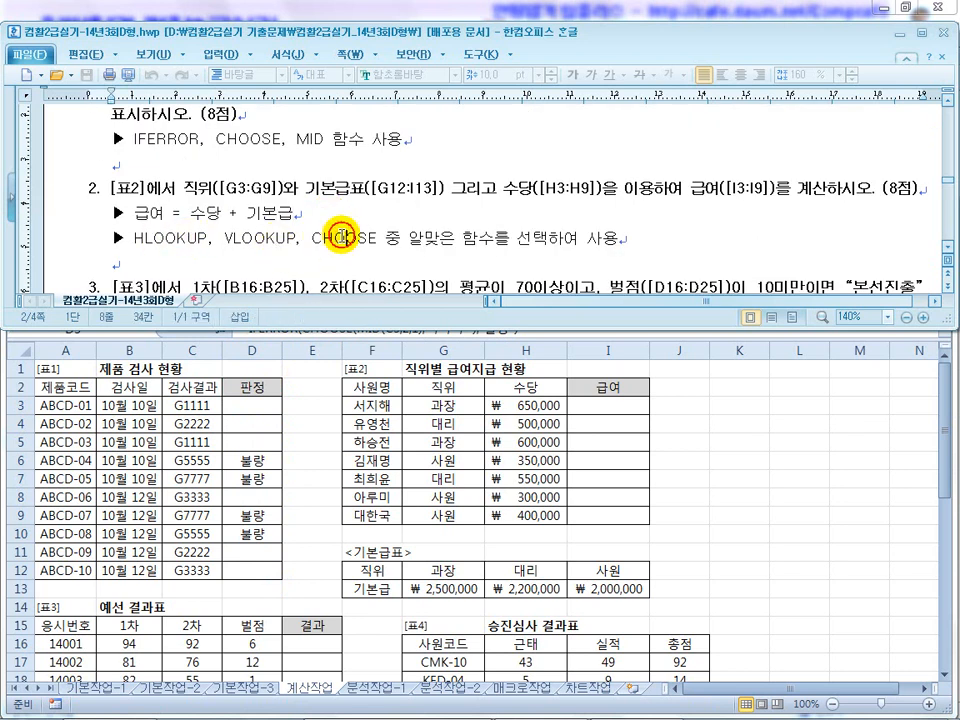
left_click(497, 239)
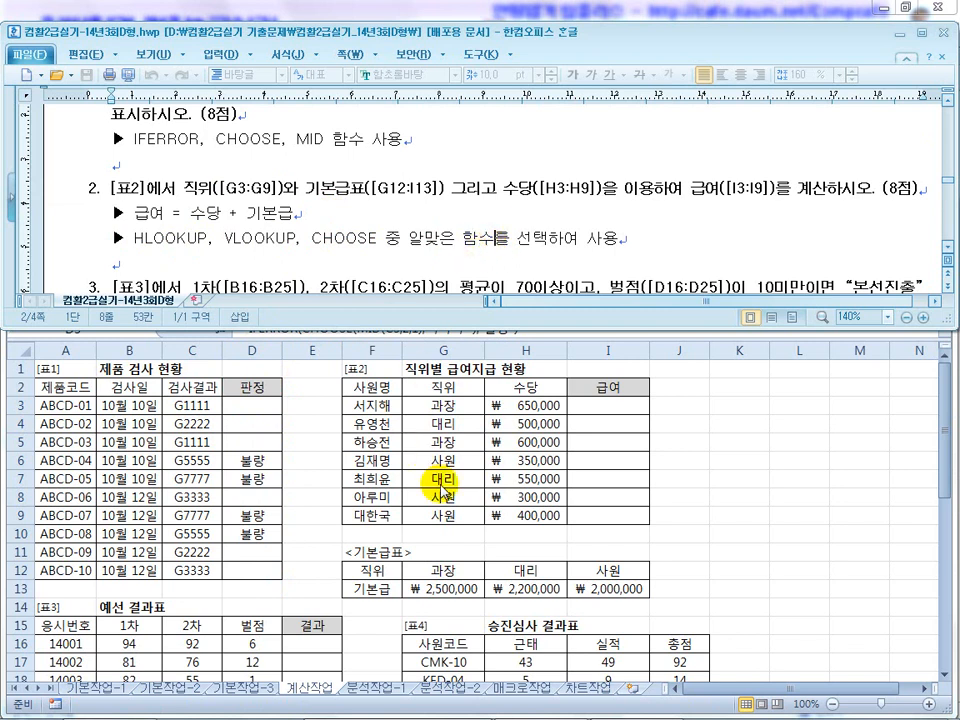
left_click(447, 566)
left_click(590, 462)
left_click_drag(444, 405, 444, 515)
left_click_drag(435, 572, 631, 591)
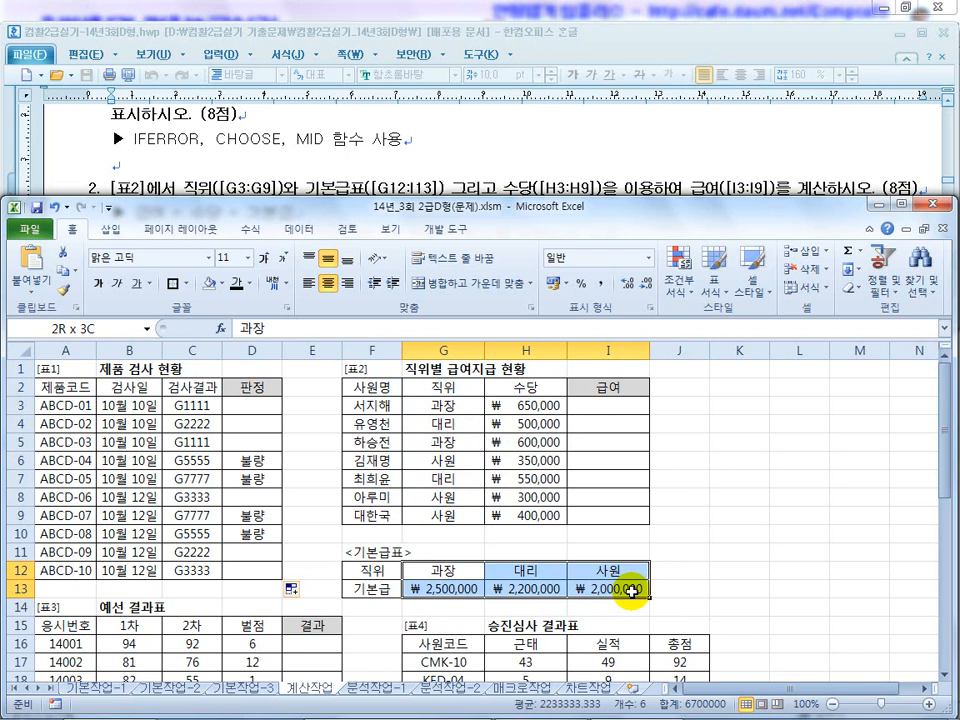
left_click_drag(631, 591, 632, 591)
left_click(655, 516)
left_click(443, 137)
scroll(265, 215, "down", 1)
left_click(232, 240)
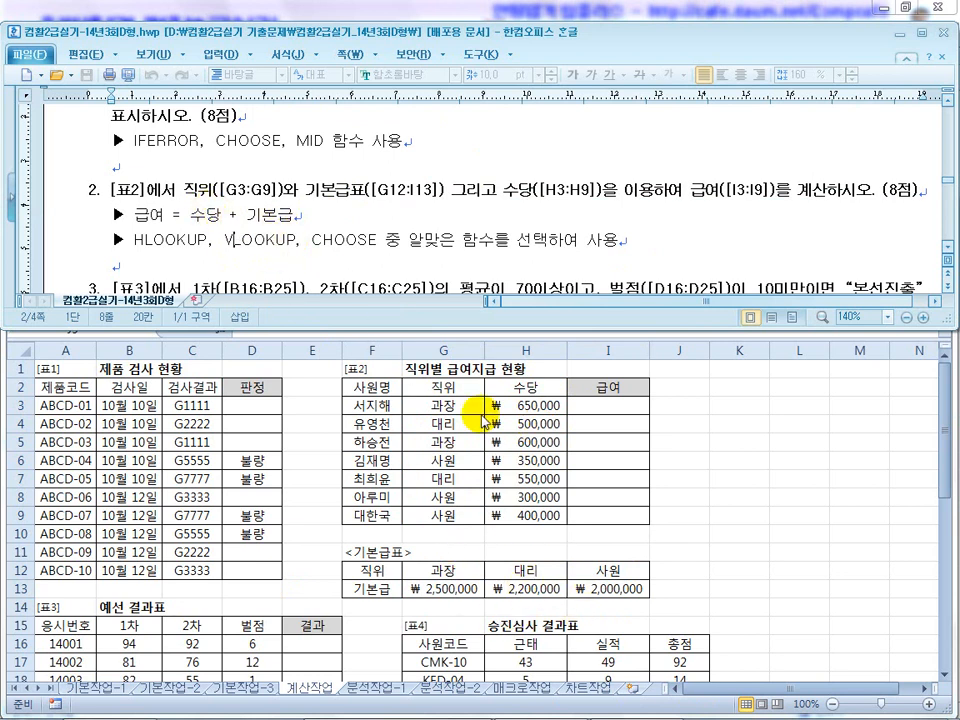
Step: Start an HLOOKUP formula in I3 of the Excel sheet with G3 as lookup value and the absolute range $G$12:$I$13 as table
left_click(606, 407)
left_click(614, 408)
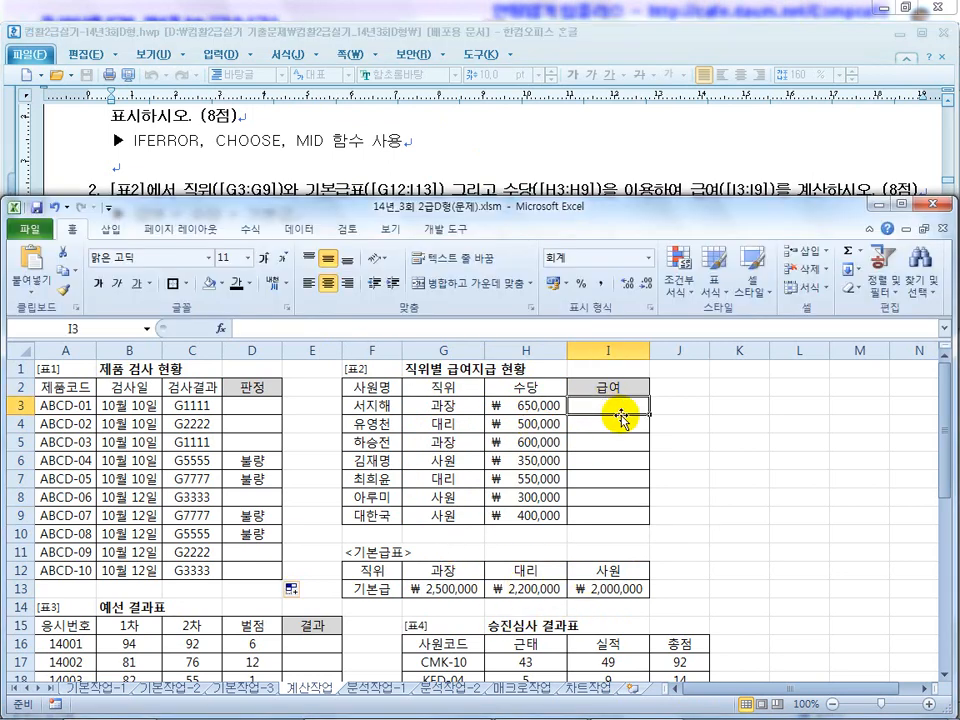
type("=hl")
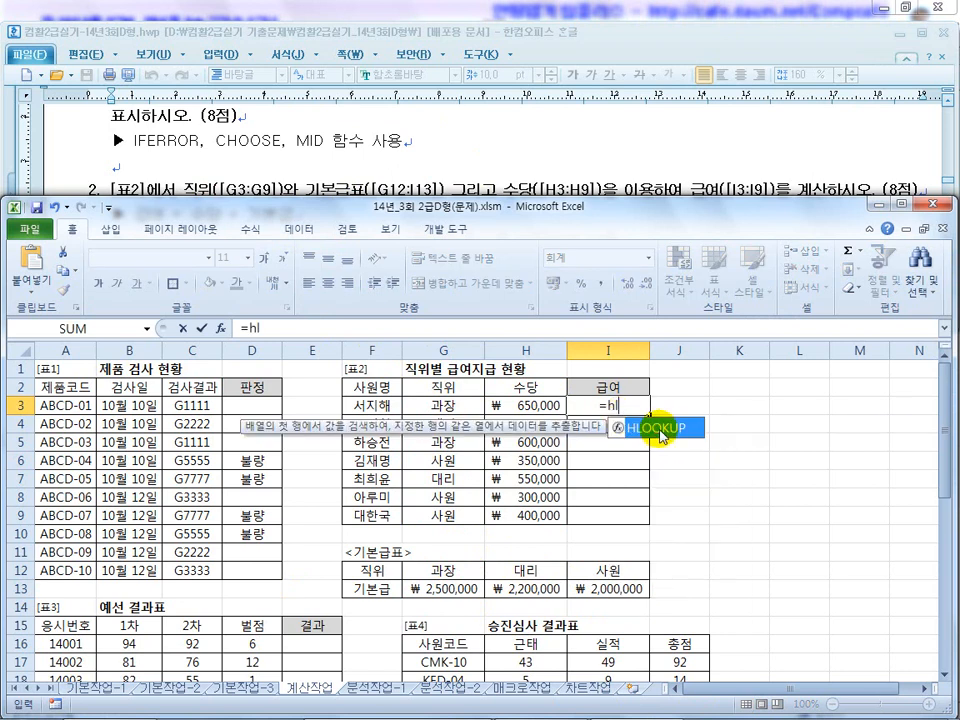
double_click(659, 428)
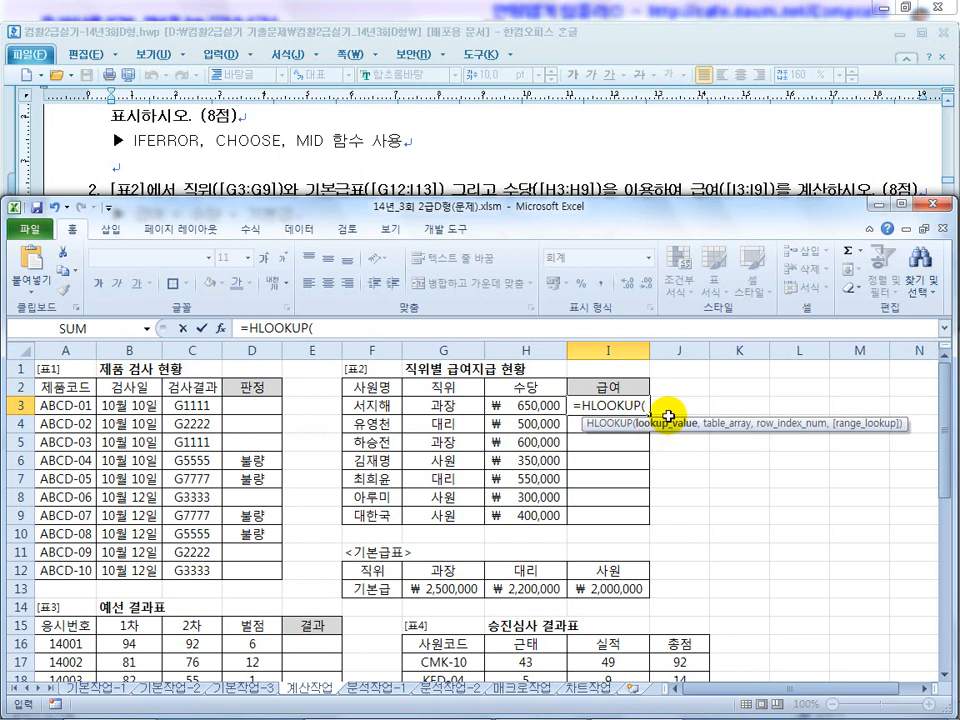
left_click(456, 408)
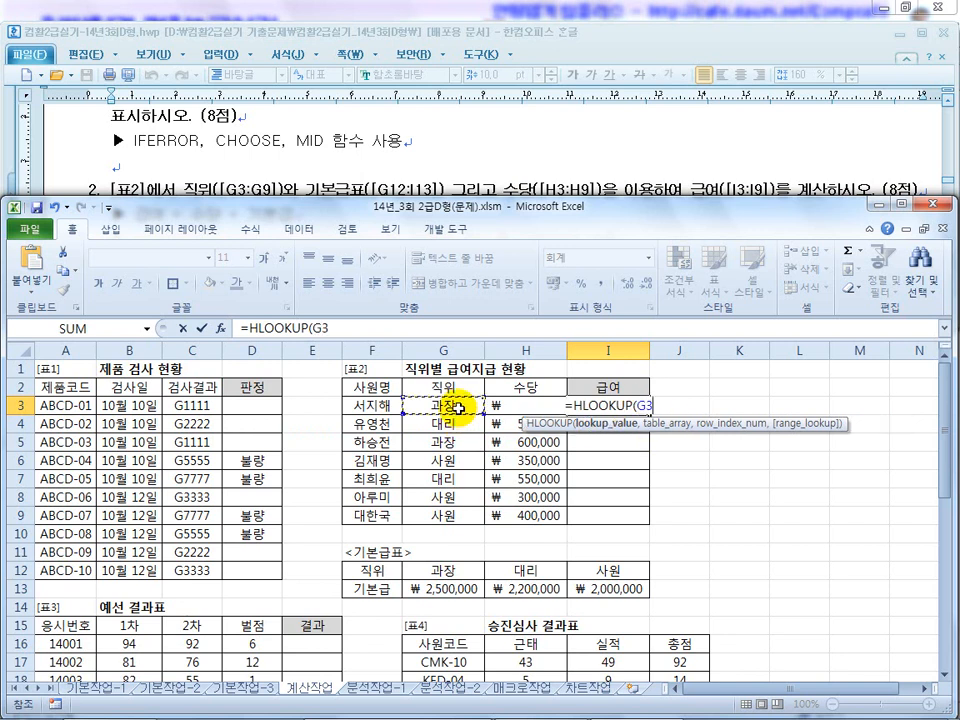
type(",")
left_click_drag(418, 572, 582, 591)
key("F4")
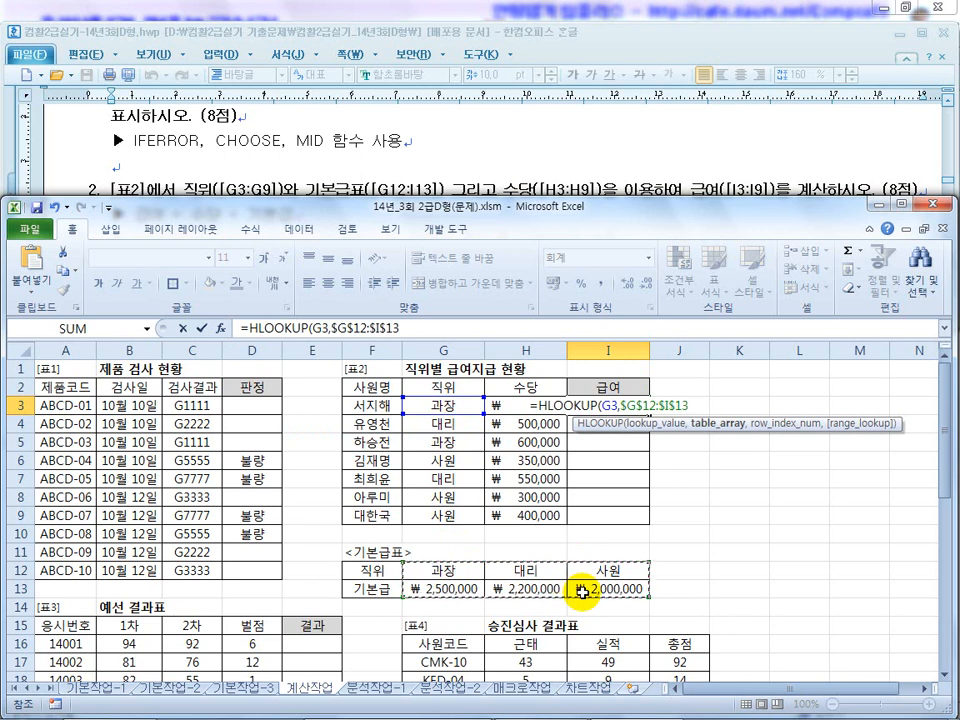
Step: Complete the HLOOKUP in I3 with row index 2 and exact match FALSE, and commit it
type(",")
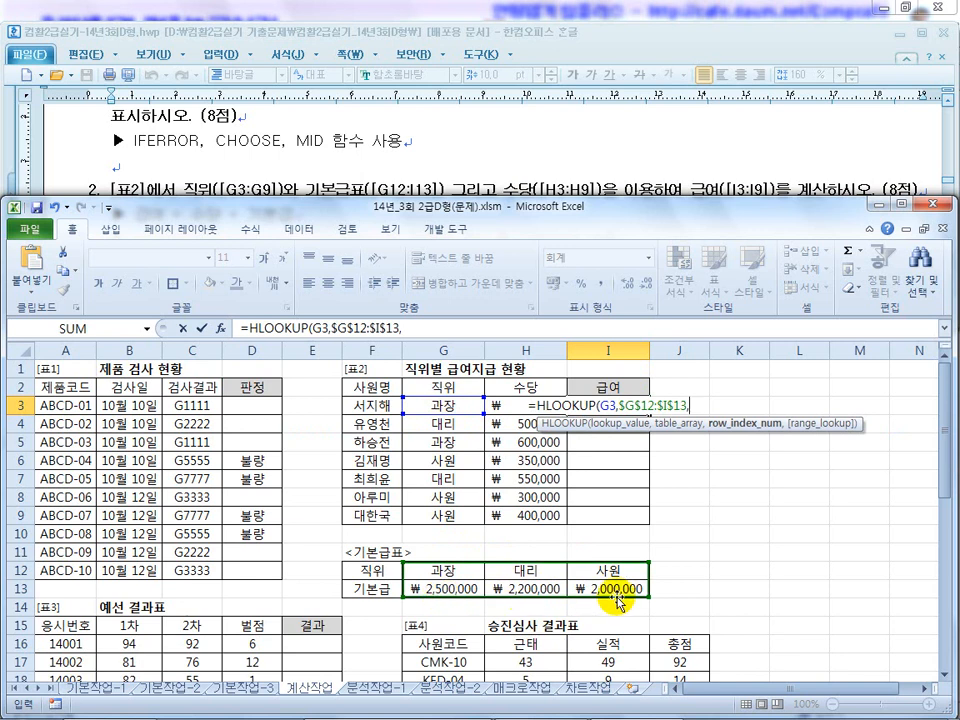
type("2,")
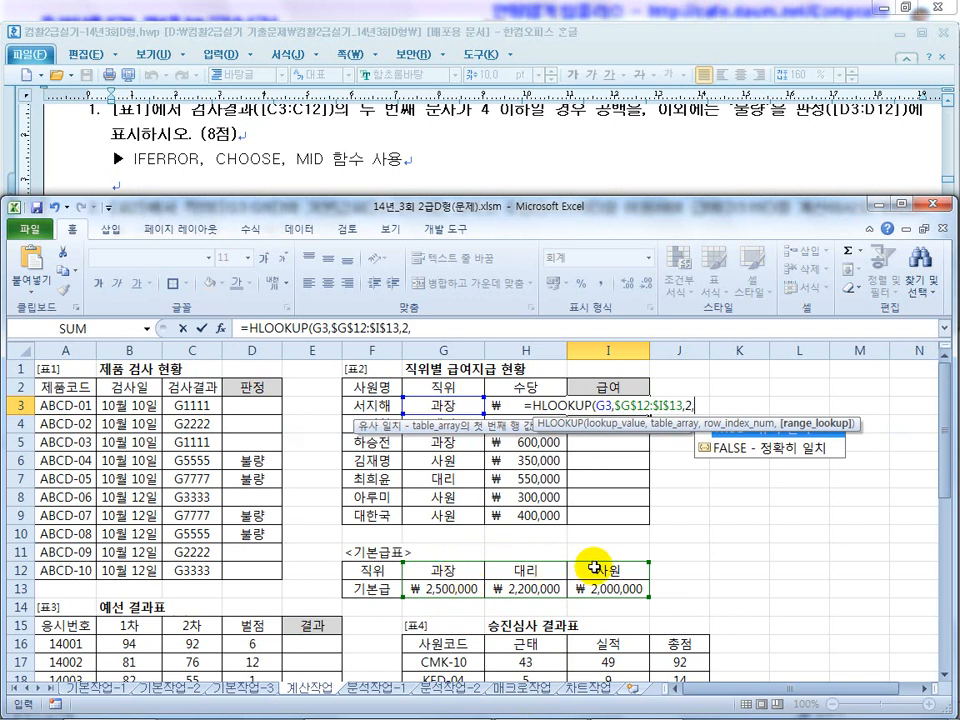
double_click(782, 448)
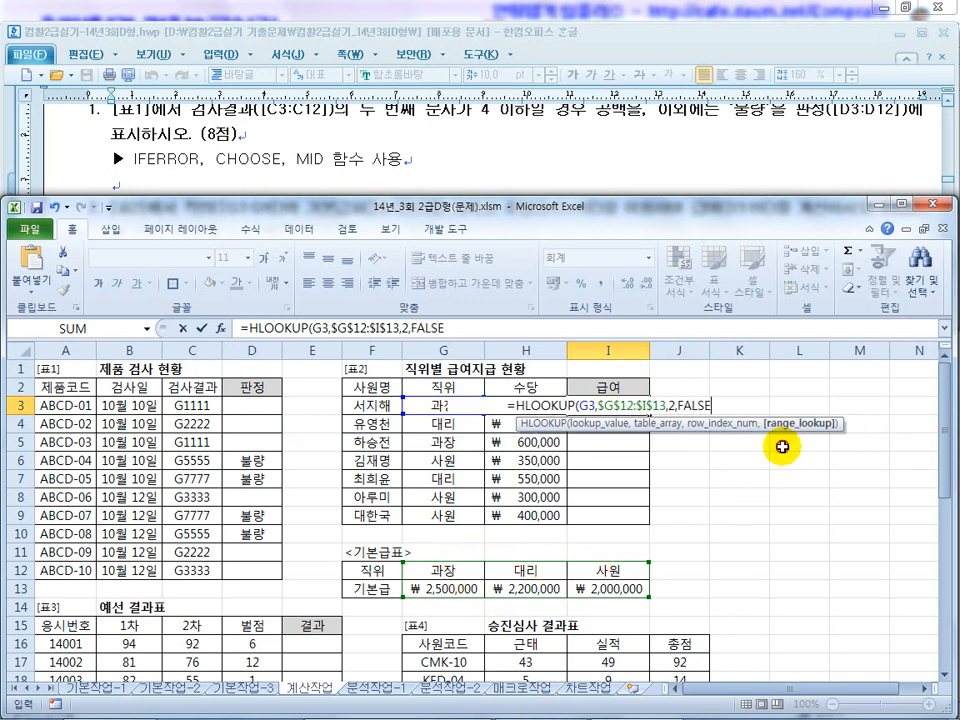
type(")")
key("Return")
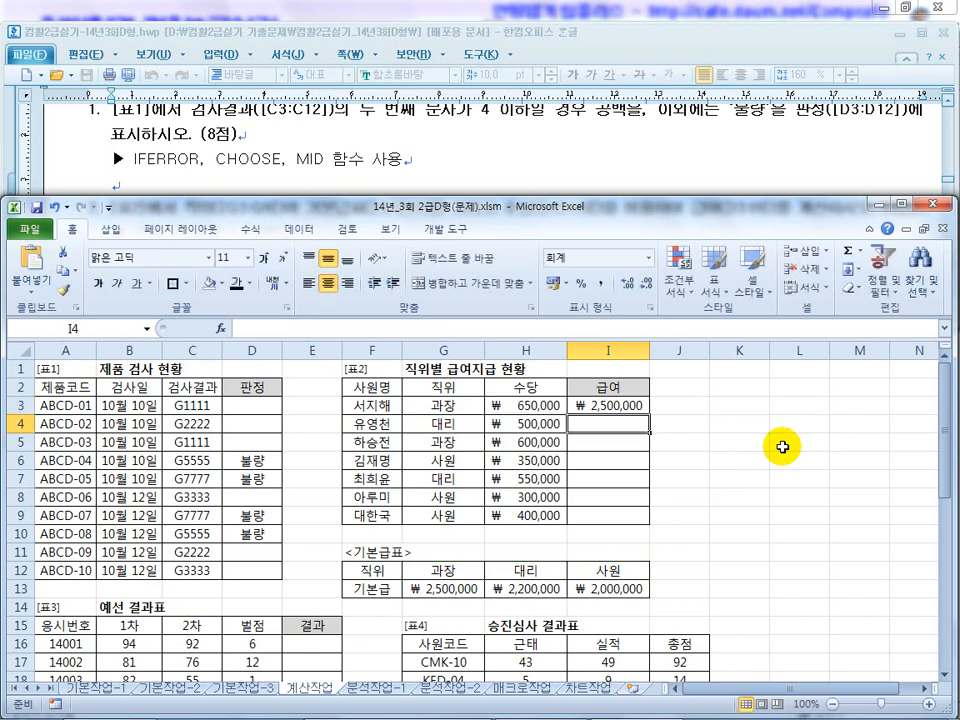
Step: Fill the HLOOKUP formula from I3 down to I9 and compare the results for each 직위 with the 기본급표
left_click(615, 407)
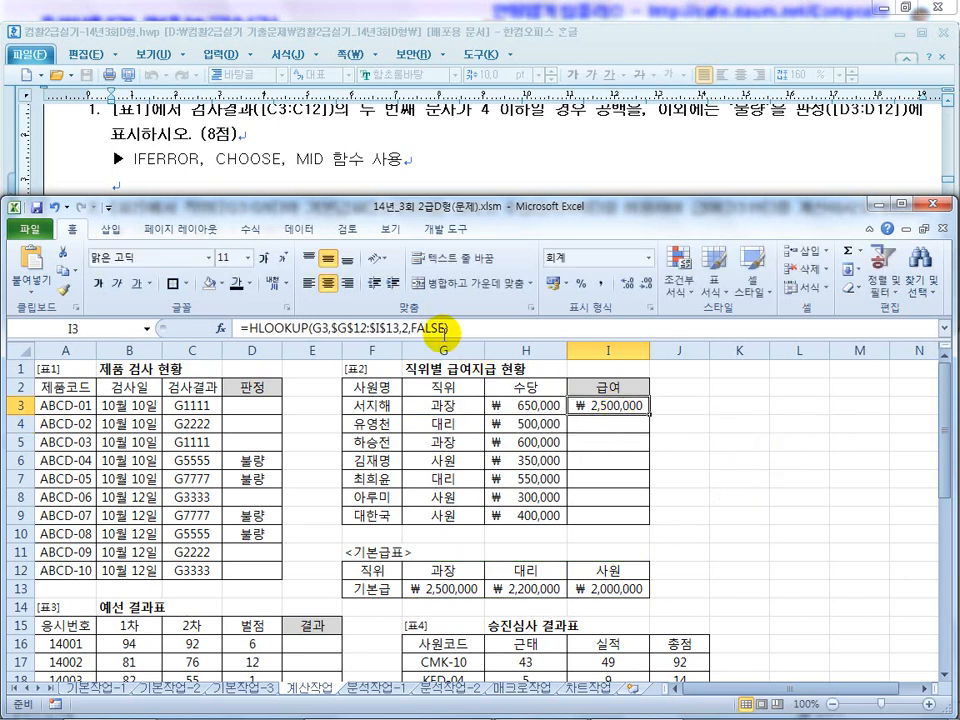
left_click_drag(647, 414, 648, 527)
left_click_drag(441, 406, 598, 412)
left_click(454, 589)
left_click_drag(454, 484, 612, 483)
left_click(551, 584)
left_click_drag(422, 516, 615, 515)
left_click(607, 595)
Step: Check the 급여 definition for 표2 in the Hangul document and return to editing the I3 formula in Excel
left_click(592, 406)
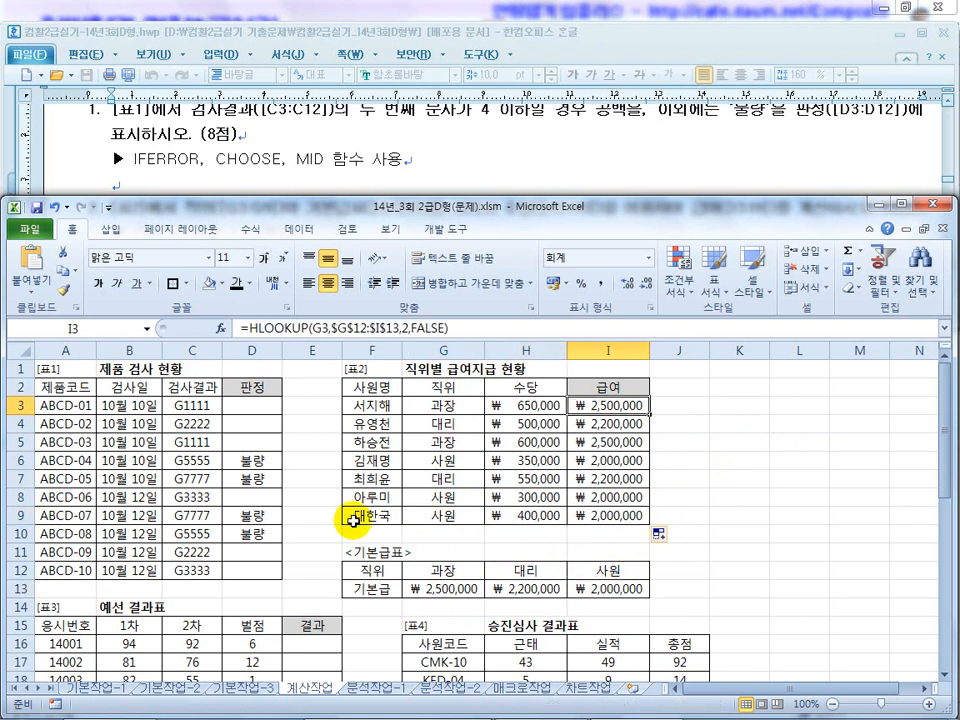
left_click(480, 328)
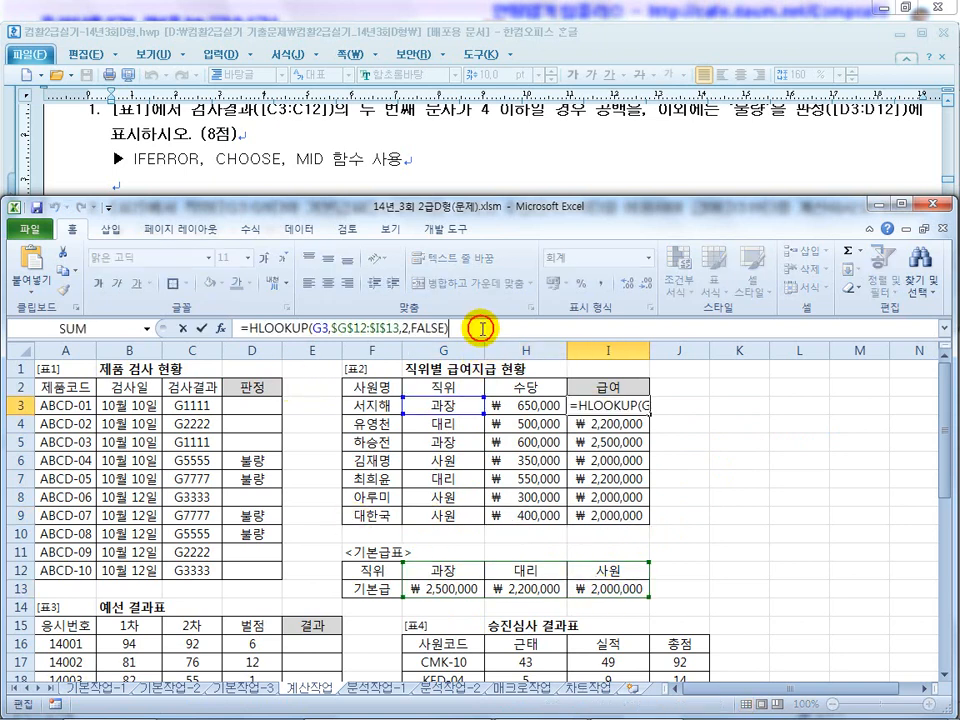
left_click(410, 192)
scroll(410, 192, "down", 2)
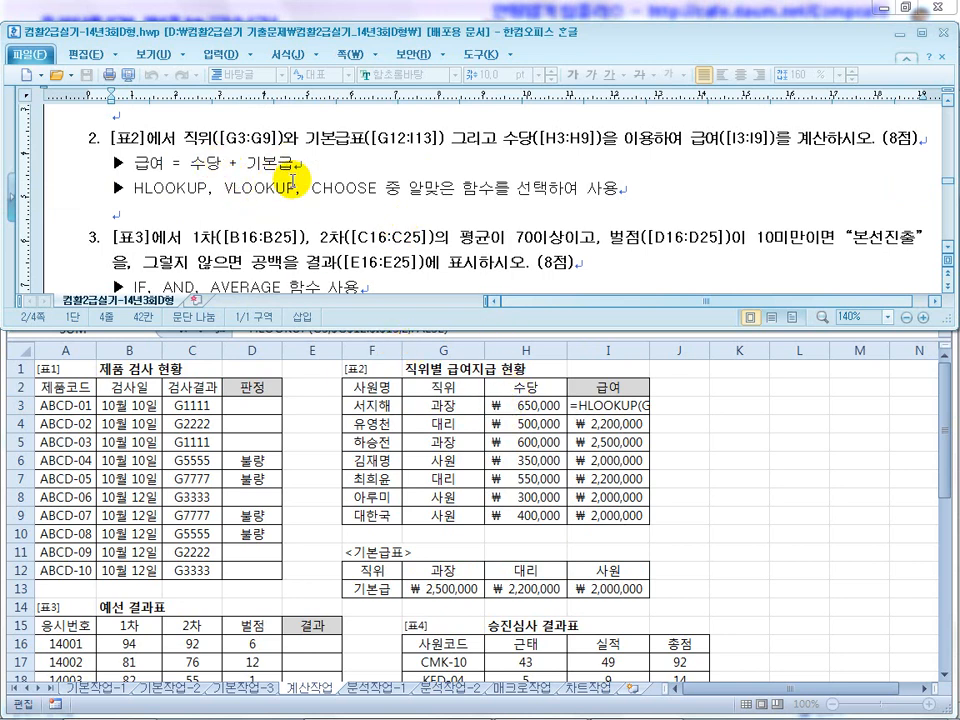
left_click(547, 487)
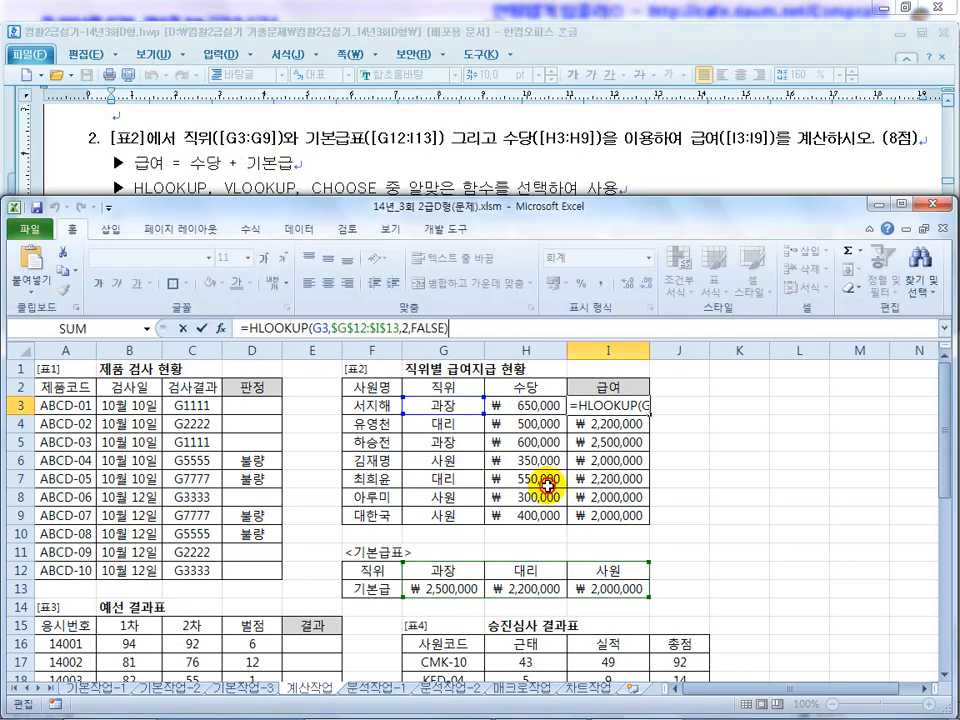
Step: Add H3+ in front of HLOOKUP in the I3 formula and fill it down to I9 in the 급여 column
left_click(250, 328)
left_click(522, 405)
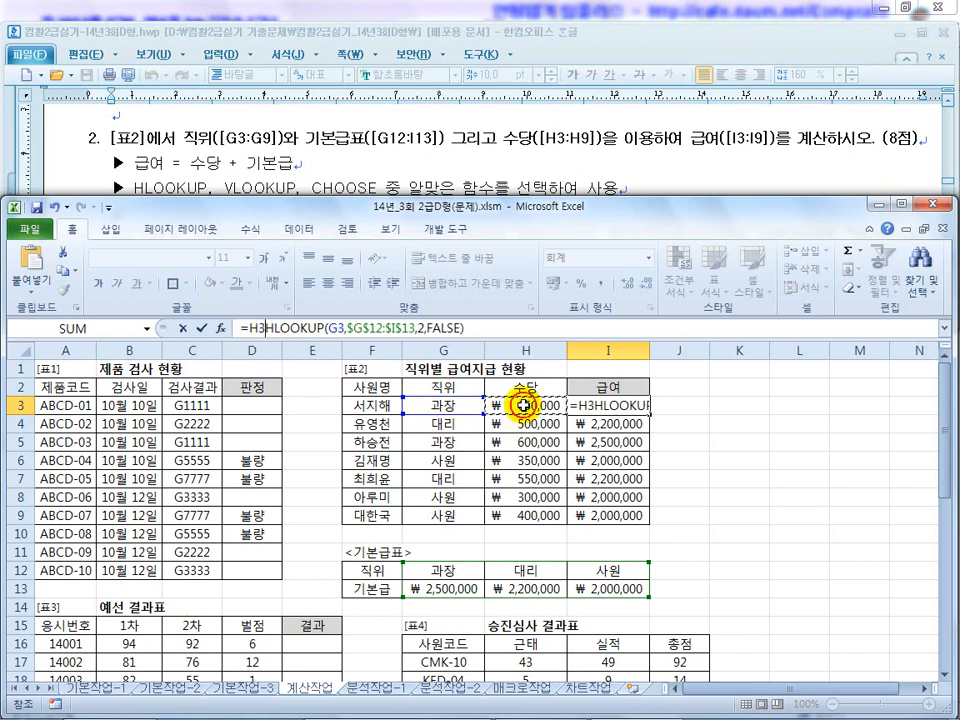
type("+")
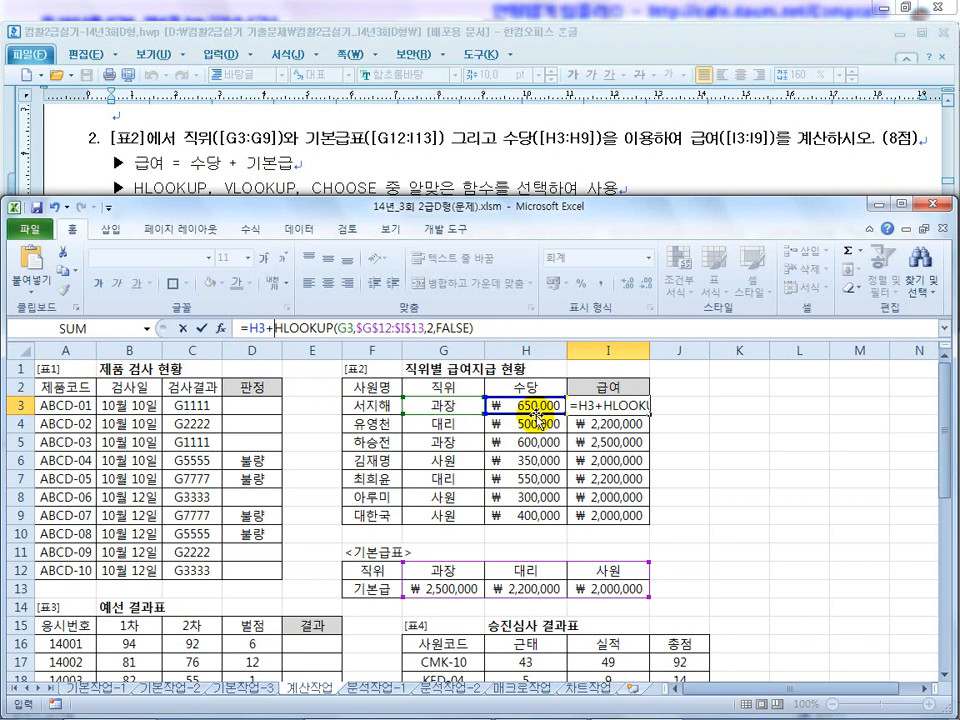
key("Return")
left_click(615, 404)
left_click_drag(648, 414, 650, 524)
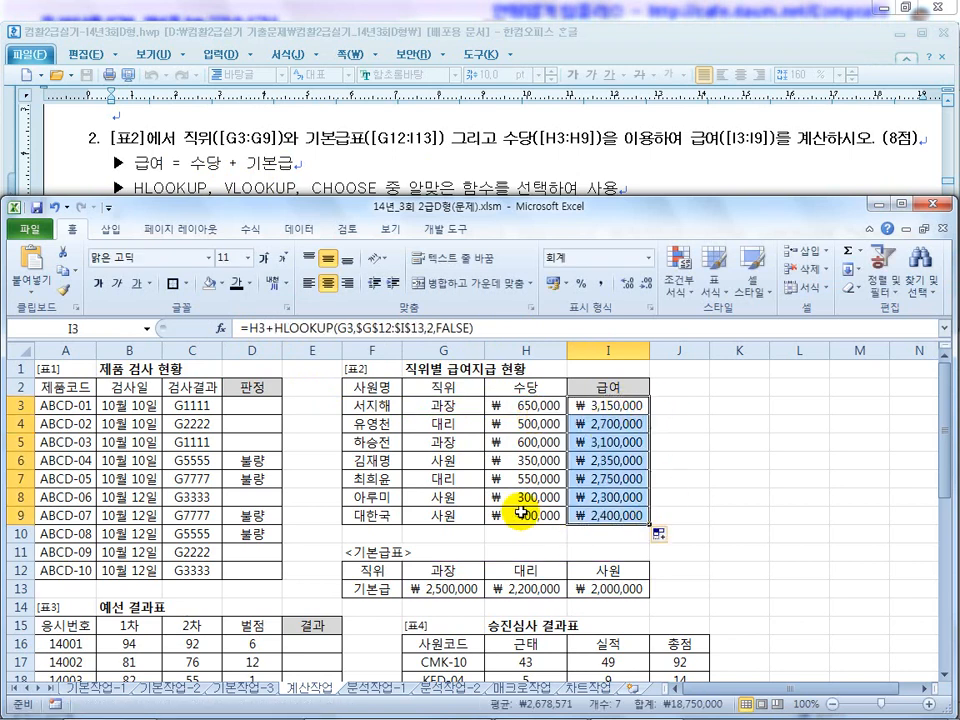
Step: Read task 3 in the Hangul document, covering its conditions, output text and required functions, and locate 표3's 결과 column in Excel
left_click(218, 553)
scroll(223, 556, "down", 3)
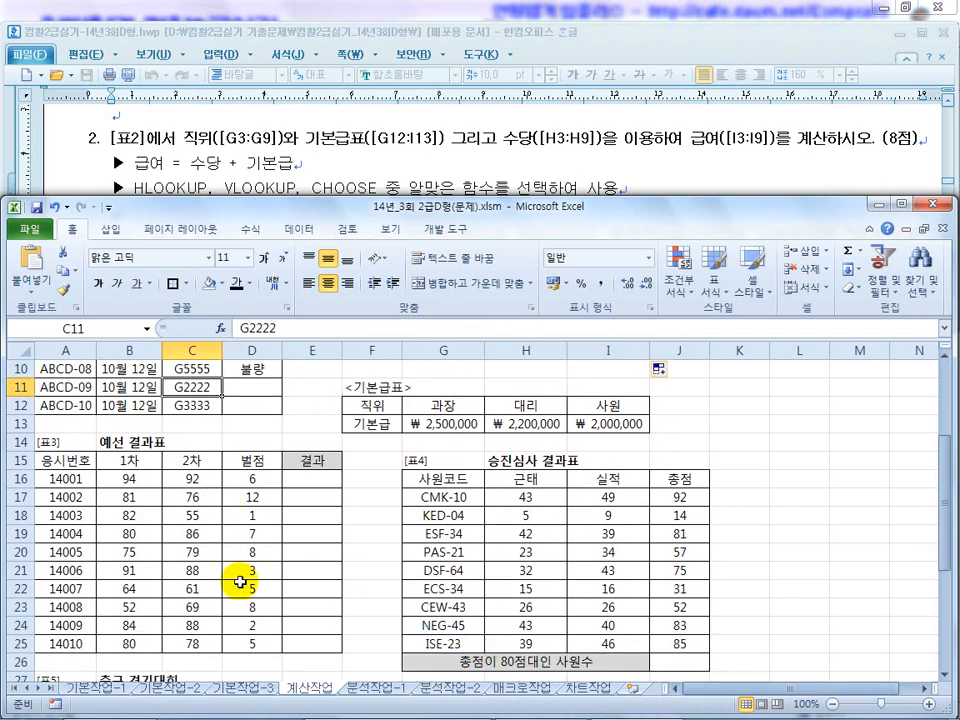
scroll(242, 572, "down", 1)
left_click(300, 161)
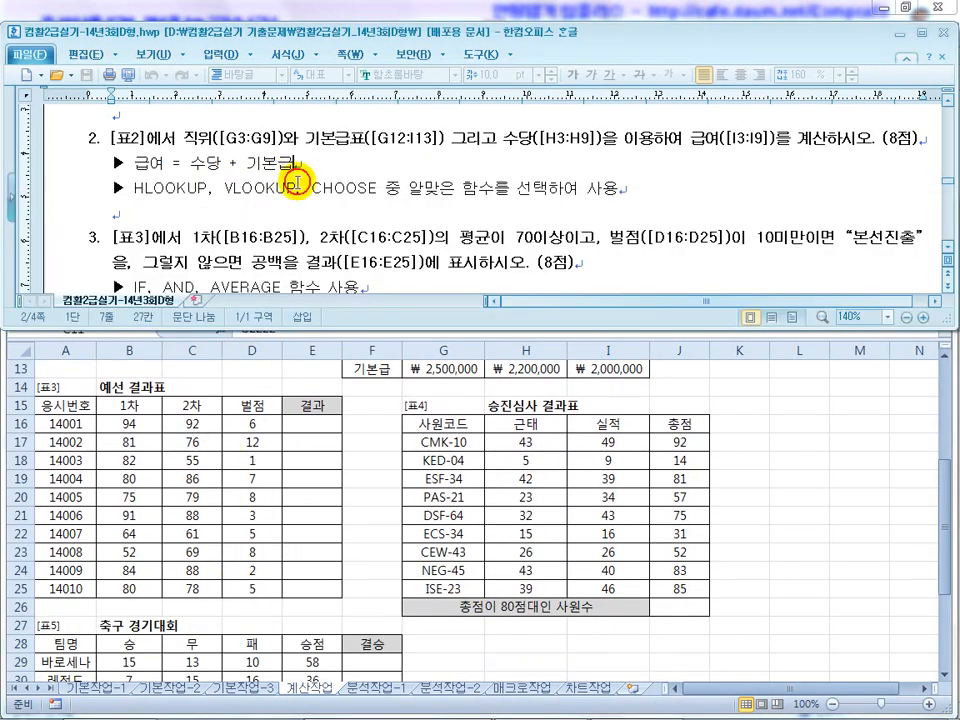
scroll(302, 248, "down", 3)
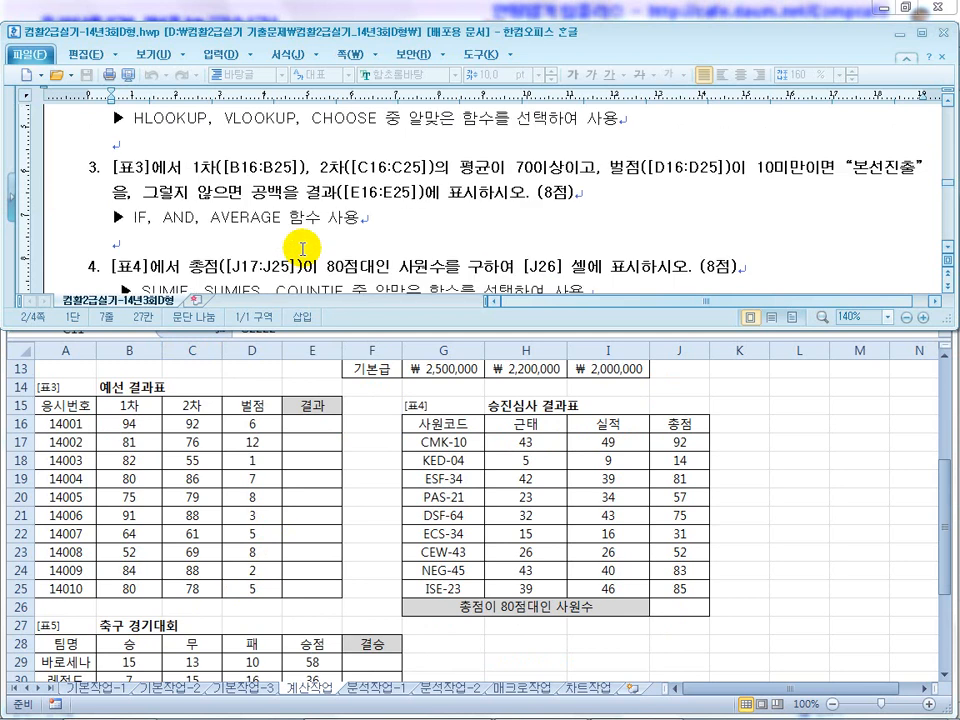
left_click(163, 216)
left_click(318, 218)
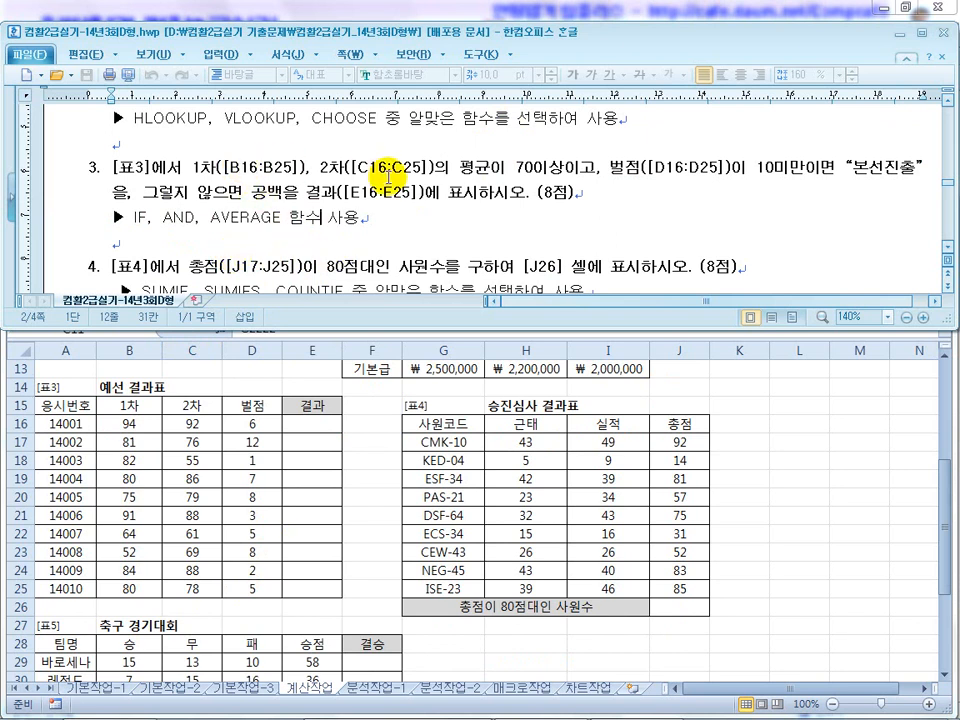
left_click(305, 426)
left_click(304, 428)
left_click(270, 125)
left_click(908, 165)
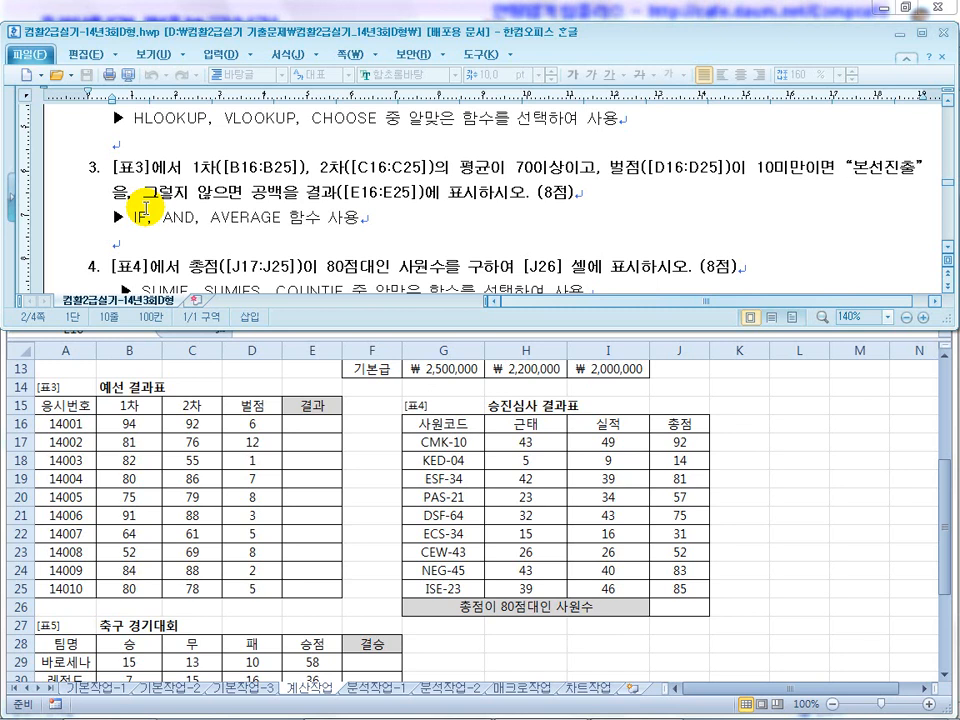
Step: Start the formula in E16 of 표3 with IF and an AVERAGE over the 1차 and 2차 scores in B16:C16
left_click(317, 429)
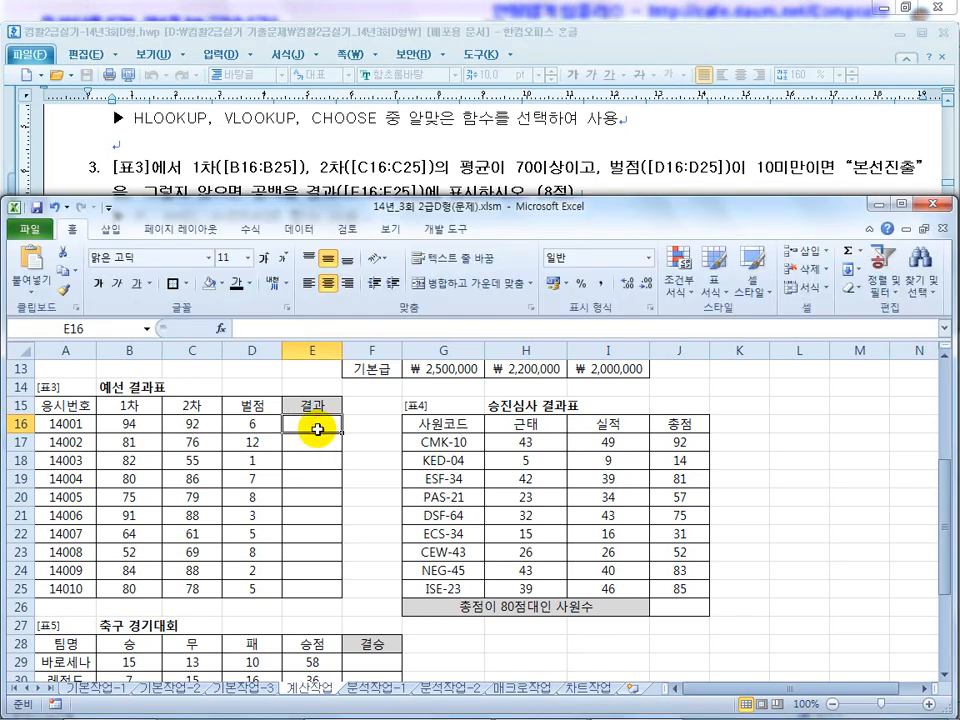
type("=if(")
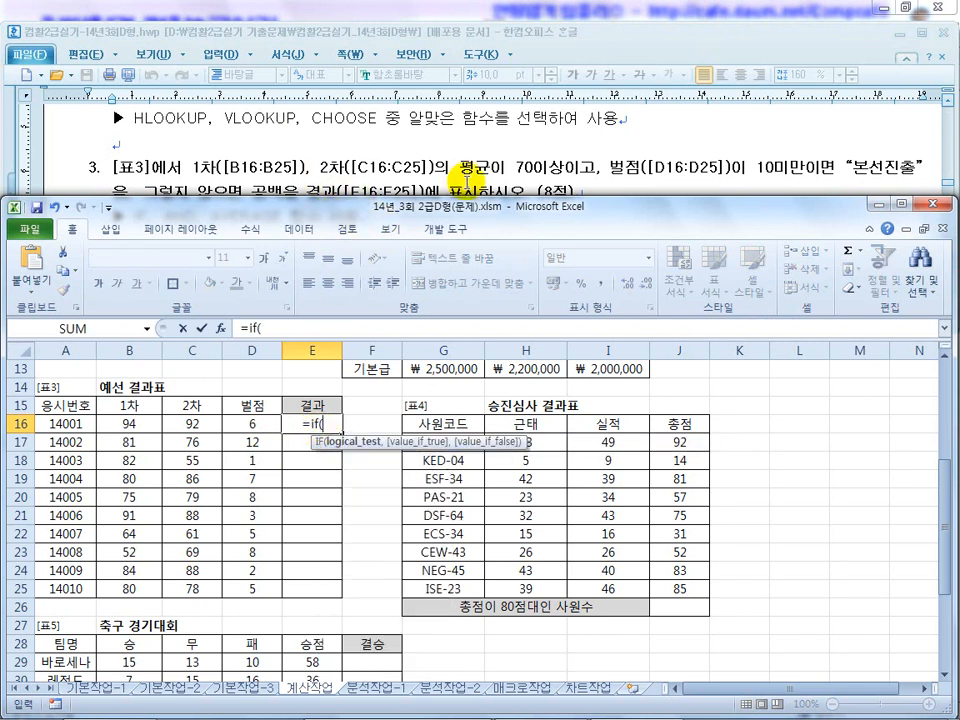
type("average(")
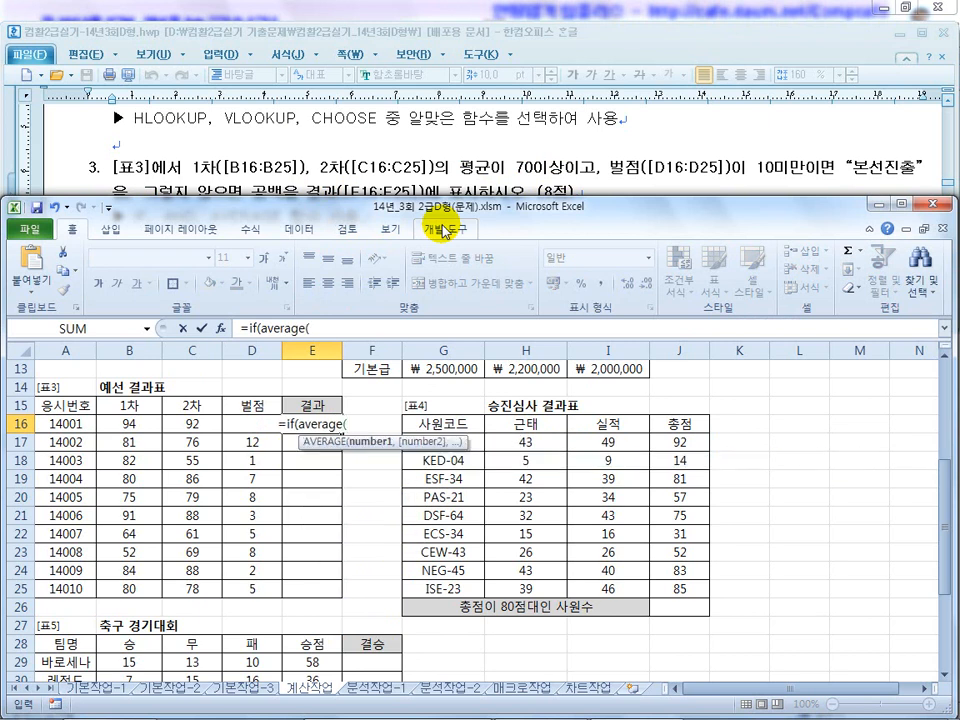
left_click(371, 122)
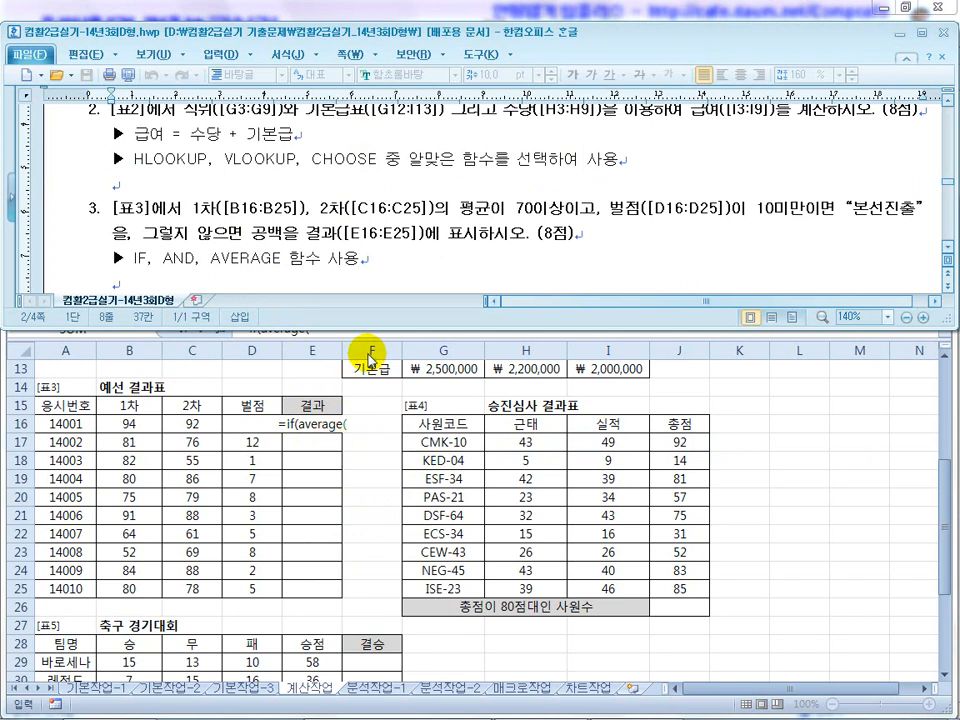
left_click(365, 345)
left_click(146, 427)
left_click_drag(146, 427, 203, 427)
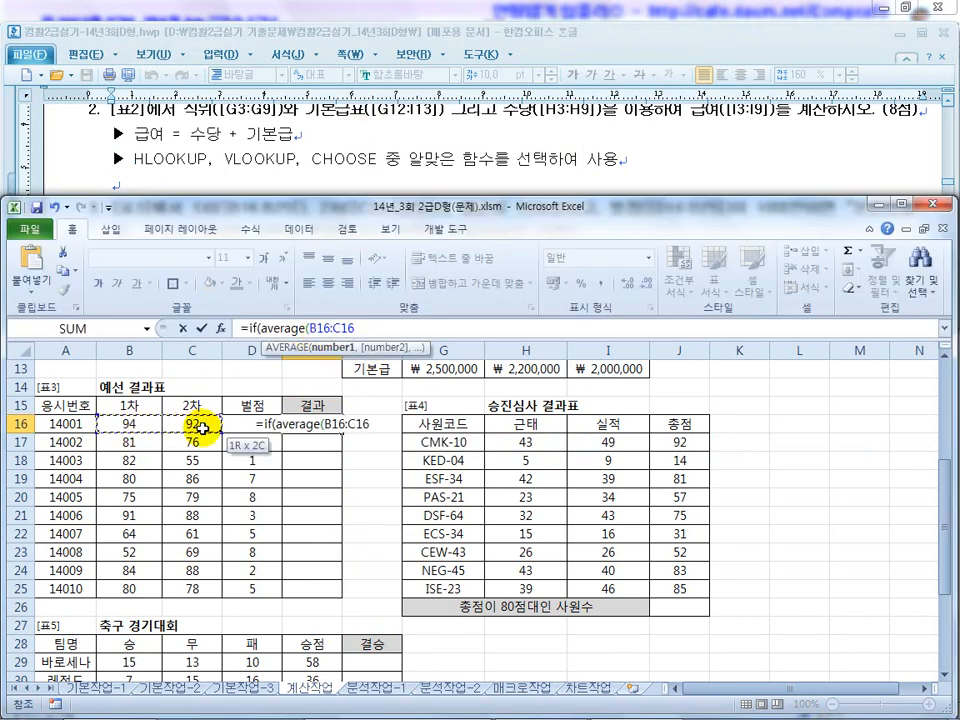
Step: Recheck task 3 in the Hangul document, complete the average condition with >=70 and add the 벌점 condition D16<10 in E16
left_click(343, 171)
scroll(948, 248, "down", 3)
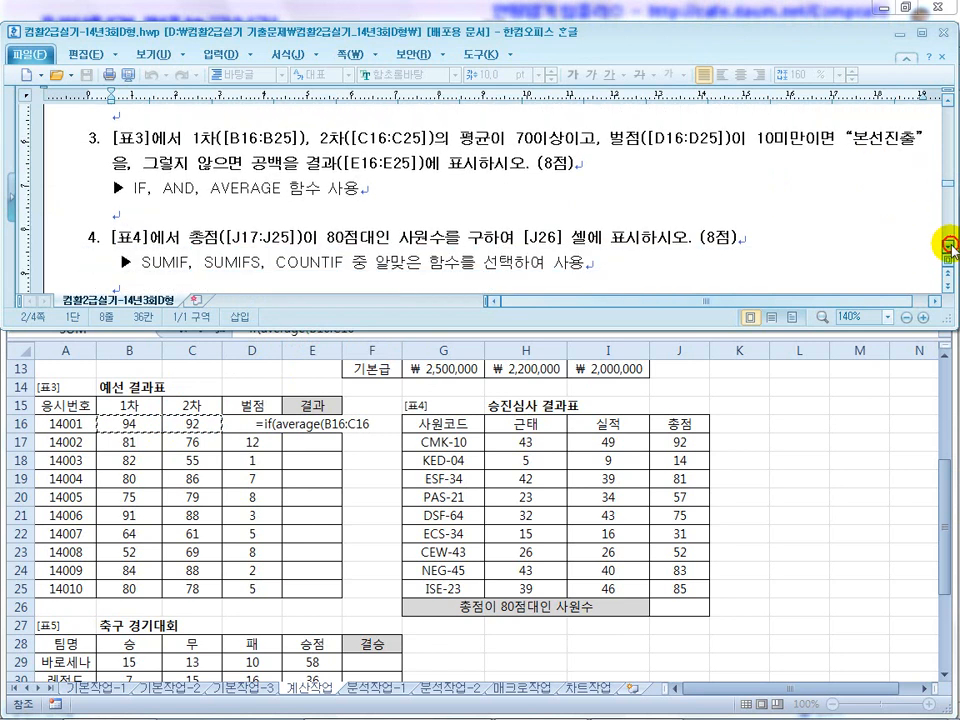
left_click(382, 424)
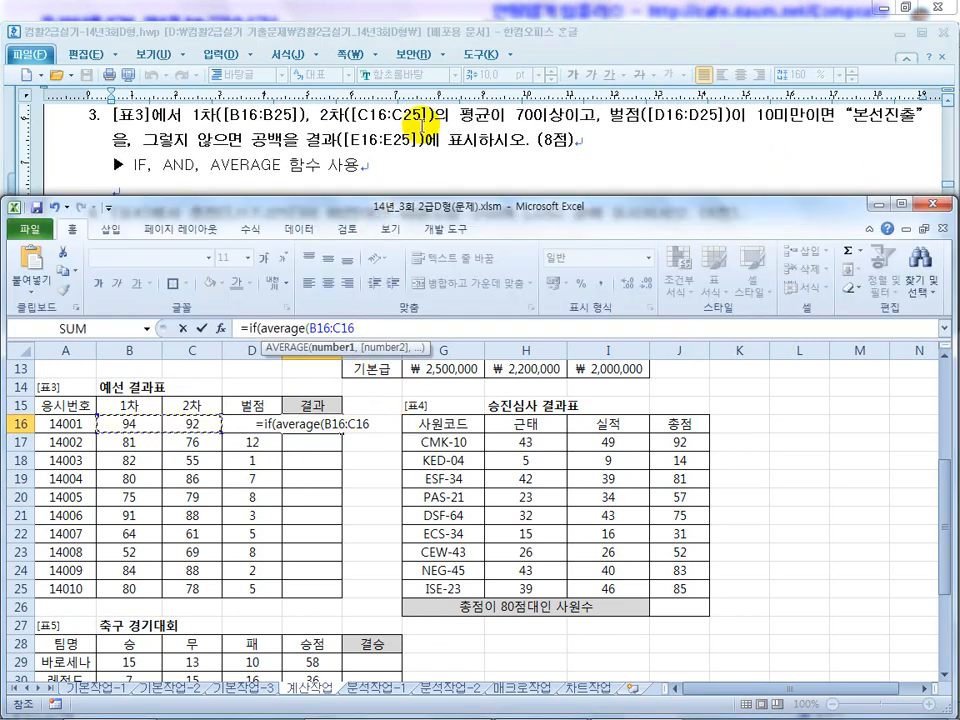
type(")")
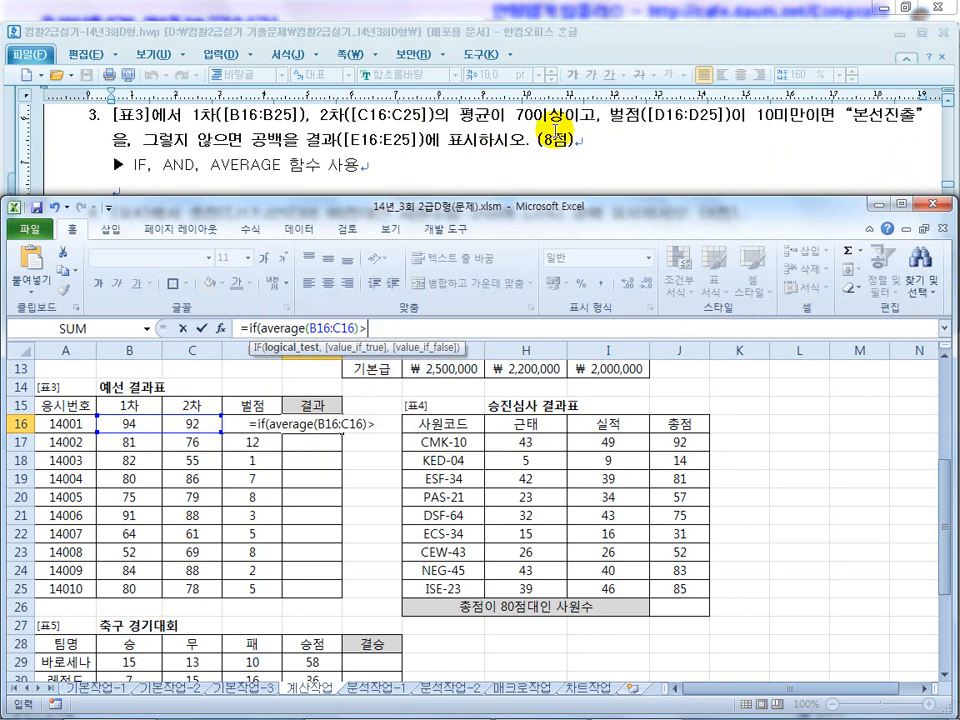
type(">=70,")
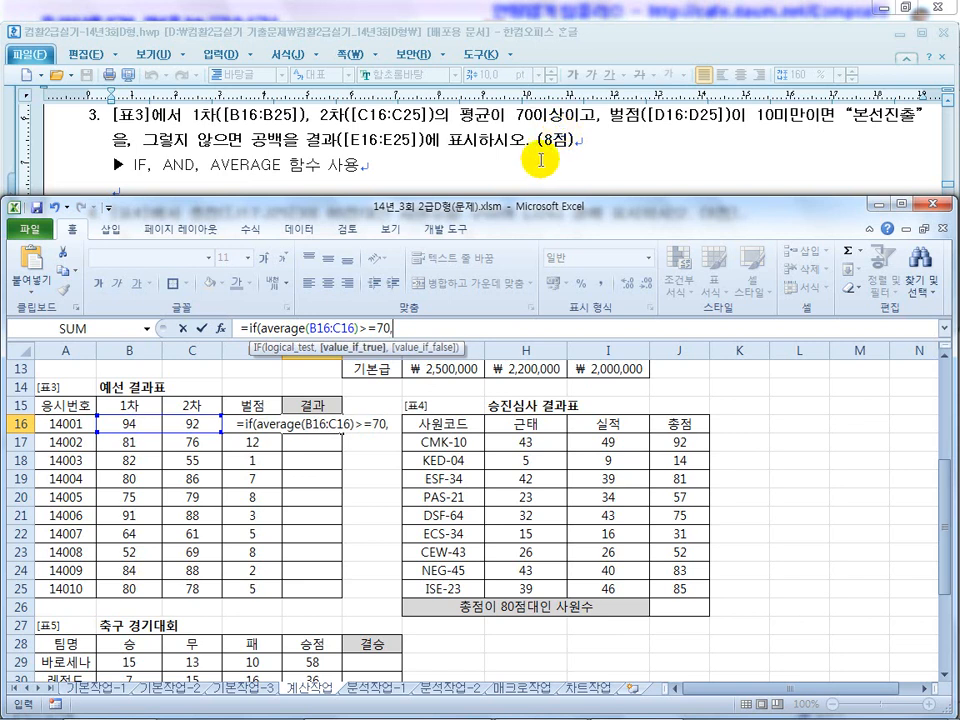
left_click(241, 406)
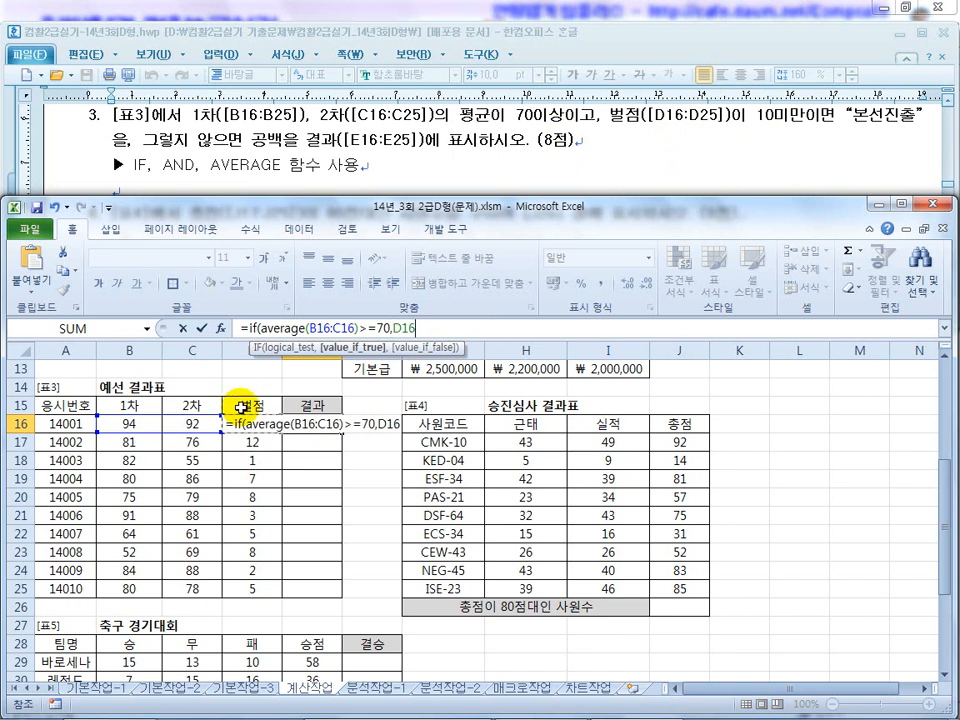
type("<10")
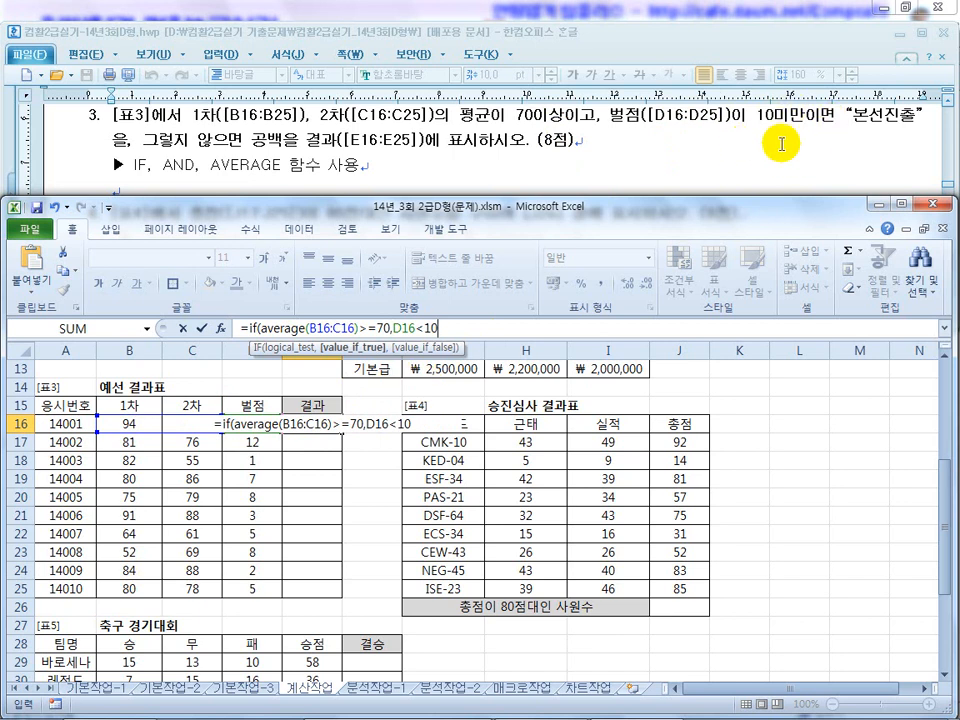
Step: Add "본선진출" and an empty string as the result arguments of the E16 formula and close the IF function
type(",\"\"")
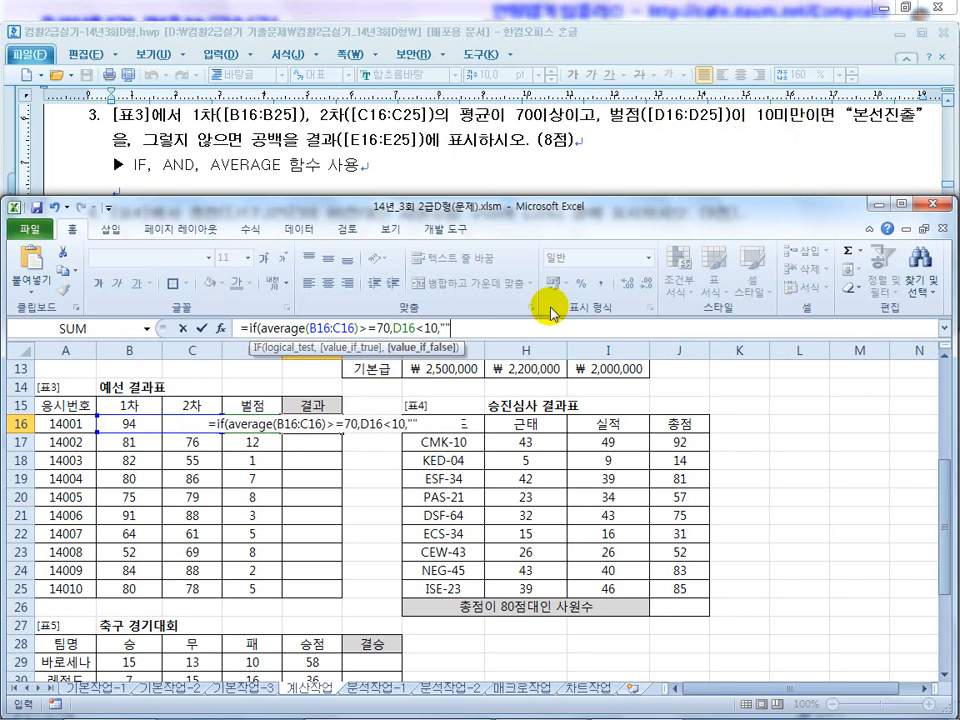
left_click(442, 327)
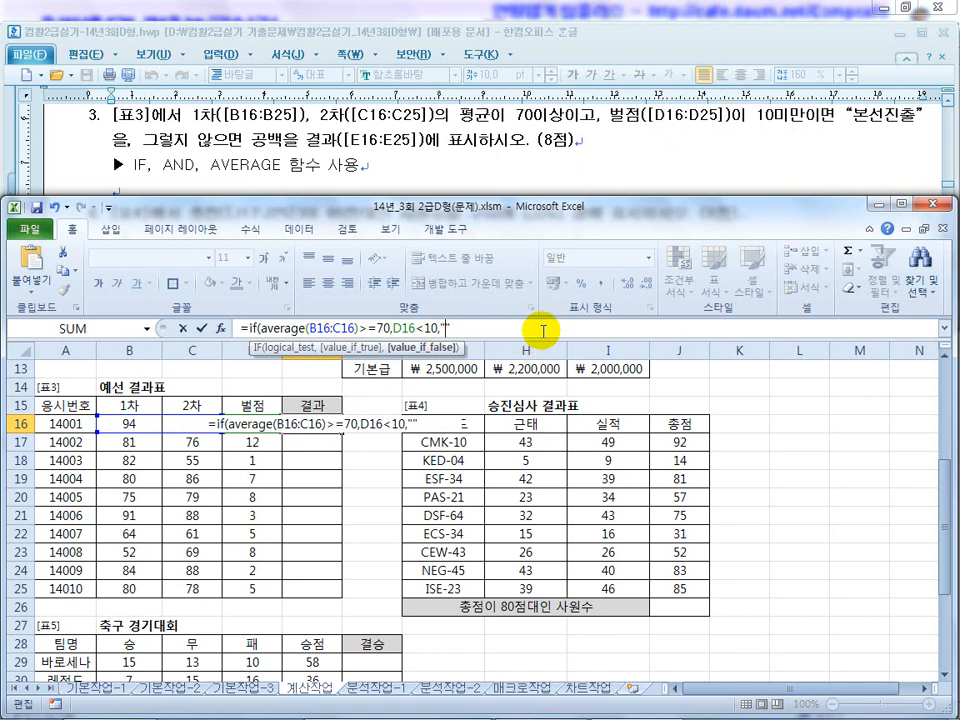
type("본선진출\"")
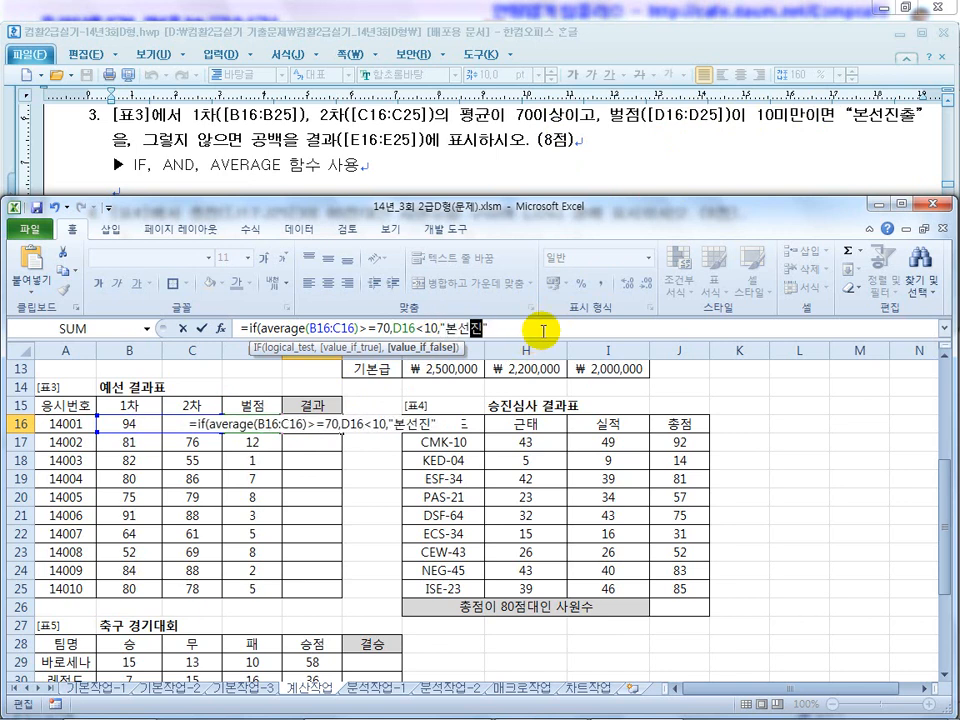
type(",\"\"")
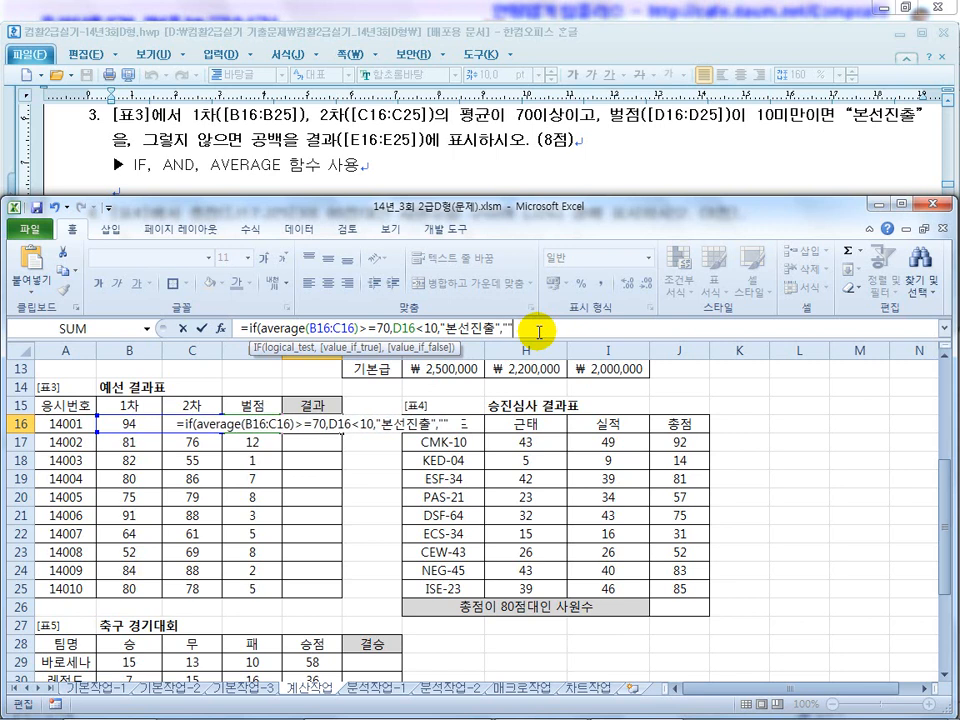
type(")")
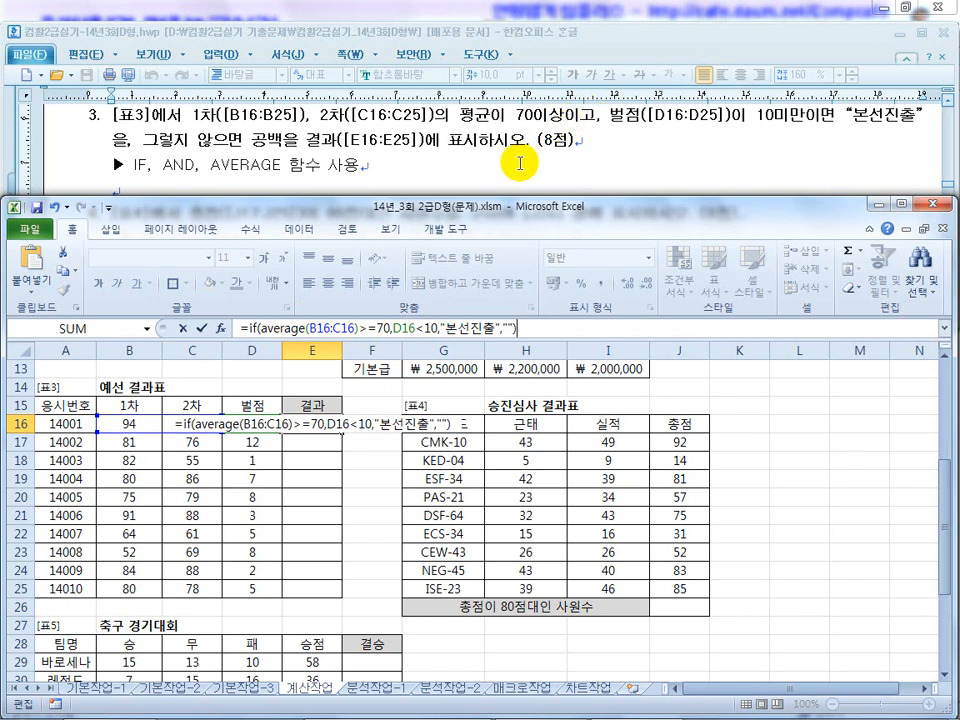
Step: Wrap the average and 벌점 conditions of the E16 formula in an AND function and commit it
left_click(257, 328)
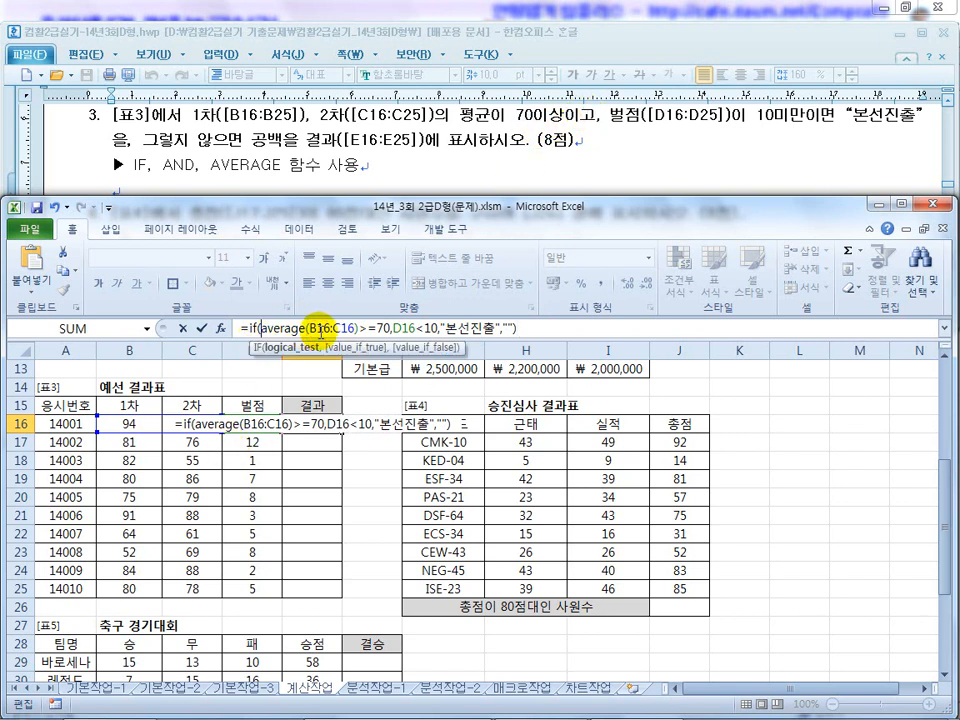
type("뭉")
key("BackSpace")
key("BackSpace")
key("BackSpace")
type("and(")
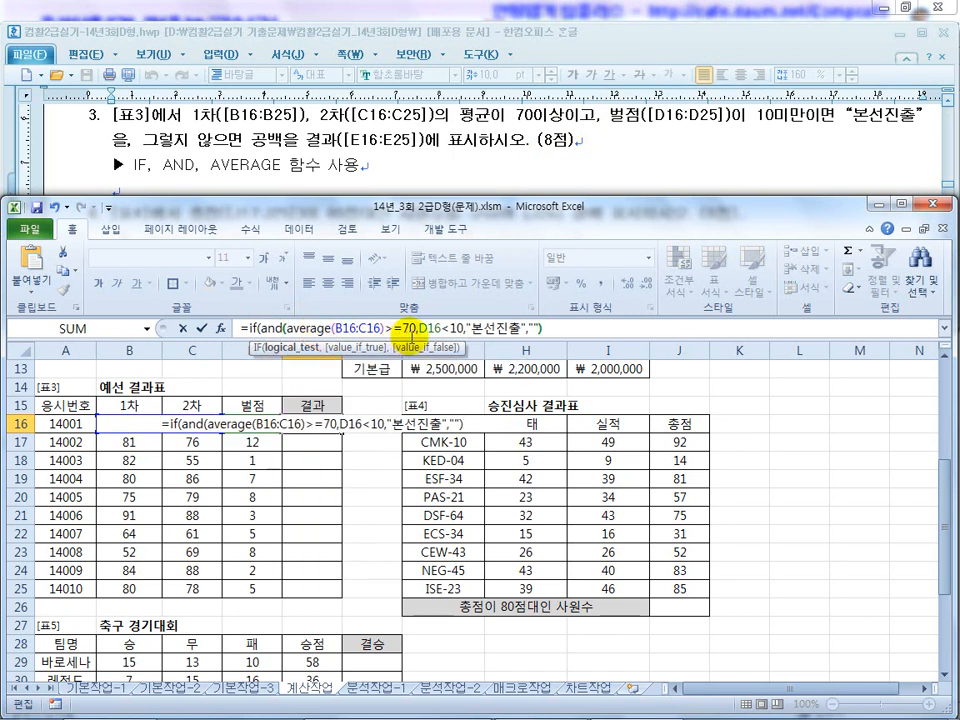
left_click(466, 328)
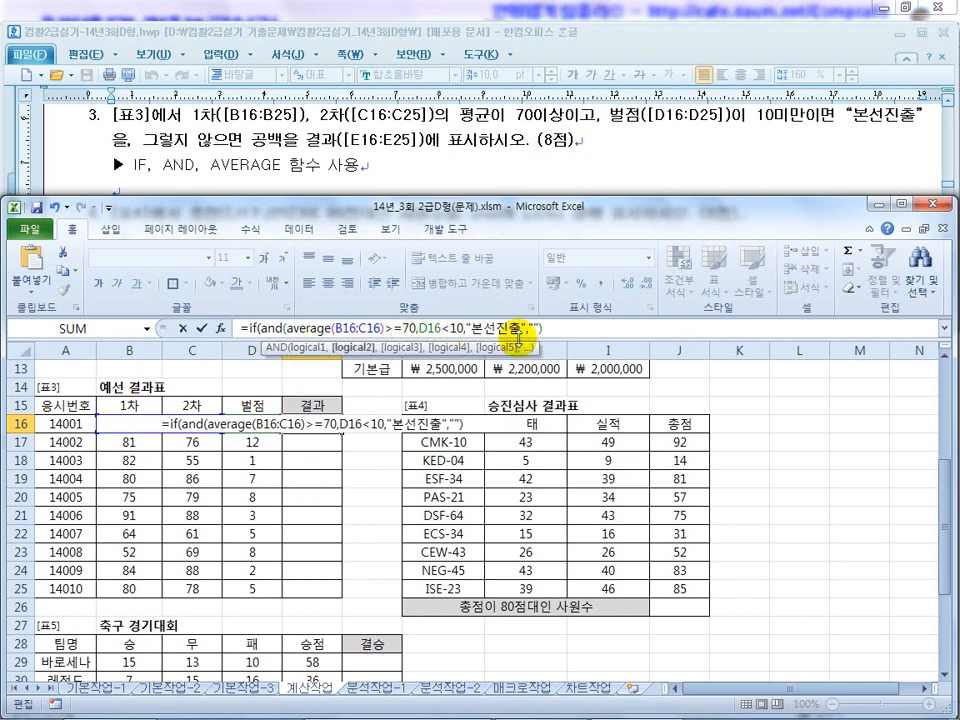
type(")")
key("Return")
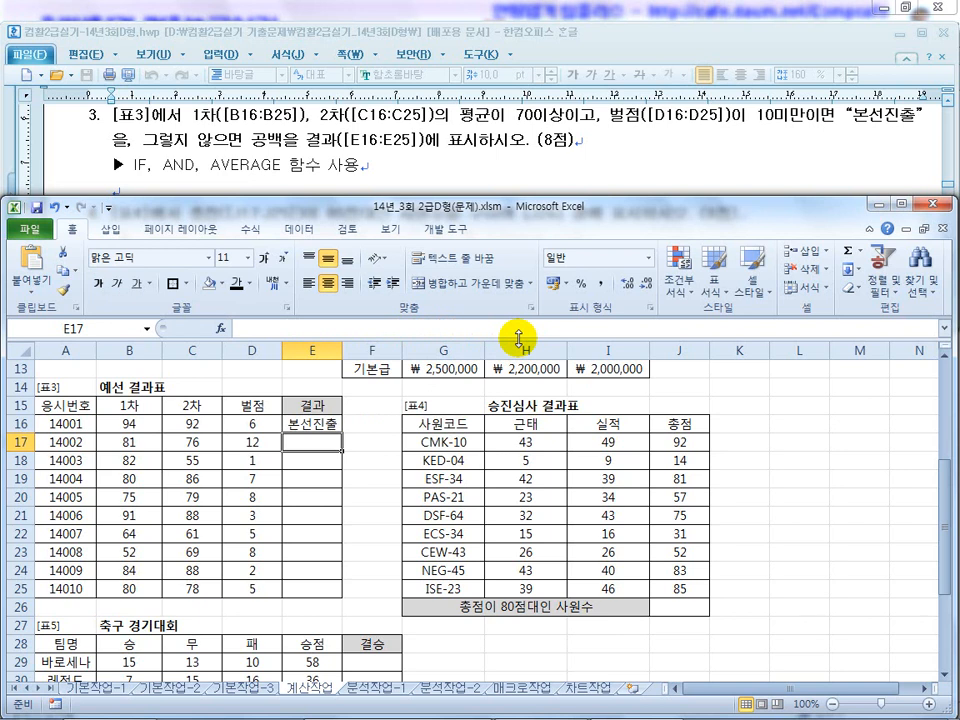
Step: Copy the E16 formula to E17 and check the 1차, 2차 and 벌점 values of rows 16 and 17 against the results
left_click_drag(135, 423, 193, 426)
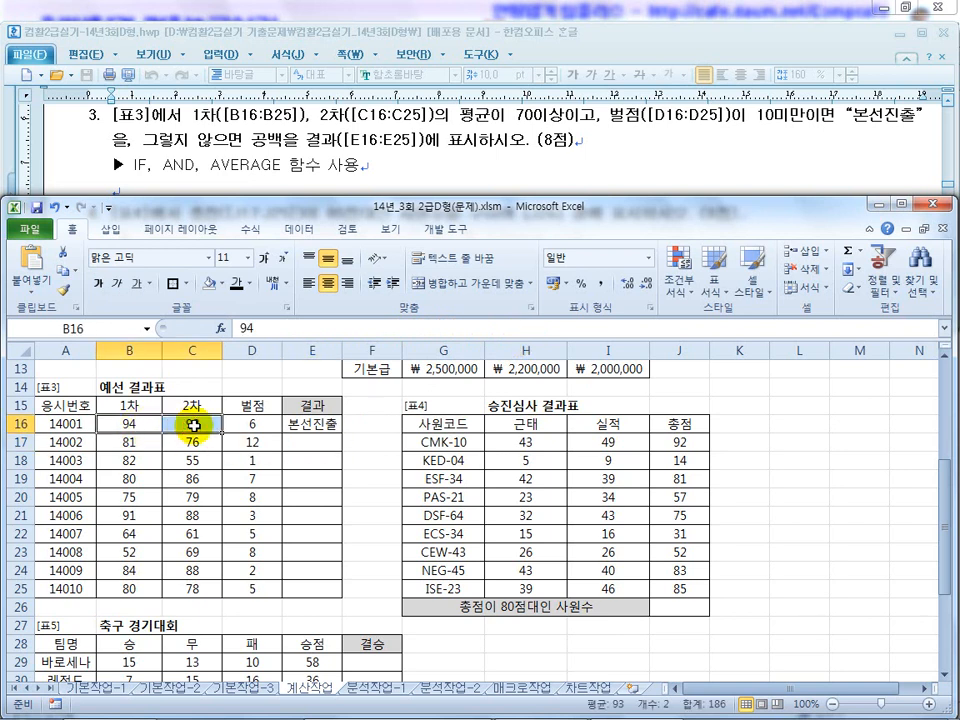
left_click(252, 423)
left_click(308, 423)
left_click_drag(341, 432, 322, 440)
left_click_drag(137, 447, 200, 447)
left_click(251, 441)
Step: Fill the 결과 formula from E16 down to E25 and check the row for 14004
left_click(331, 423)
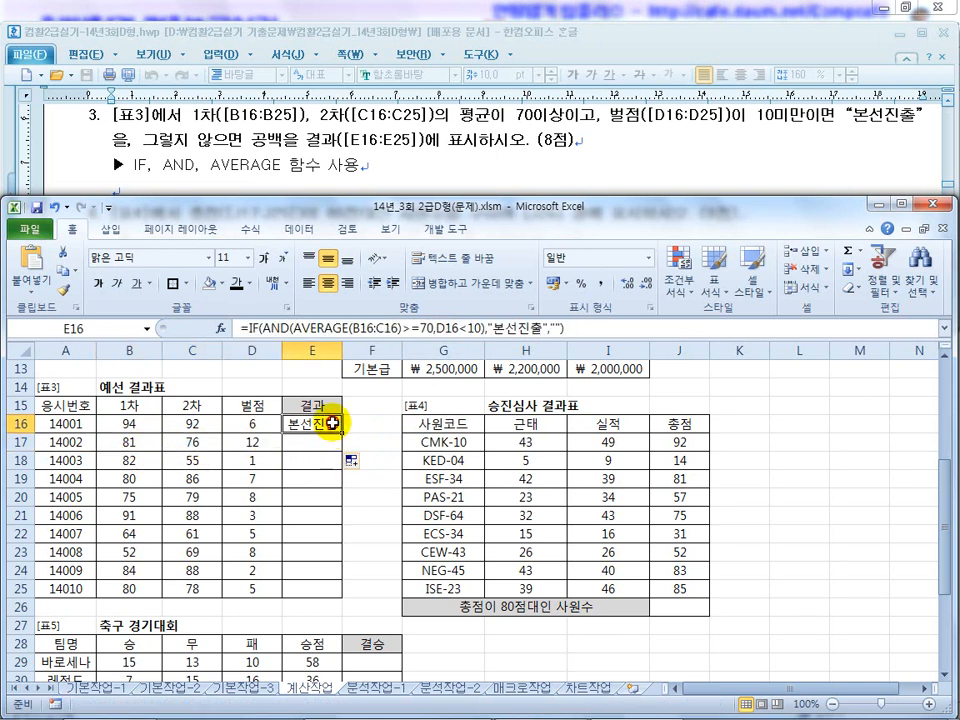
left_click_drag(341, 431, 342, 603)
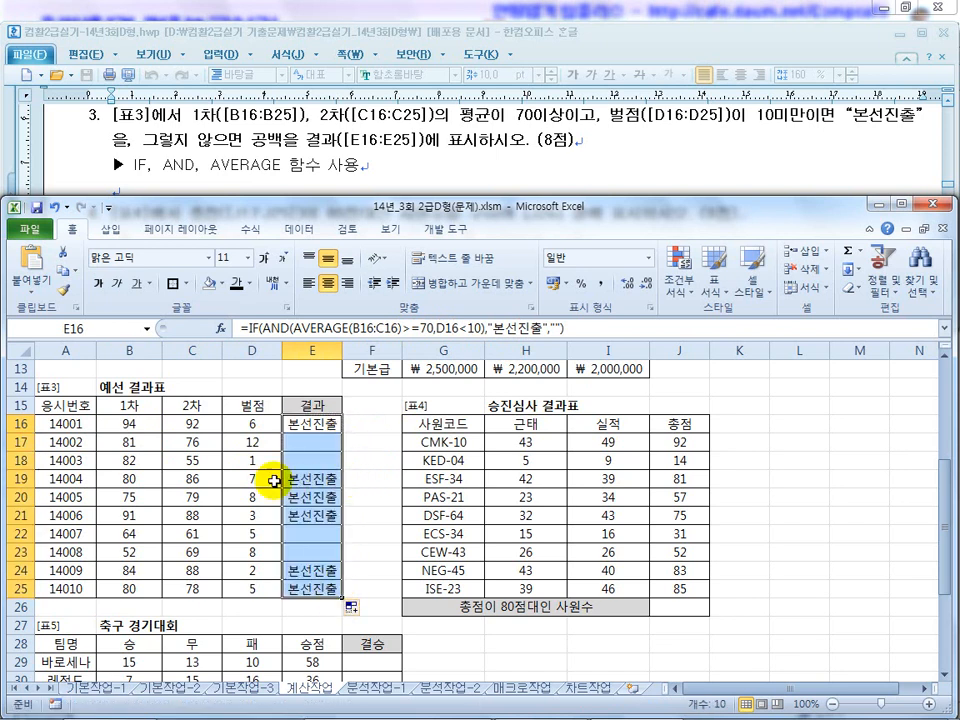
left_click(154, 479)
left_click(308, 480)
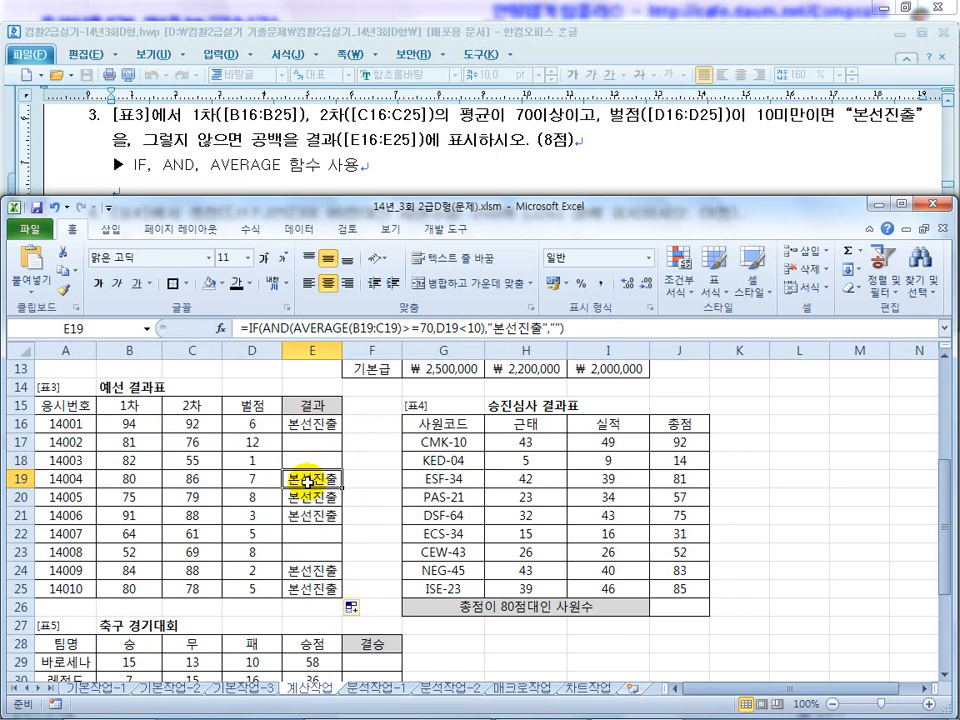
Step: Read task 4 about 표4 in the Hangul document and return to the Excel sheet
left_click(430, 168)
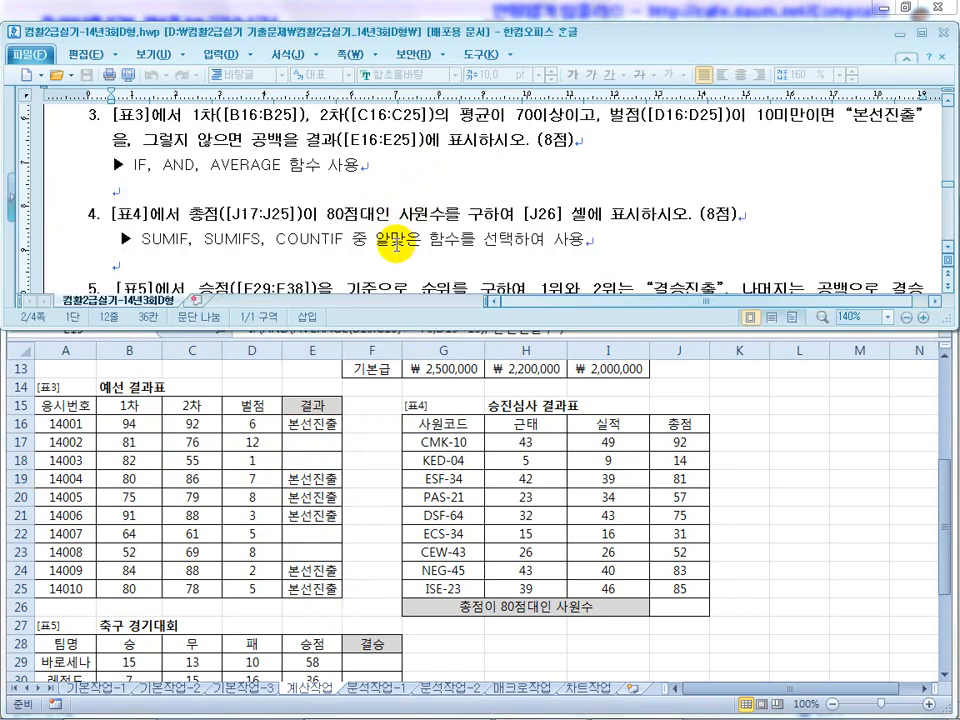
scroll(397, 245, "down", 1)
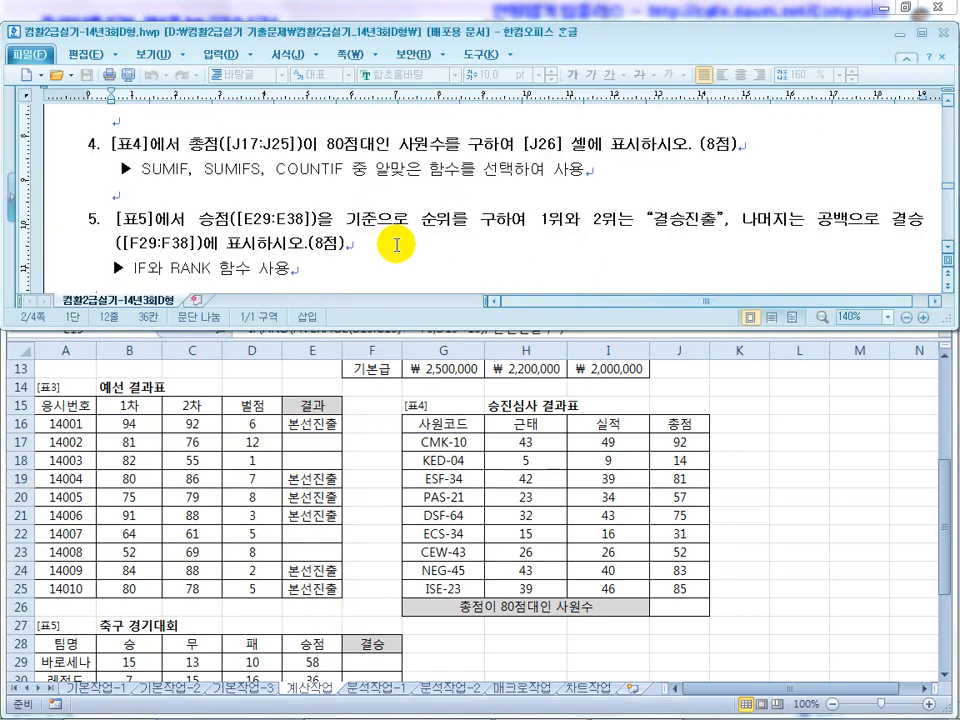
left_click(946, 246)
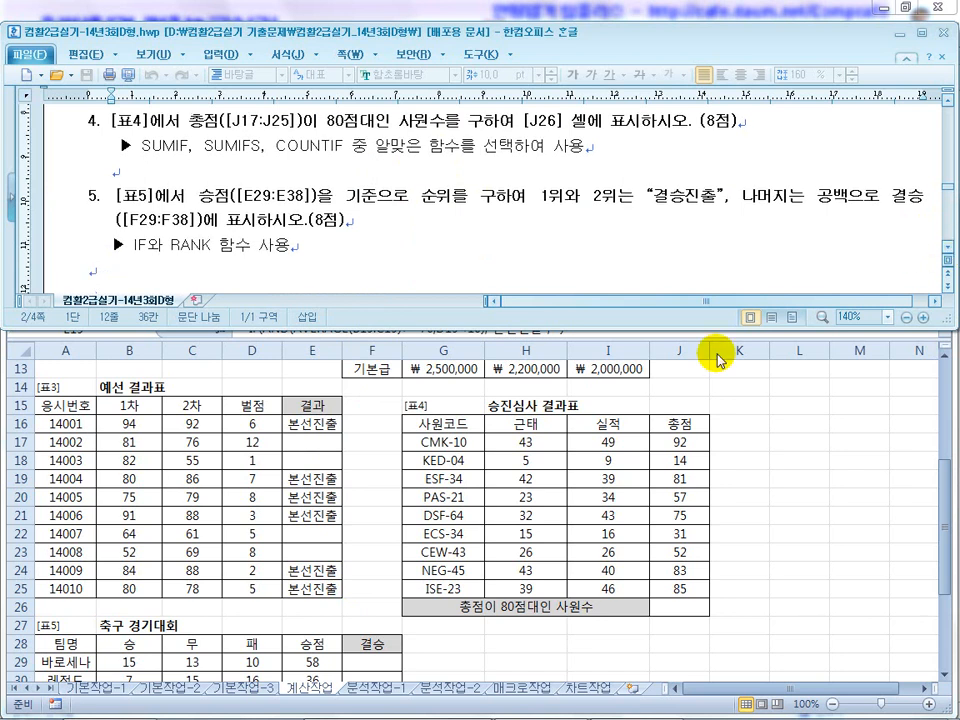
left_click(526, 479)
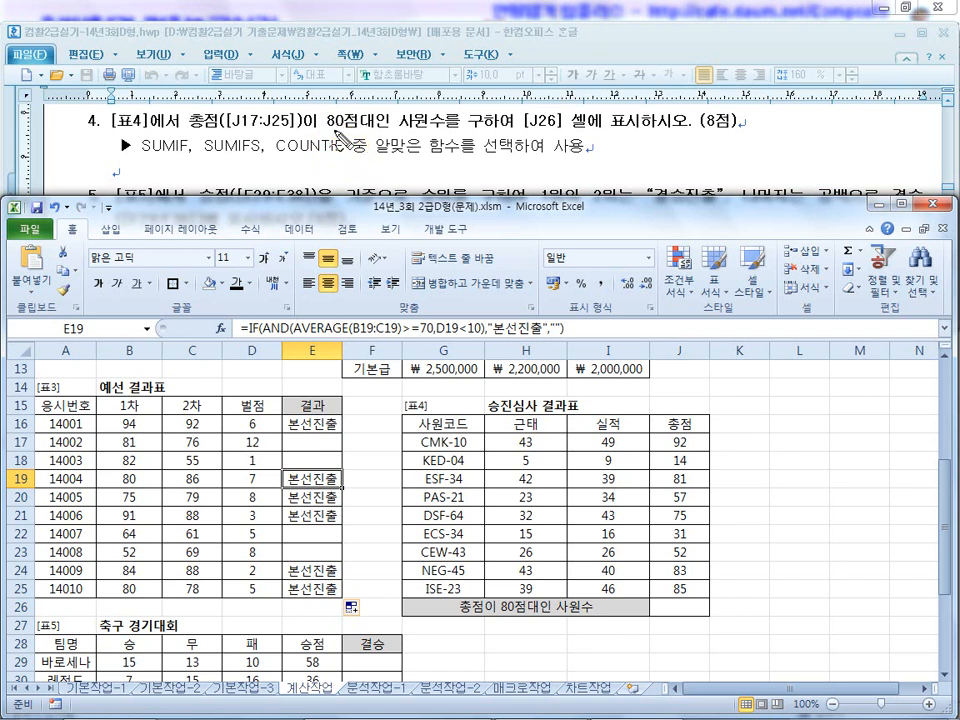
left_click_drag(334, 134, 362, 129)
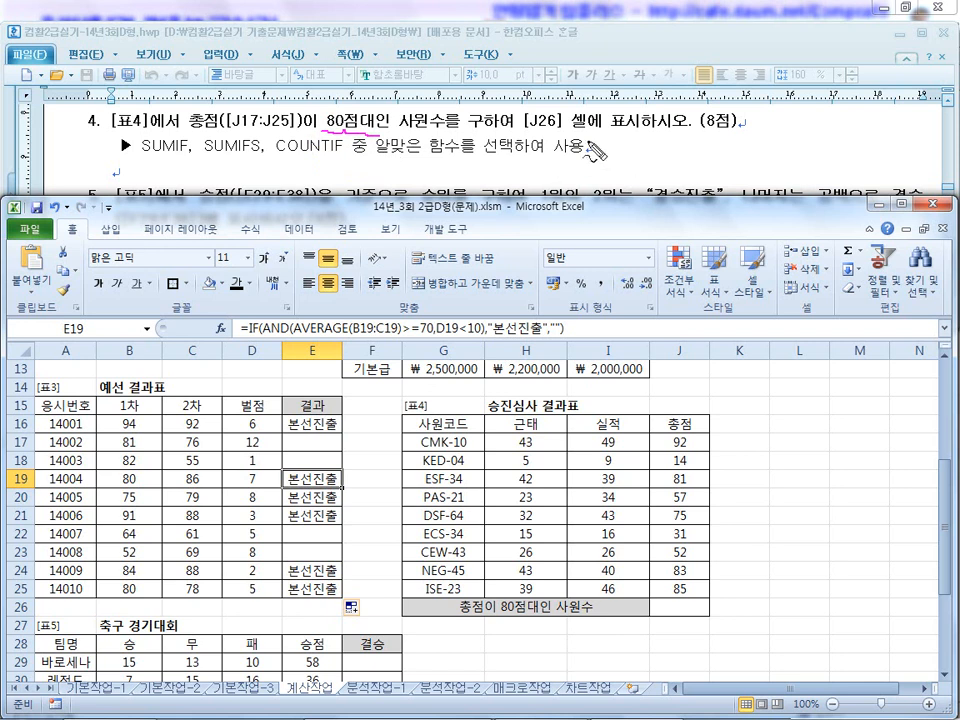
mouse_move(603, 145)
left_mouse_down()
mouse_move(615, 156)
mouse_move(690, 150)
mouse_move(731, 162)
left_mouse_up()
left_click_drag(668, 170, 758, 174)
left_click_drag(604, 172, 752, 176)
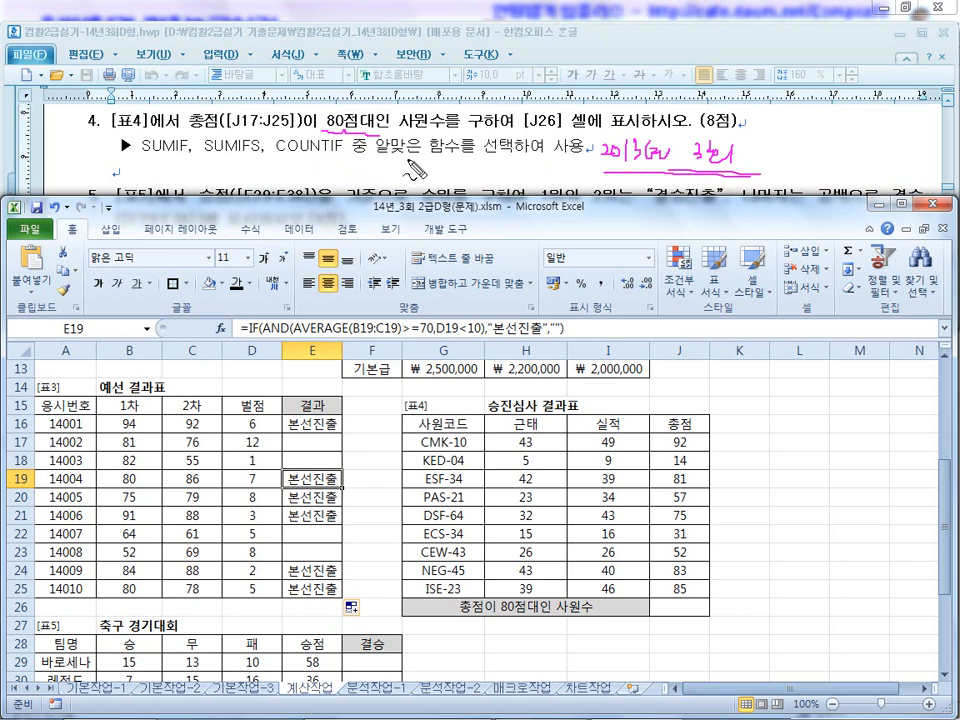
Step: Examine task 4's function choices SUMIF, SUMIFS and COUNTIF, and bring the Hangul document to the front
left_click_drag(334, 150, 369, 142)
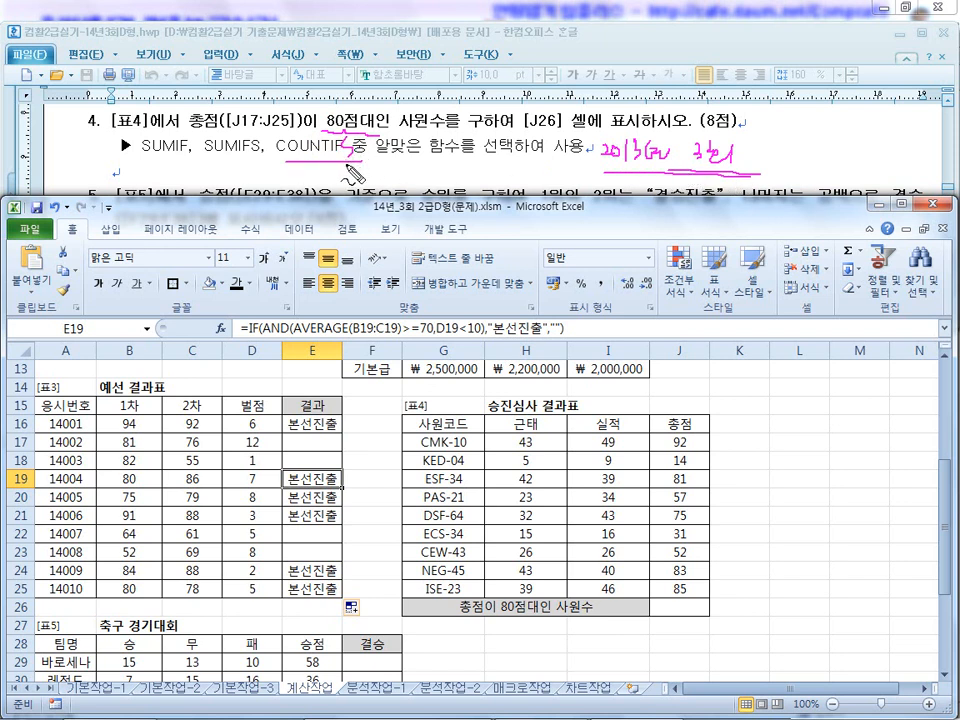
mouse_move(362, 163)
left_mouse_down()
mouse_move(342, 147)
mouse_move(384, 181)
mouse_move(474, 172)
left_mouse_up()
mouse_move(466, 164)
left_mouse_down()
mouse_move(461, 181)
mouse_move(490, 187)
left_mouse_up()
left_click_drag(492, 176, 506, 173)
left_click_drag(346, 189, 511, 190)
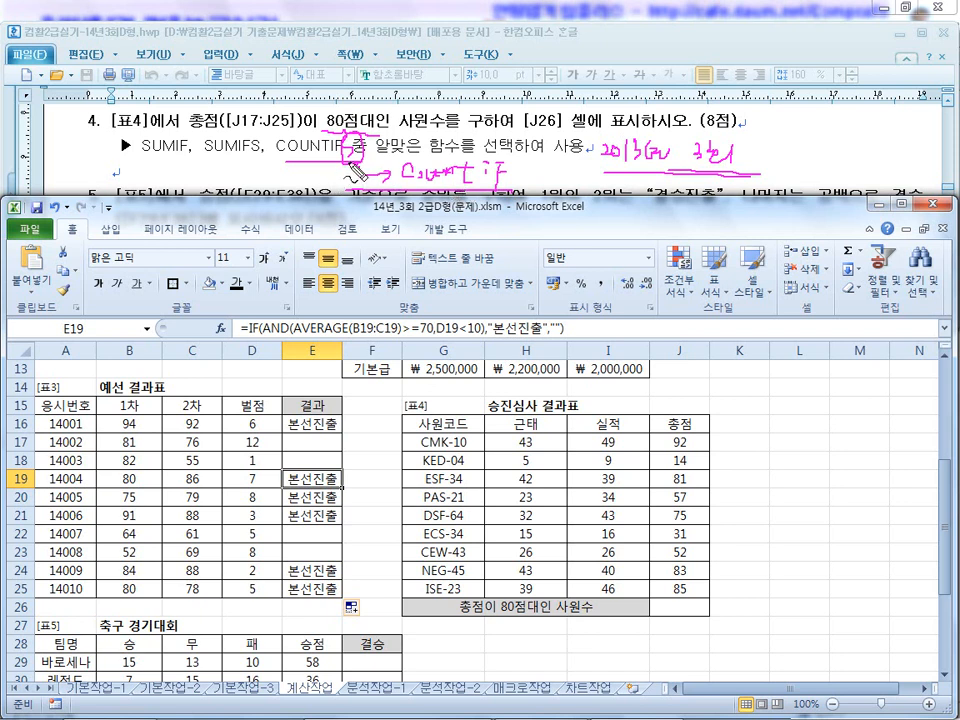
mouse_move(345, 178)
left_mouse_down()
mouse_move(416, 150)
mouse_move(470, 218)
left_mouse_up()
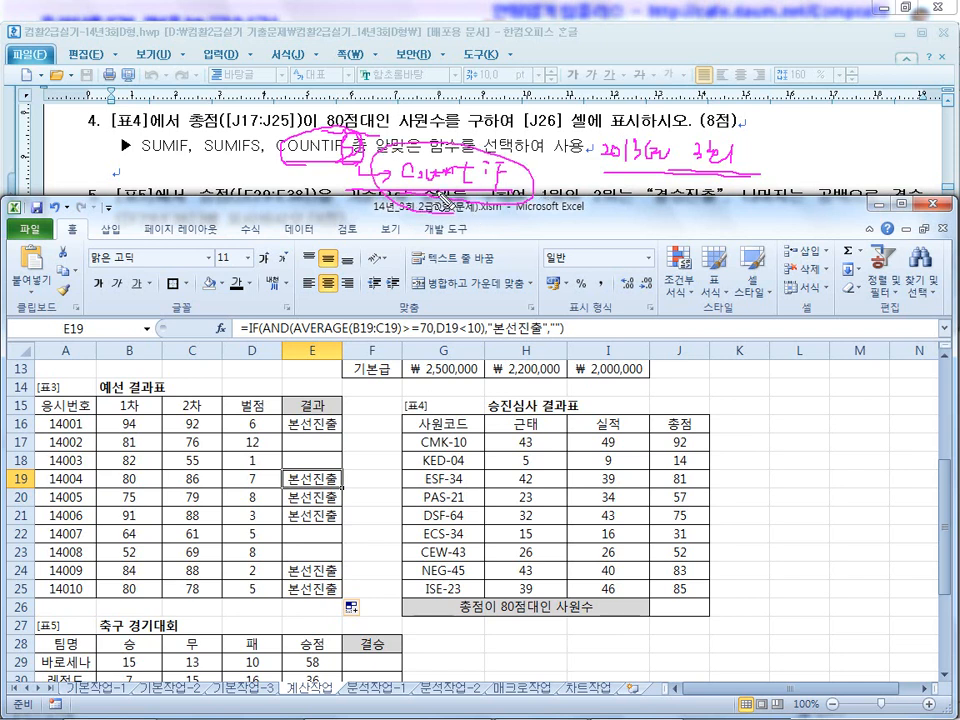
key("Escape")
left_click(436, 189)
key("ctrl+2")
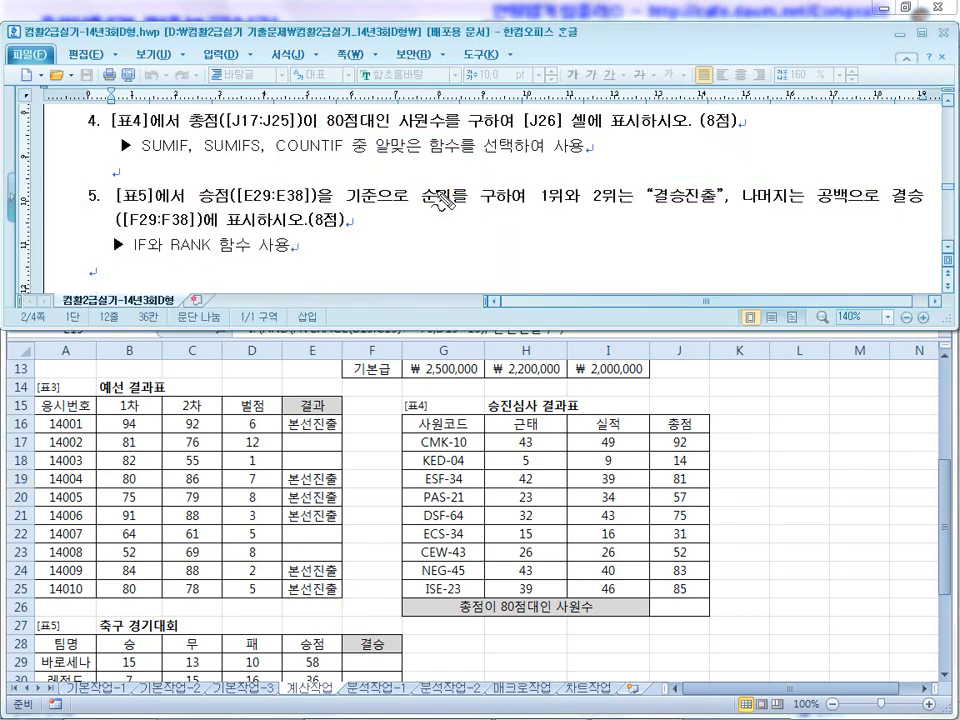
Step: Mark up task 4 to work out the 80점대 count as scores >=80 minus scores >=90
left_click_drag(324, 127, 390, 123)
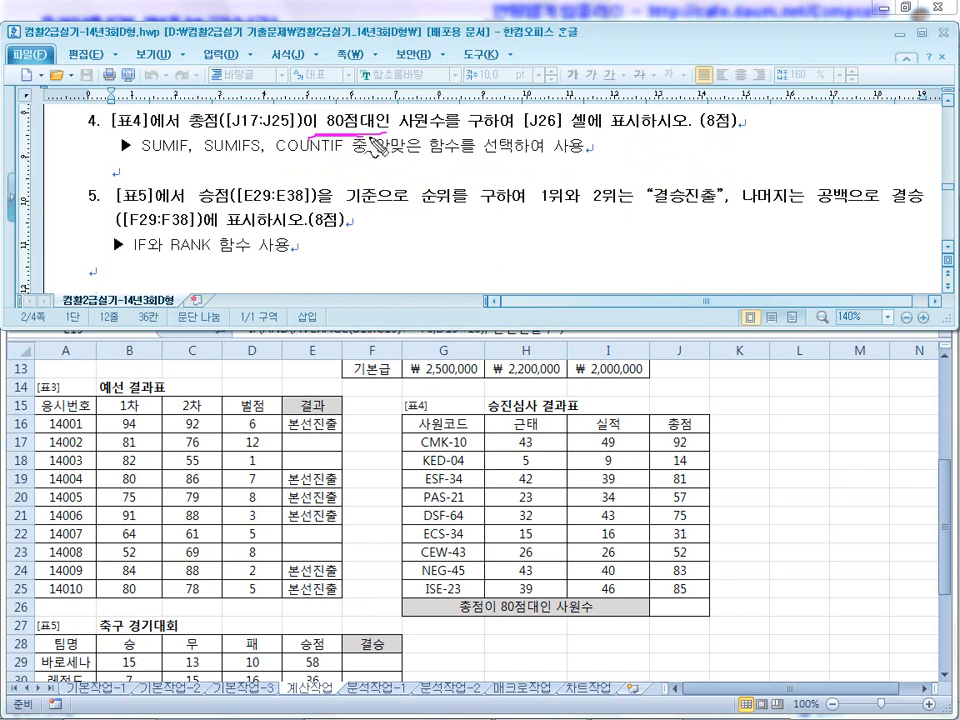
mouse_move(415, 216)
left_mouse_down()
mouse_move(422, 244)
mouse_move(476, 240)
mouse_move(553, 253)
mouse_move(584, 240)
mouse_move(603, 255)
left_mouse_up()
mouse_move(389, 269)
left_mouse_down()
mouse_move(393, 304)
mouse_move(424, 281)
left_mouse_up()
left_click_drag(411, 290, 456, 284)
left_click_drag(380, 314, 511, 315)
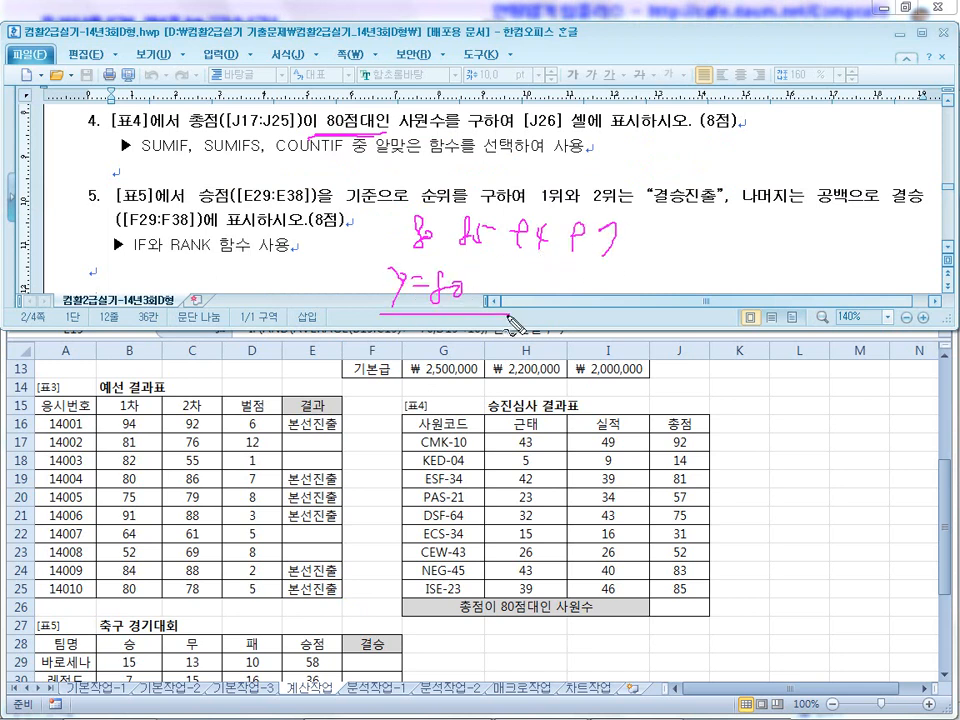
left_click_drag(413, 259, 650, 261)
mouse_move(525, 173)
left_mouse_down()
mouse_move(545, 186)
mouse_move(531, 212)
left_mouse_up()
mouse_move(563, 189)
left_mouse_down()
mouse_move(497, 168)
mouse_move(554, 224)
left_mouse_up()
left_click_drag(429, 265, 636, 259)
left_click_drag(483, 284, 515, 279)
mouse_move(607, 267)
left_mouse_down()
mouse_move(614, 218)
mouse_move(604, 270)
left_mouse_up()
mouse_move(545, 275)
left_mouse_down()
mouse_move(550, 306)
mouse_move(600, 290)
left_mouse_up()
left_click_drag(613, 282, 605, 318)
left_click_drag(631, 280, 633, 281)
left_click_drag(549, 323, 646, 318)
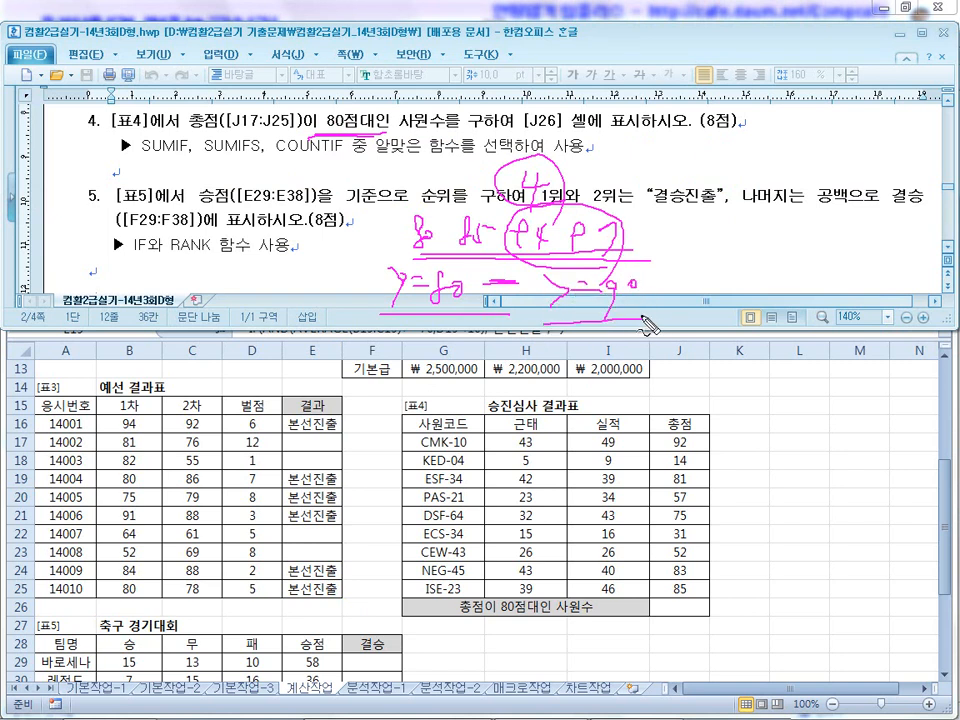
left_click_drag(630, 249, 416, 246)
left_click_drag(304, 156, 367, 154)
mouse_move(773, 232)
left_mouse_down()
mouse_move(768, 248)
mouse_move(782, 262)
left_mouse_up()
mouse_move(803, 233)
left_mouse_down()
mouse_move(789, 267)
mouse_move(818, 238)
left_mouse_up()
left_click_drag(753, 268, 855, 266)
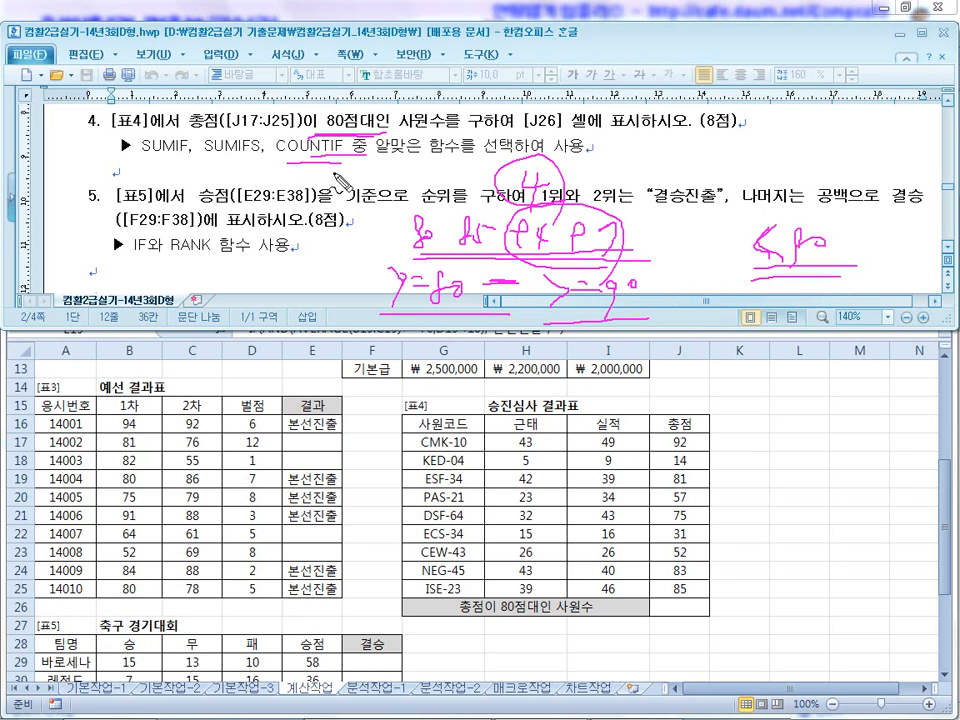
mouse_move(455, 306)
left_mouse_down()
mouse_move(377, 328)
mouse_move(443, 318)
left_mouse_up()
mouse_move(436, 268)
left_mouse_down()
mouse_move(398, 238)
mouse_move(470, 214)
mouse_move(600, 222)
mouse_move(515, 247)
mouse_move(608, 262)
left_mouse_up()
mouse_move(585, 330)
left_mouse_down()
mouse_move(540, 285)
mouse_move(576, 312)
left_mouse_up()
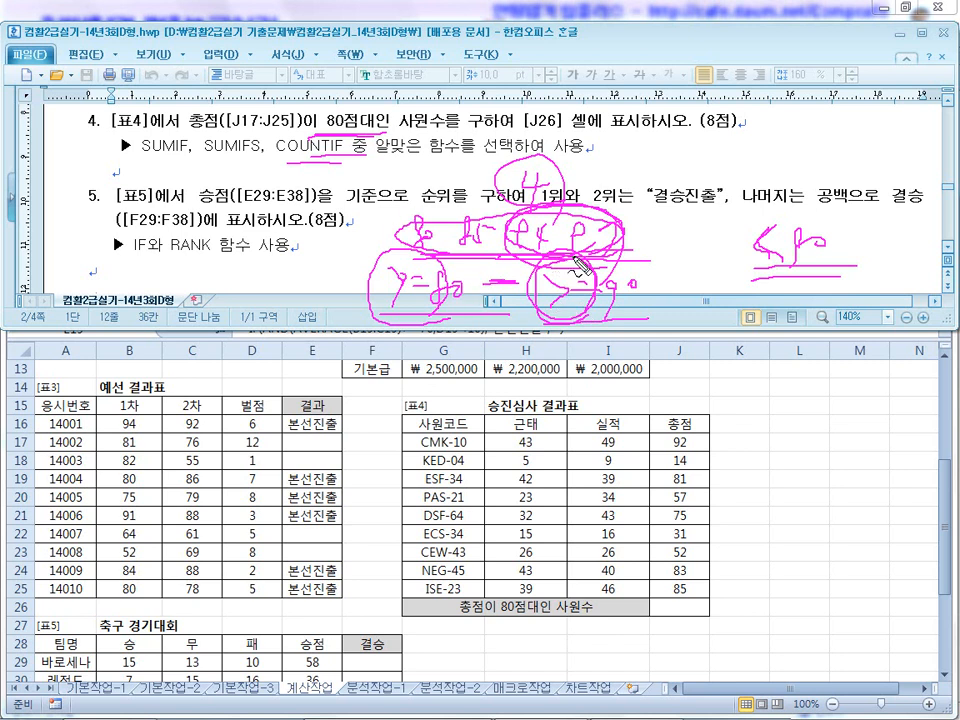
left_click_drag(562, 277, 566, 311)
mouse_move(429, 211)
left_mouse_down()
mouse_move(413, 252)
mouse_move(466, 258)
left_mouse_up()
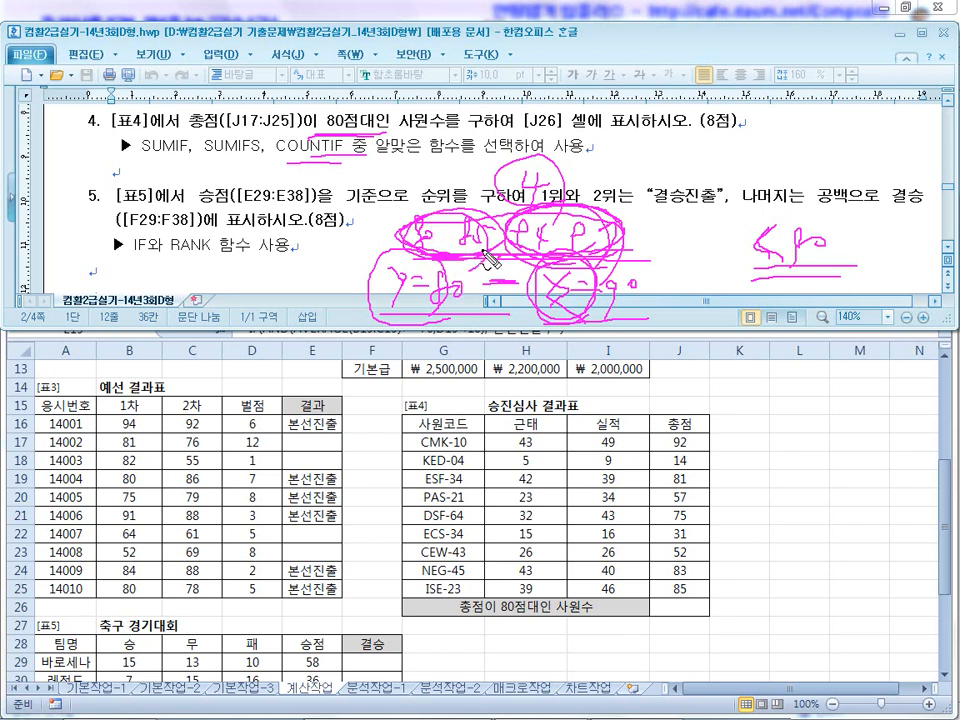
Step: Clear the pen marks and begin a formula with the COUNTIF function name in cell J26 of the Excel sheet
key("Escape")
left_click(663, 609)
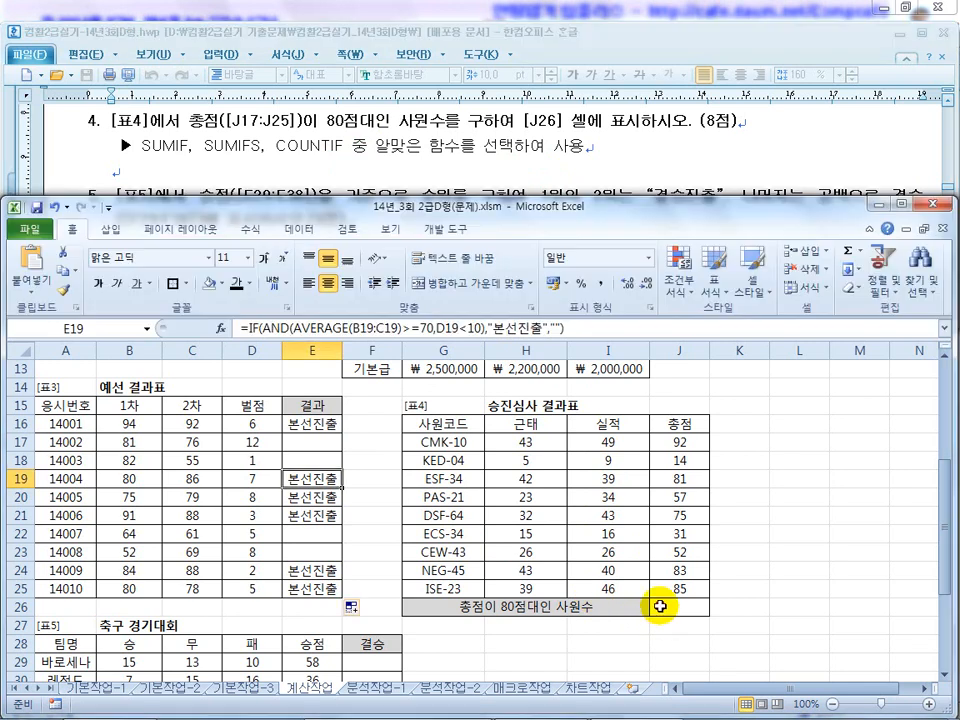
type("=")
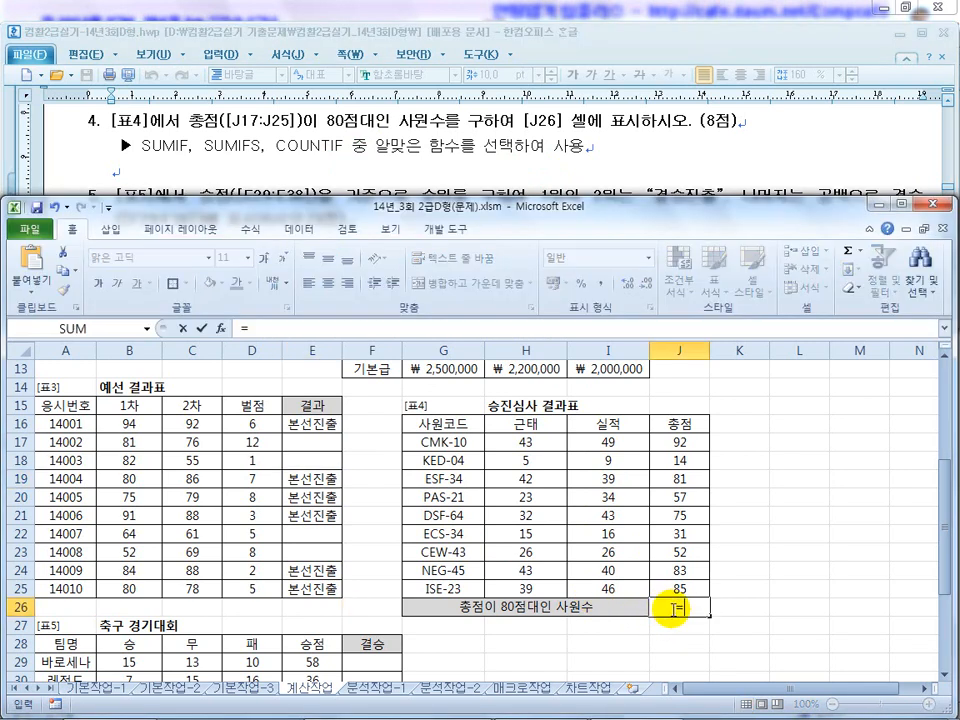
type("countifs")
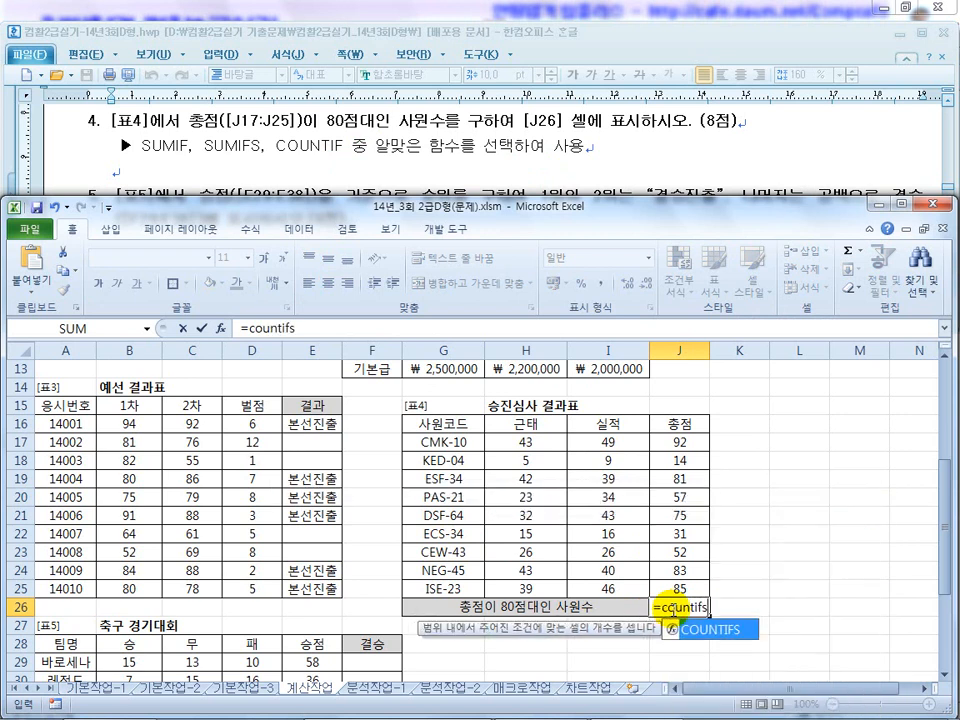
key("BackSpace")
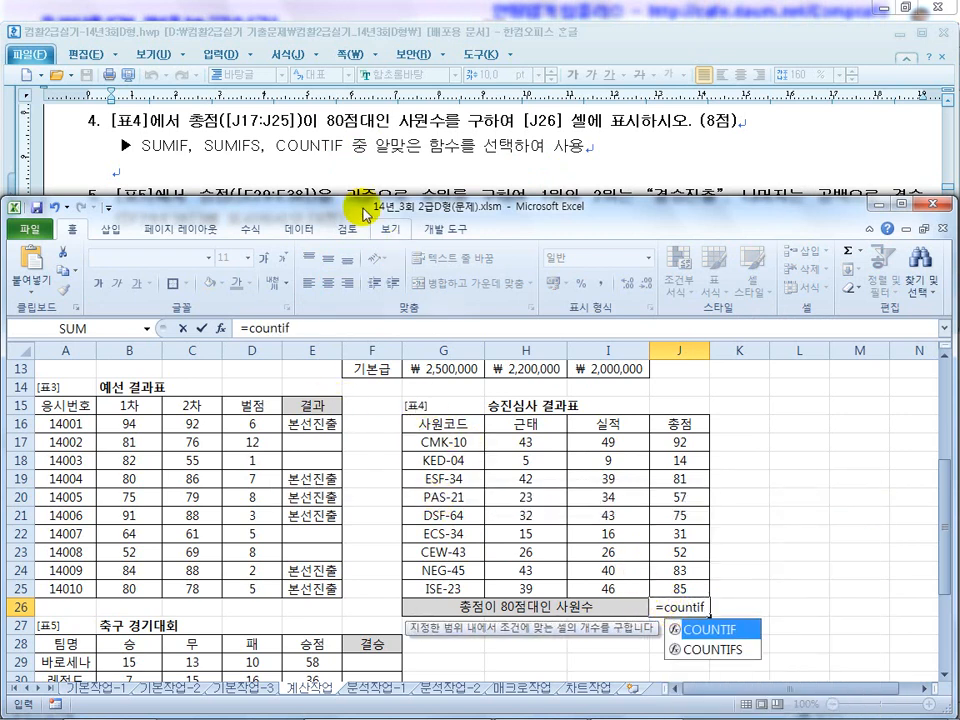
left_click_drag(680, 443, 678, 588)
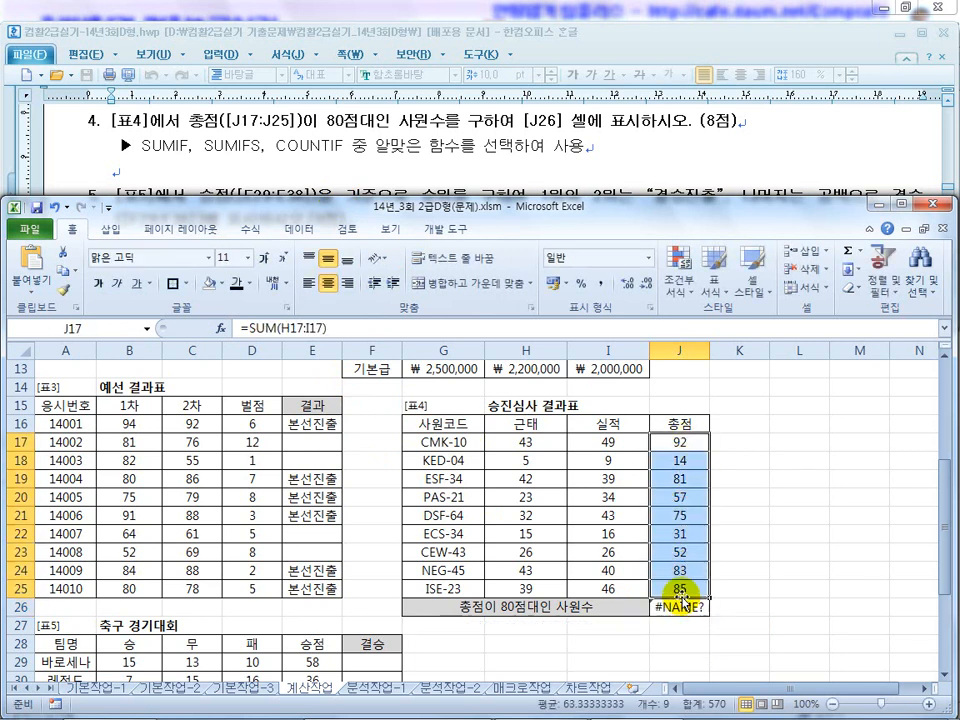
left_click(678, 606)
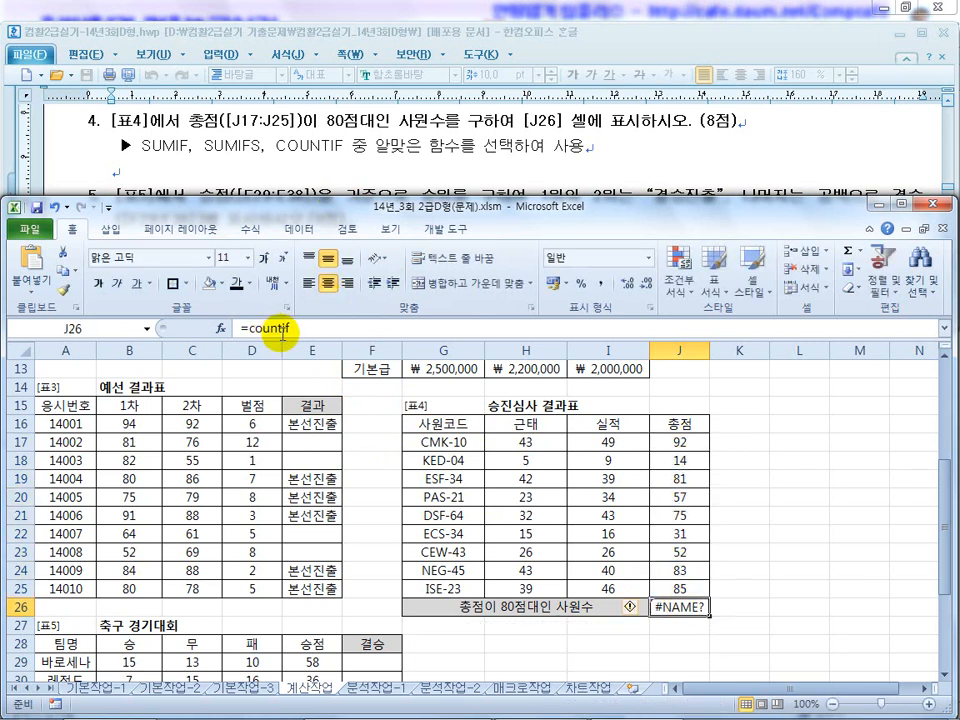
Step: Complete the J26 formula as =COUNTIF($J$17:$J$25,">=80") with an absolute 총점 range
left_click(355, 330)
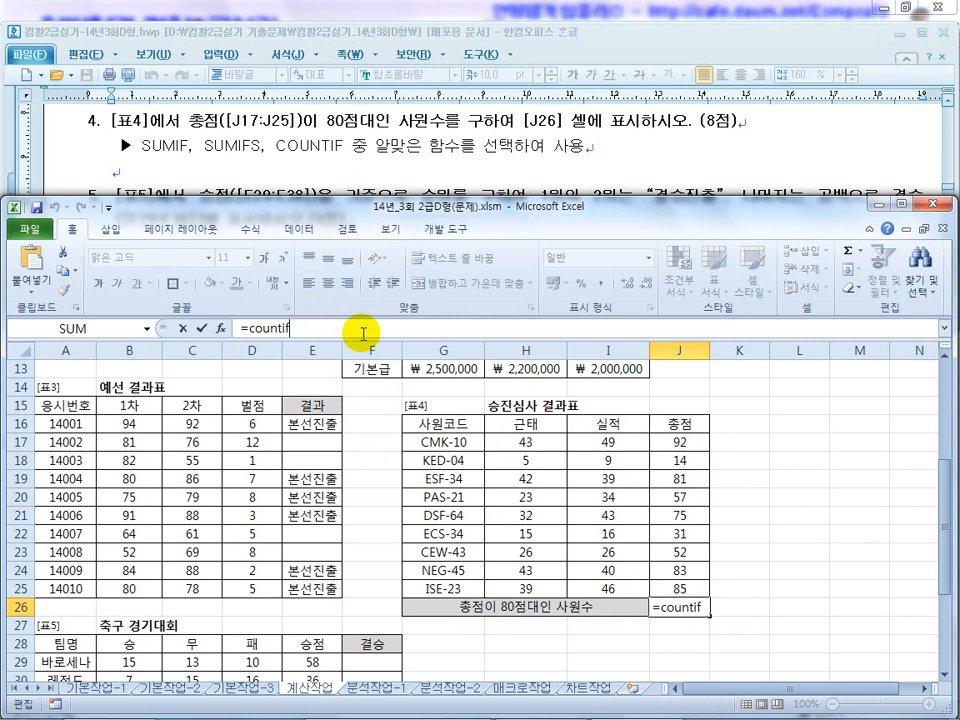
type("(")
left_click_drag(668, 443, 680, 590)
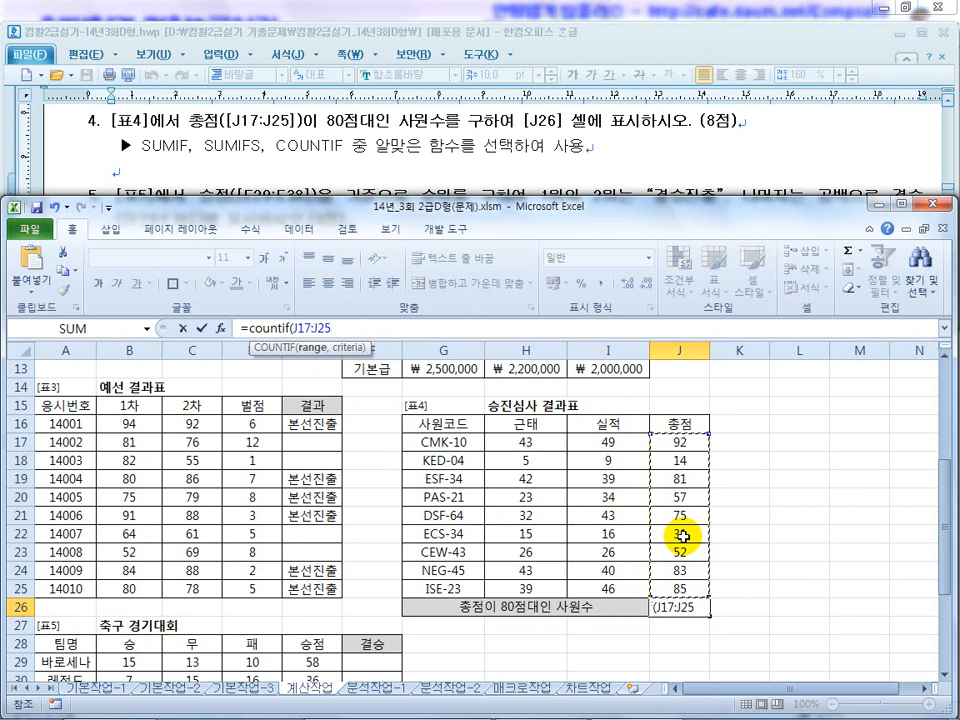
key("F4")
type(",")
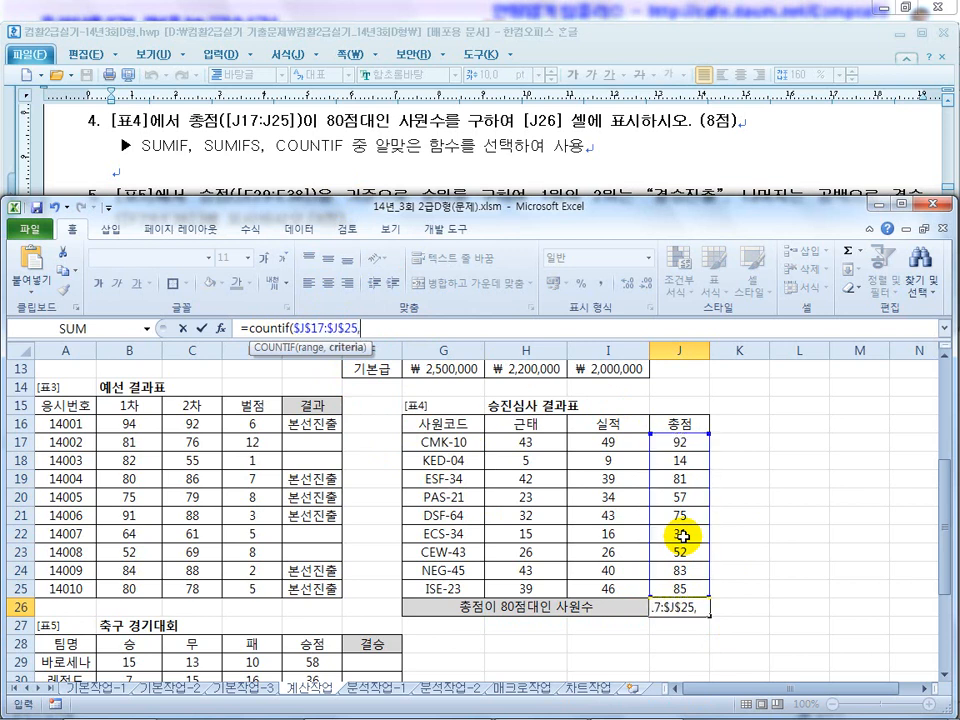
type("\">=80\")")
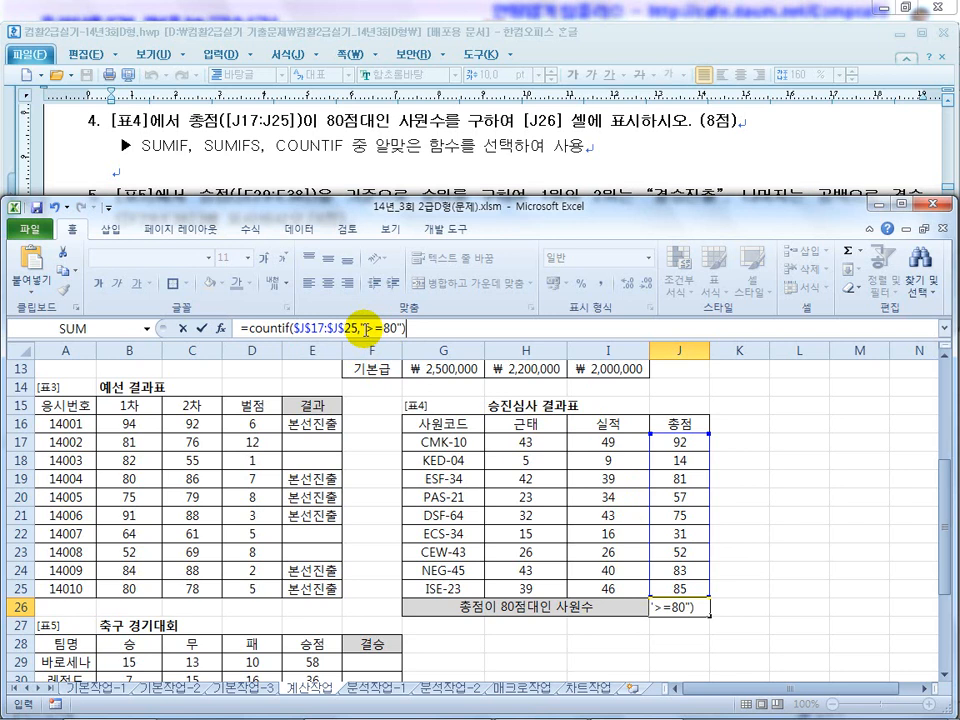
key("Return")
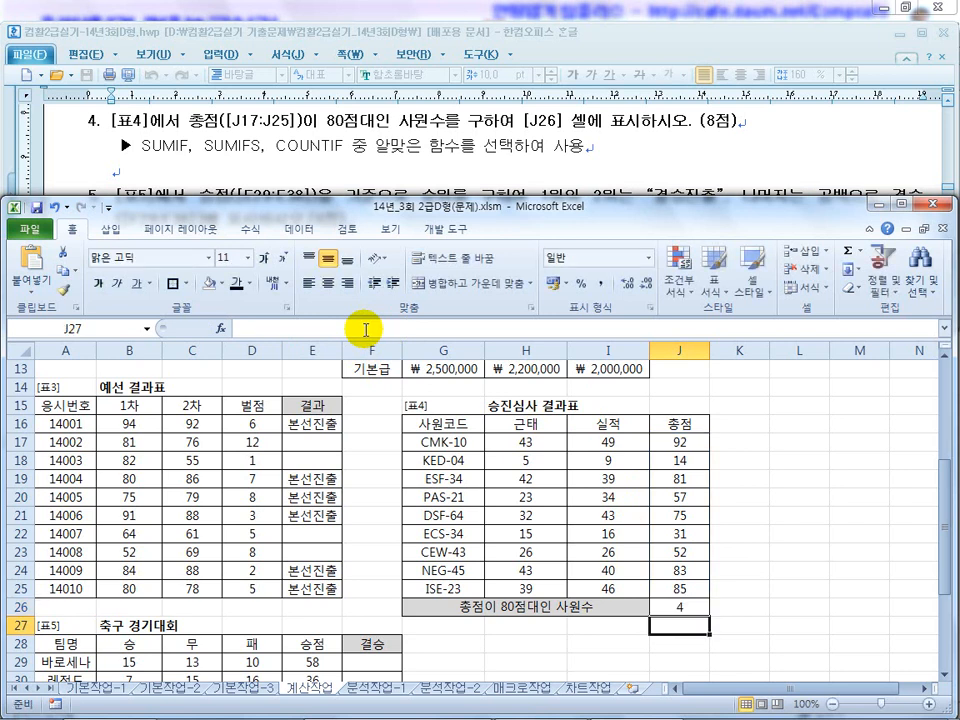
Step: Check the J26 count against the 총점 values in J17, J19, J24 and J25
left_click(676, 607)
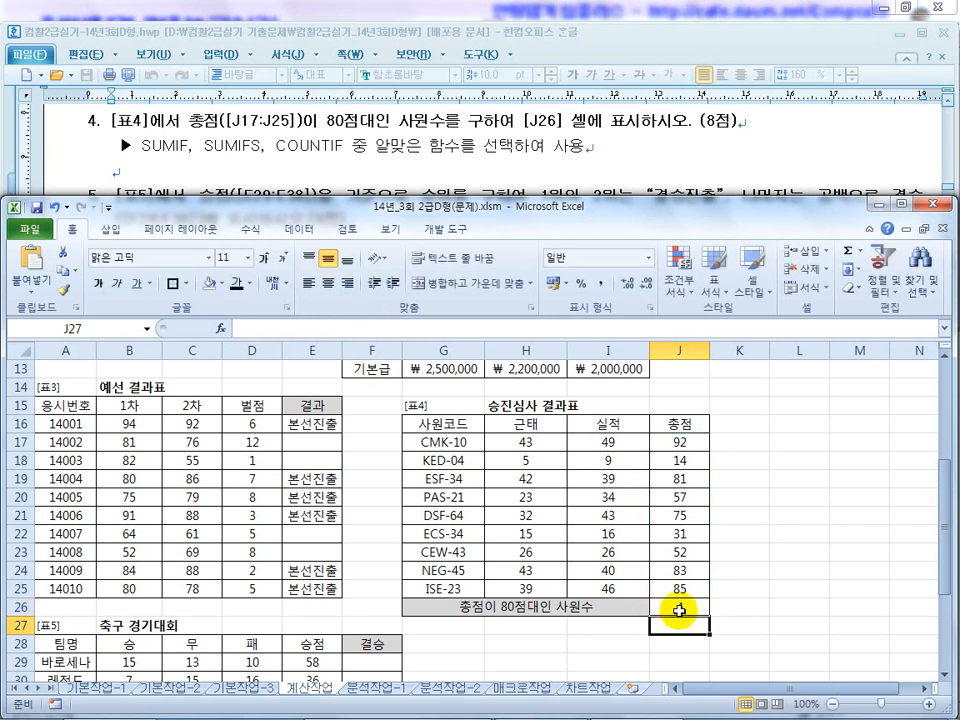
left_click(679, 441)
left_click(679, 479)
left_click(680, 570)
left_click(680, 589)
left_click(689, 447)
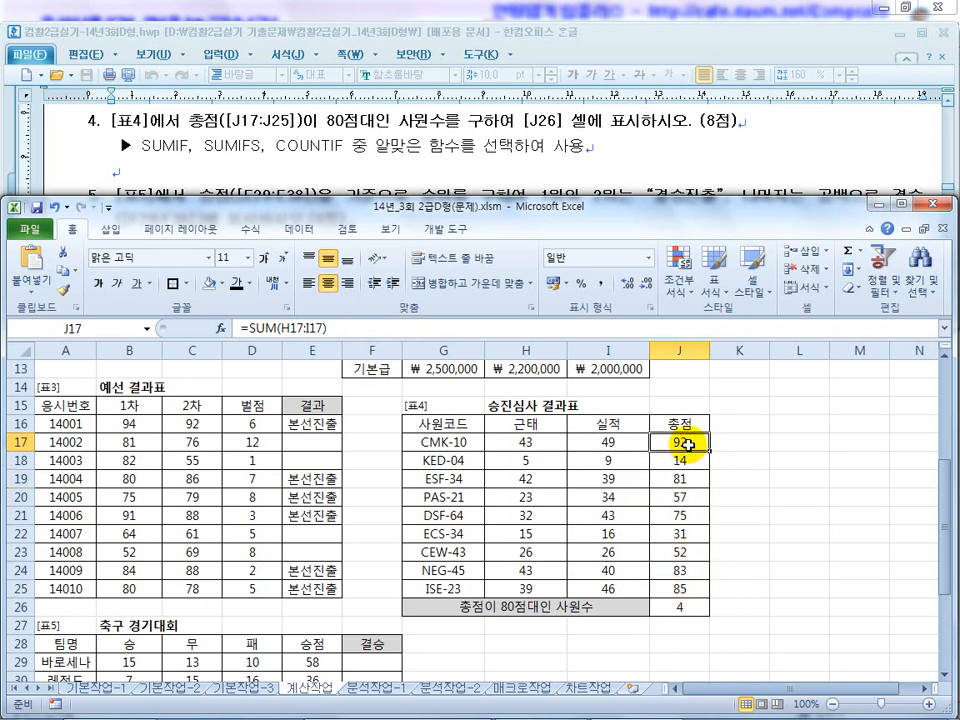
Step: Append a minus sign and a copy of the COUNTIF expression to the J26 formula
left_click(680, 606)
left_click(438, 330)
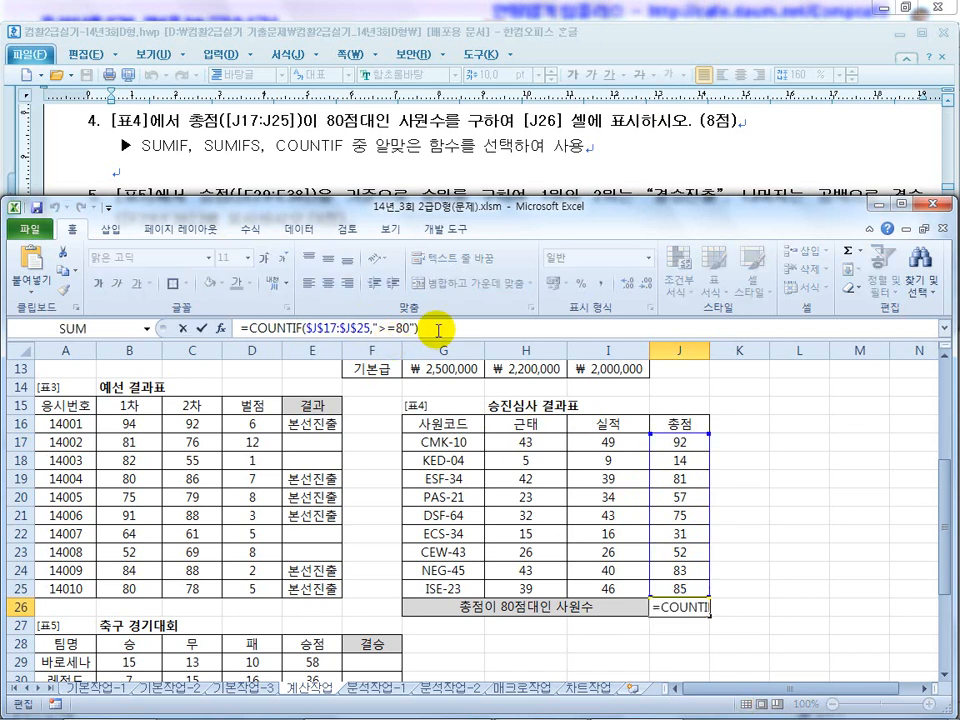
left_click_drag(446, 328, 252, 327)
key("ctrl+c")
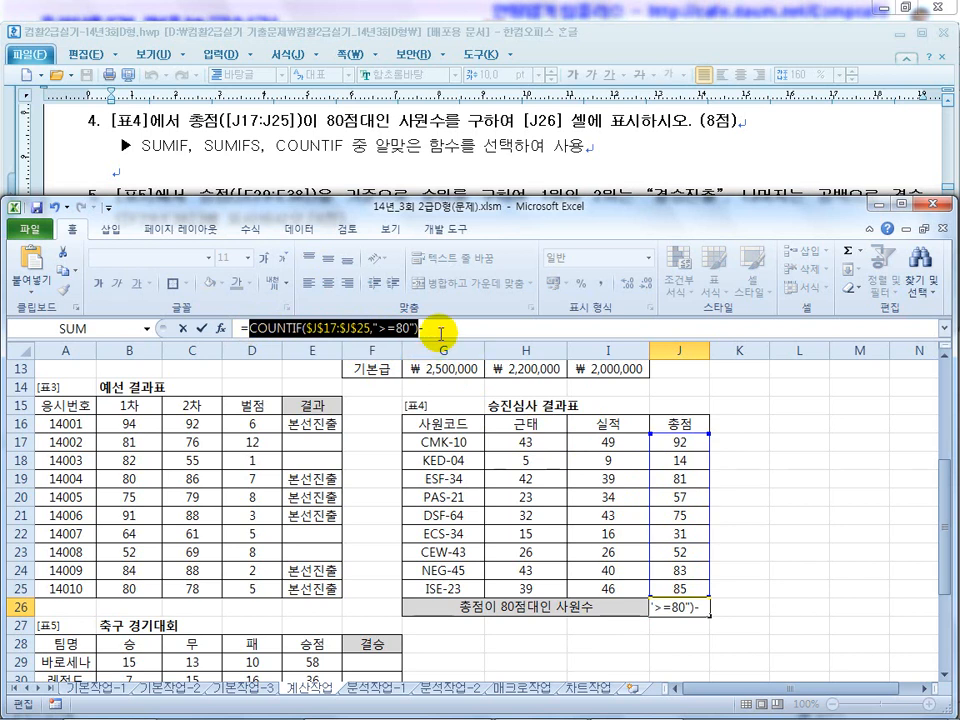
left_click(480, 327)
key("ctrl+v")
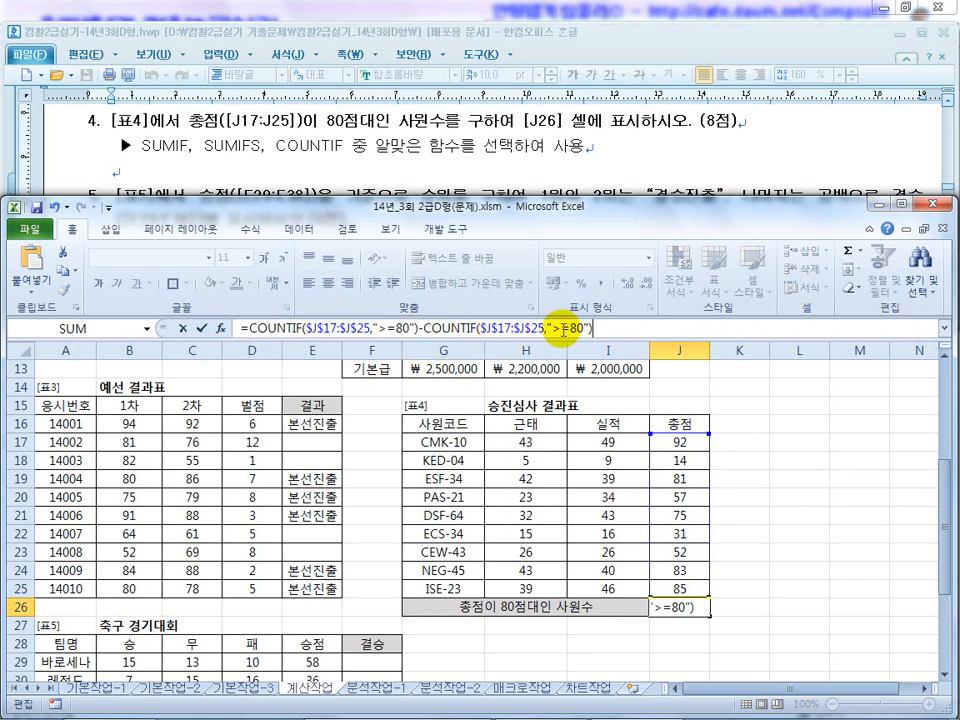
Step: Change the second COUNTIF criterion in J26 to ">=90" and commit the formula
left_click(563, 330)
key("BackSpace")
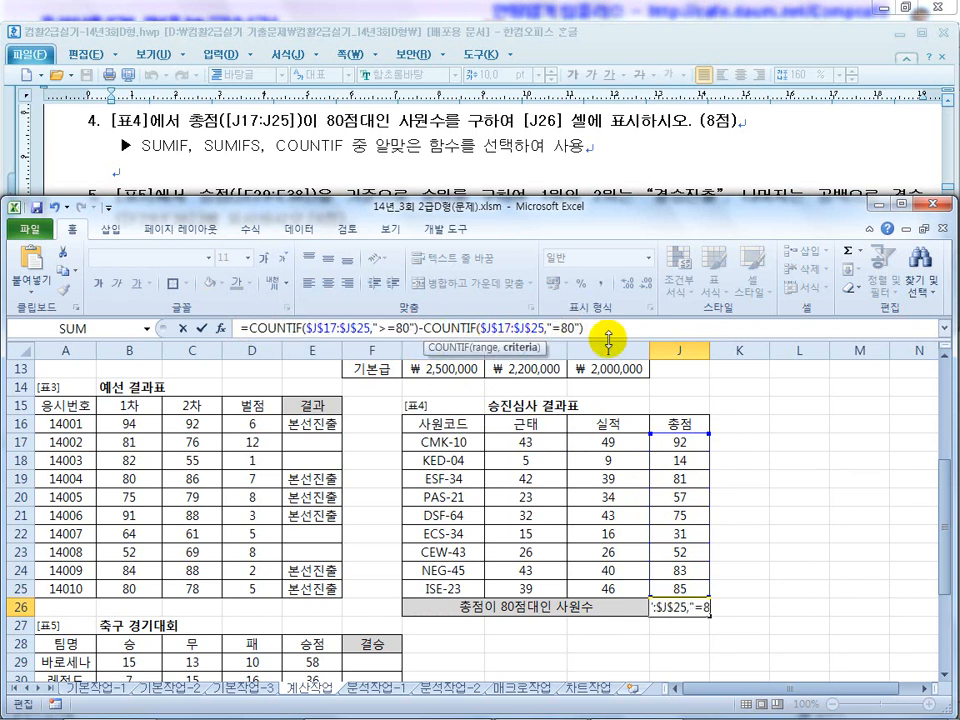
key("Right")
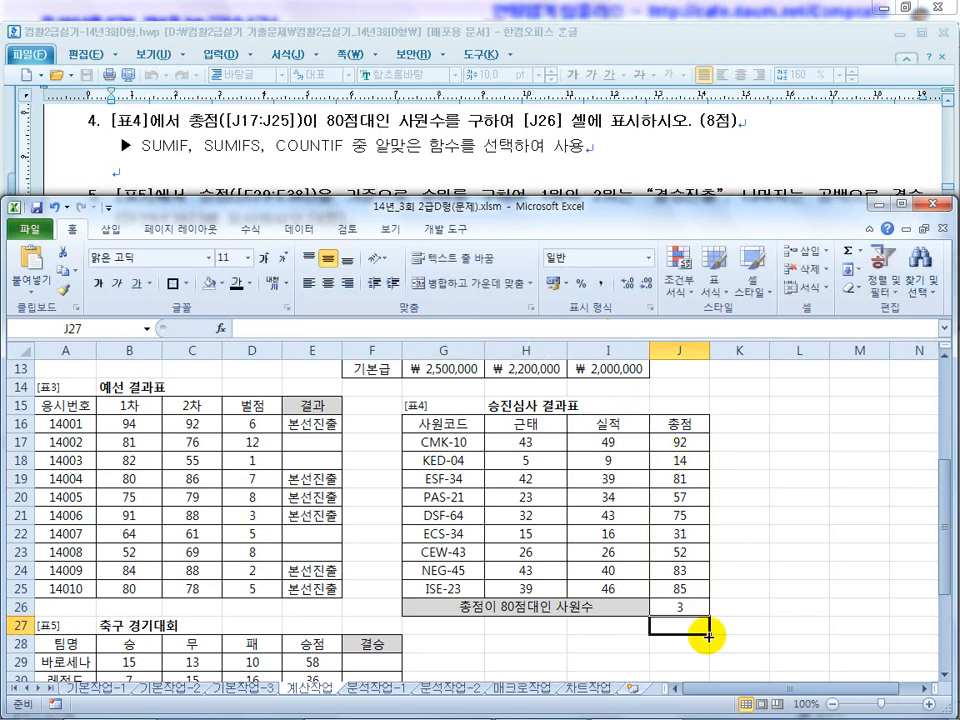
left_click(678, 609)
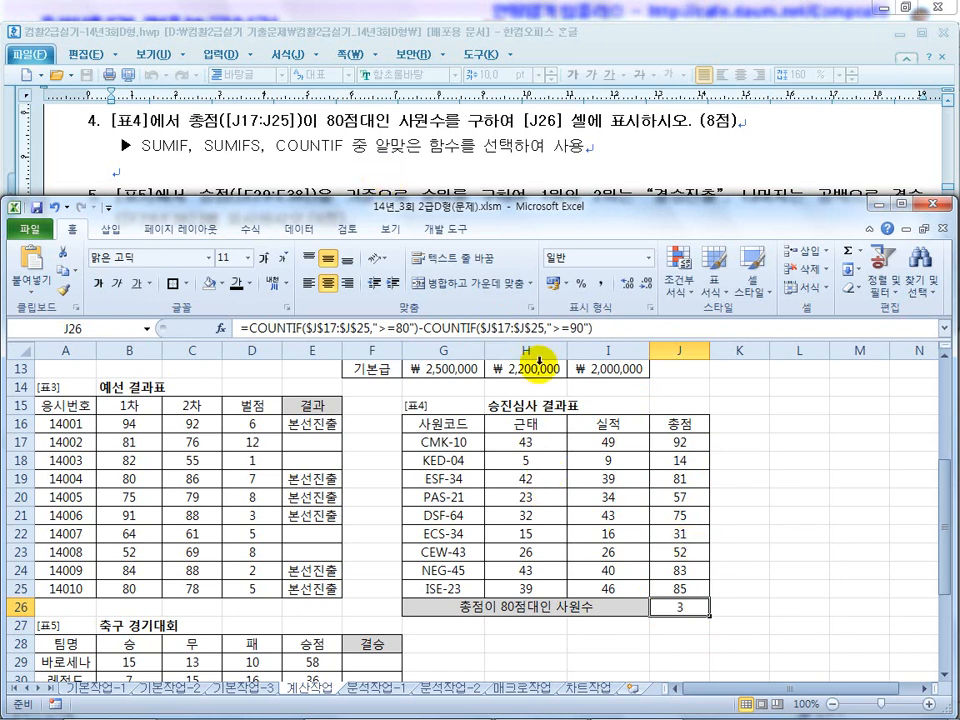
Step: Read task 5 about ranking 표5 by 승점 in the Hangul document and return to the Excel sheet
left_click(433, 157)
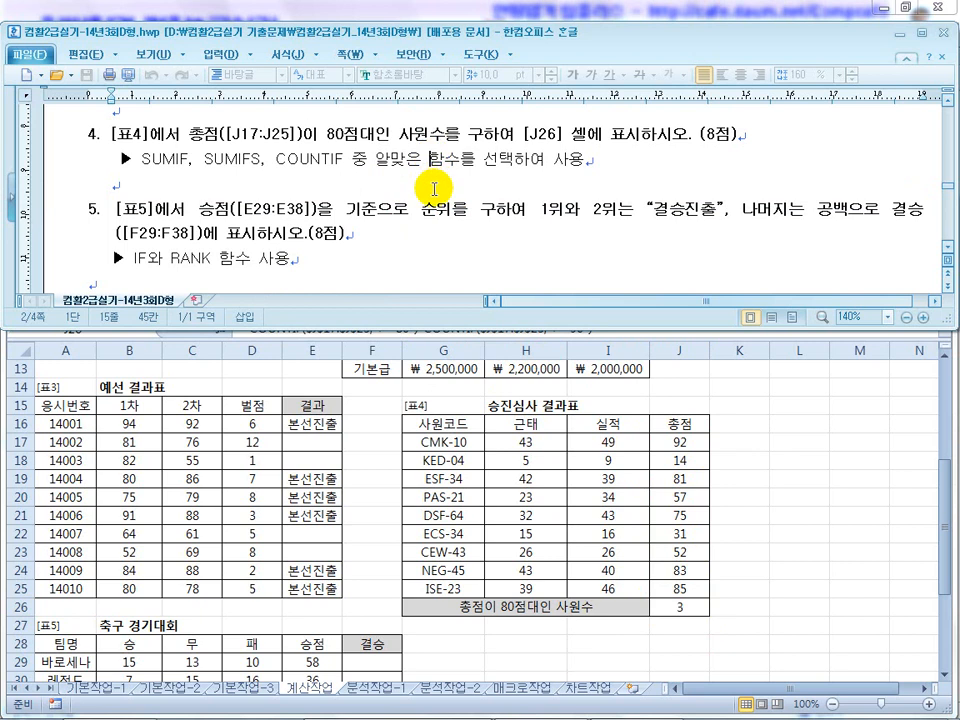
scroll(437, 175, "down", 1)
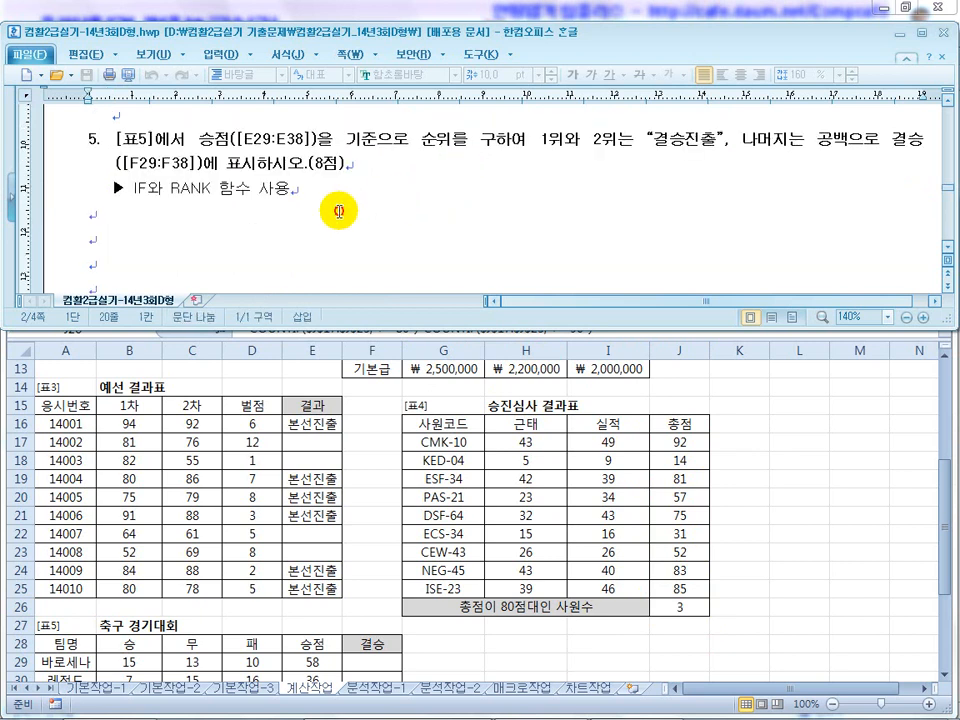
left_click(388, 514)
left_click(384, 170)
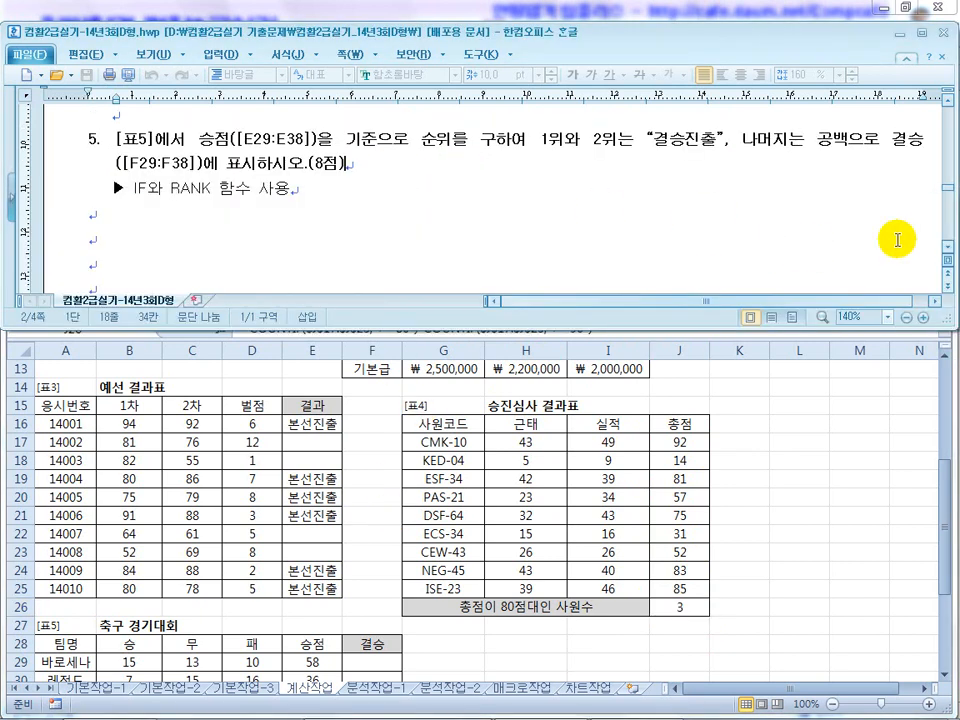
left_click(947, 251)
left_click(383, 536)
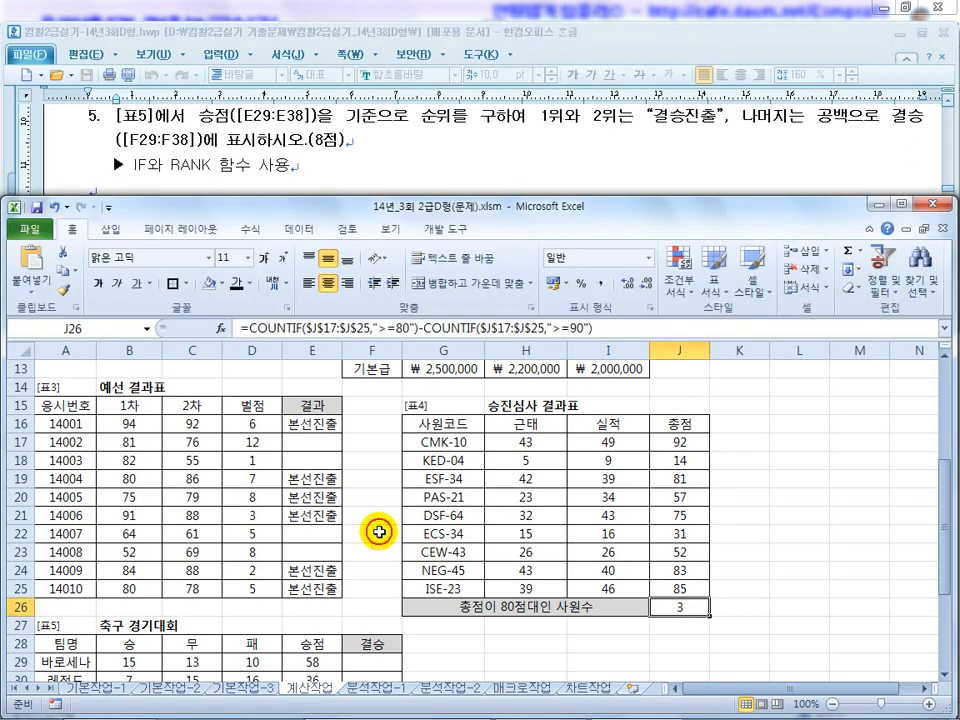
Step: Start a RANK formula in F29 of 표5 with the 승점 cell E29 as the number to rank
scroll(379, 533, "down", 3)
left_click(373, 497)
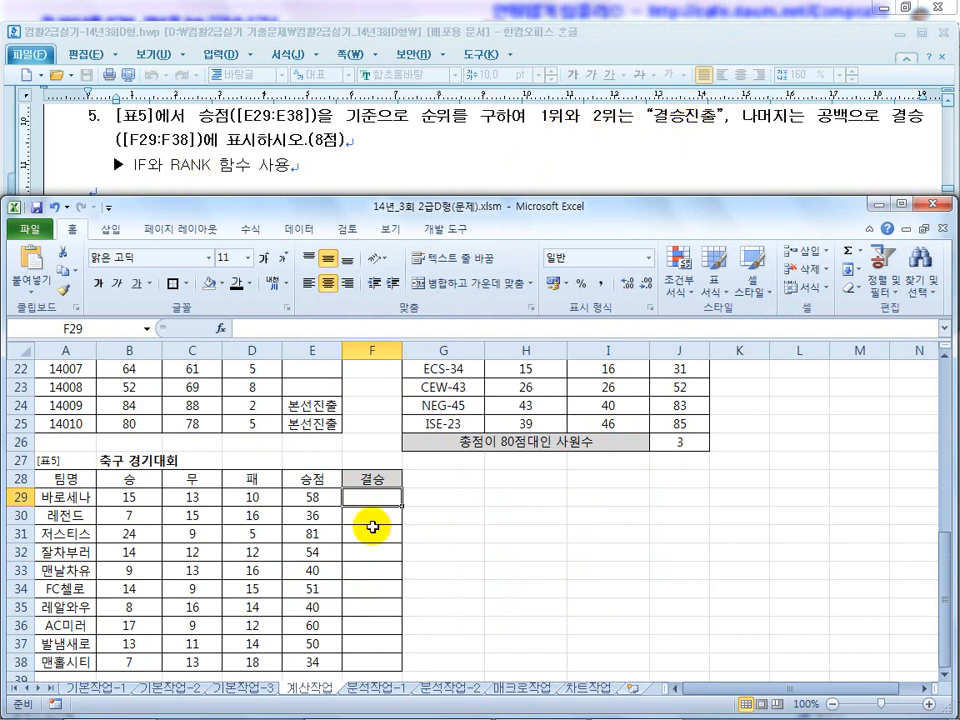
type("=rank")
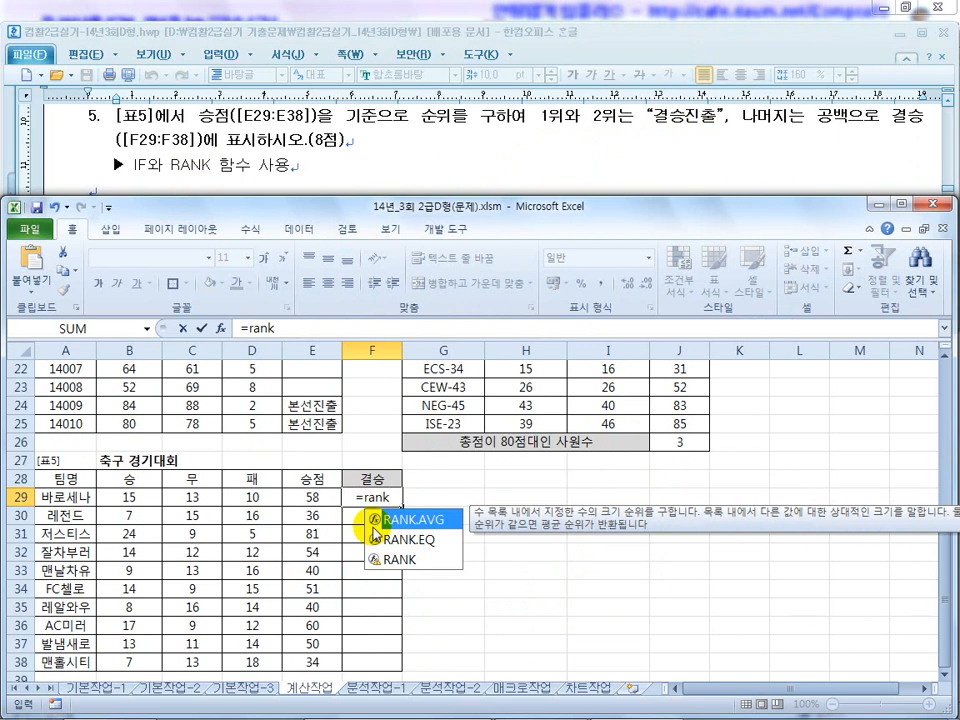
type("(")
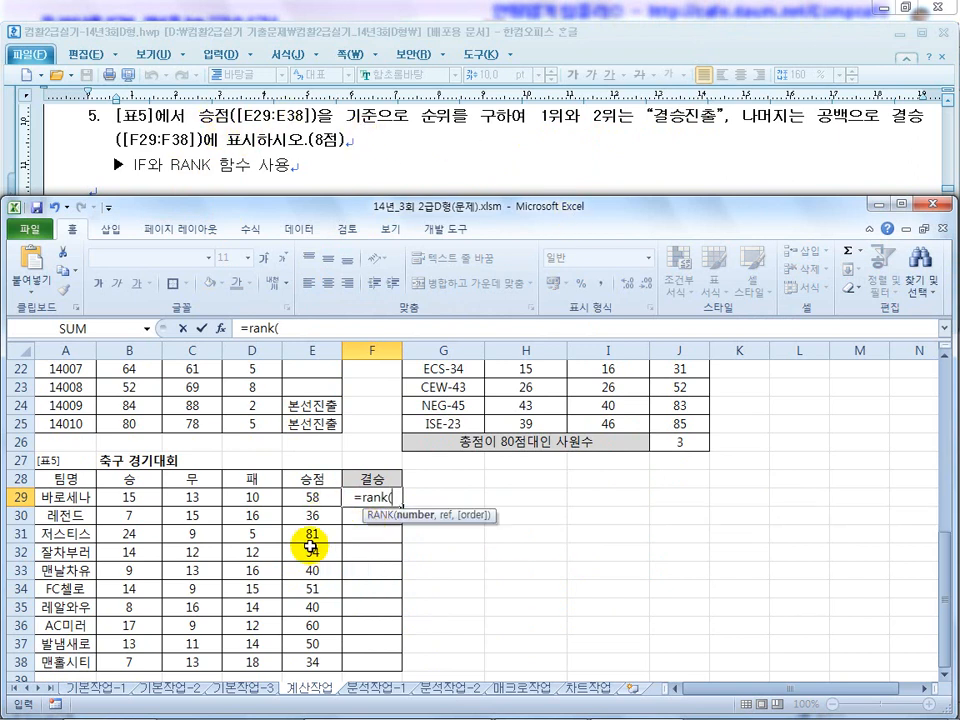
left_click(311, 497)
left_click(130, 497)
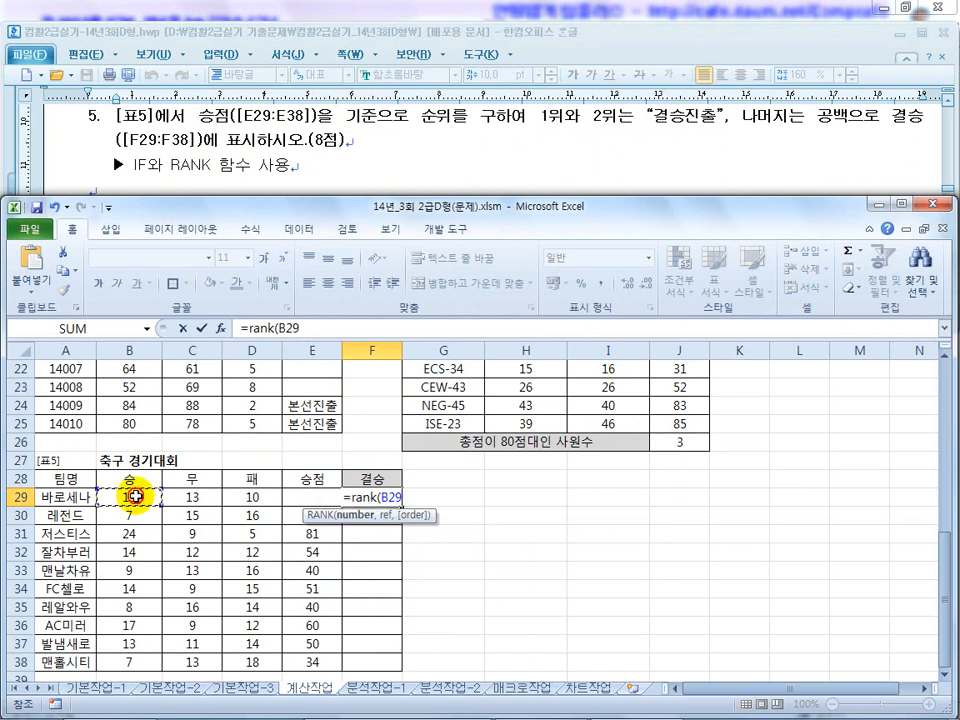
left_click(192, 497)
left_click(258, 499)
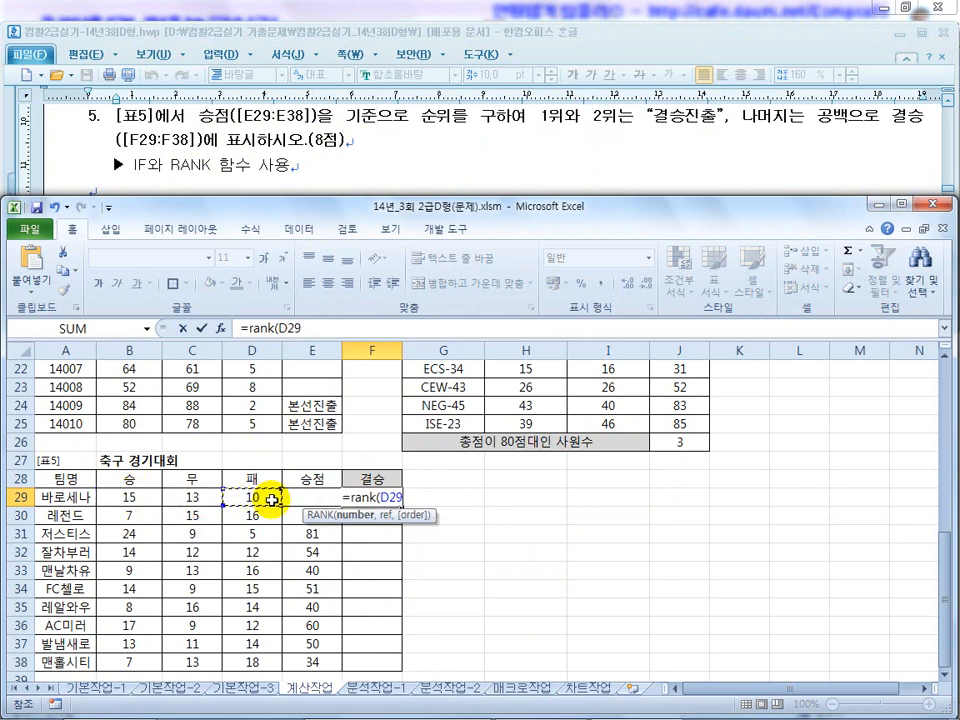
left_click(321, 480)
left_click(318, 497)
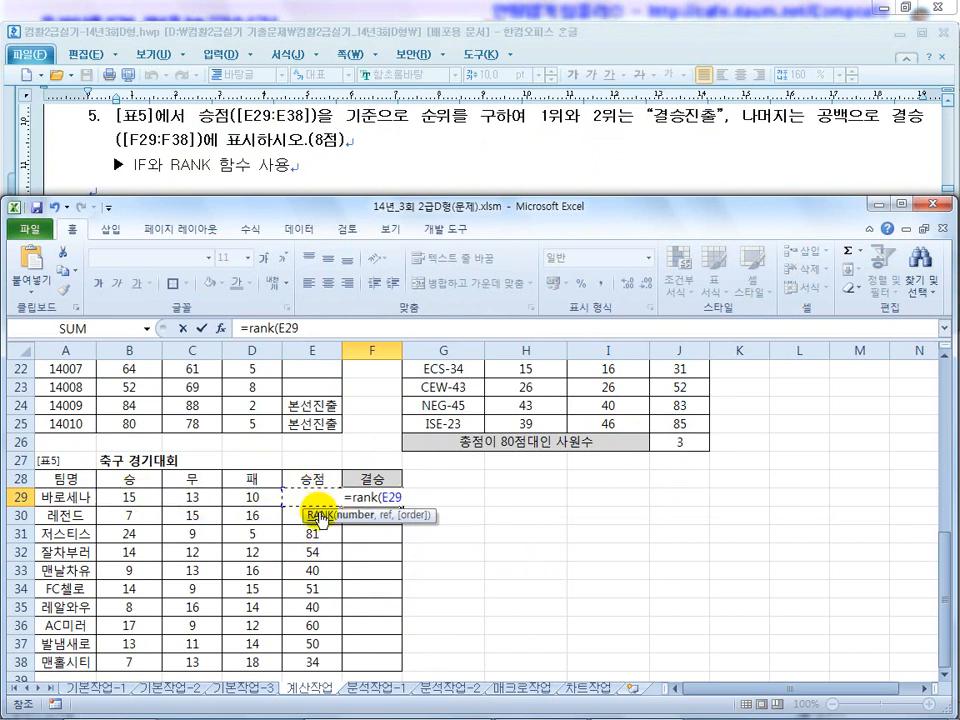
Step: Complete the F29 RANK formula with the absolute range $E$29:$E$38 and descending order 0, and commit it
type(",")
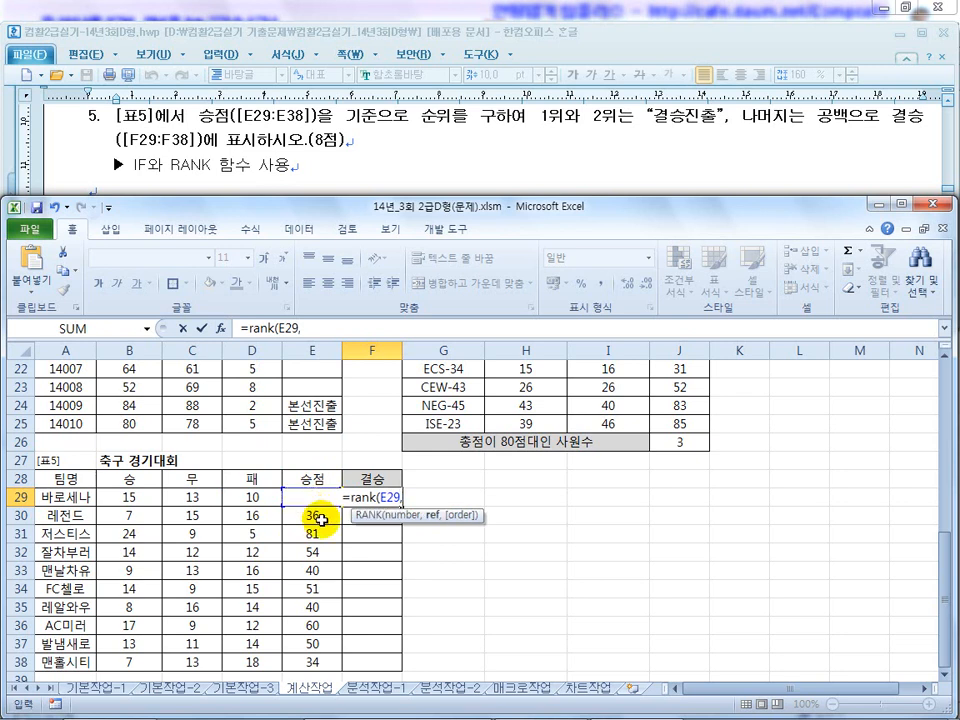
left_click_drag(312, 660, 306, 497)
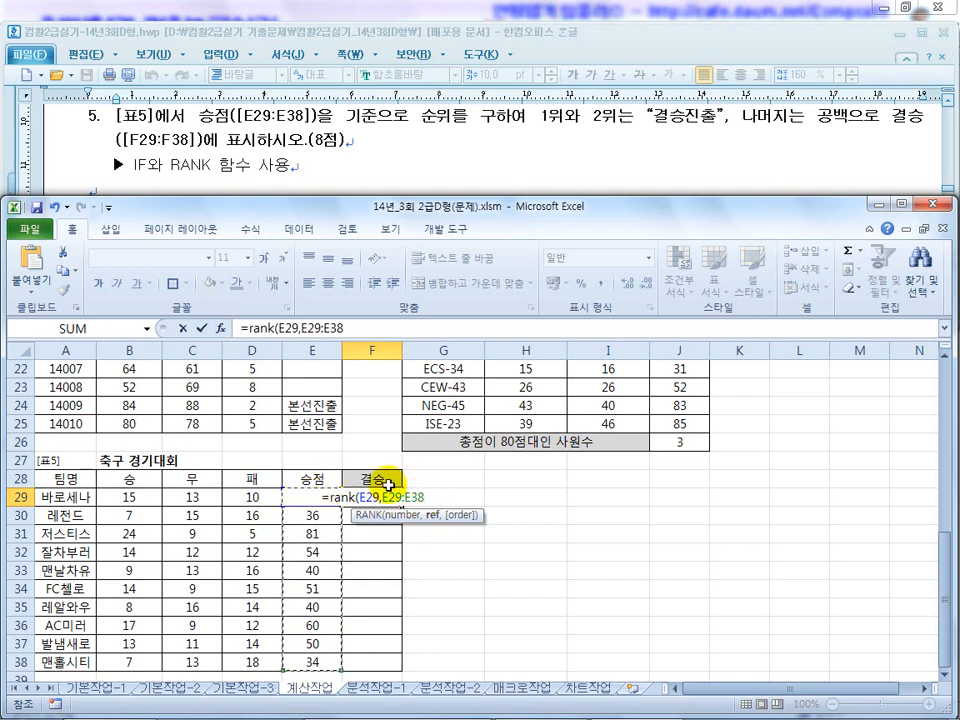
key("F4")
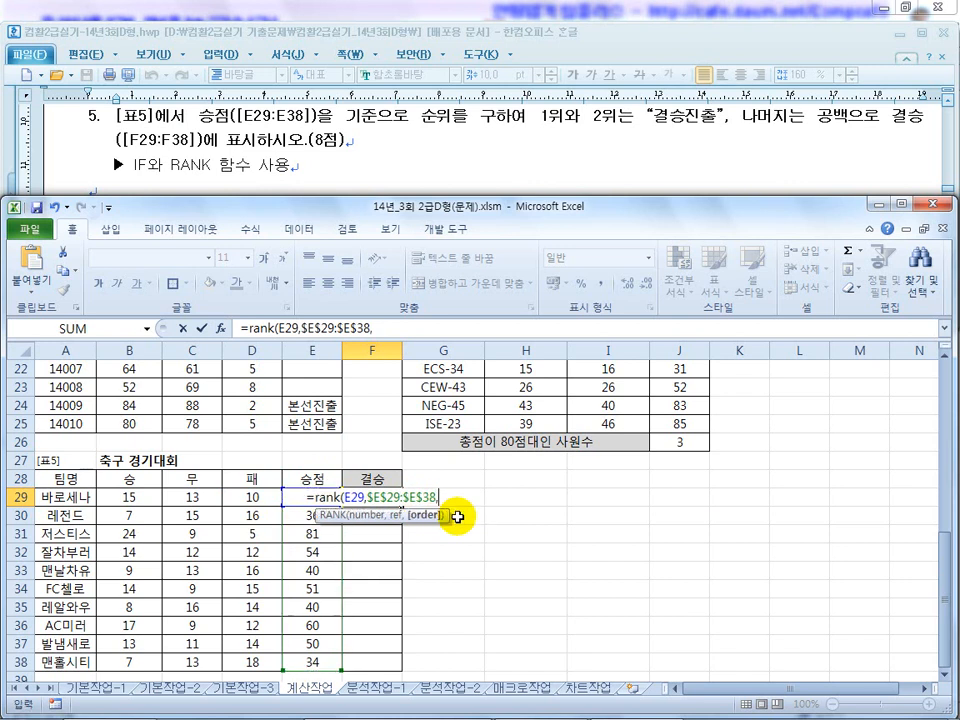
type(",")
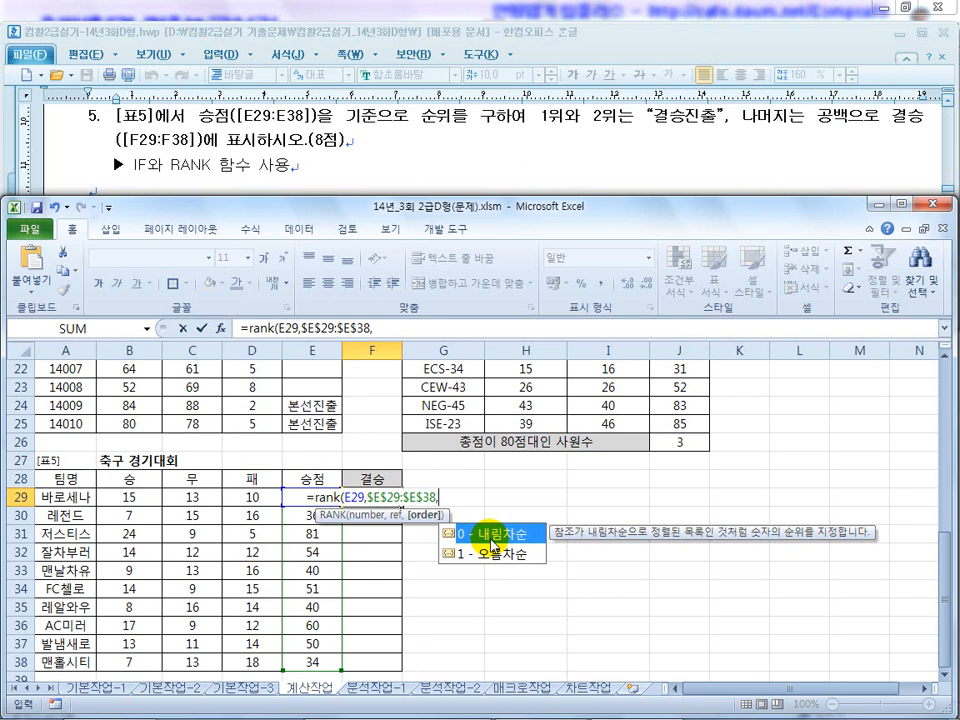
type("0")
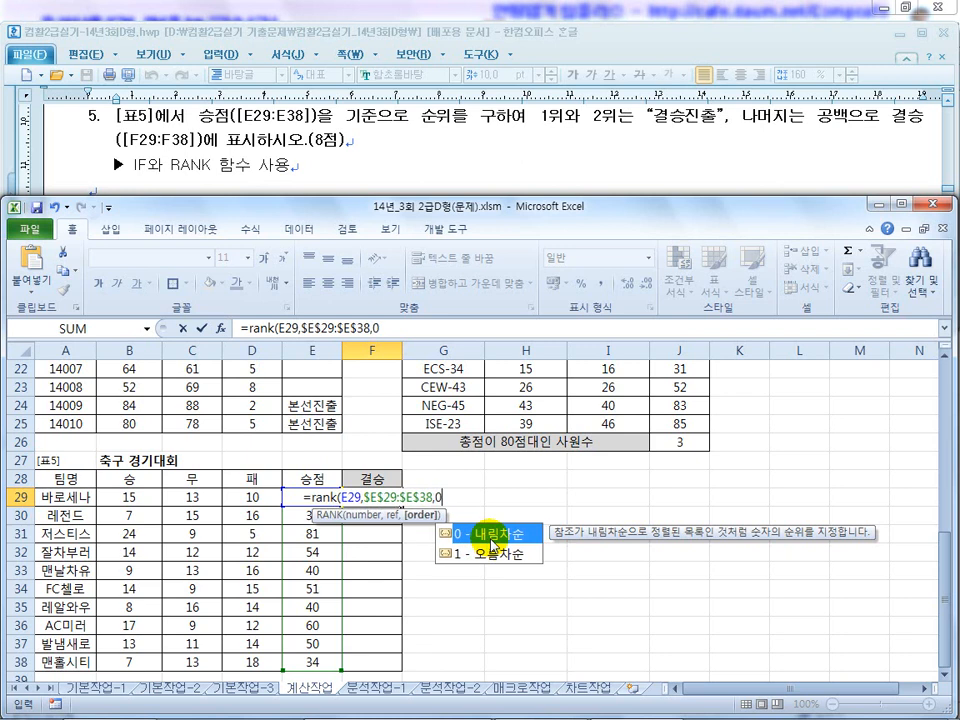
type(")")
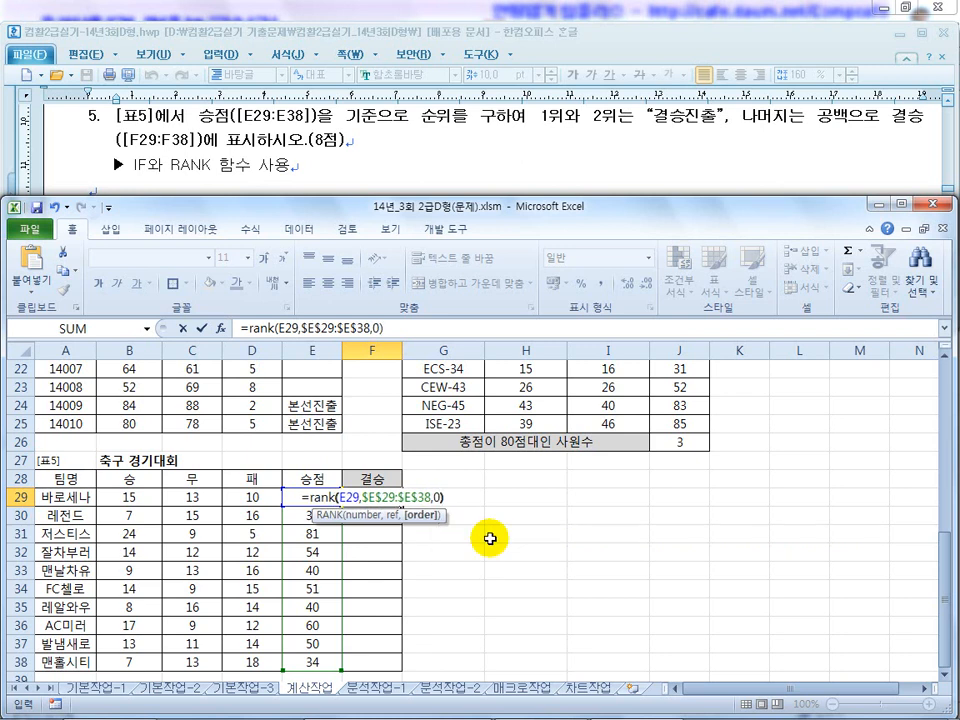
key("Return")
Step: Fill the RANK formula from F29 down to F38 and check the ranks in rows 31 and 36
left_click(380, 497)
left_click_drag(402, 505, 405, 664)
left_click_drag(378, 533, 441, 535)
left_click_drag(369, 625, 446, 624)
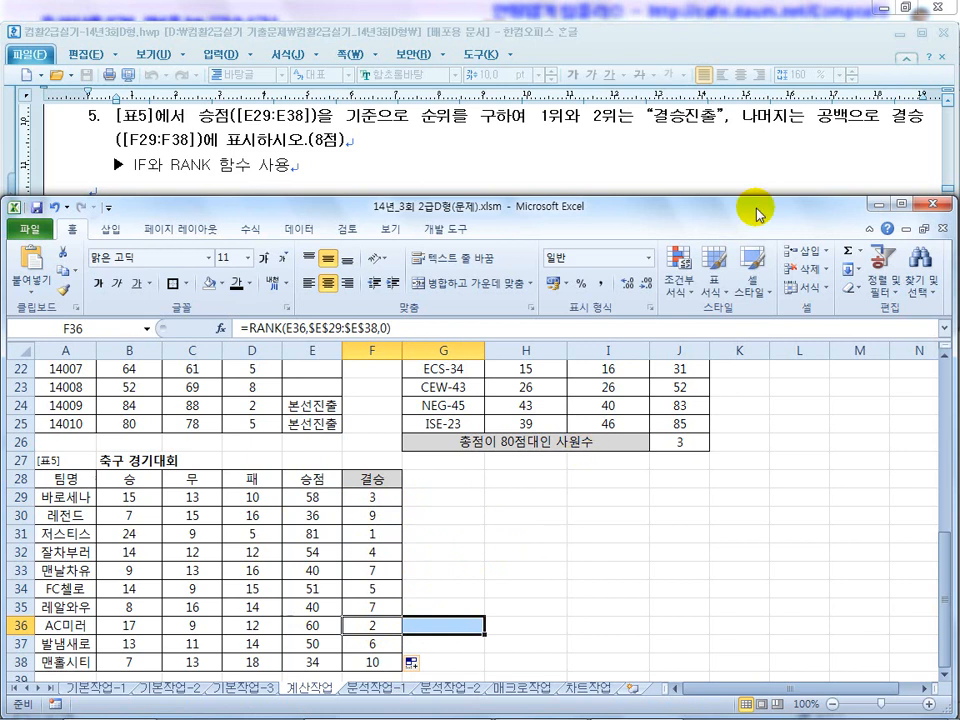
Step: Wrap the F29 RANK formula in an IF that tests for =1 and returns "결승진출" when true
left_click(372, 497)
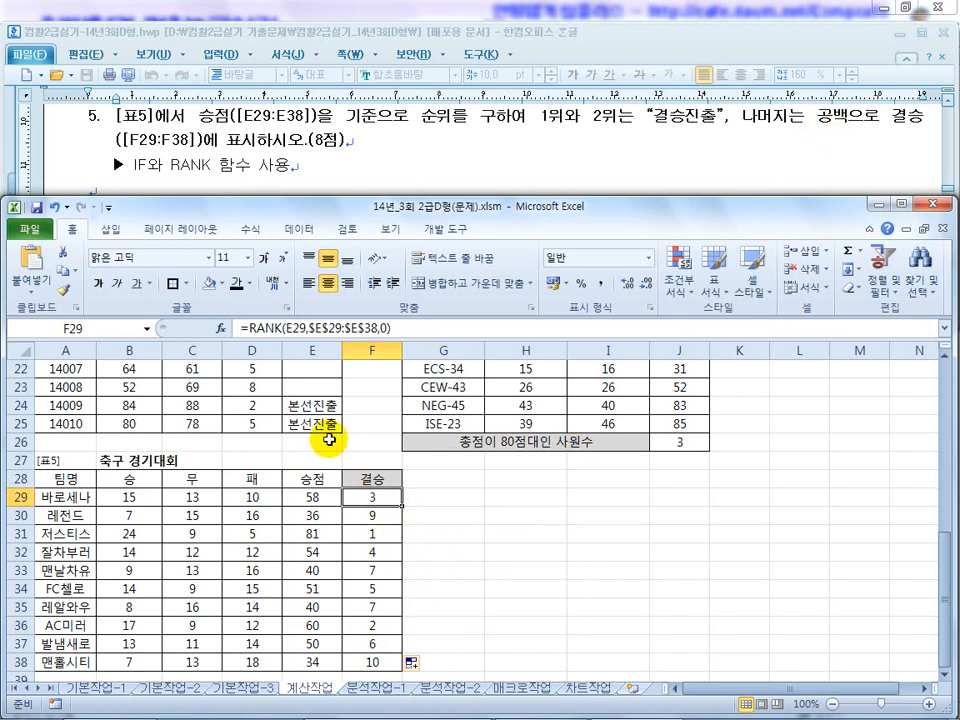
left_click(245, 328)
type("if(")
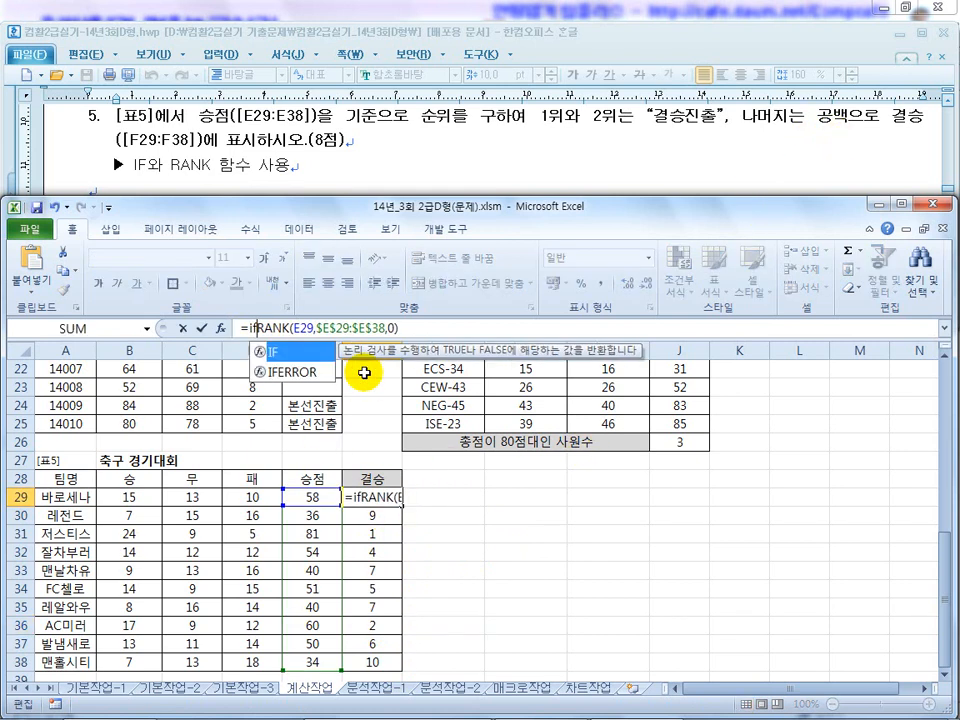
left_click(420, 330)
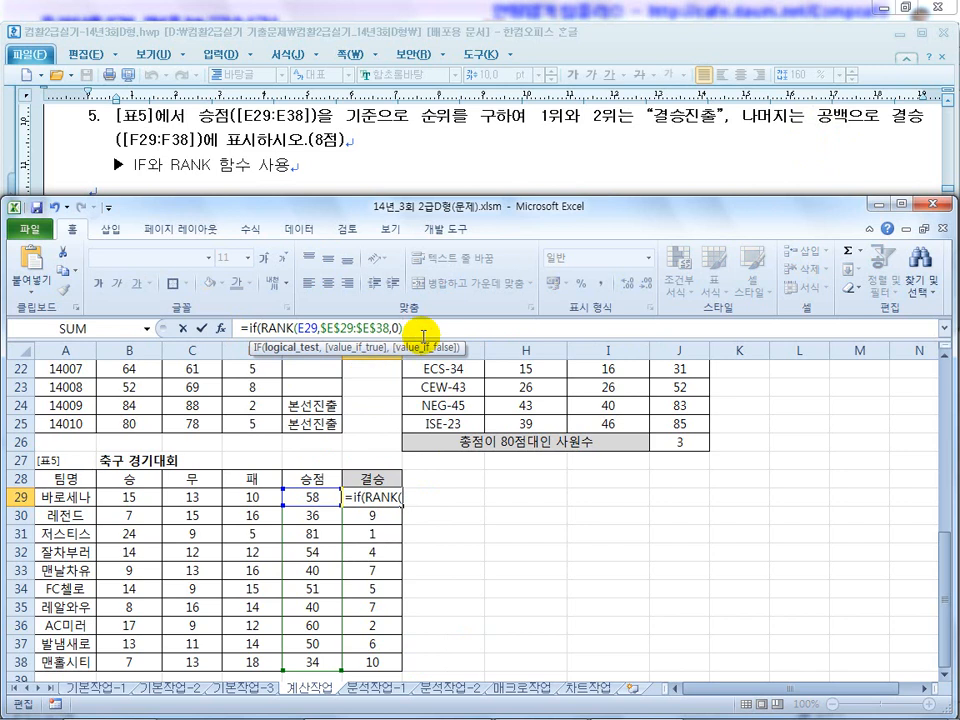
type("=1,\"결승진ㅊ")
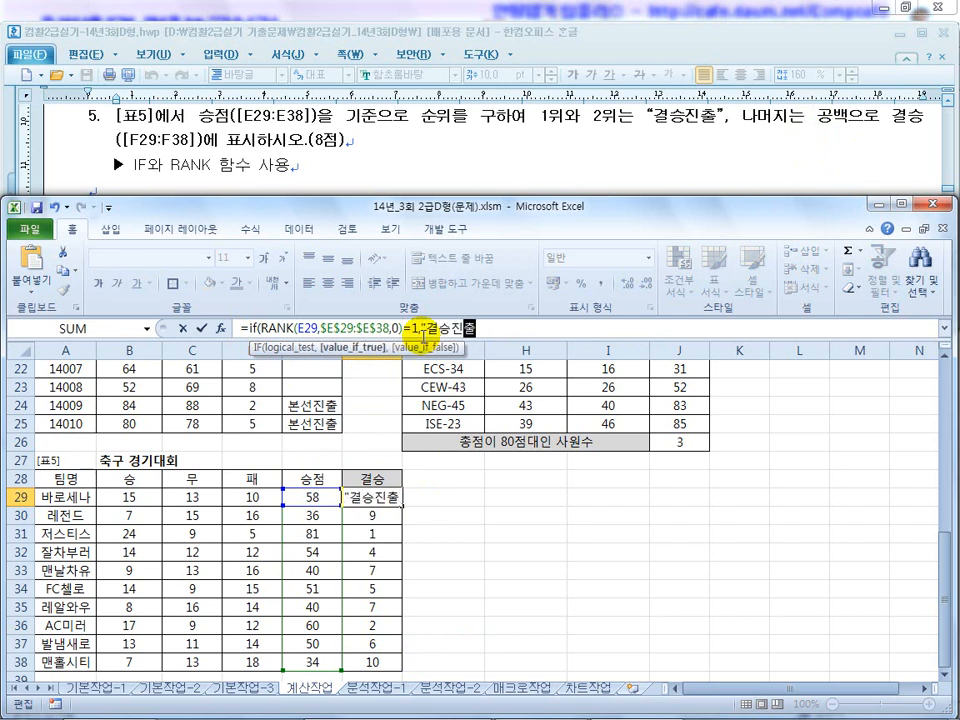
type("\",")
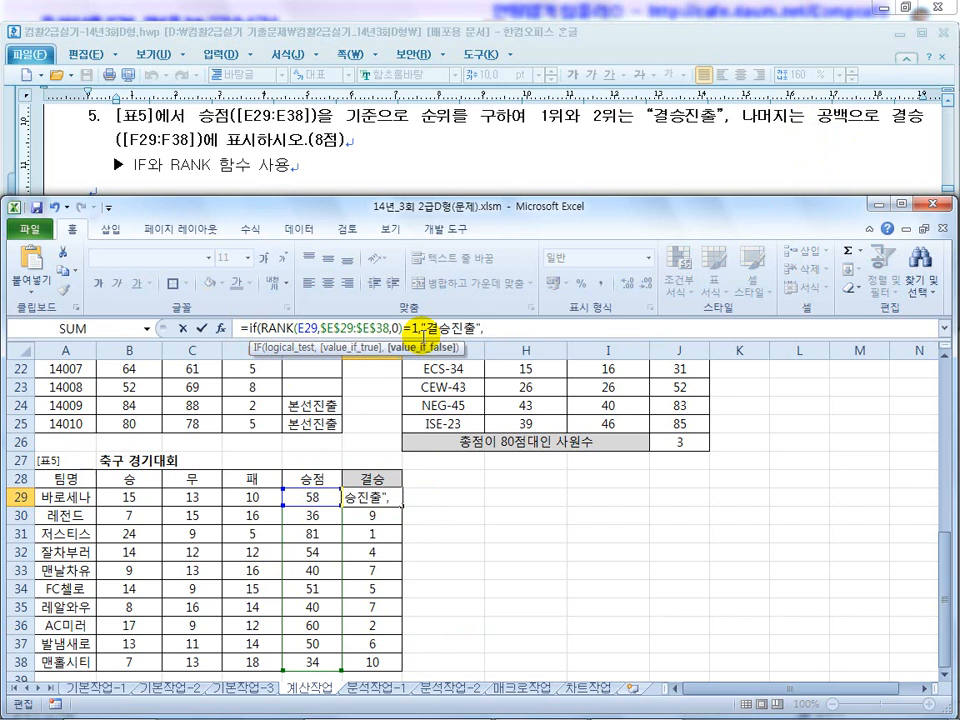
Step: Nest a copy of the IF expression in F29 that tests for rank =2, with "" as its false value and both IFs closed
left_click_drag(492, 328, 244, 328)
key("ctrl+c")
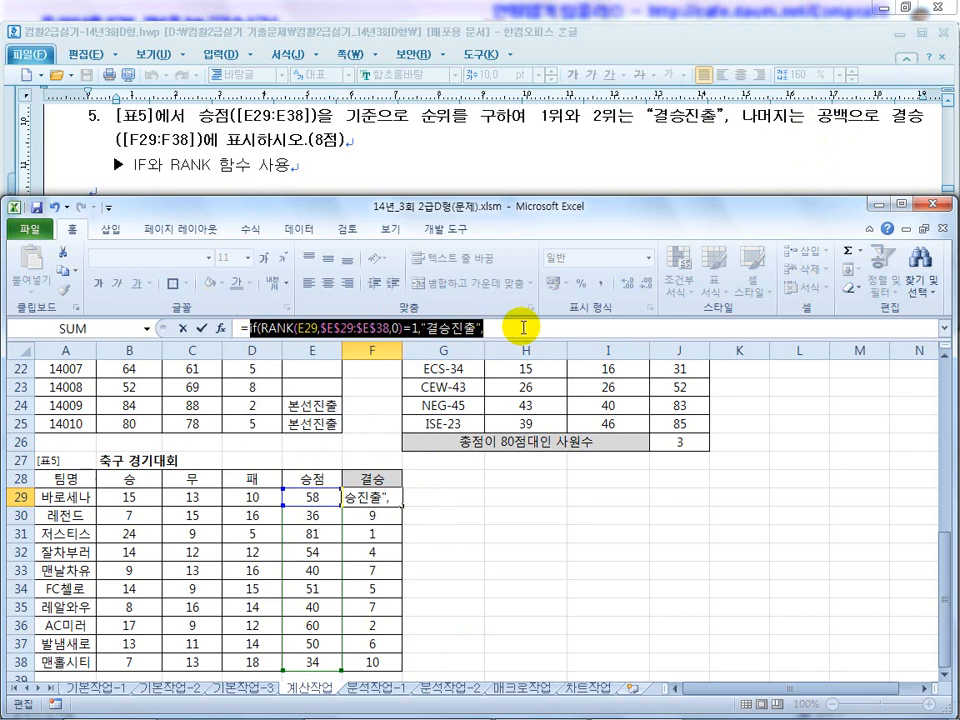
left_click(529, 328)
key("ctrl+v")
left_click(652, 329)
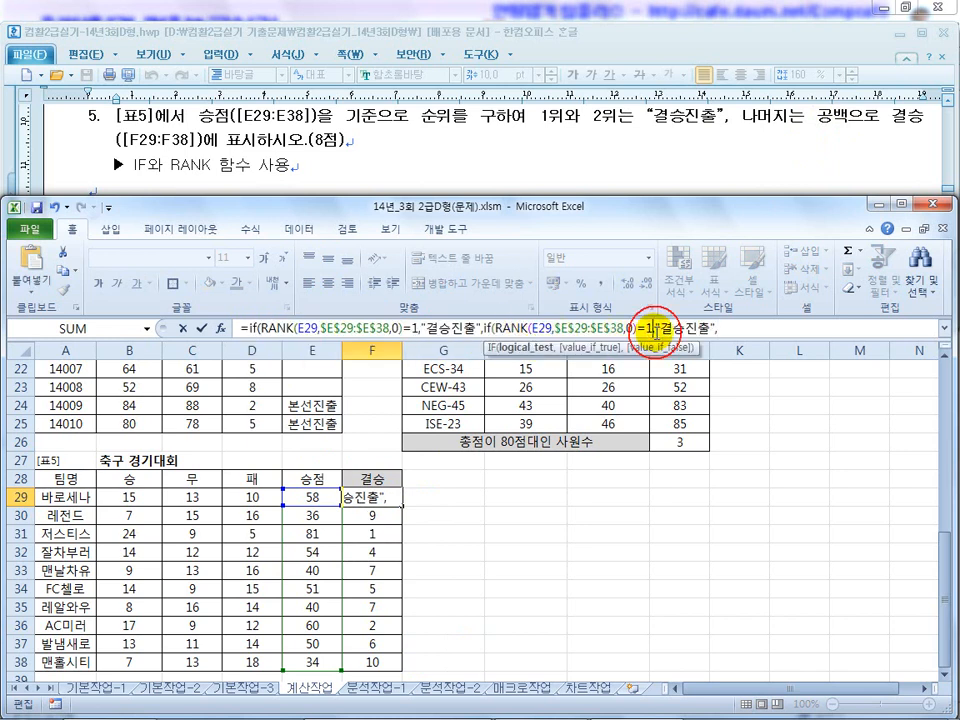
key("BackSpace")
type("2")
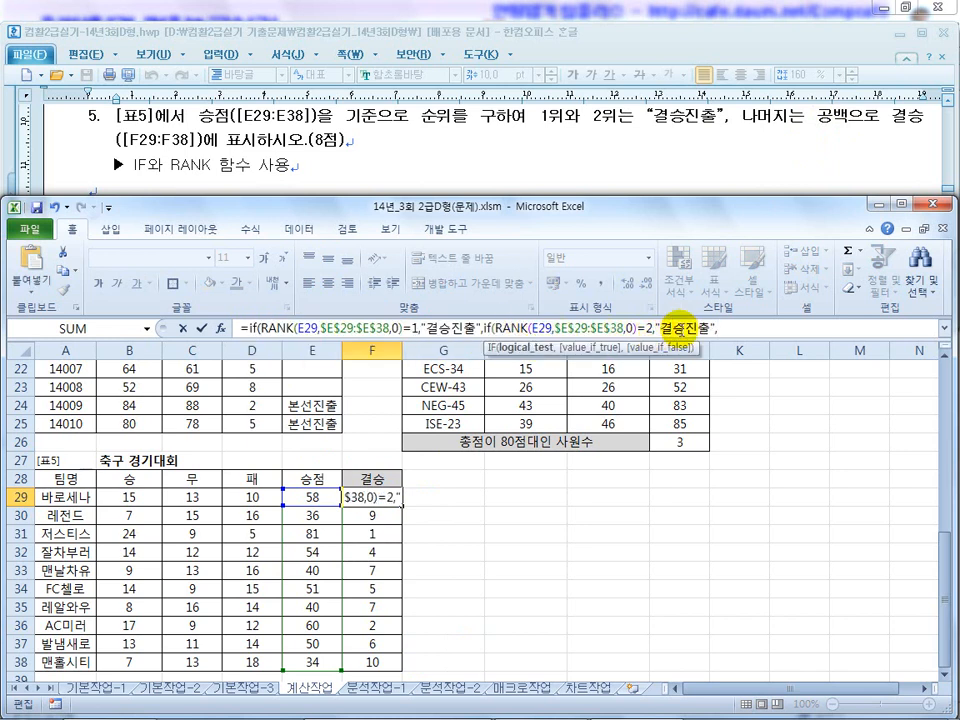
left_click(729, 331)
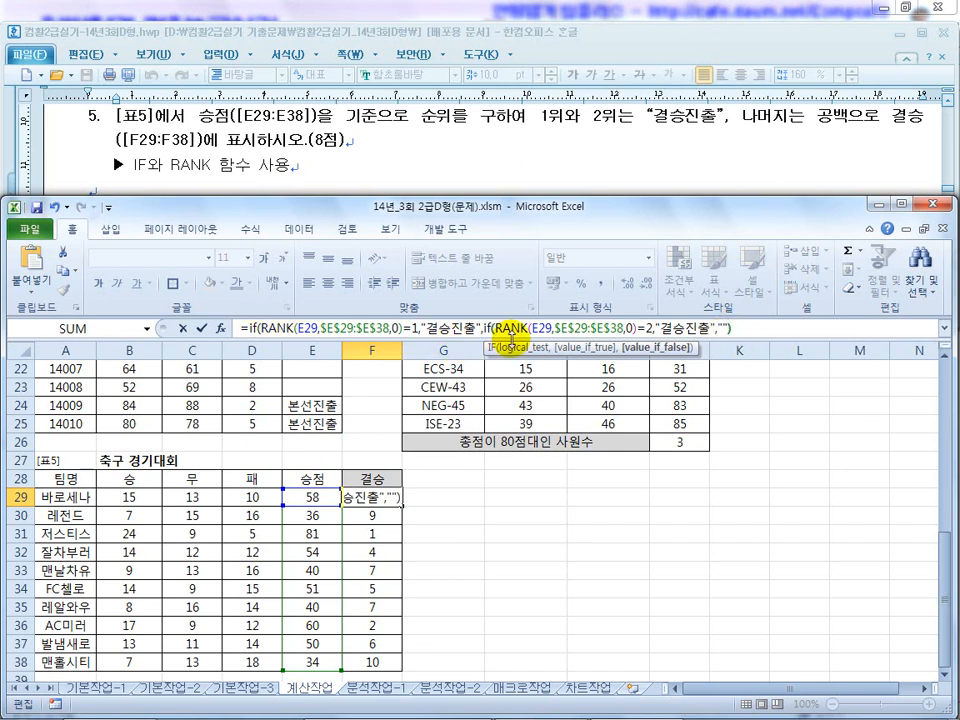
type(")")
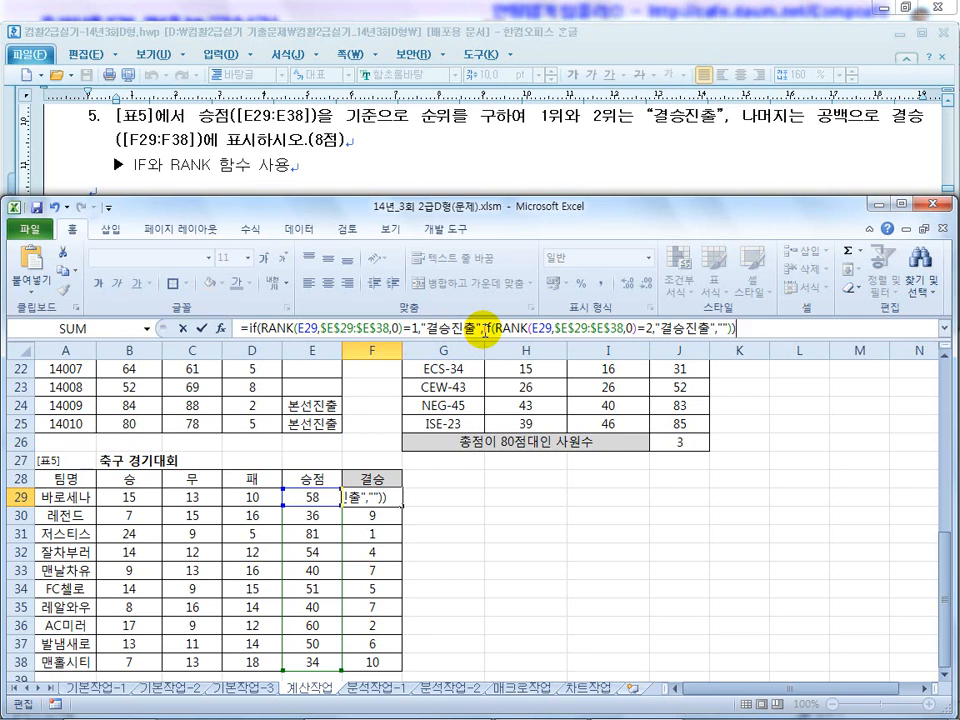
Step: Change the first RANK condition in the F29 formula to <=2
left_click(405, 328)
type("<")
key("Right")
type("2")
key("Delete")
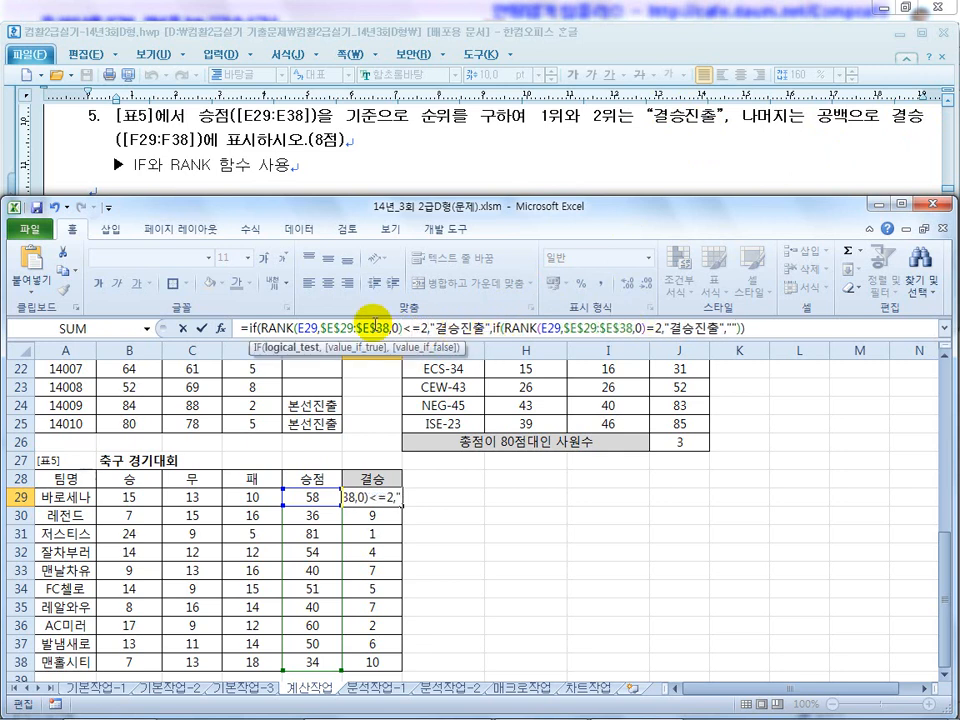
Step: Remove the redundant nested IF and commit F29 as =IF(RANK(E29,$E$29:$E$38,0)<=2,"결승진출","")
left_click_drag(490, 328, 675, 326)
key("Delete")
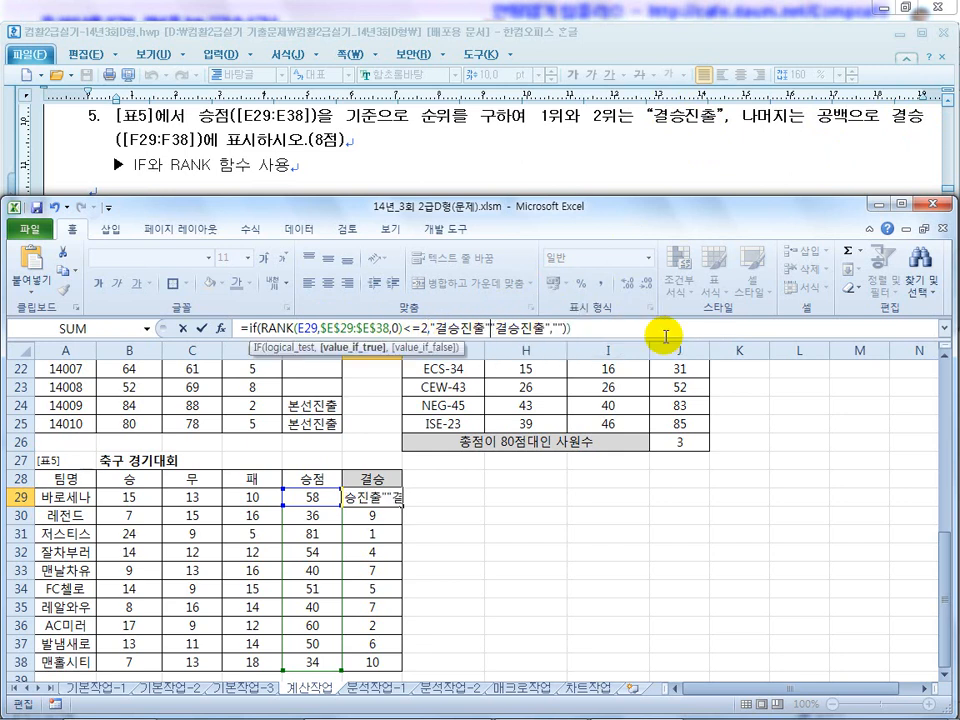
key("Delete")
key("Delete")
key("Delete")
key("Delete")
key("Delete")
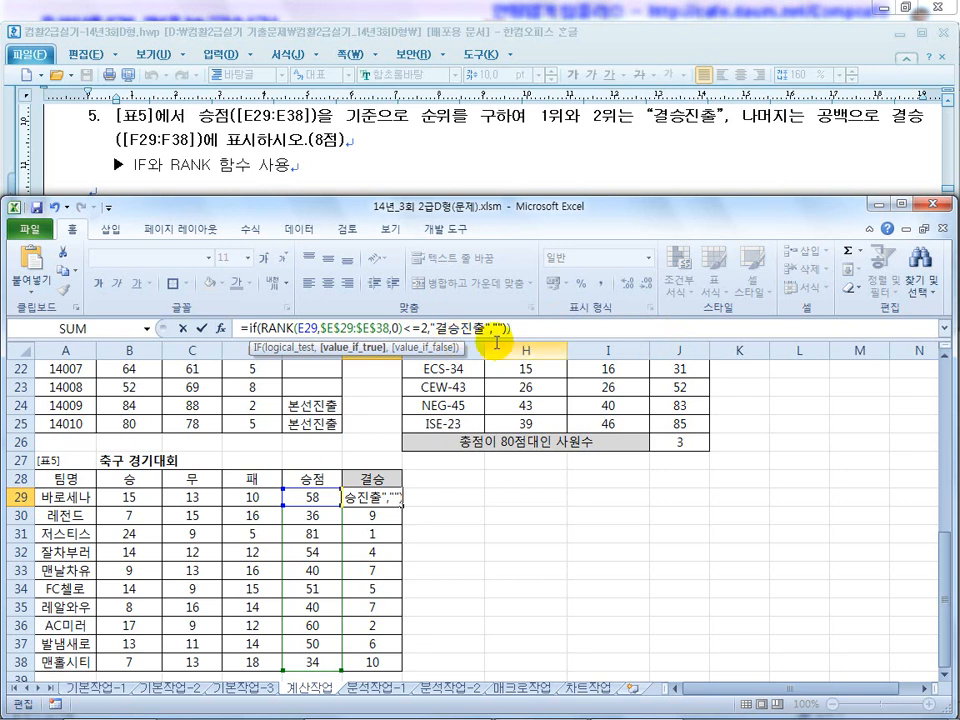
type(")")
key("Return")
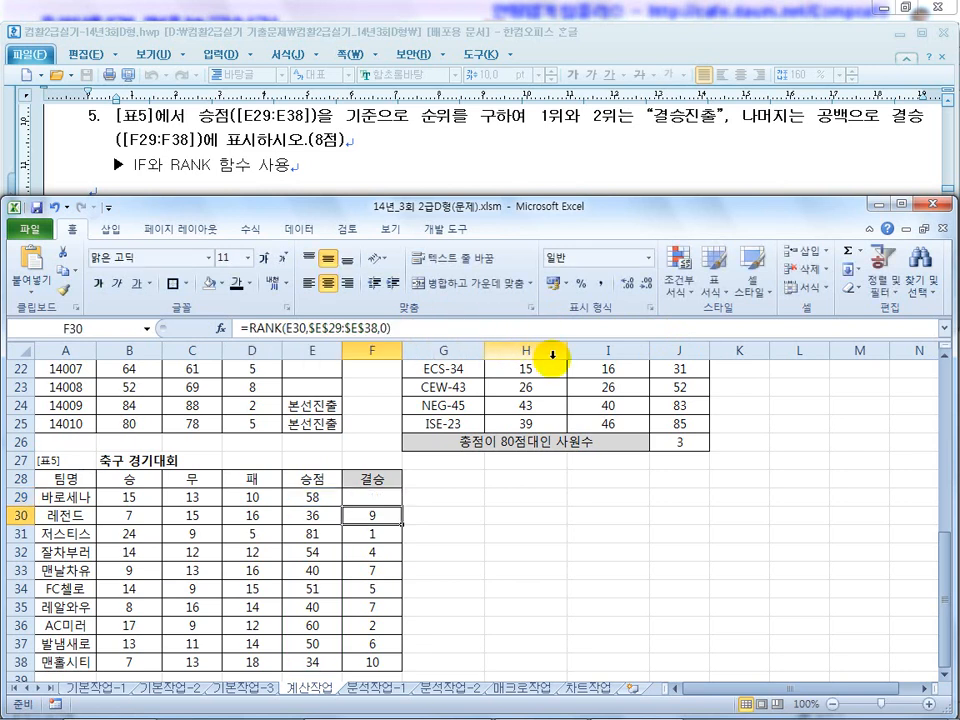
Step: Fill the IF and RANK formula from F29 down the 결승 column to F38
left_click(395, 497)
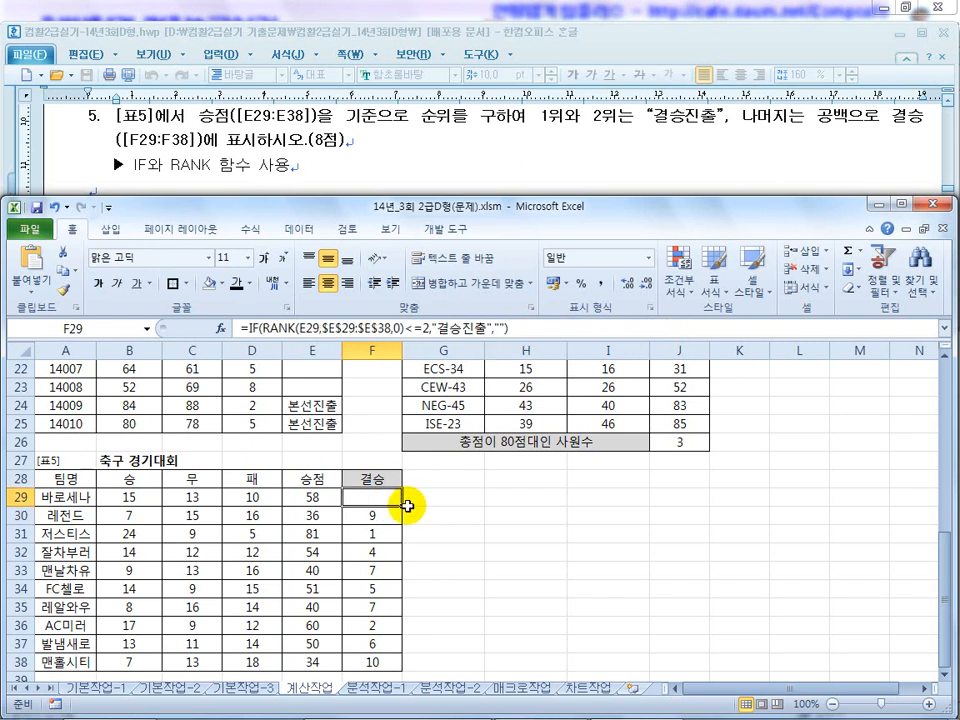
left_click_drag(402, 506, 408, 630)
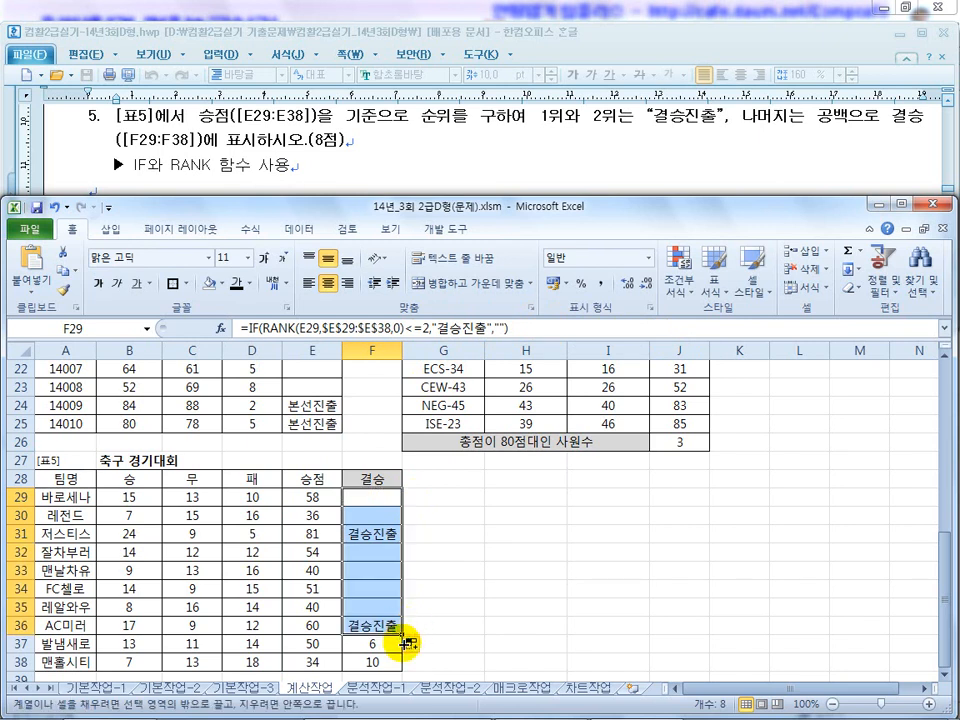
left_click(457, 636)
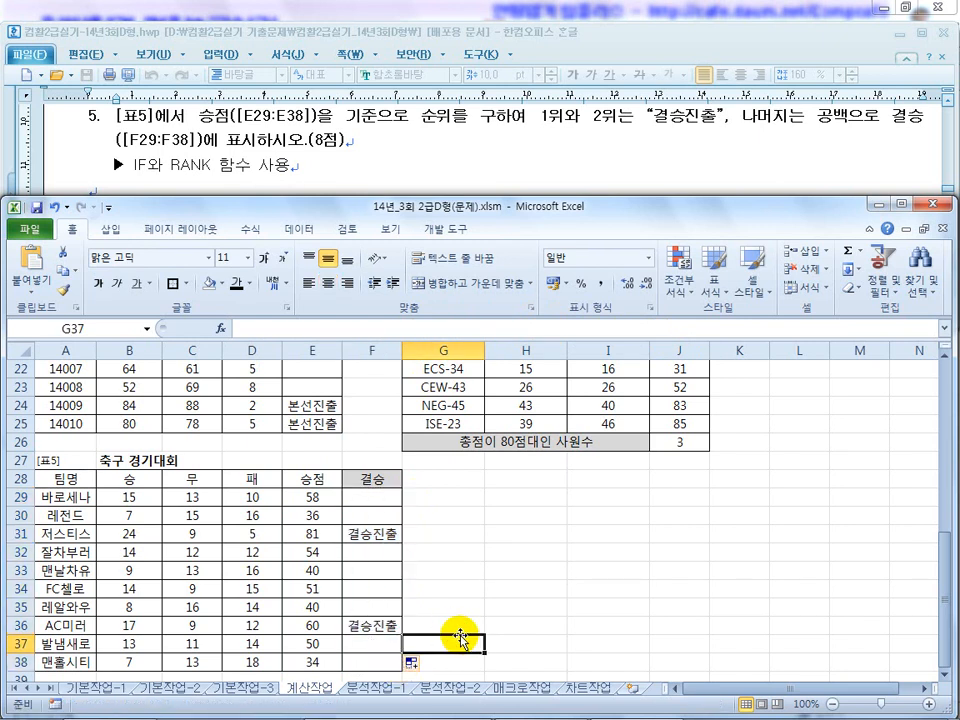